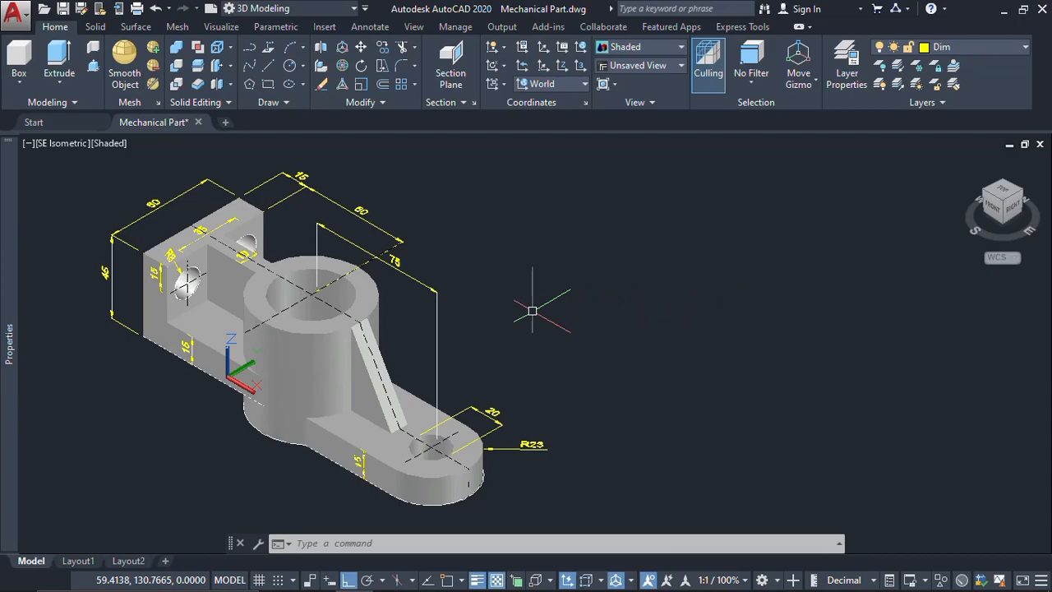
middle_click_drag(534, 310, 522, 306)
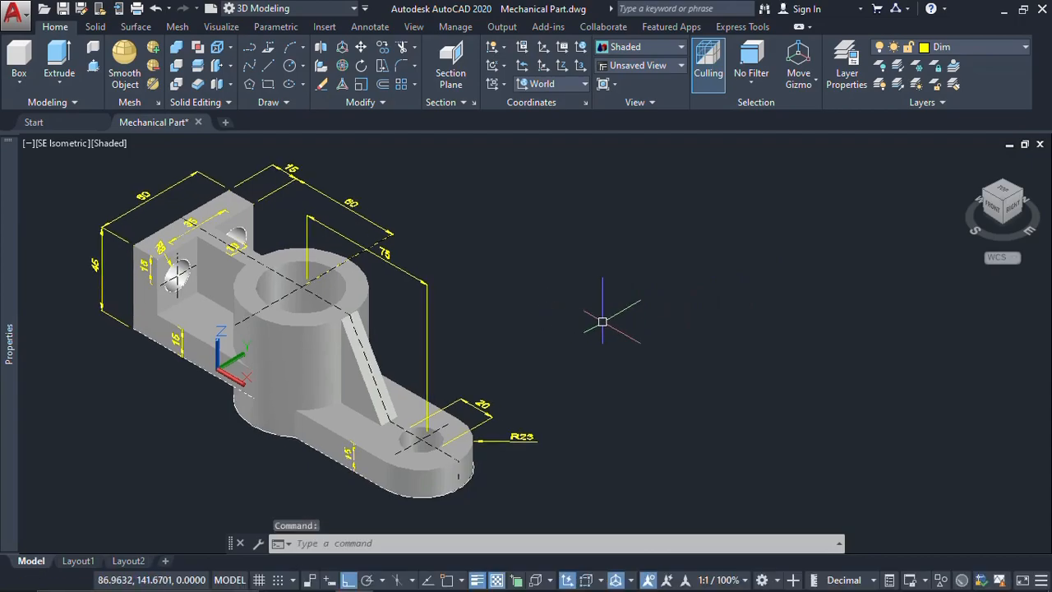
middle_click_drag(617, 322, 553, 317)
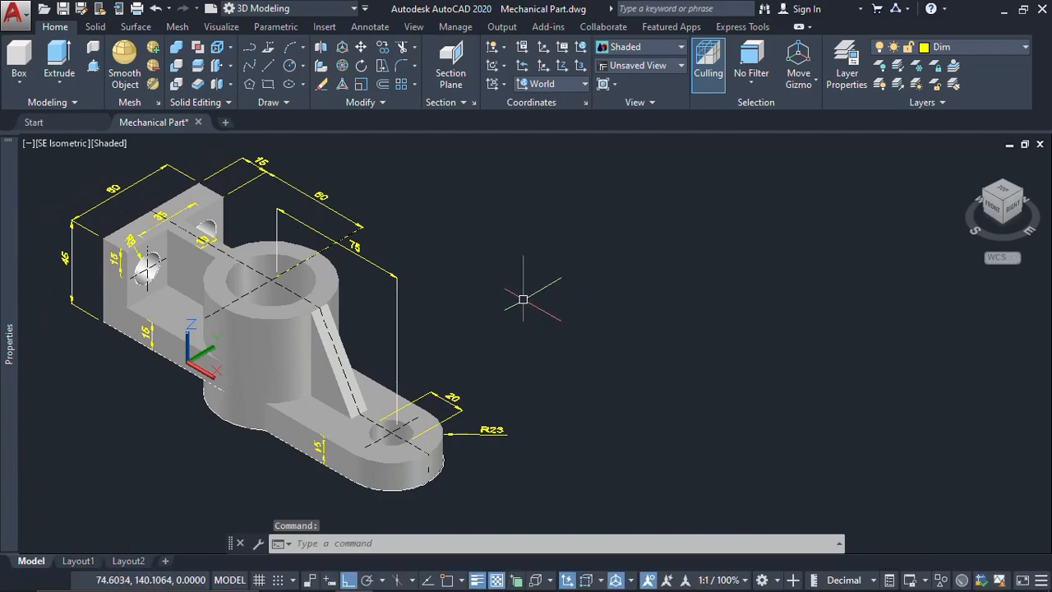
middle_click_drag(466, 292, 501, 263)
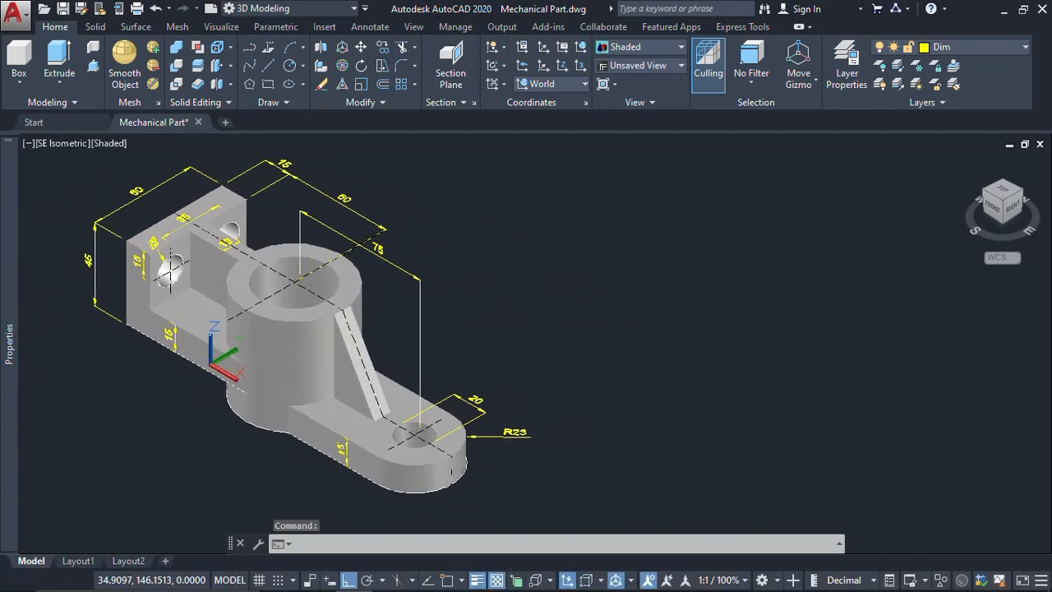
Start a new blank drawing and turn off its grid display.
left_click(225, 122)
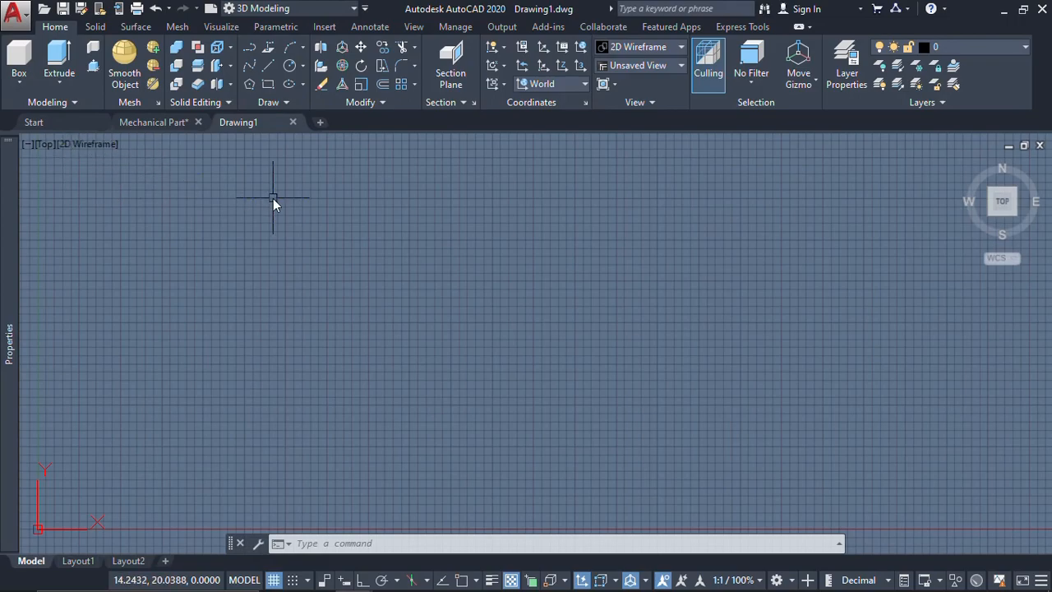
key("F7")
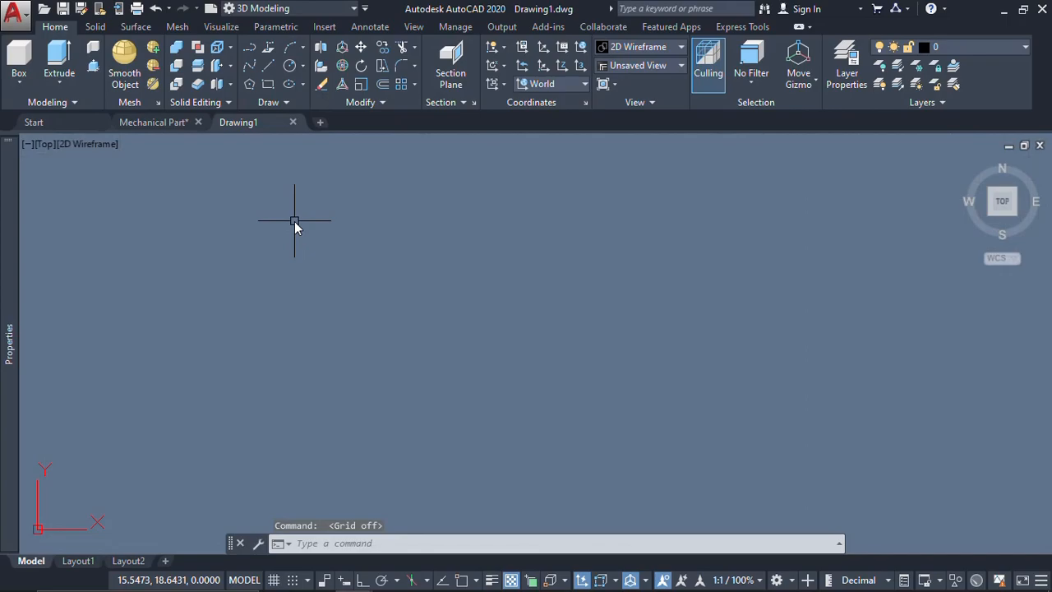
Examine the dimensions around the upright plate and the hollow cylinder in the Mechanical Part drawing.
left_click(156, 123)
middle_click_drag(172, 246, 315, 261)
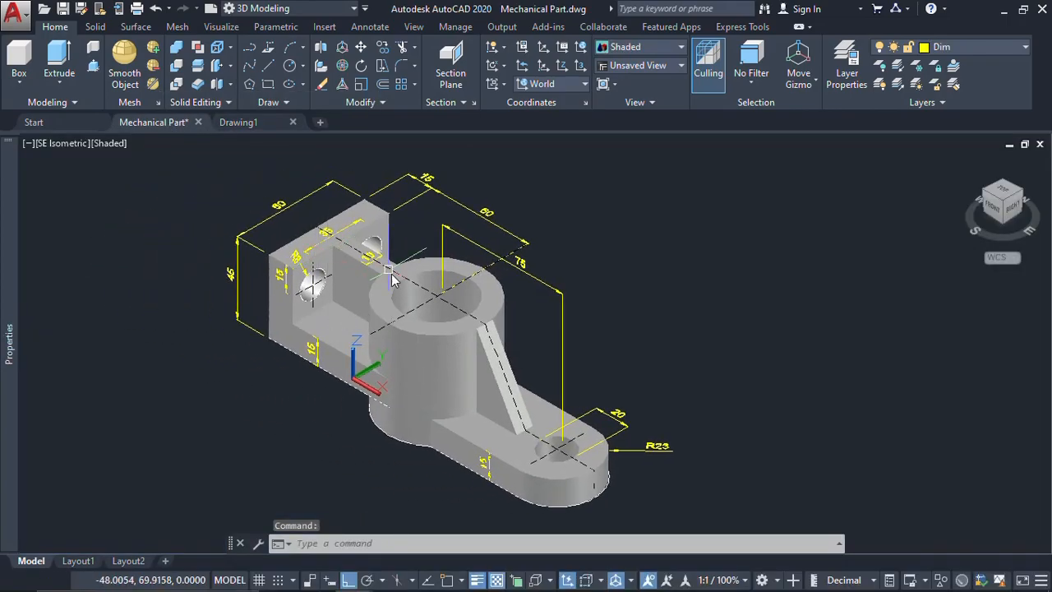
middle_click_drag(409, 289, 361, 263)
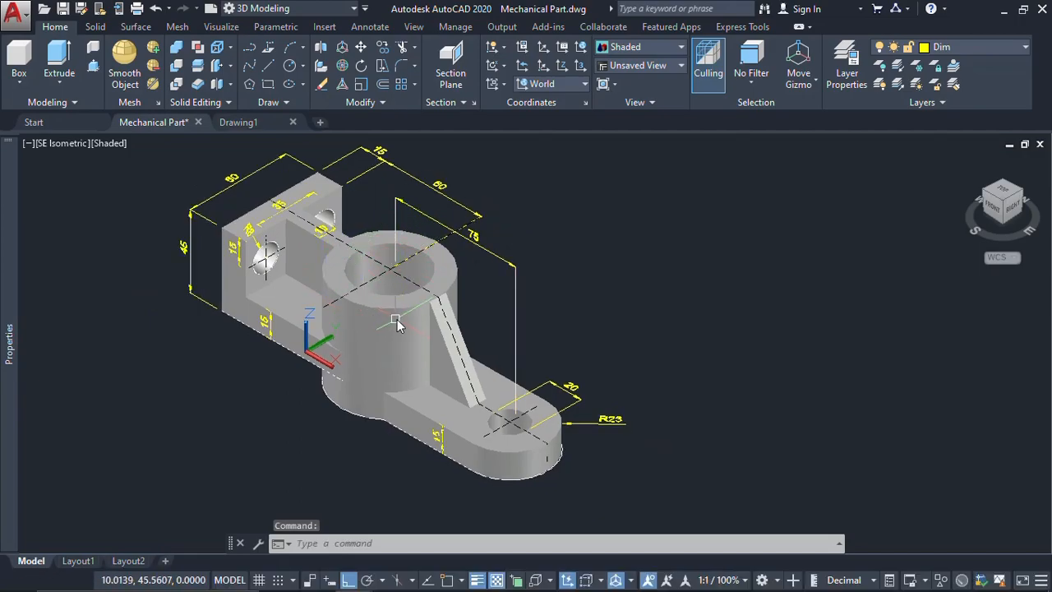
scroll(379, 237, "up", 2)
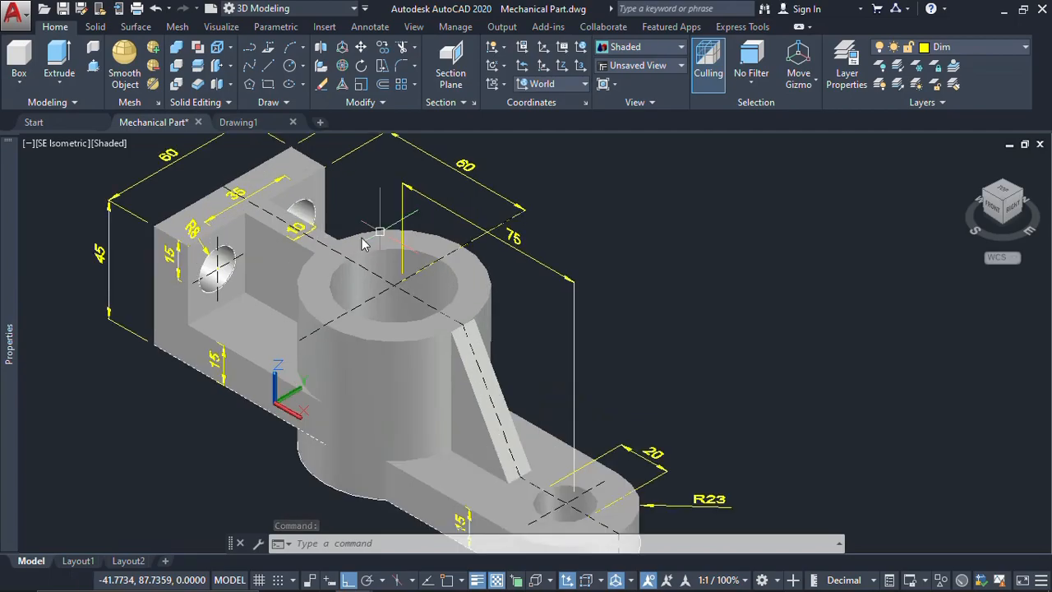
middle_click_drag(302, 288, 358, 324)
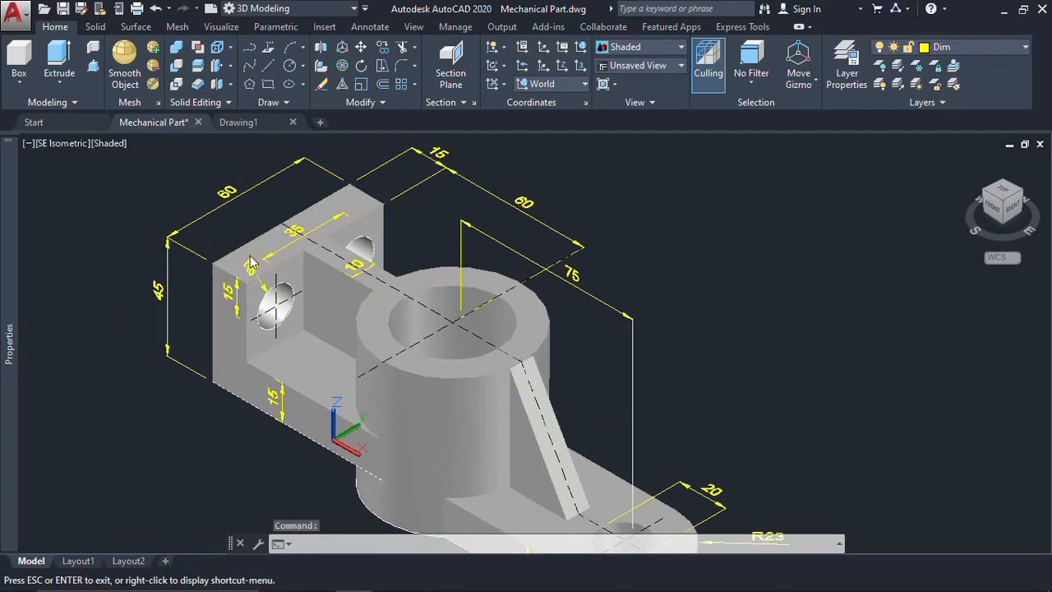
scroll(244, 216, "up", 4)
scroll(248, 215, "down", 2)
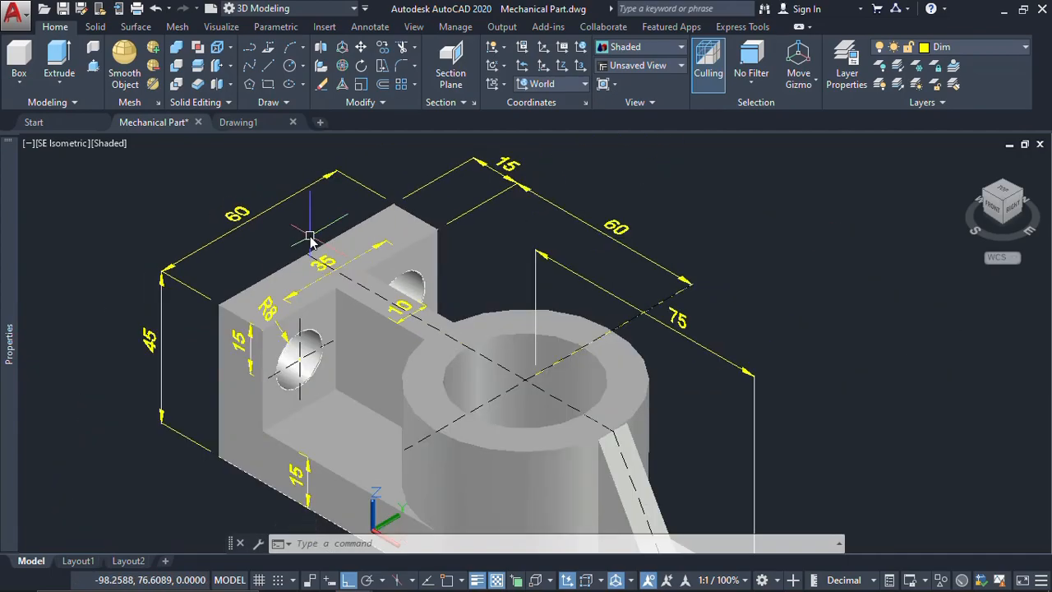
Draw a circle with a diameter of 60 in the middle of Drawing1.
left_click(238, 123)
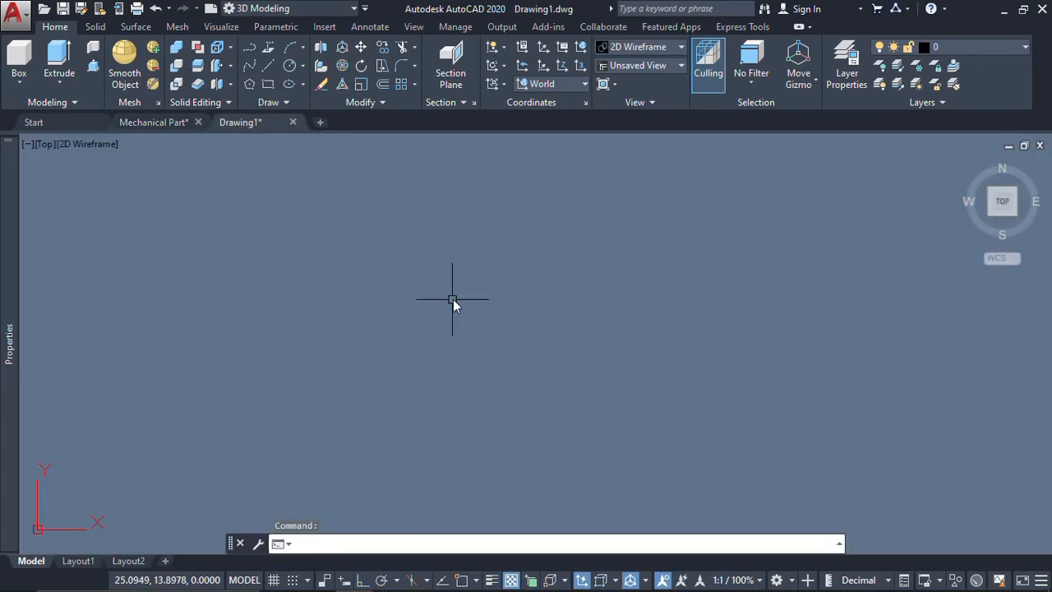
key("Return")
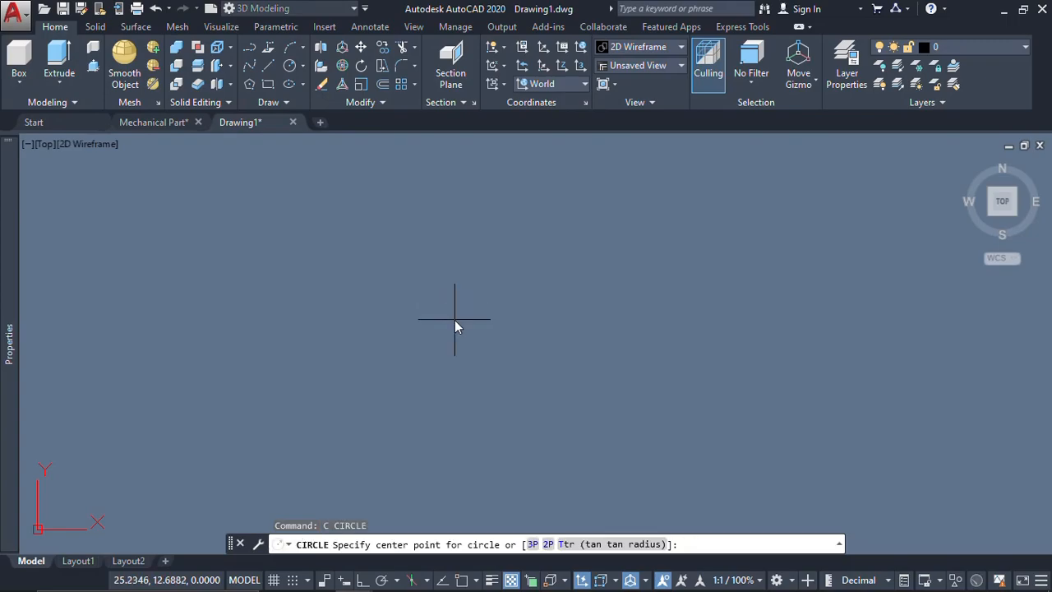
left_click(454, 320)
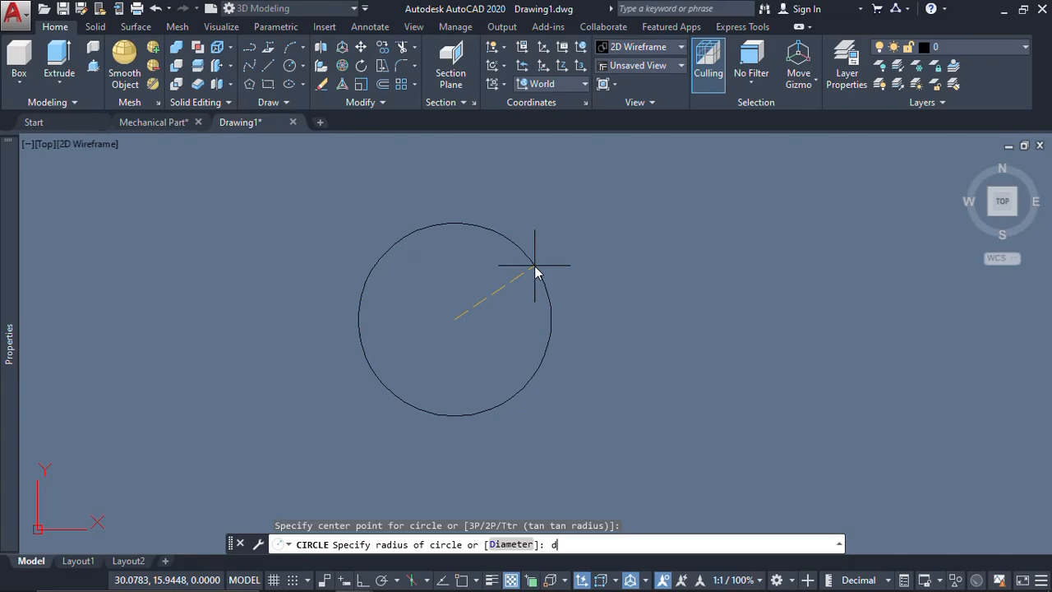
key("Return")
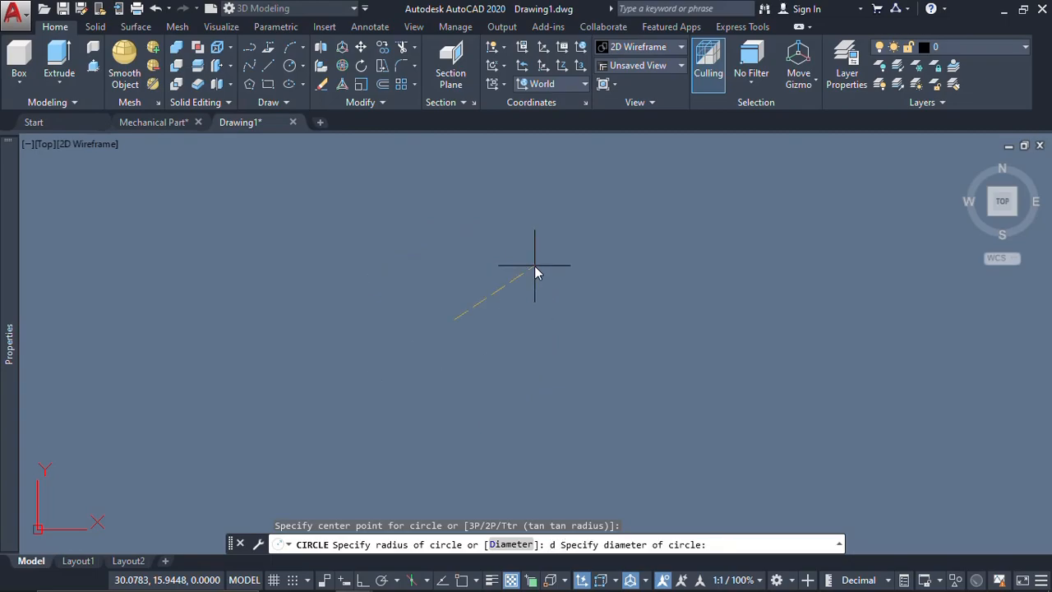
key("Return")
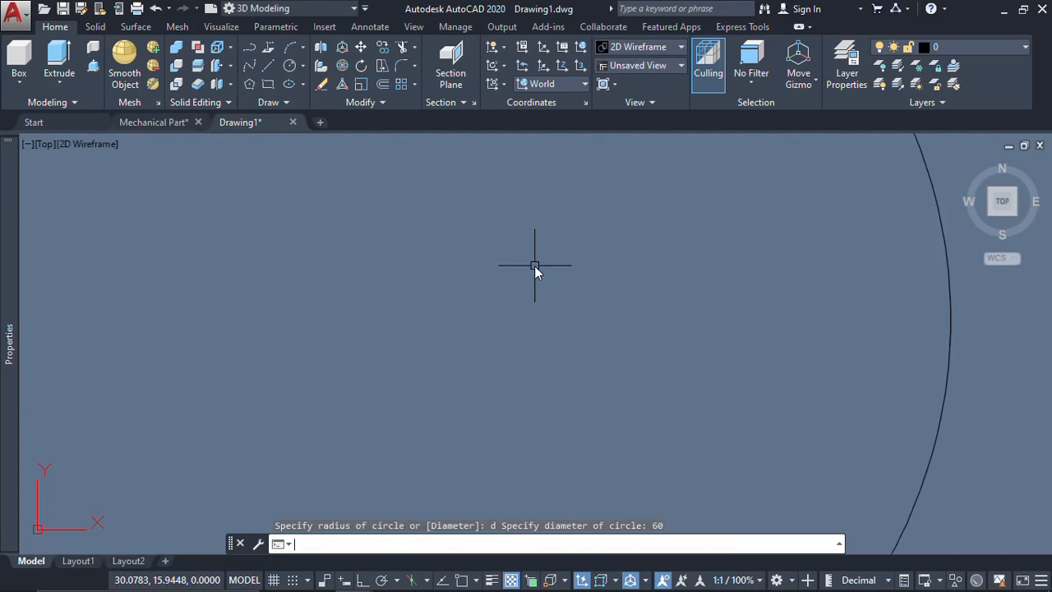
Turn off the display of the UCS icon at the origin in Drawing1.
scroll(540, 271, "down", 5)
type("z")
key("Return")
key("Return")
type("e")
key("Return")
scroll(542, 304, "down", 3)
scroll(530, 316, "up", 1)
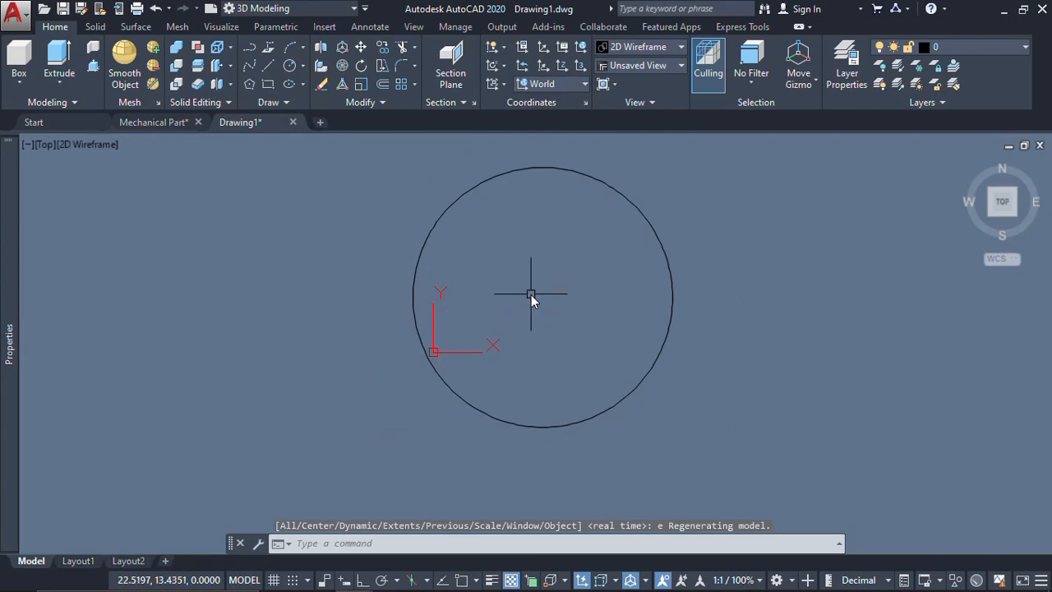
right_click(430, 359)
mouse_move(493, 555)
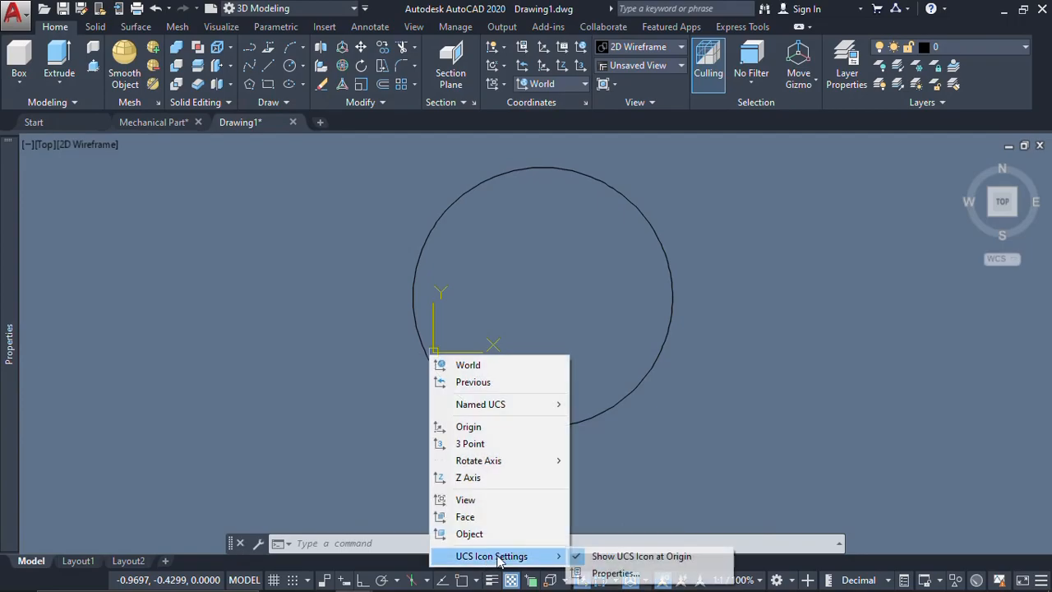
left_click(622, 557)
middle_click_drag(509, 320, 517, 319)
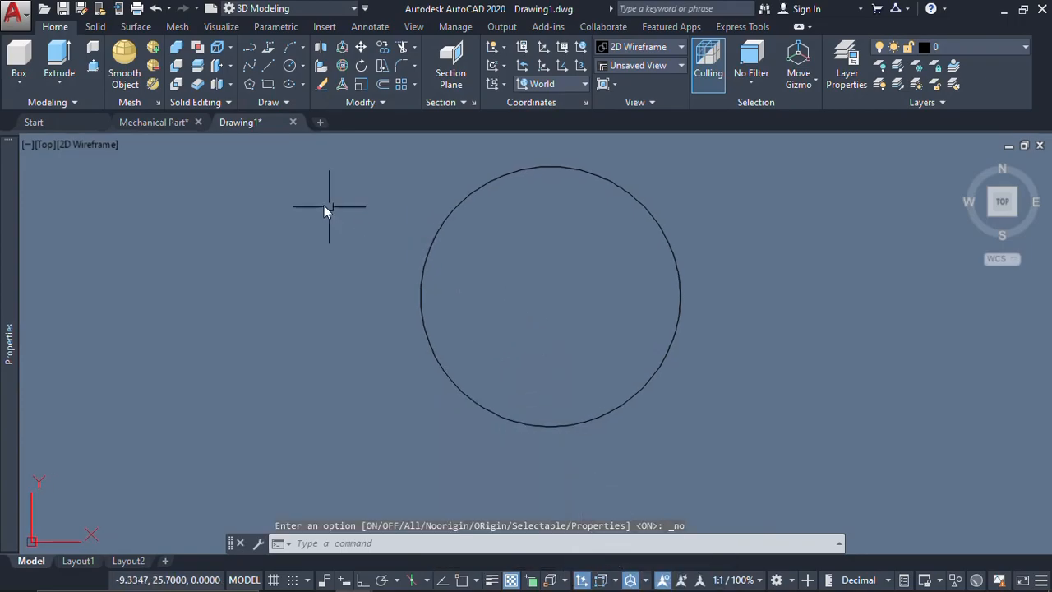
Check the hollow cylinder in the Mechanical Part drawing and offset the circle in Drawing1 inward by 10.
left_click(177, 122)
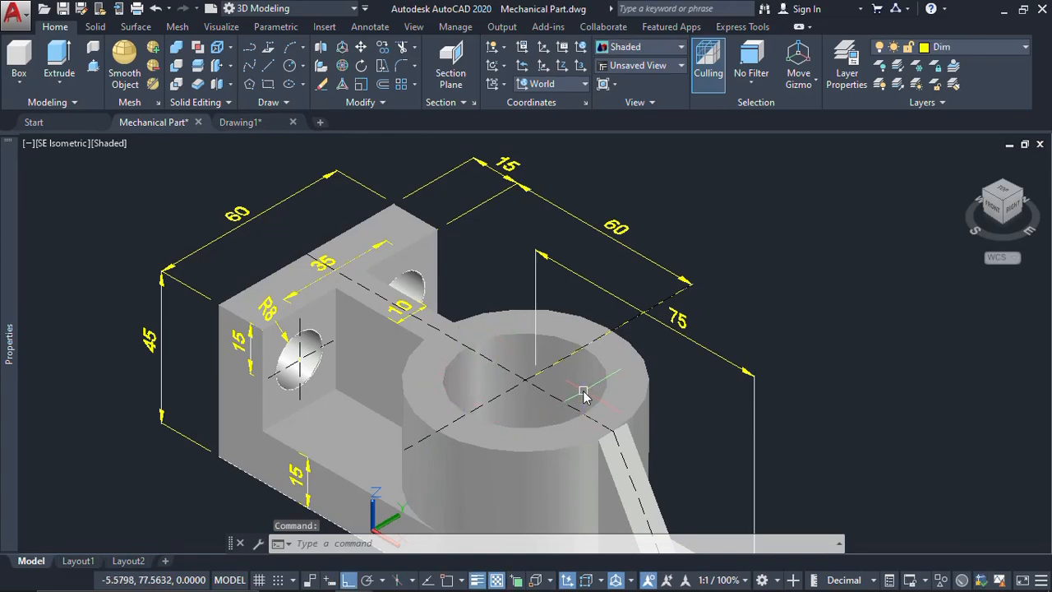
middle_click_drag(545, 375, 545, 357)
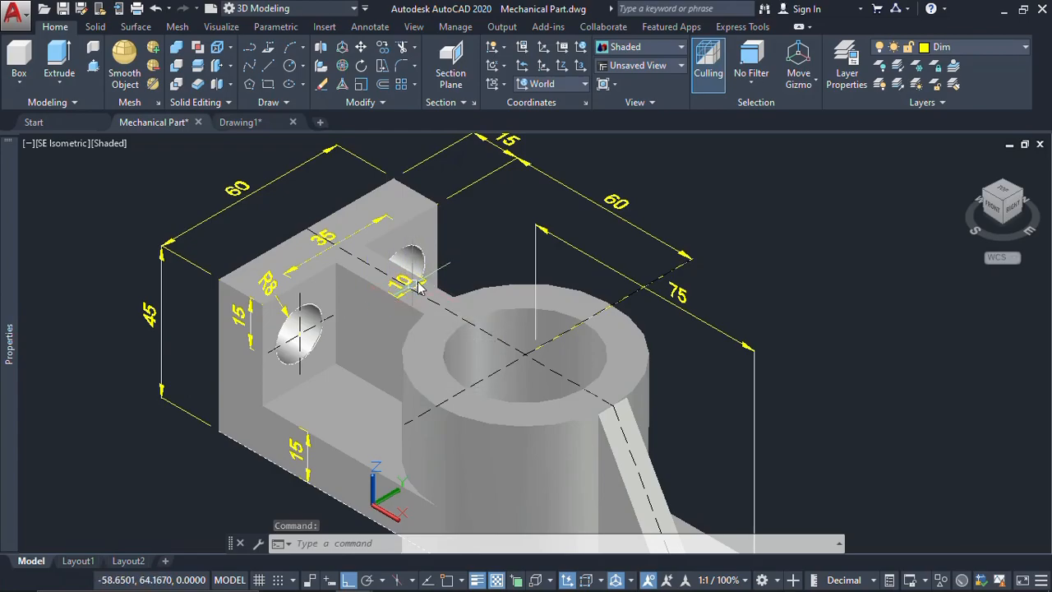
middle_click_drag(448, 364, 434, 336)
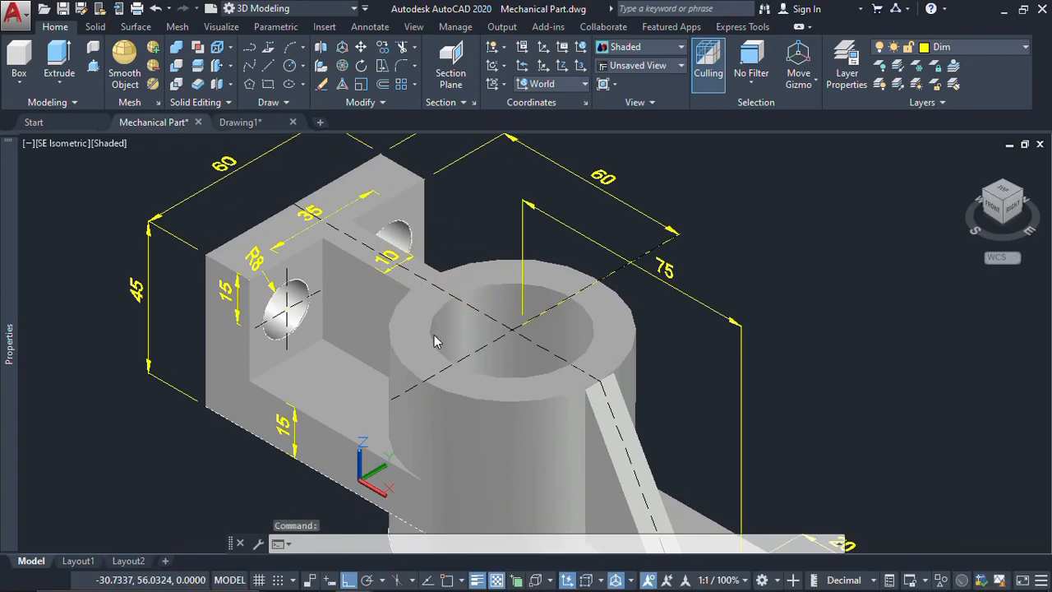
left_click(238, 123)
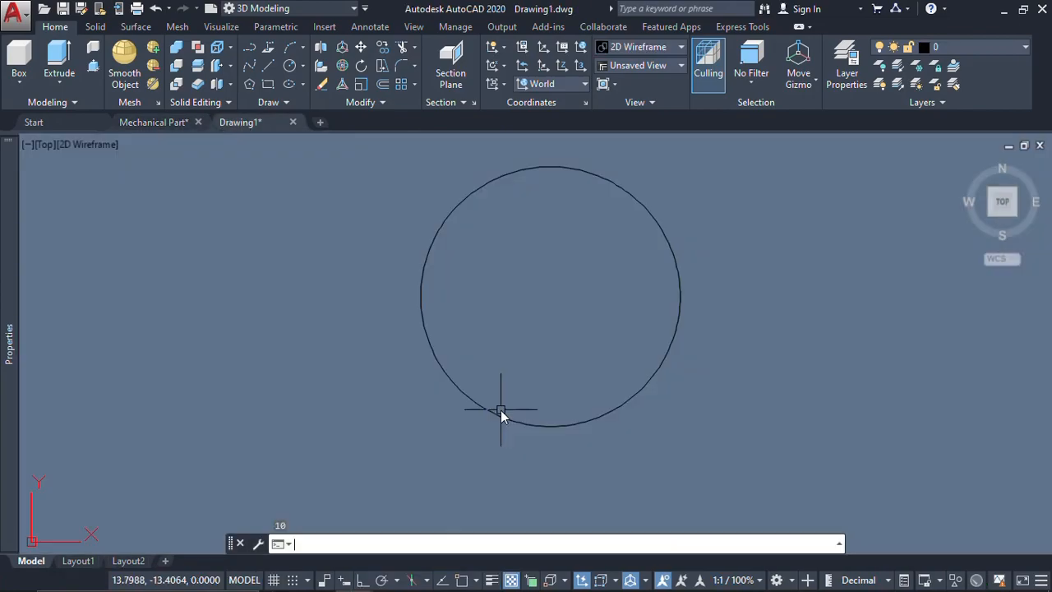
type("o")
key("Return")
type("1")
key("Return")
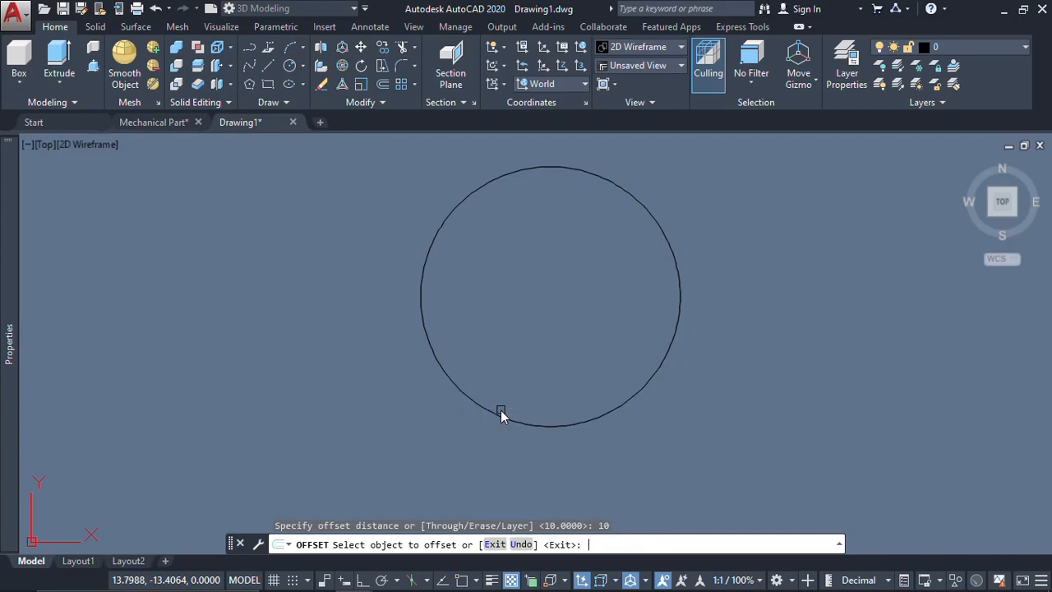
left_click(534, 427)
left_click(552, 370)
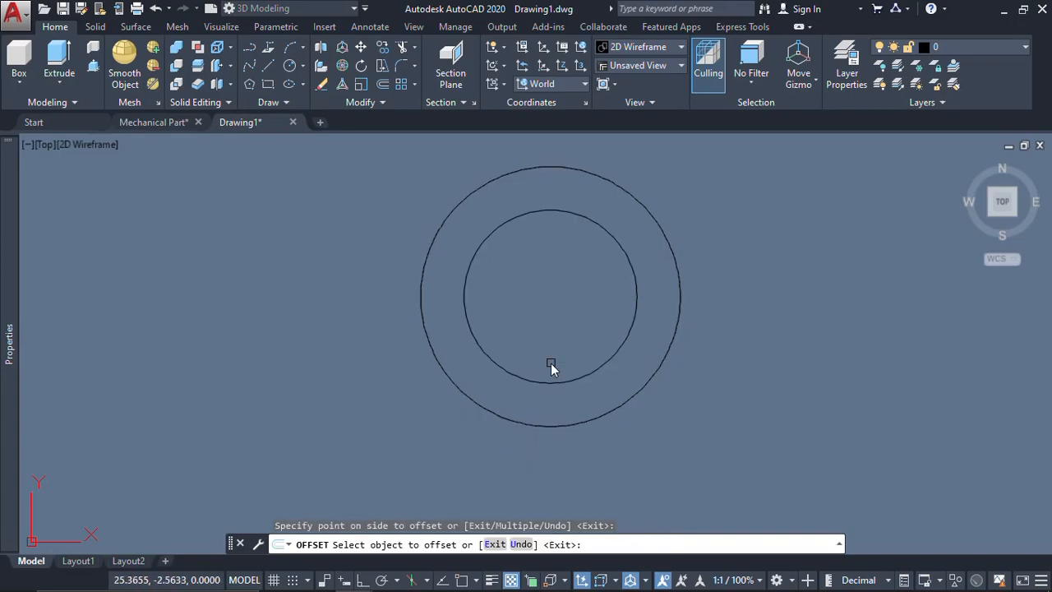
key("Escape")
Examine the arm in the Mechanical Part drawing for its hole distance from the cylinder, hole size, end radius and thickness.
left_click(181, 123)
scroll(485, 347, "down", 3)
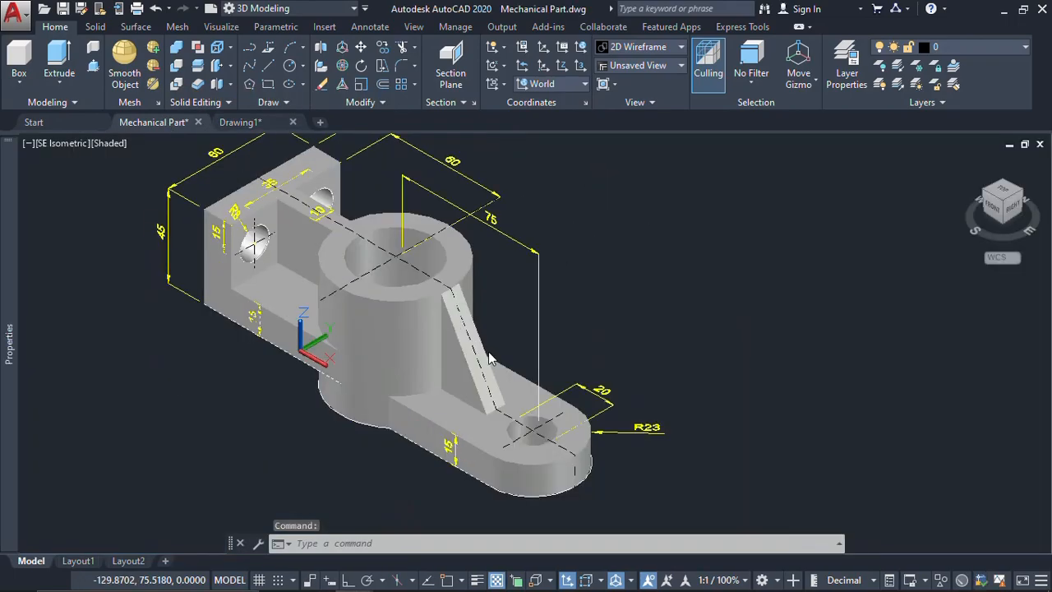
middle_click_drag(488, 351, 450, 317)
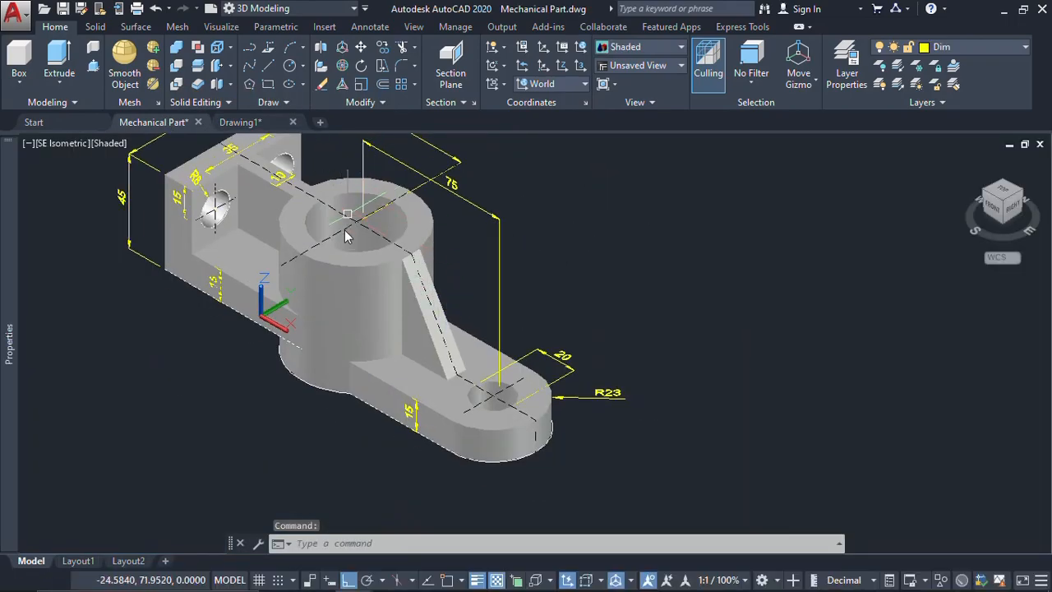
mouse_move(483, 398)
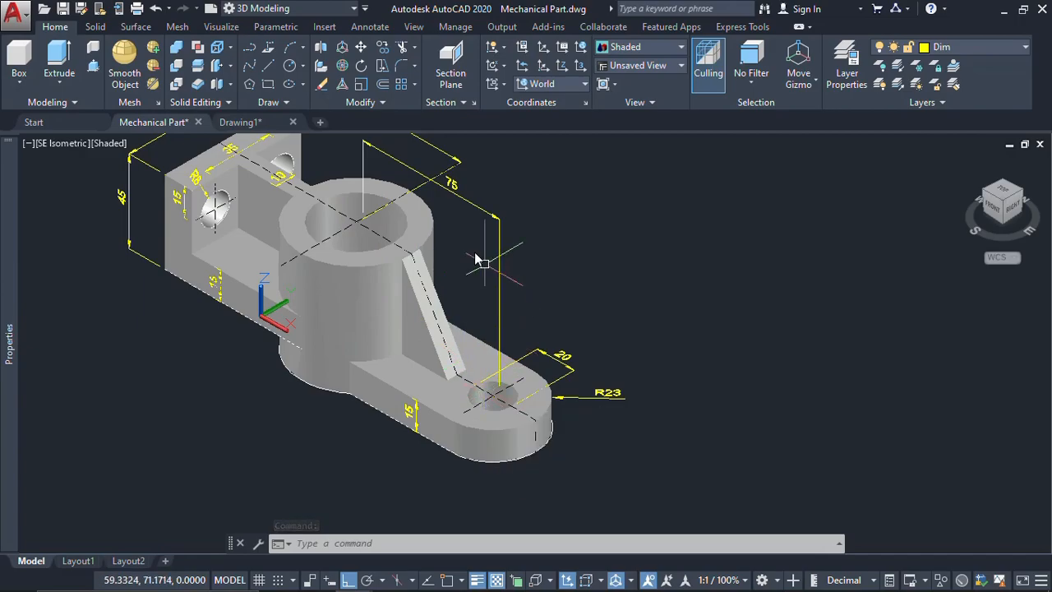
scroll(441, 205, "up", 2)
middle_click_drag(440, 205, 458, 227)
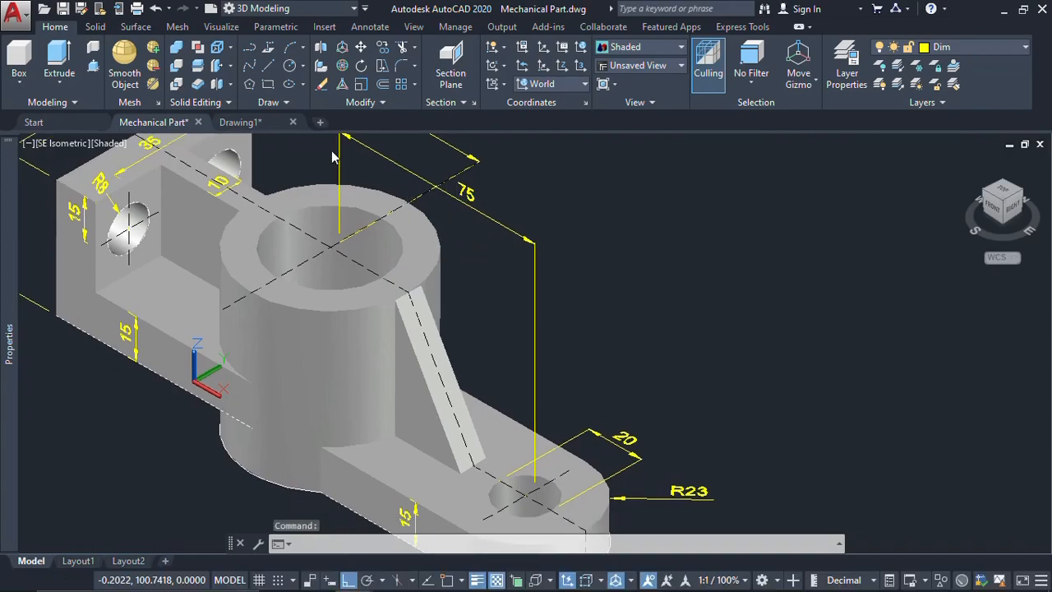
left_click(252, 123)
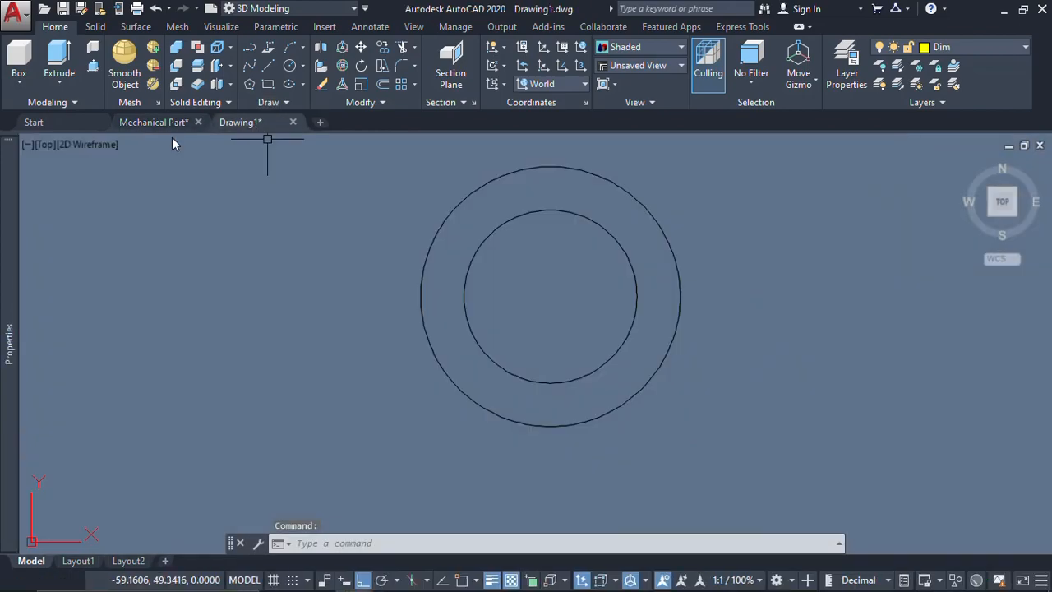
left_click(141, 124)
middle_click_drag(606, 434, 587, 358)
scroll(493, 406, "up", 2)
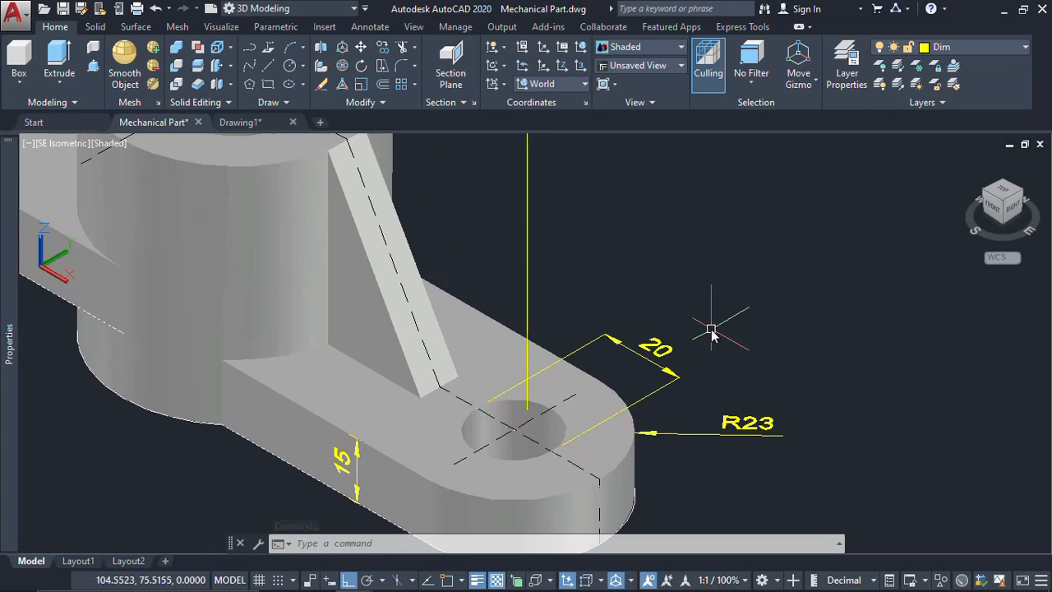
In Drawing1, draw a horizontal line 75 long to the right from the centre of the concentric circles, with object snap and ortho on.
left_click(254, 123)
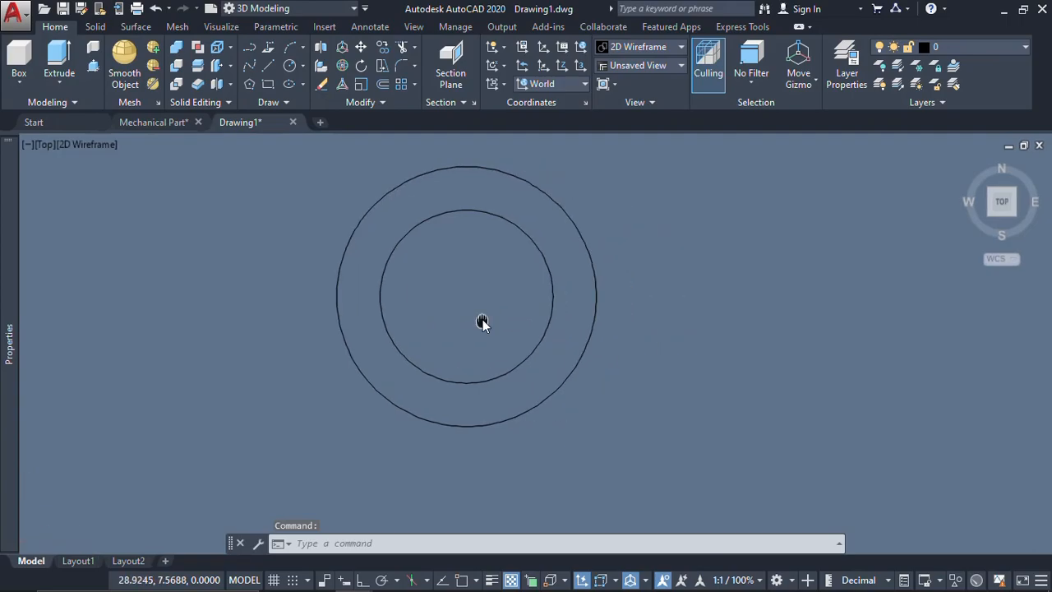
type("l")
key("Return")
scroll(489, 329, "down", 2)
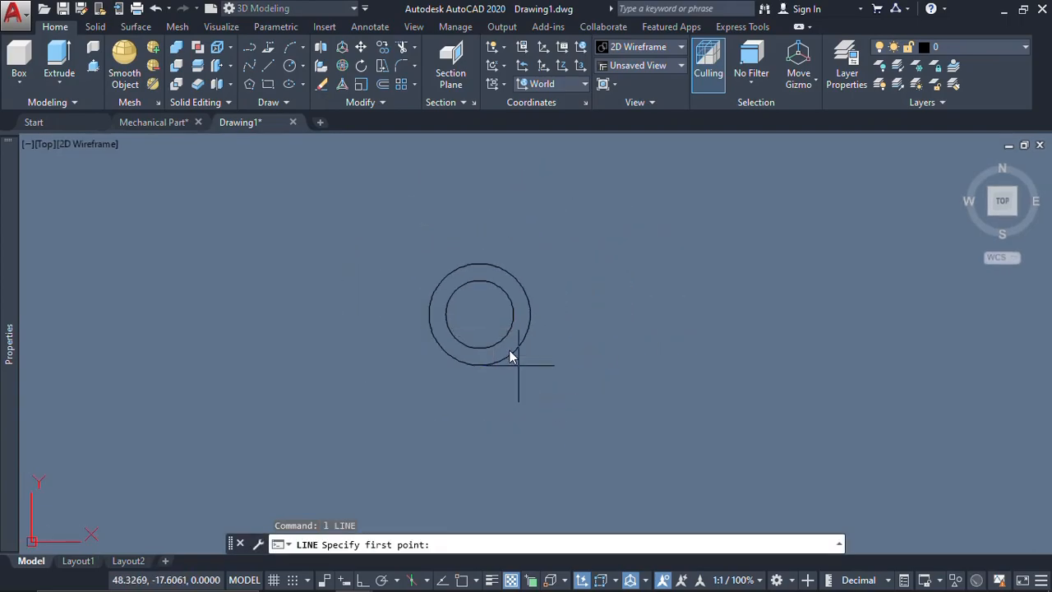
scroll(505, 362, "down", 2)
middle_click_drag(531, 374, 509, 365)
scroll(428, 316, "up", 4)
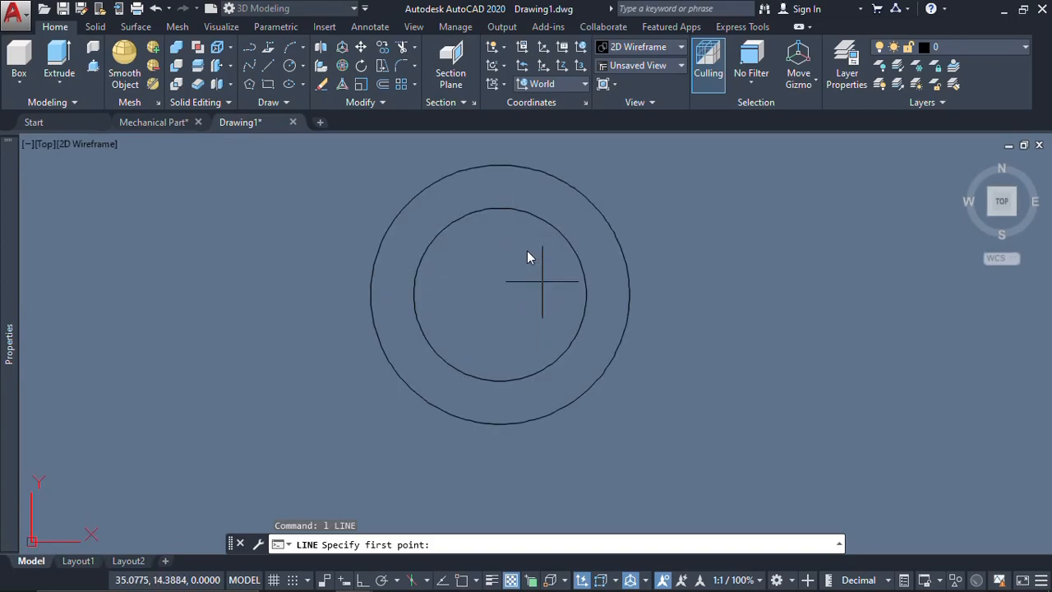
middle_click_drag(526, 263, 463, 281)
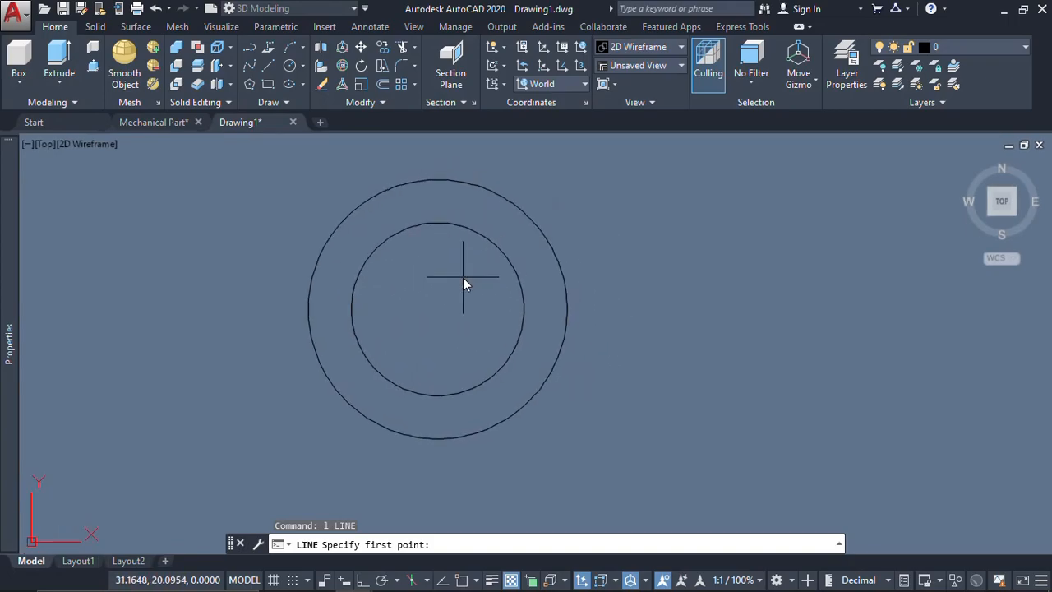
key("F3")
scroll(462, 341, "down", 2)
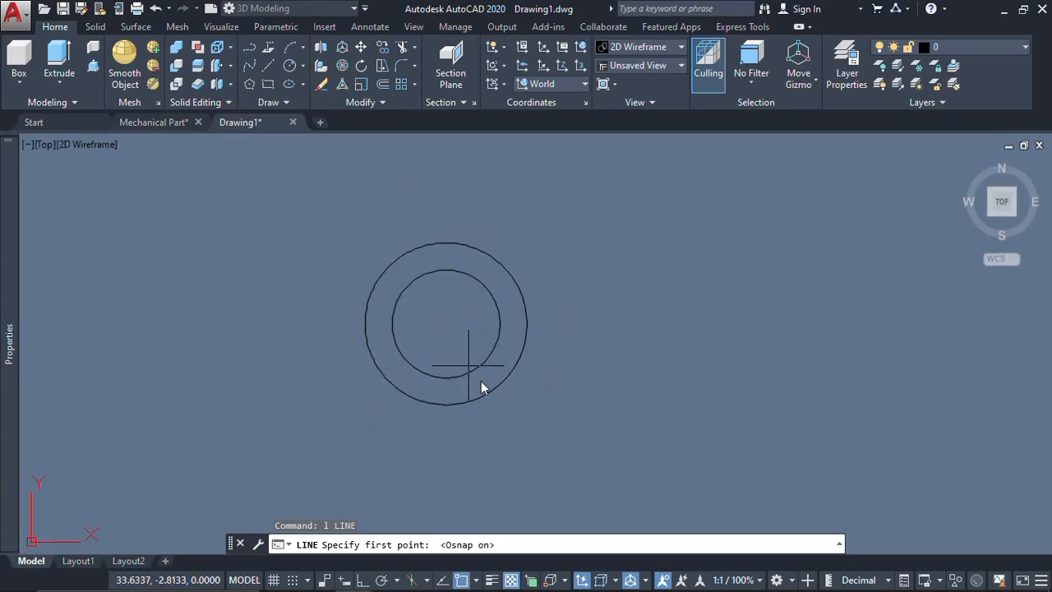
left_click(449, 327)
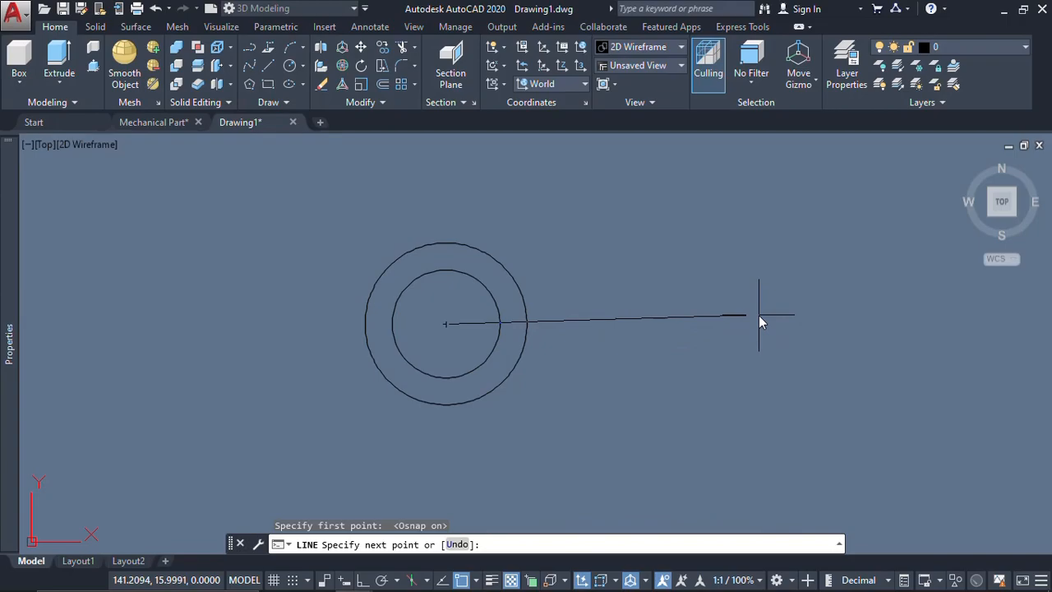
key("F8")
type("75")
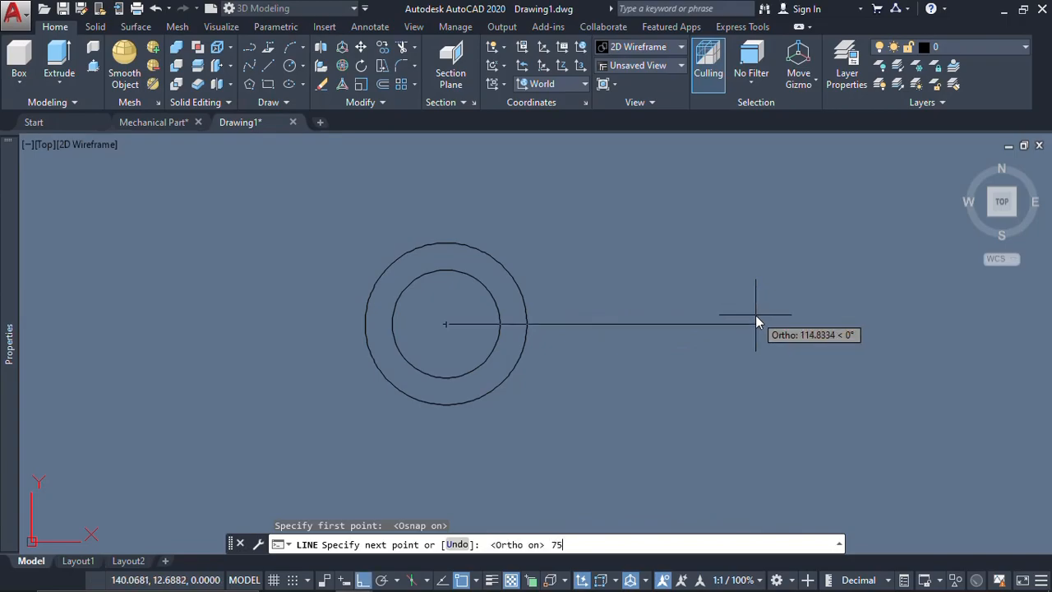
key("Return")
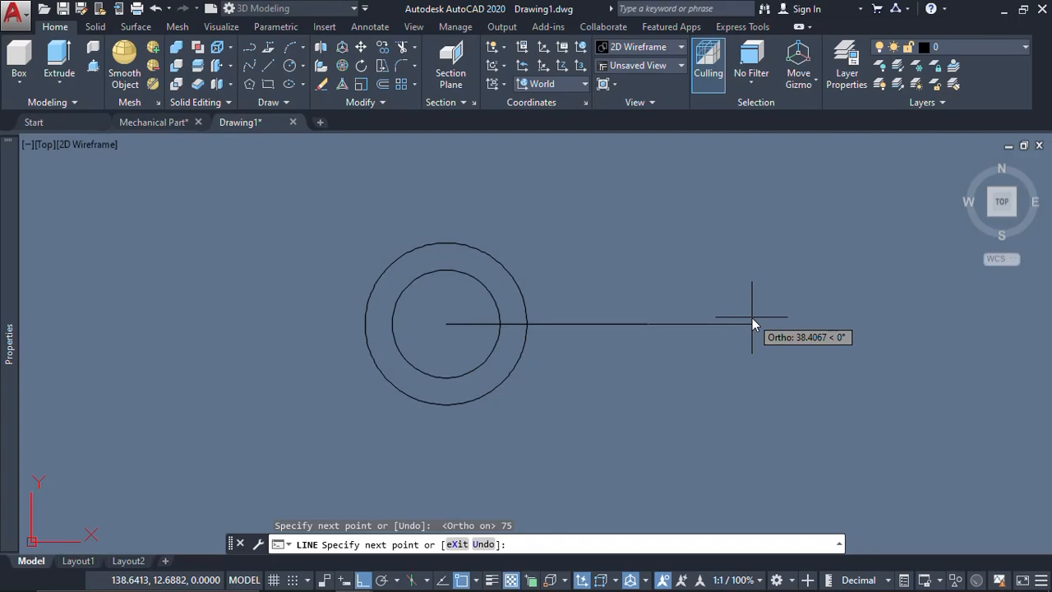
key("Escape")
Draw a circle with a diameter of 20 centred on the free end of the 75 line.
middle_click_drag(680, 347, 650, 345)
type("c")
key("Return")
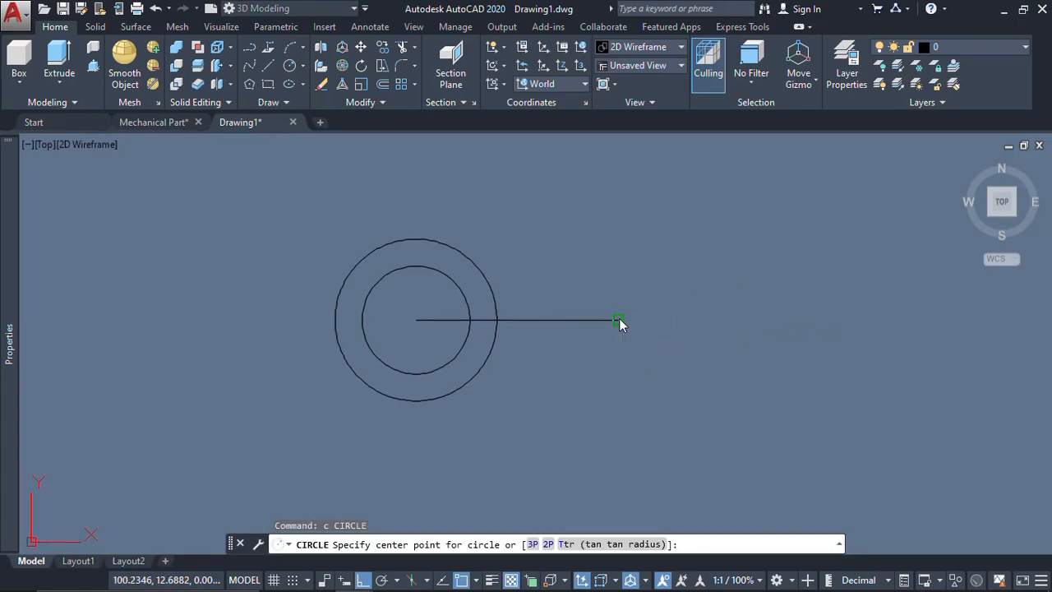
left_click(619, 321)
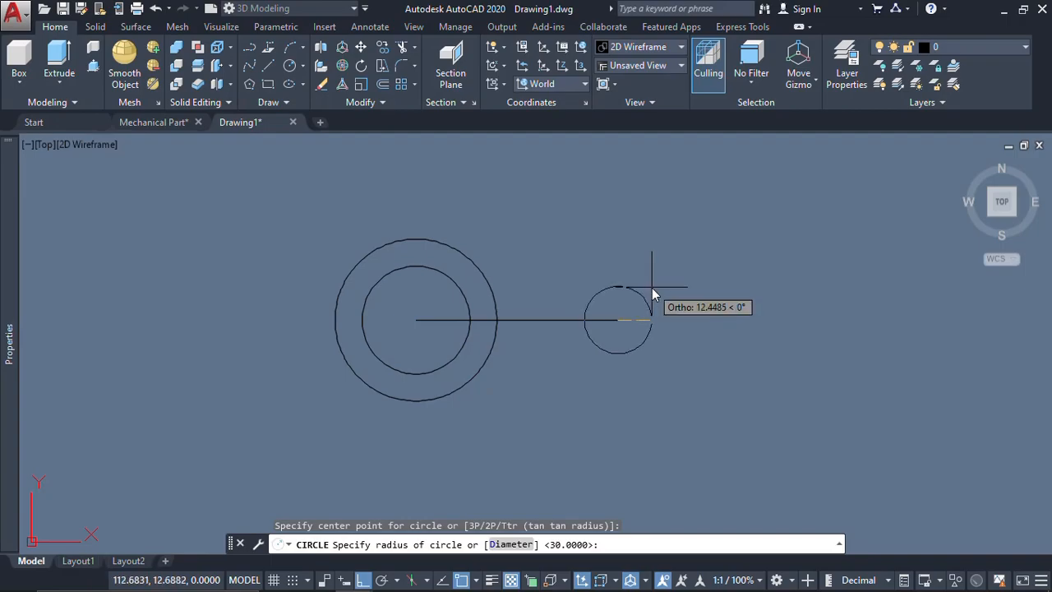
key("Return")
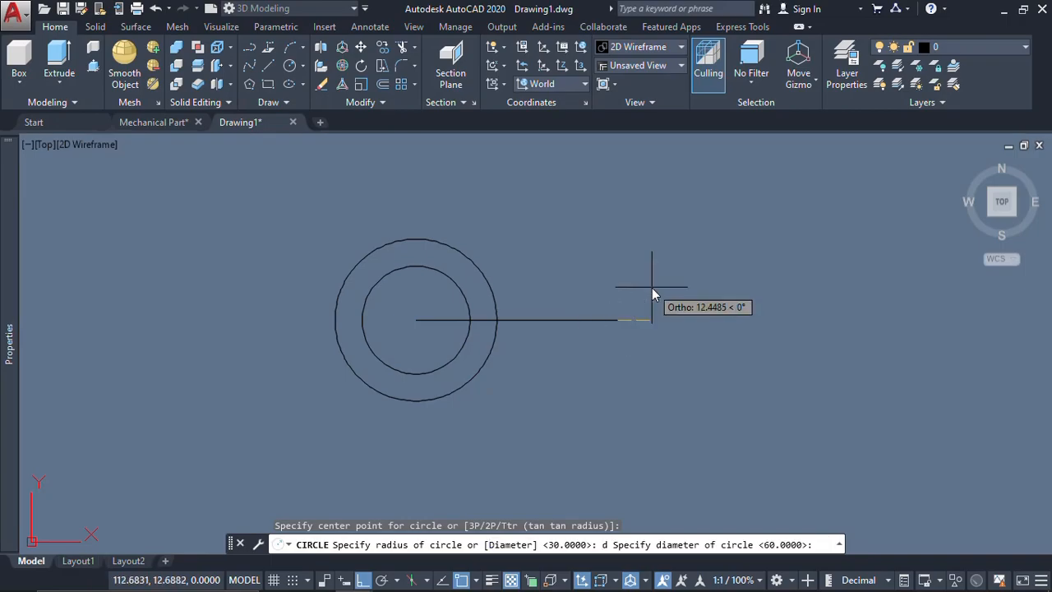
type("20")
key("Return")
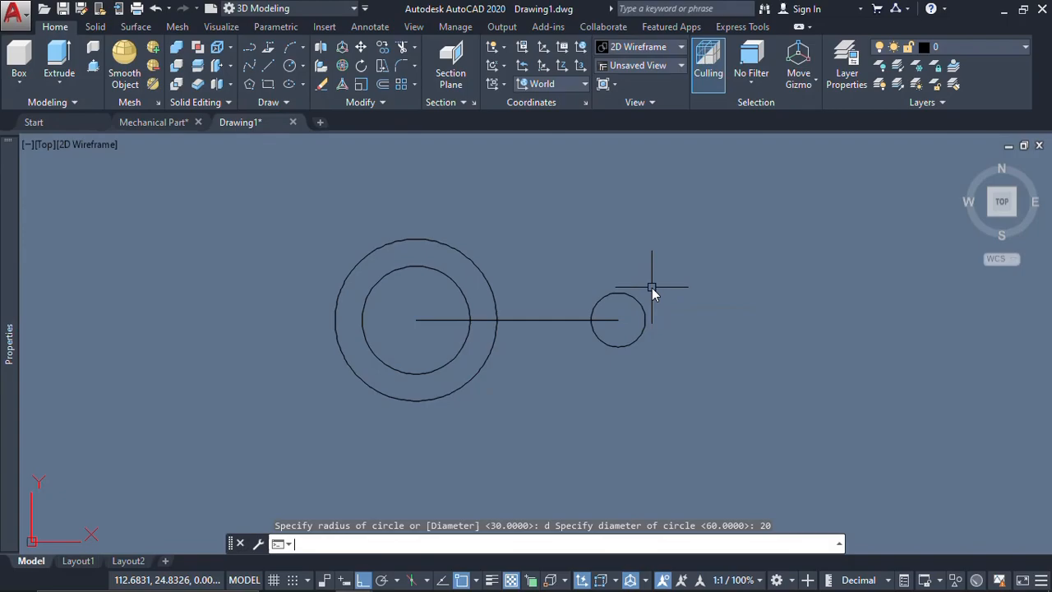
key("Escape")
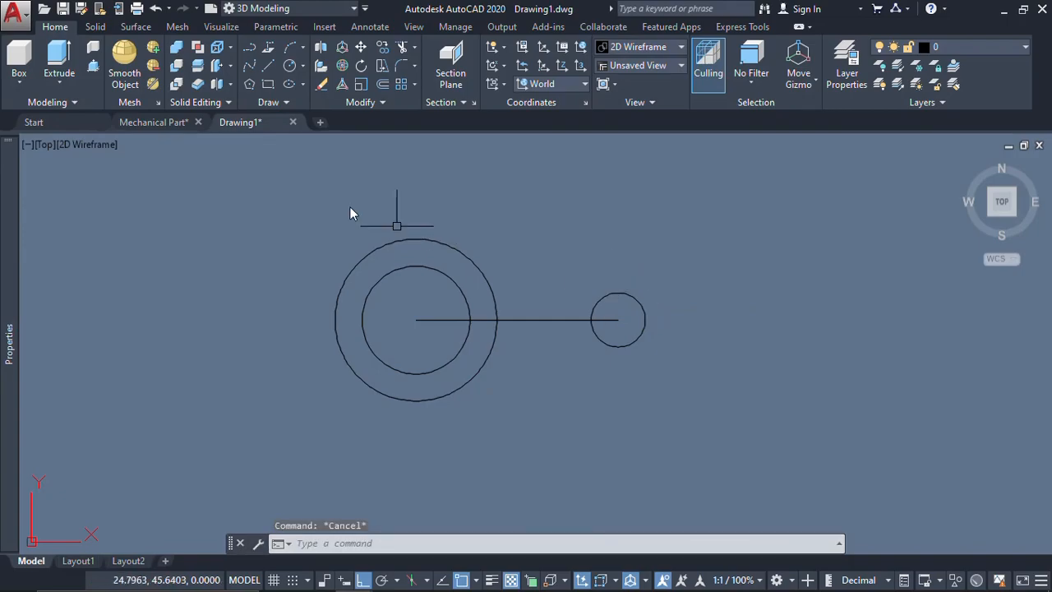
Check the arm's end radius in the Mechanical Part drawing and draw a radius 23 circle concentric with the small hole in Drawing1.
left_click(175, 124)
middle_click_drag(634, 355, 630, 301)
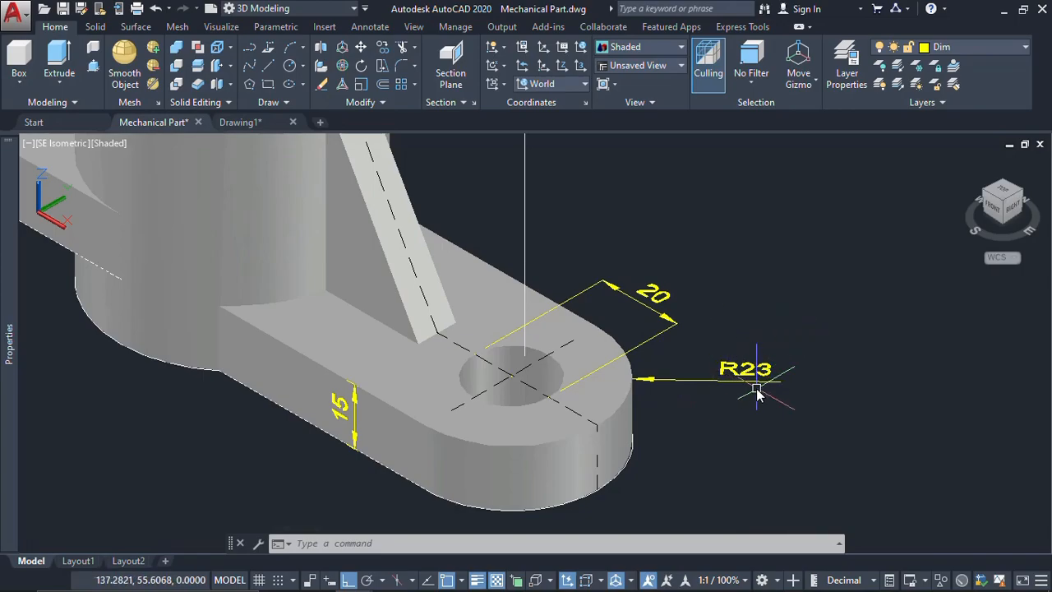
left_click(244, 122)
type("c")
key("Return")
left_click(617, 326)
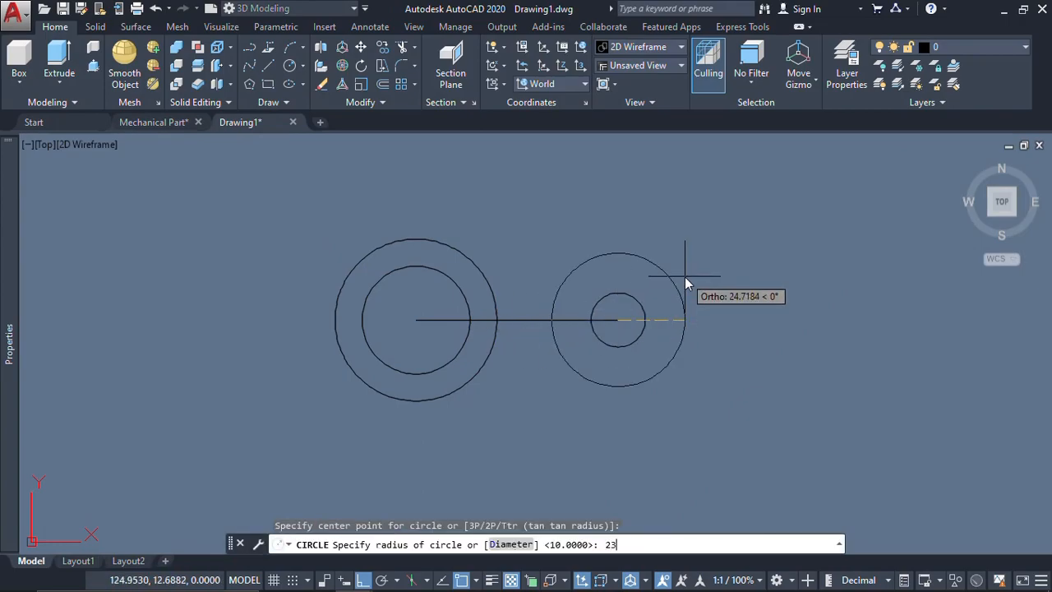
key("Return")
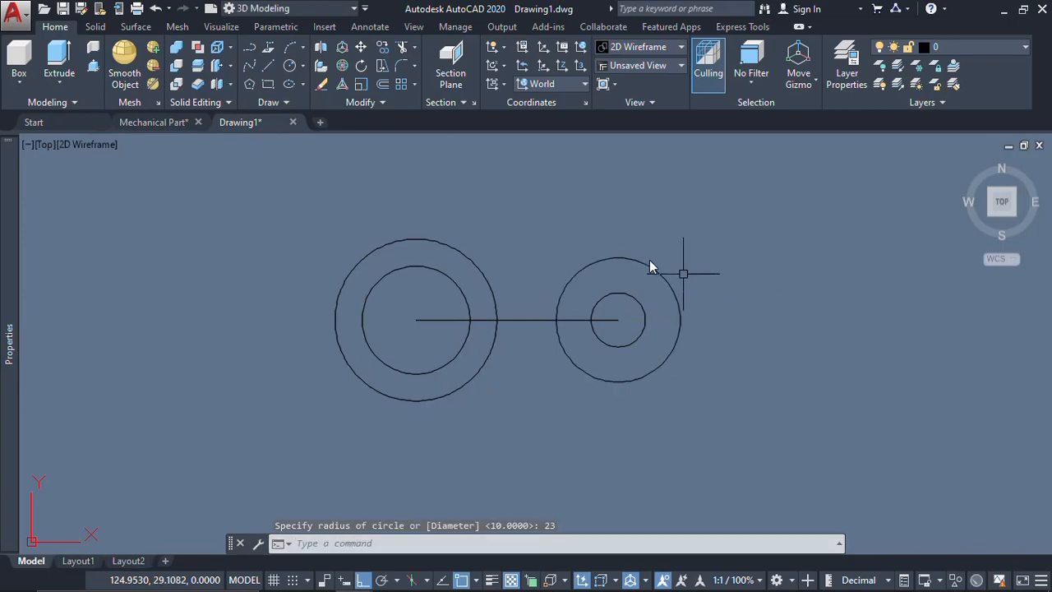
Draw two horizontal lines from the lower and upper quadrants of the radius 23 circle into the large outer circle.
type("l")
key("Return")
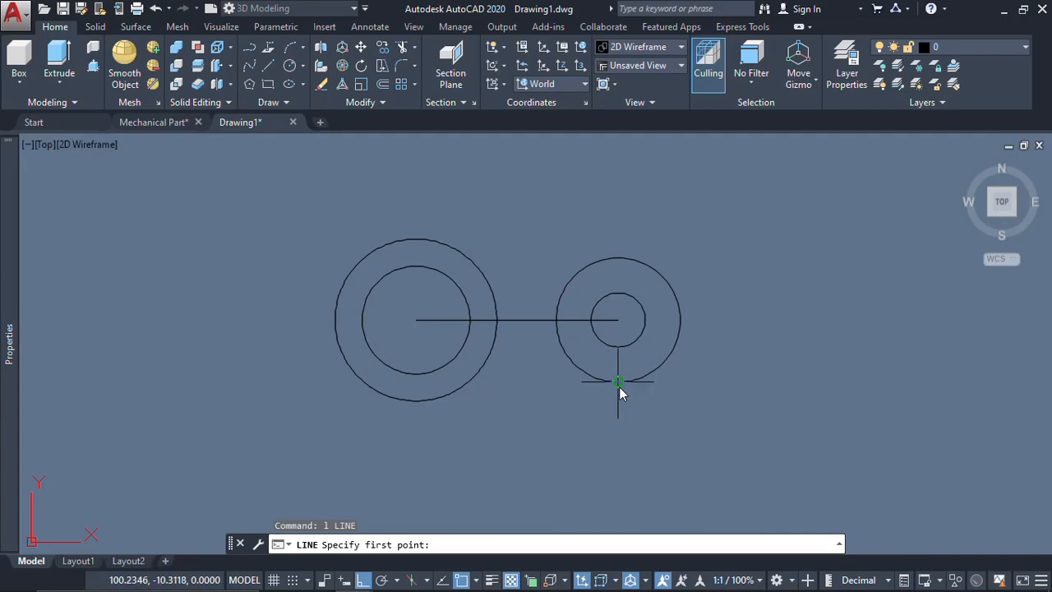
left_click(619, 383)
left_click(422, 383)
key("Escape")
key("Return")
left_click(618, 258)
left_click(442, 259)
key("Escape")
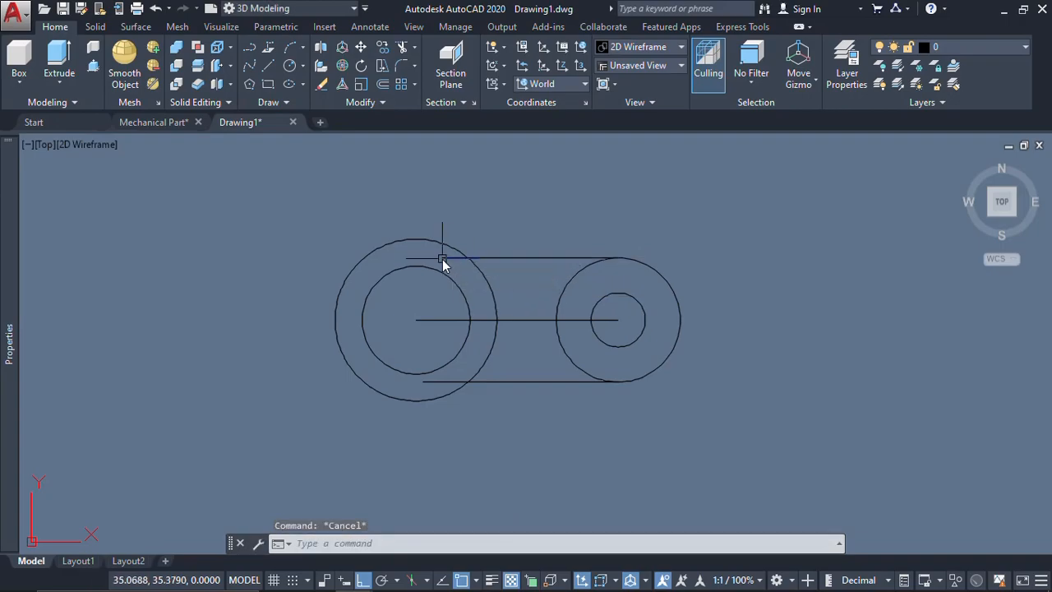
Trim the ends of both horizontal arm lines that lie inside the large outer circle.
key("Return")
key("Return")
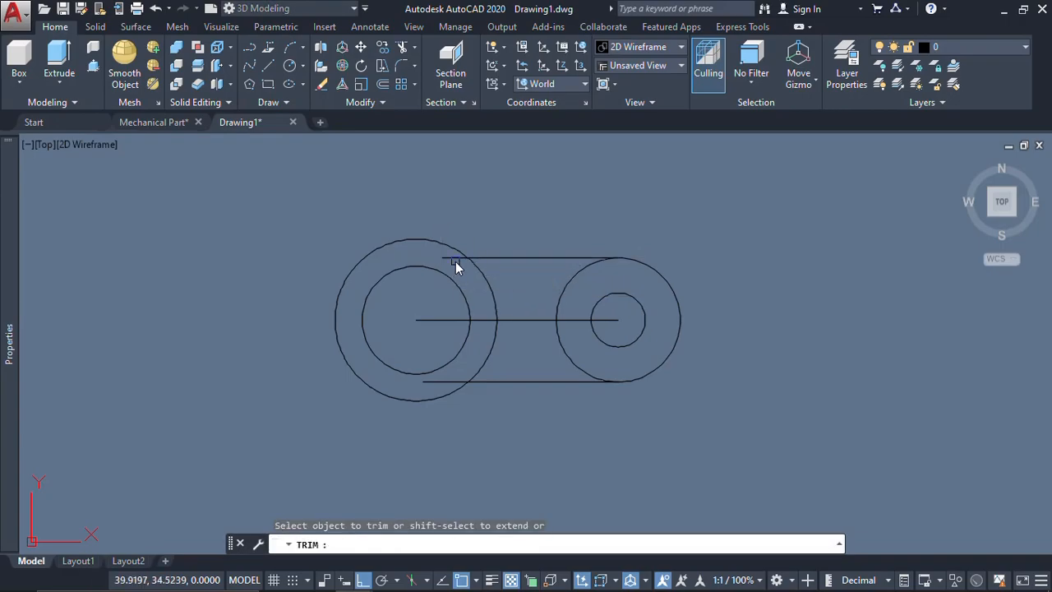
left_click(439, 386)
key("Escape")
Erase the centre line between the large circles and the small hole.
left_click(535, 349)
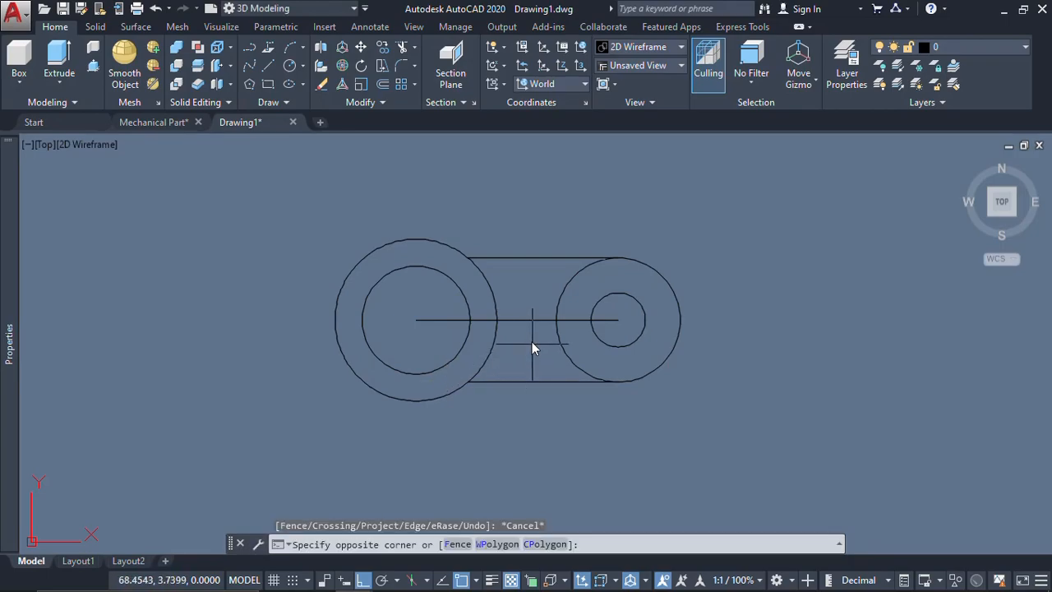
left_click(523, 314)
type("e")
key("Return")
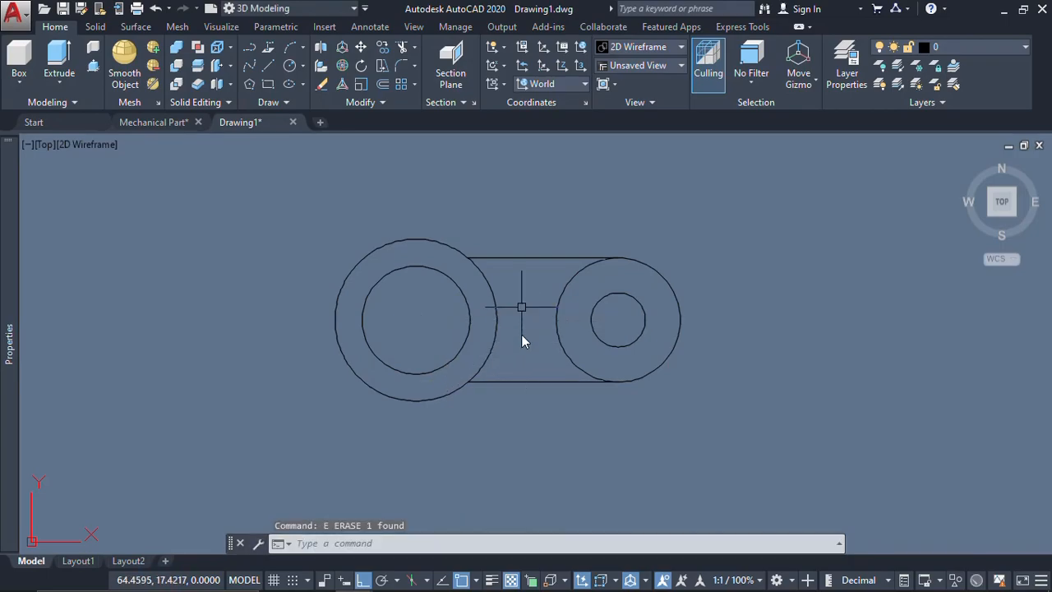
Trim the inner half of the radius 23 circle between the two arm lines to leave a rounded arm end.
type("t")
key("Return")
key("Return")
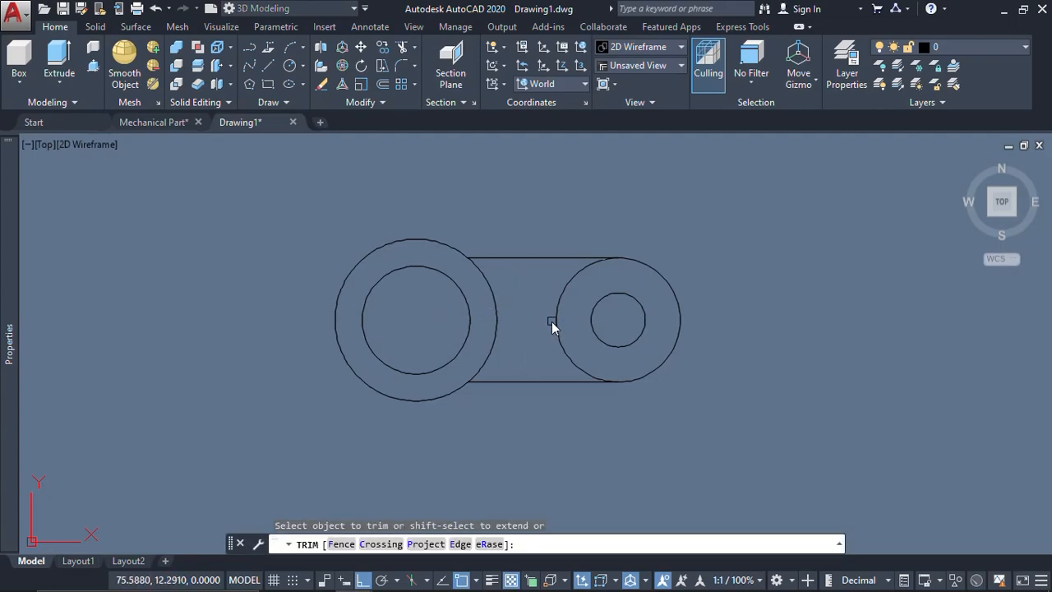
left_click(555, 321)
key("Escape")
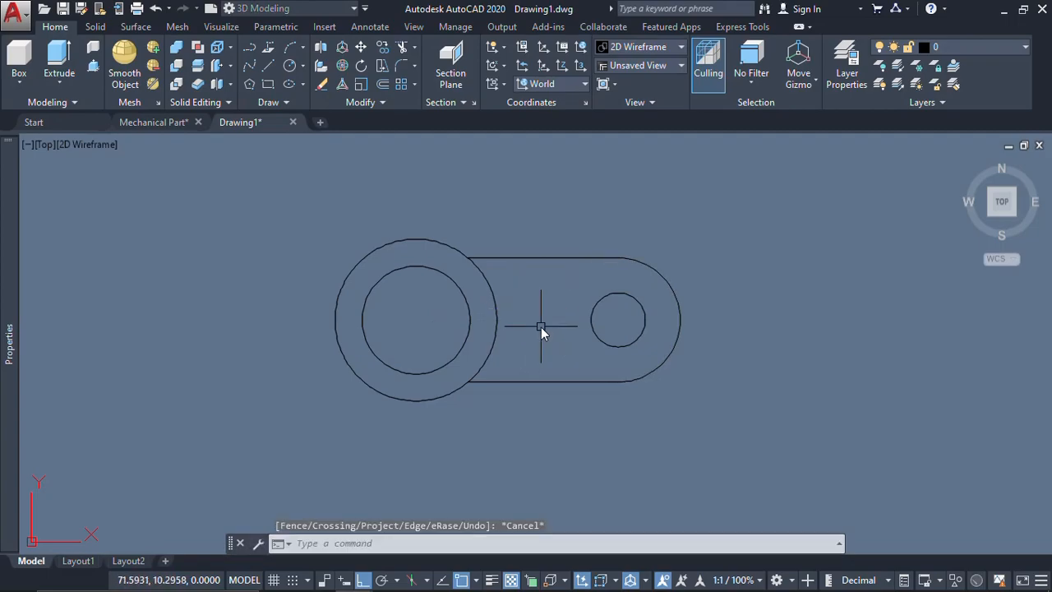
Check the flange dimensions in the Mechanical Part drawing and draw a line 60 long leftward from the large circles' centre in Drawing1.
left_click(167, 127)
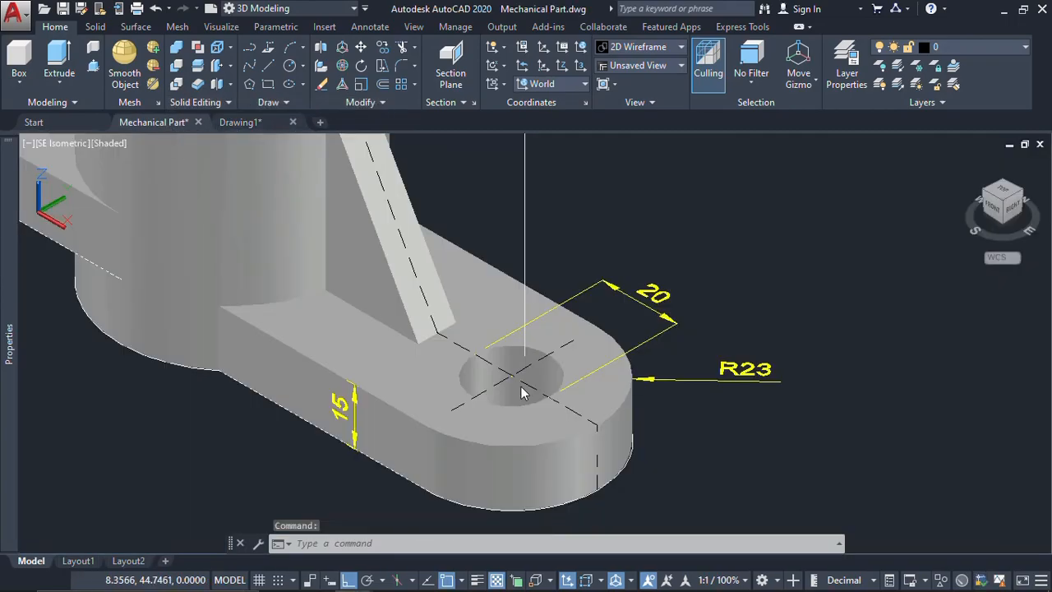
scroll(523, 390, "down", 4)
middle_click_drag(302, 304, 409, 408)
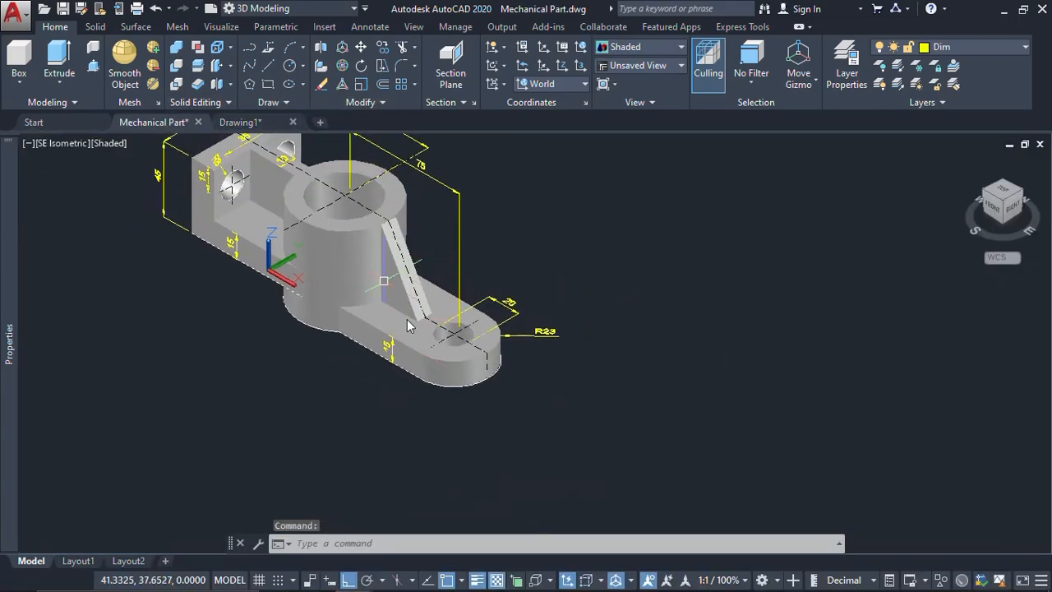
middle_click_drag(377, 288, 502, 374)
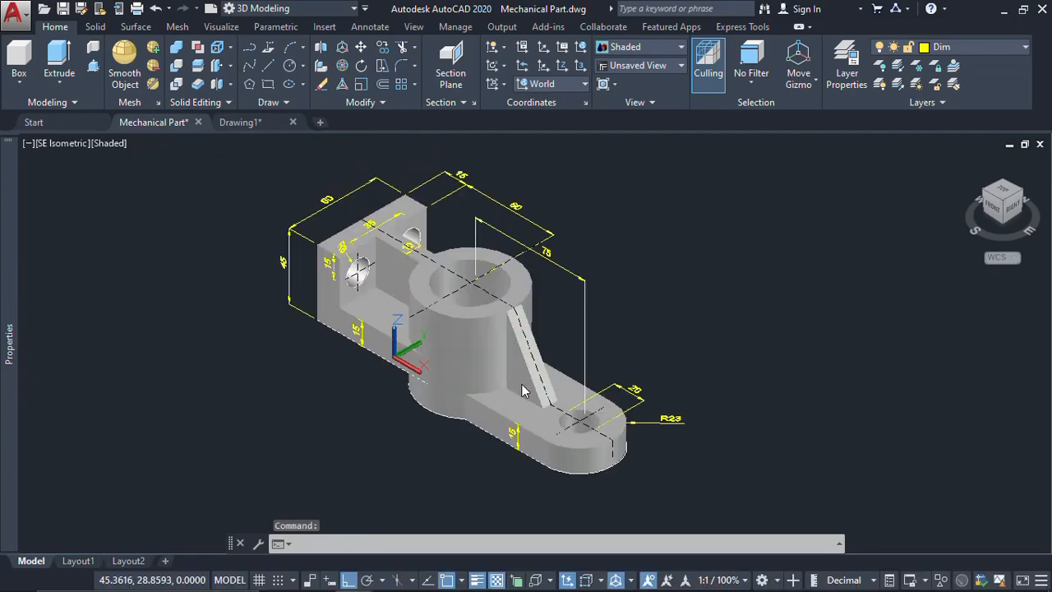
scroll(367, 310, "up", 2)
middle_click_drag(367, 310, 432, 362)
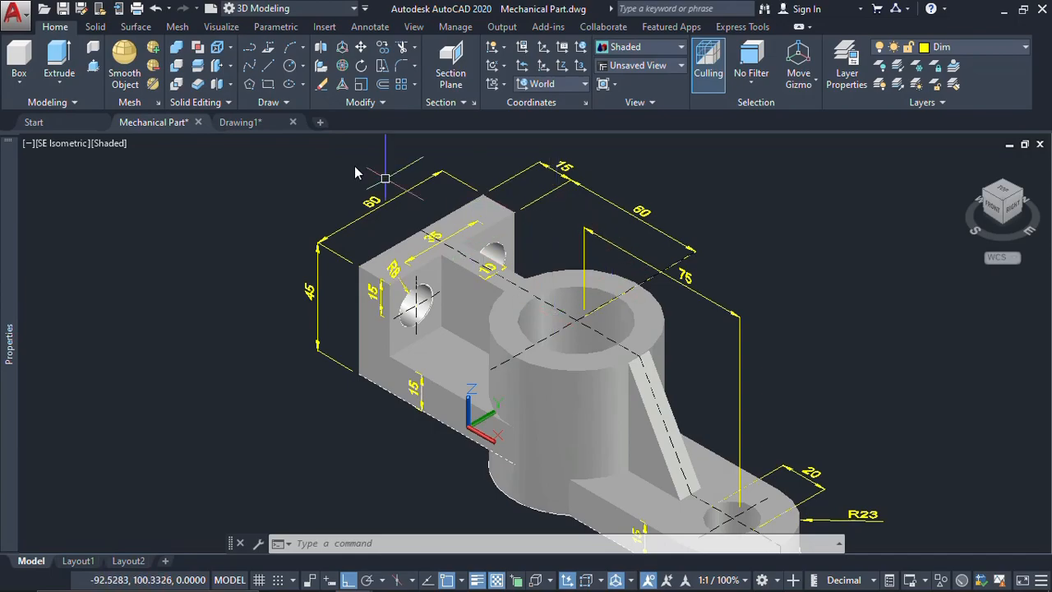
left_click(239, 125)
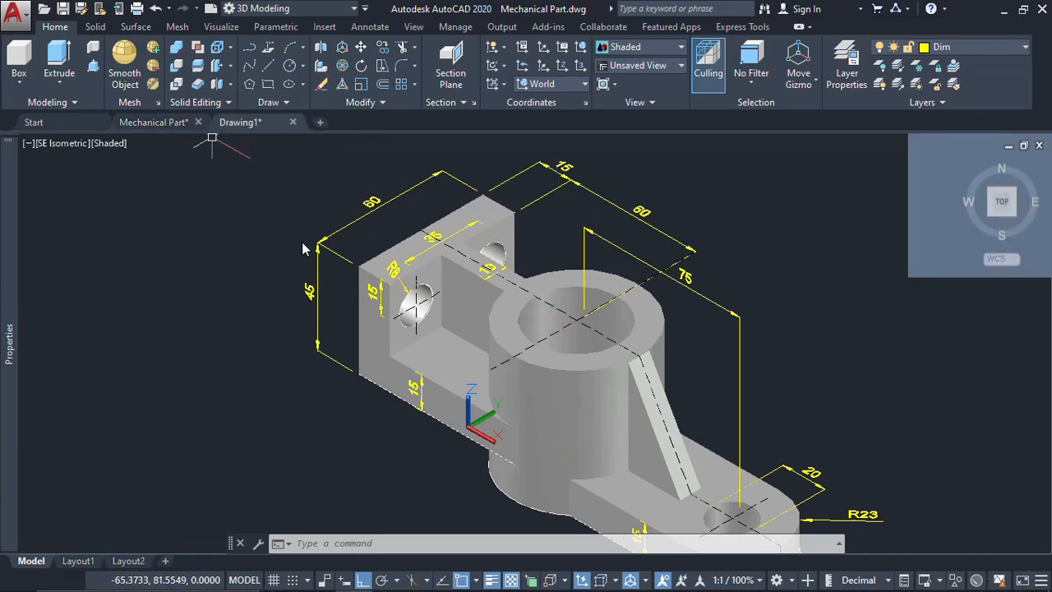
type("l")
key("Return")
scroll(401, 353, "down", 2)
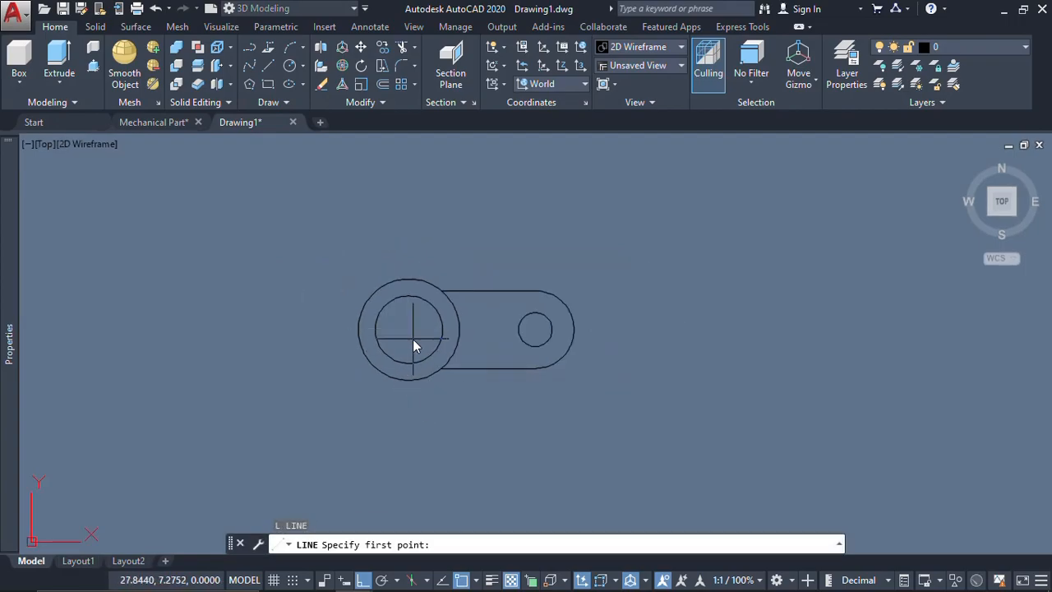
left_click(410, 331)
type("60")
key("Return")
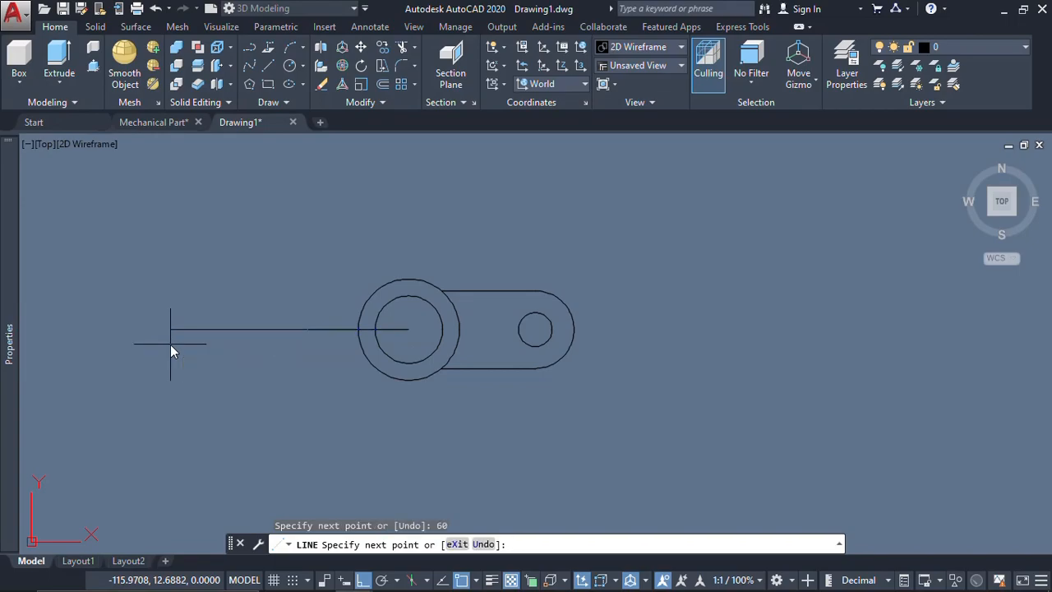
key("Escape")
Draw a vertical line downward from the free end of the 60 line, reaching below the large outer circle.
middle_click_drag(239, 359, 329, 359)
type("l")
key("Return")
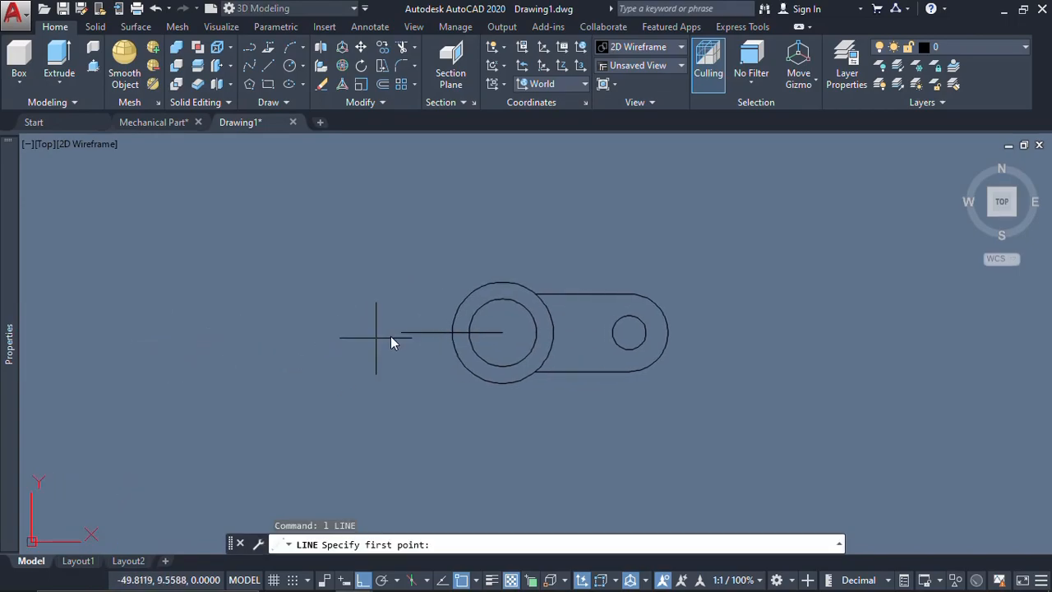
left_click(401, 333)
left_click(401, 417)
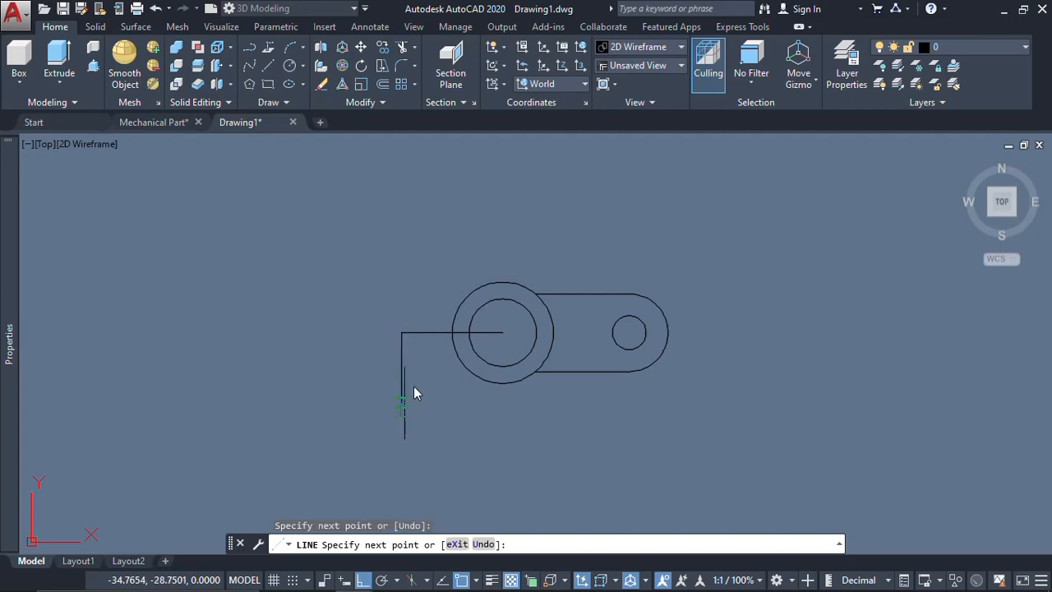
key("Escape")
Stretch the vertical line's upper end straight up past the 60 line to above the large outer circle.
left_click(423, 380)
left_click(379, 356)
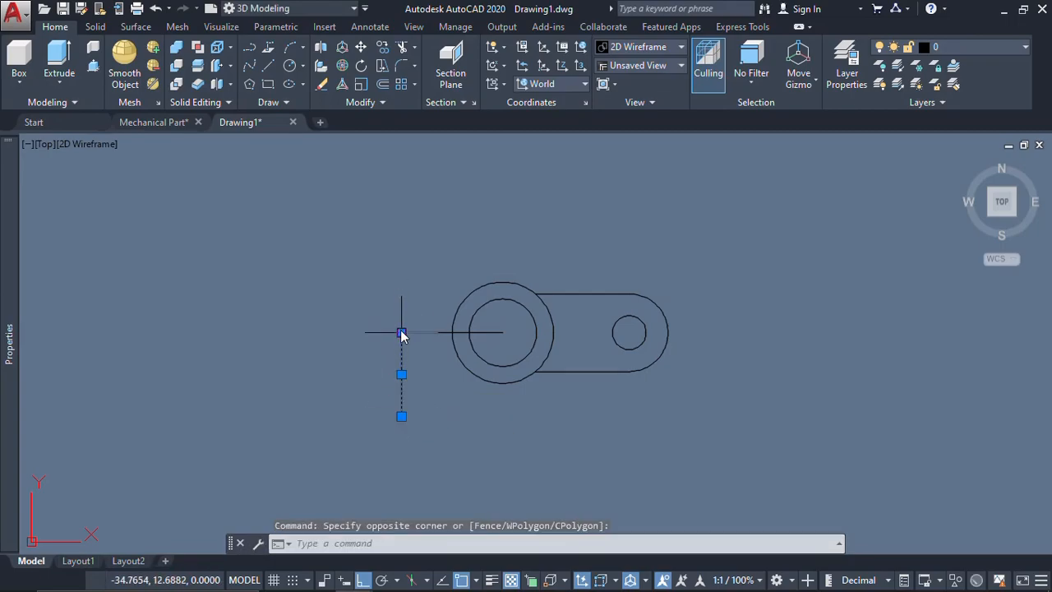
left_click(402, 332)
left_click(402, 247)
key("Escape")
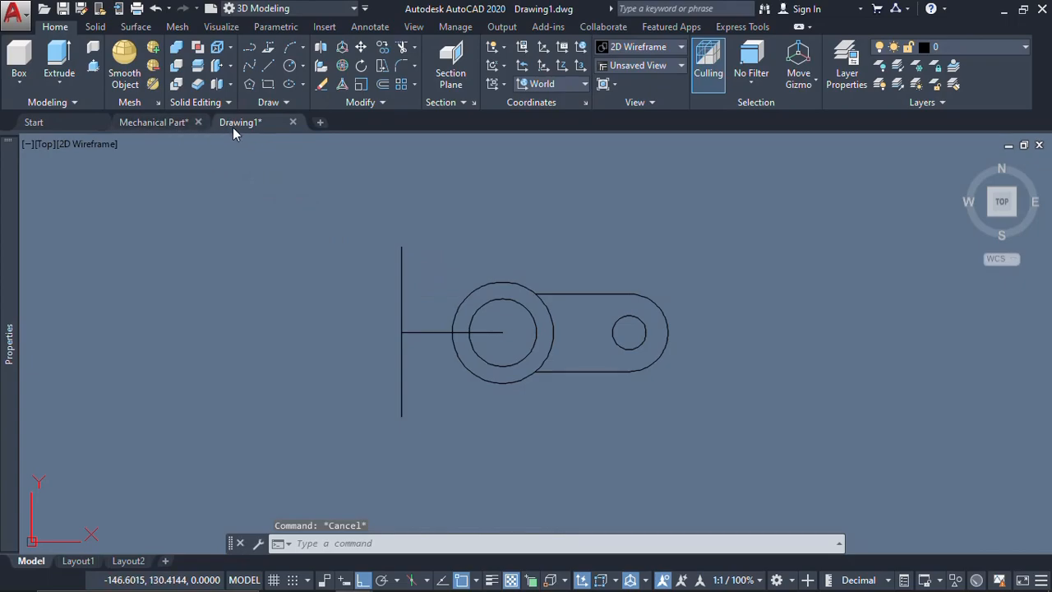
Check the web thickness in the Mechanical Part drawing and offset the horizontal 60 line by 5 to both sides in Drawing1.
left_click(187, 124)
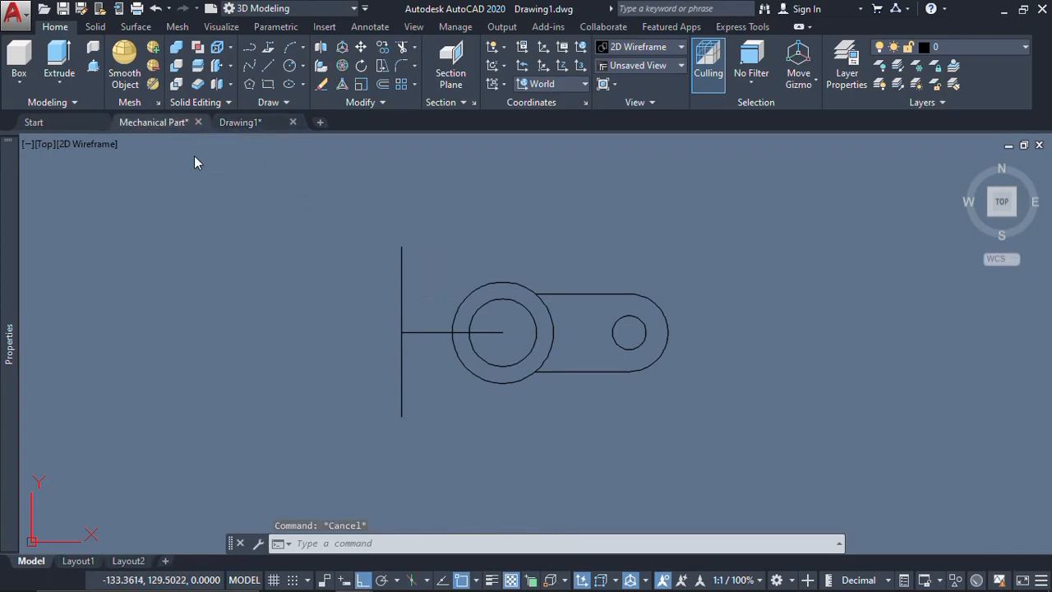
scroll(421, 233, "up", 2)
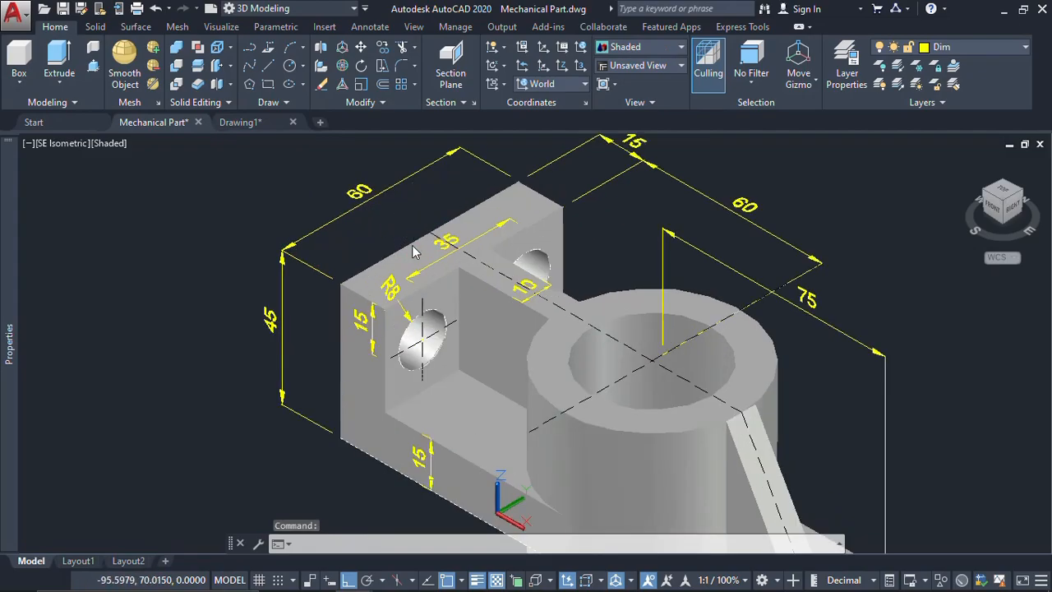
middle_click_drag(422, 233, 387, 273)
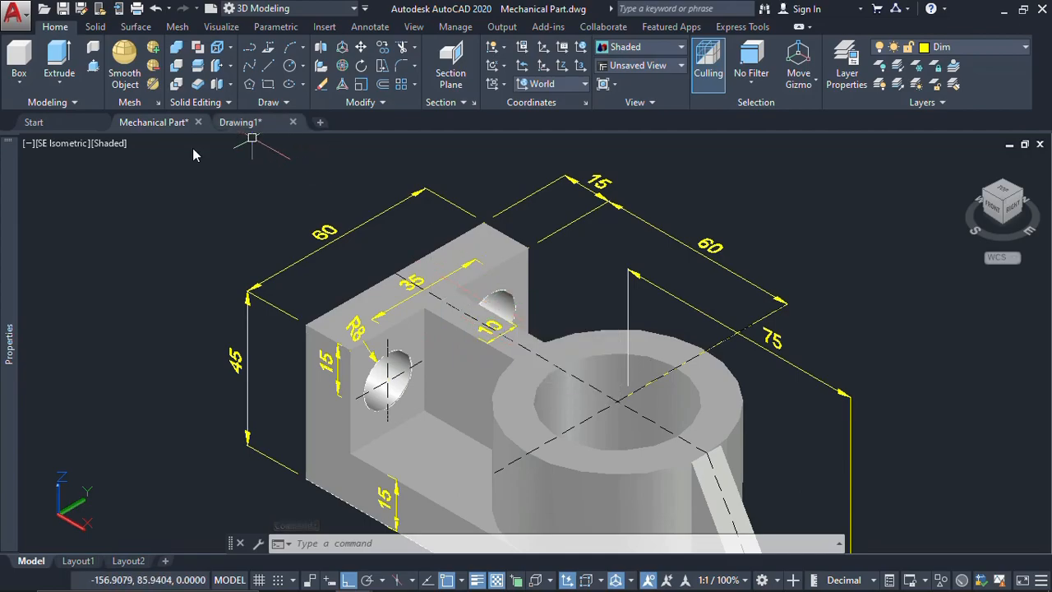
left_click(253, 124)
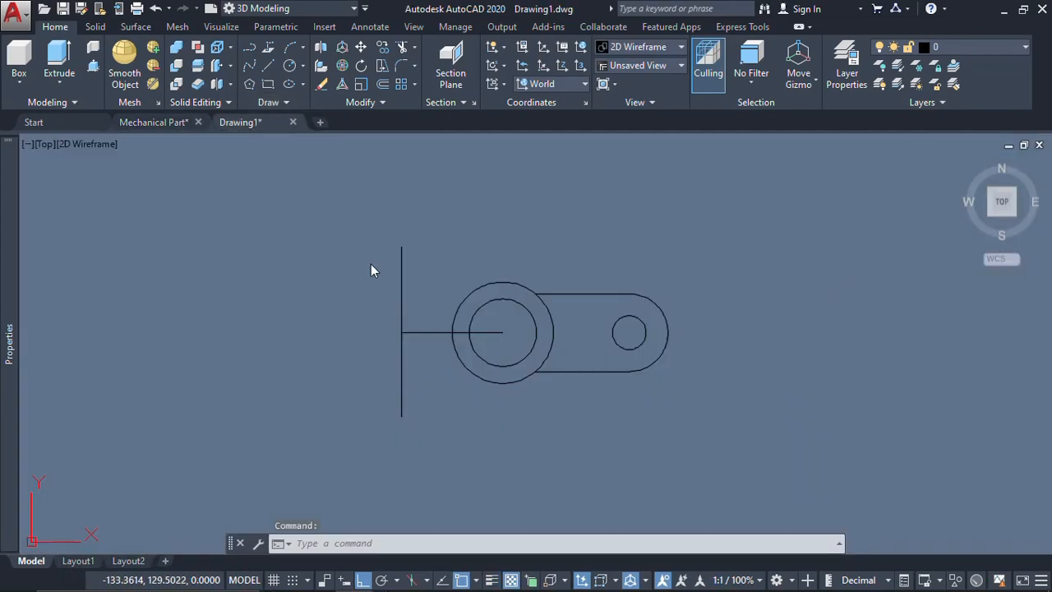
middle_click_drag(429, 304, 444, 285)
type("o")
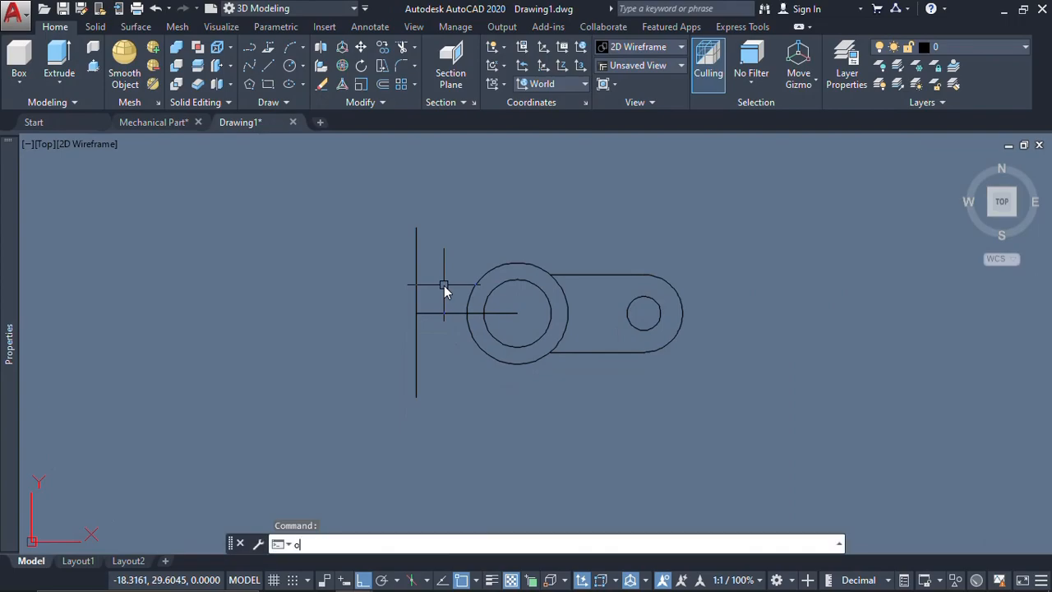
key("Return")
type("5")
key("Return")
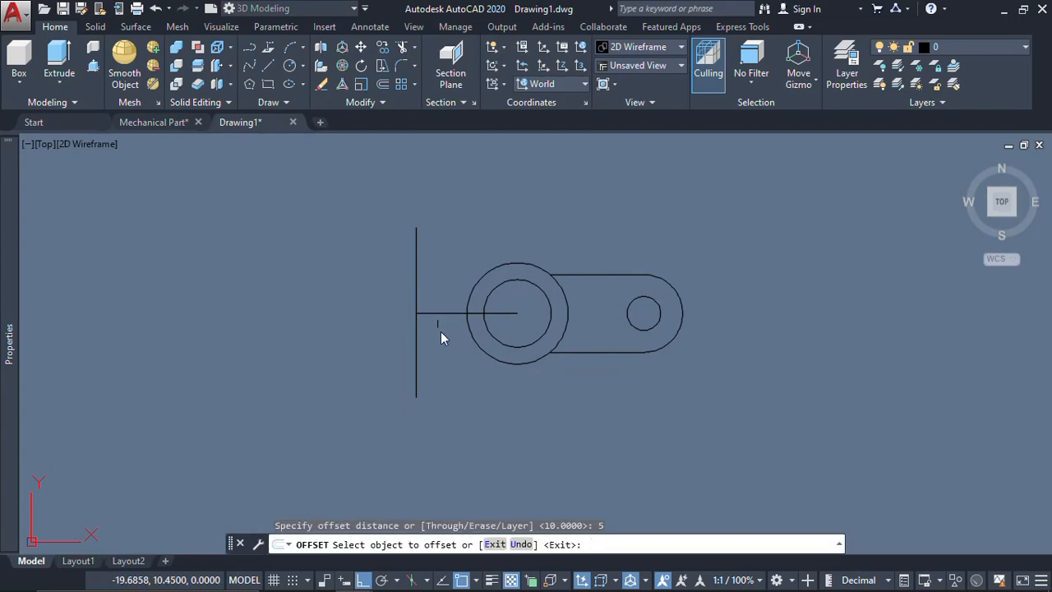
scroll(439, 318, "up", 2)
left_click(441, 304)
left_click(444, 320)
left_click(444, 302)
left_click(443, 279)
key("Escape")
Erase the original 60 centre line between the two offset web lines.
left_click(441, 302)
type("e")
key("Return")
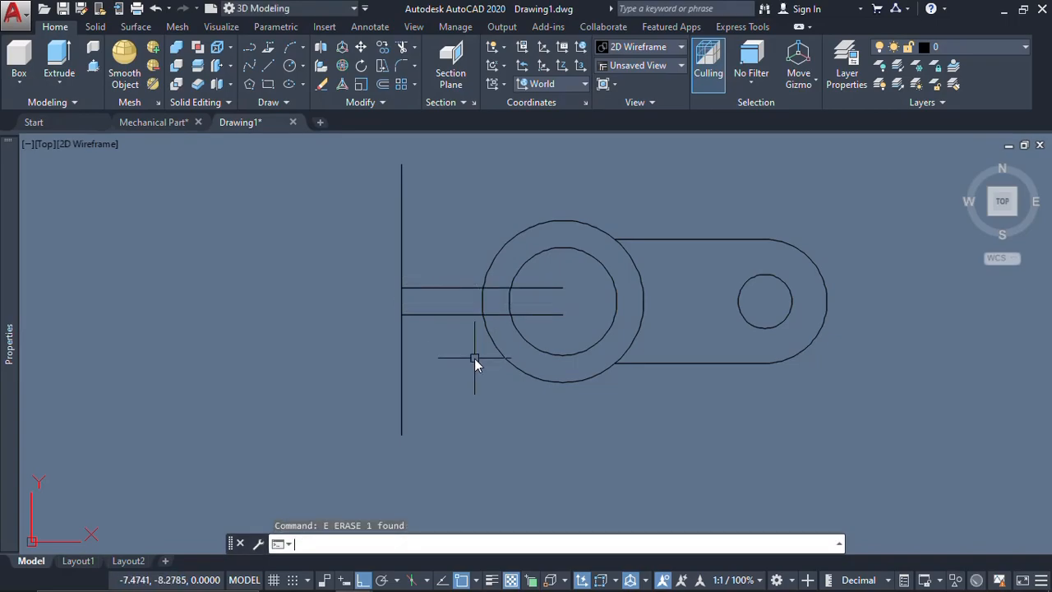
Offset the vertical flange line by 15 to the side away from the circles.
type("o")
key("Return")
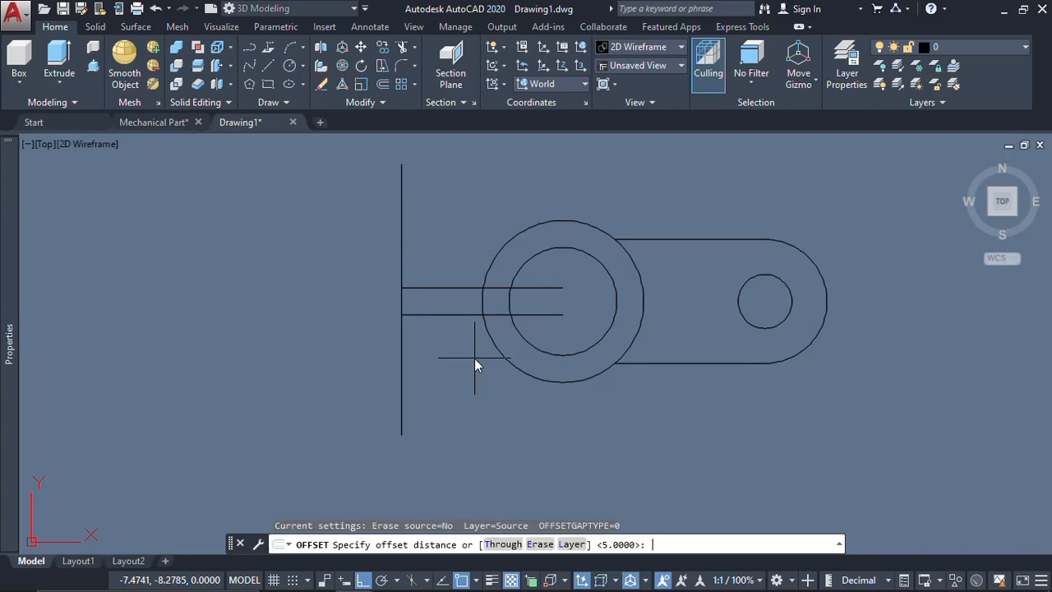
type("1")
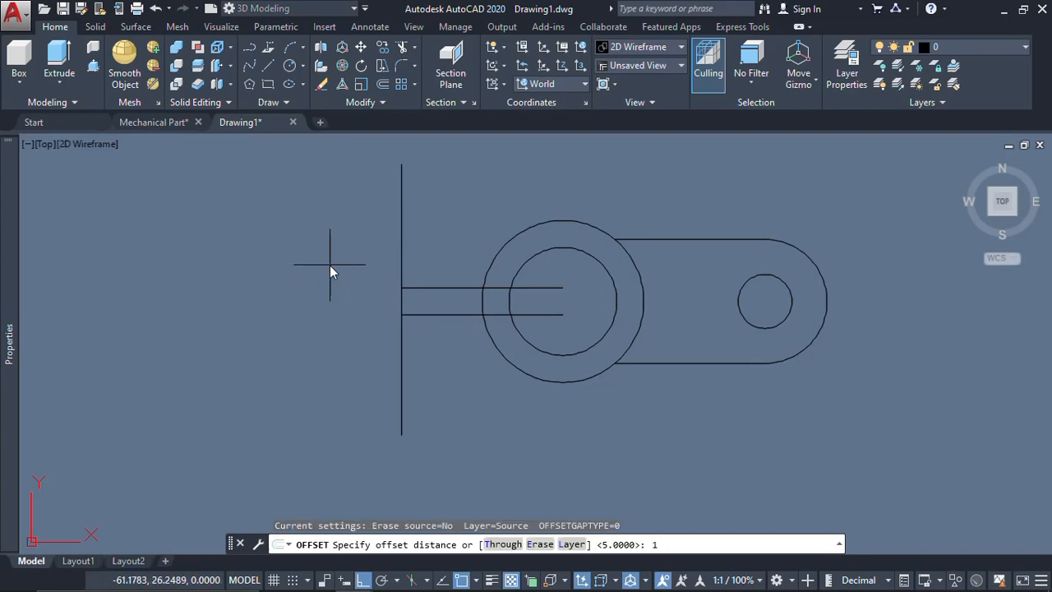
type("5")
key("Return")
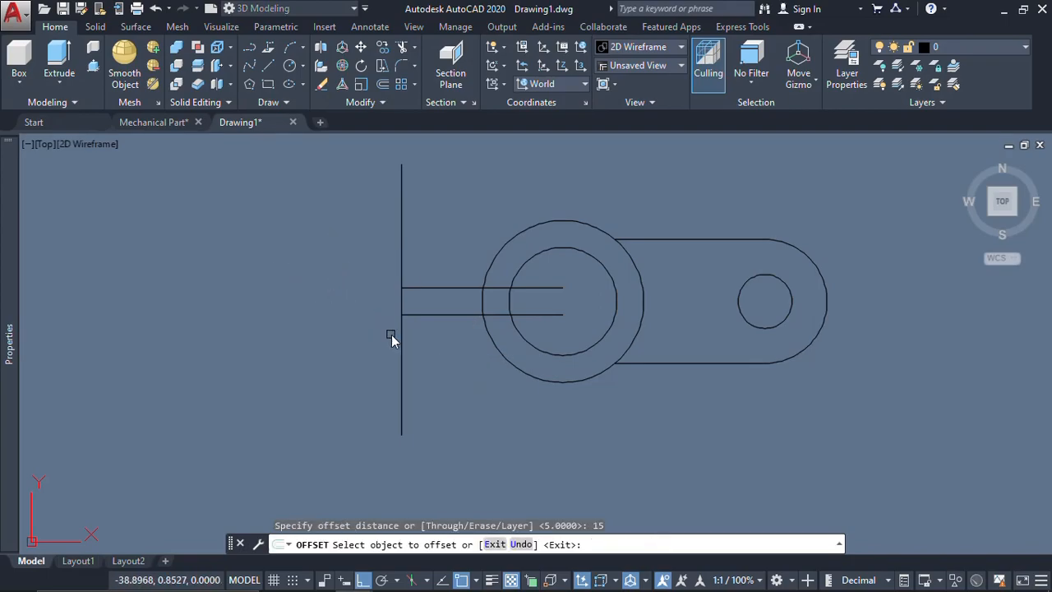
left_click(400, 338)
left_click(349, 341)
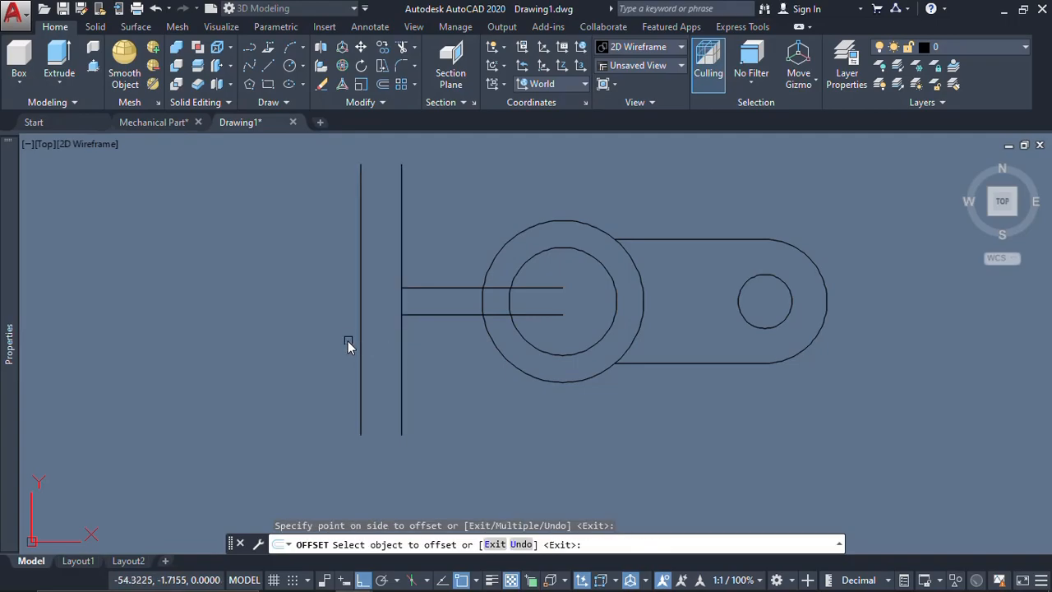
key("Escape")
Draw horizontal lines from the lowest and highest points of the large outer circle to the outer flange line.
middle_click_drag(303, 331, 305, 331)
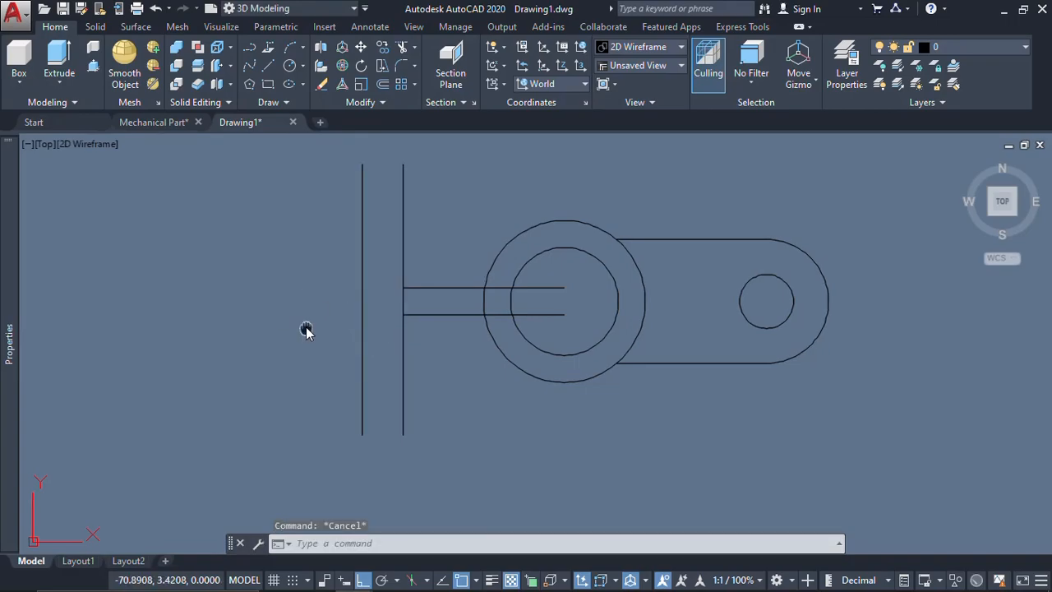
type("l")
key("Return")
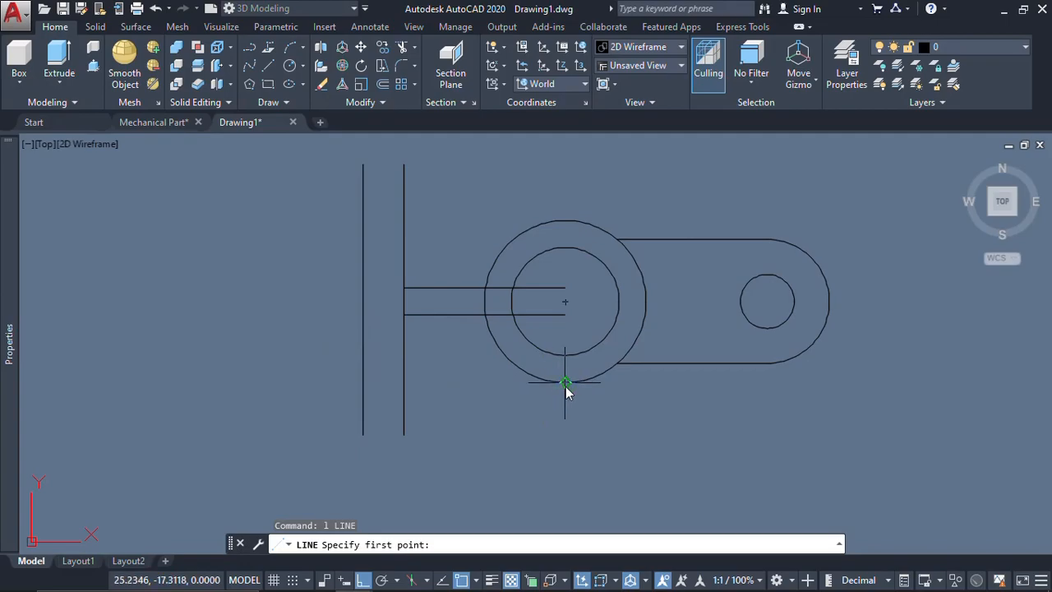
left_click(566, 385)
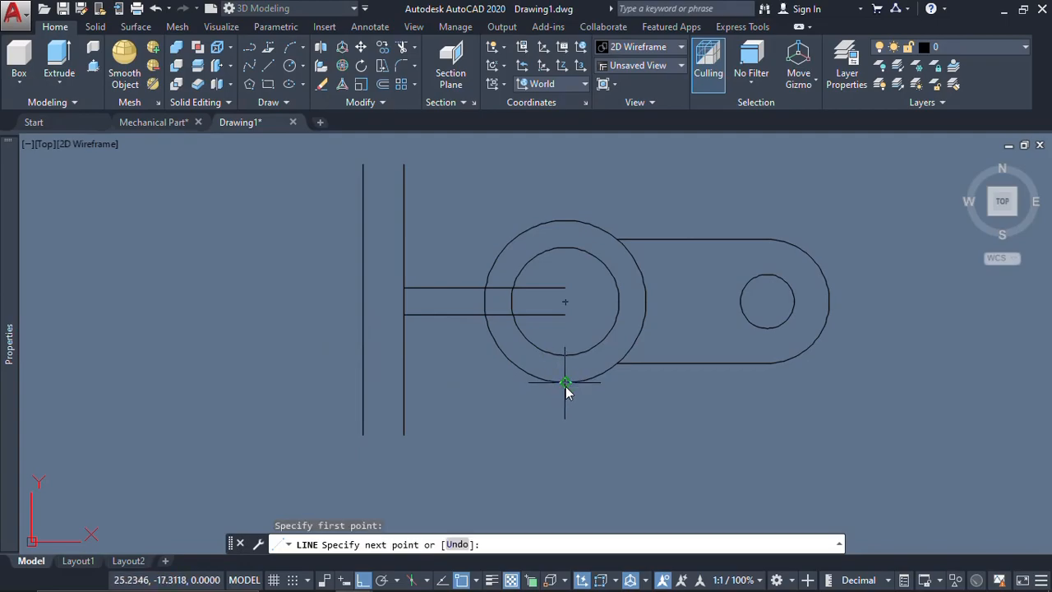
left_click(363, 383)
key("Escape")
key("Return")
left_click(566, 221)
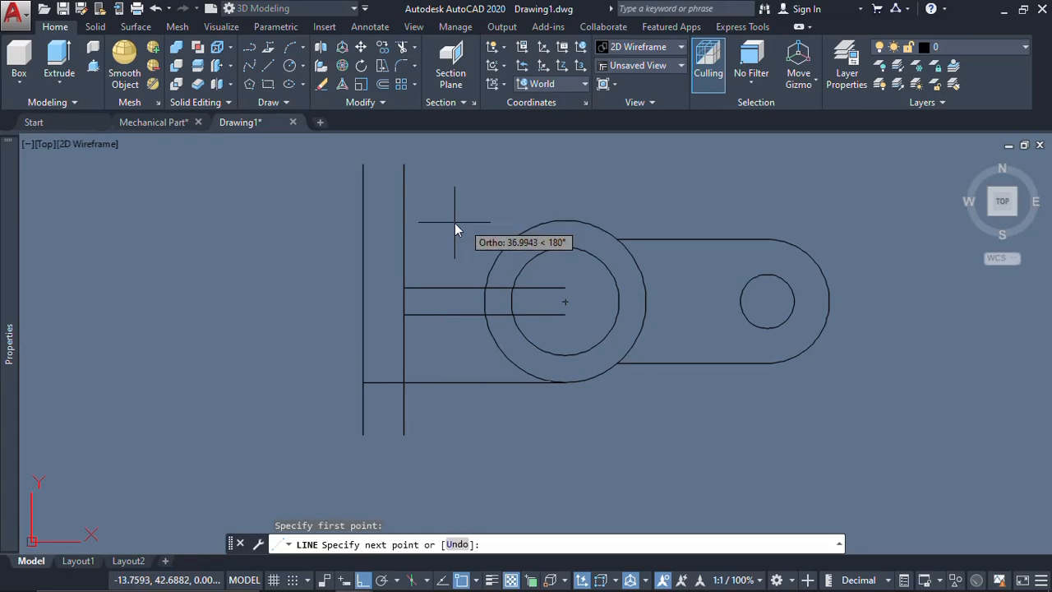
left_click(363, 222)
key("Escape")
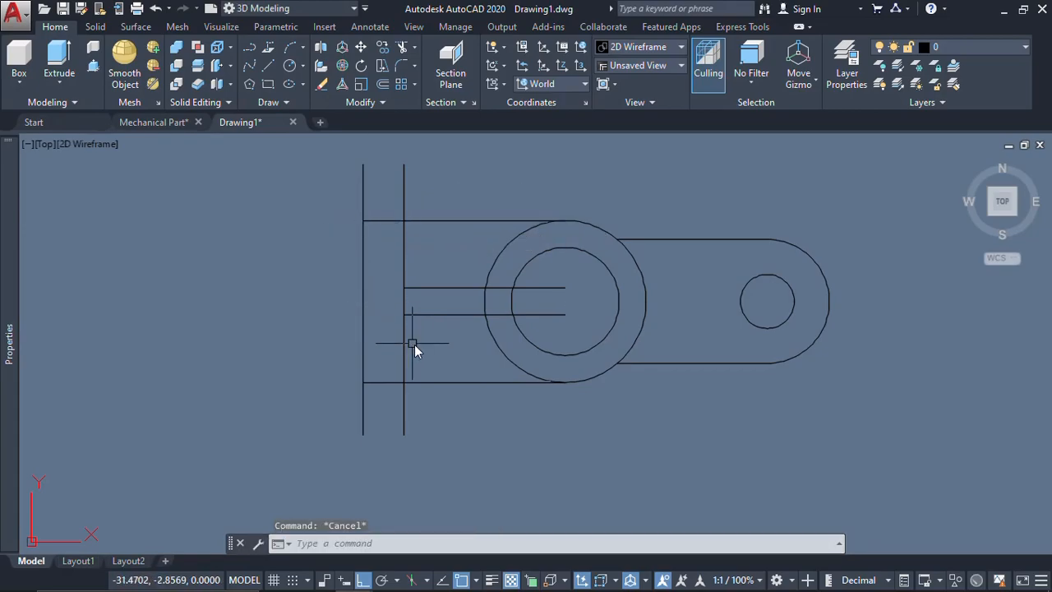
Trim both ends of the two vertical flange lines where they extend past the horizontal tangent lines.
type("tr")
key("Return")
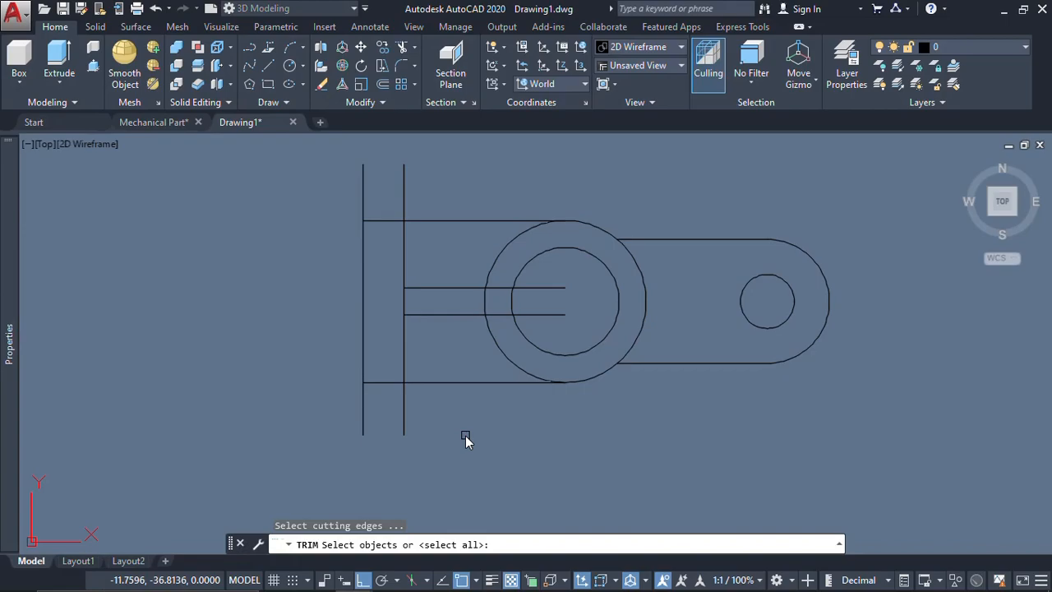
key("Return")
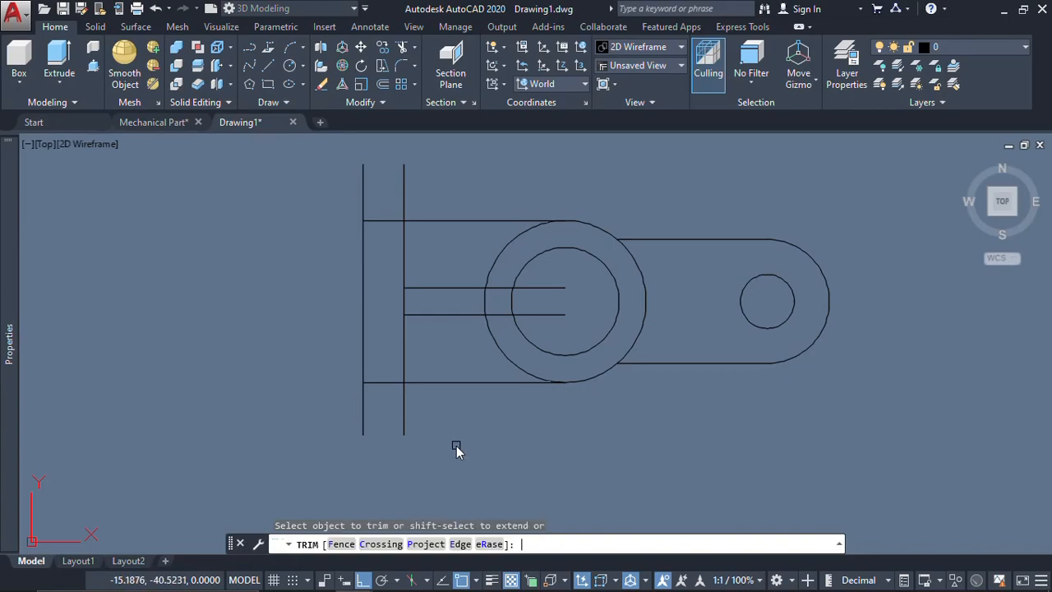
left_click(424, 406)
left_click(358, 418)
left_click(433, 162)
left_click(342, 189)
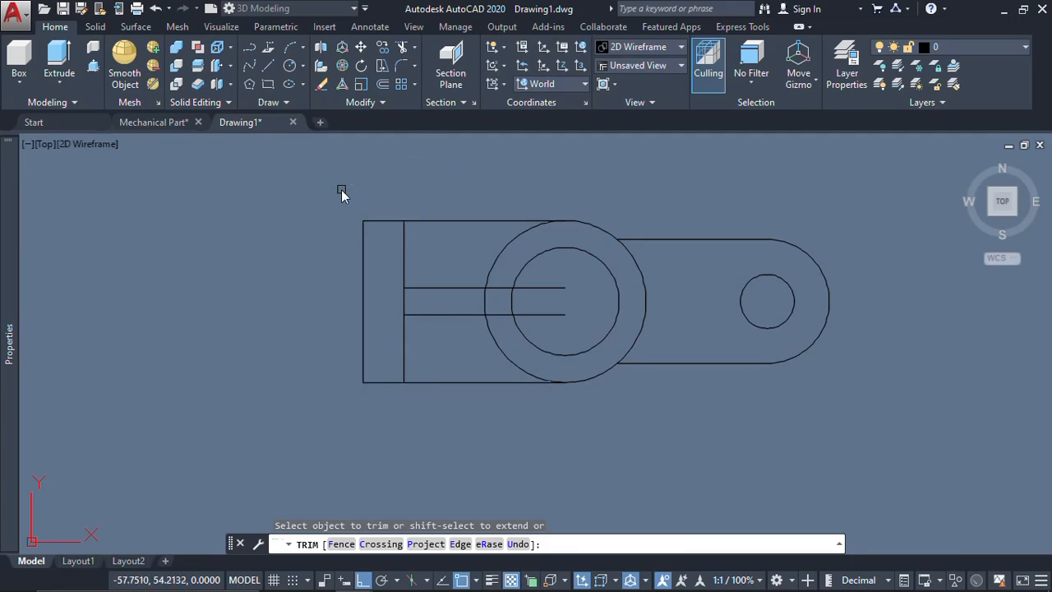
key("Escape")
Trim the parts of the two web lines inside the large outer circle, using that circle as the cutting edge.
type("ts or")
key("Return")
key("Return")
key("Escape")
key("Return")
left_click(489, 339)
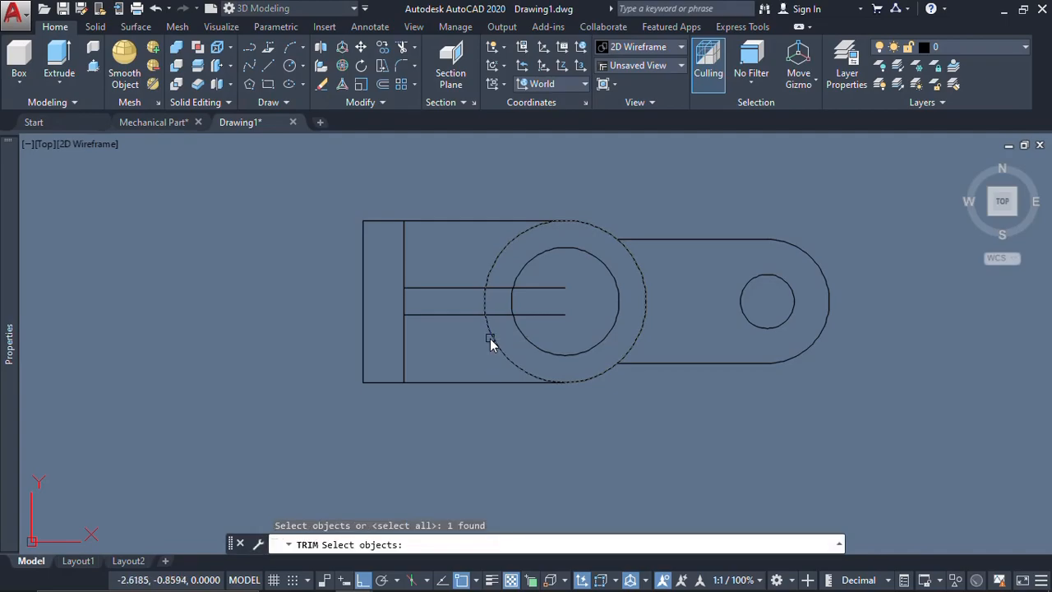
key("Return")
left_click(564, 321)
left_click(552, 282)
key("Escape")
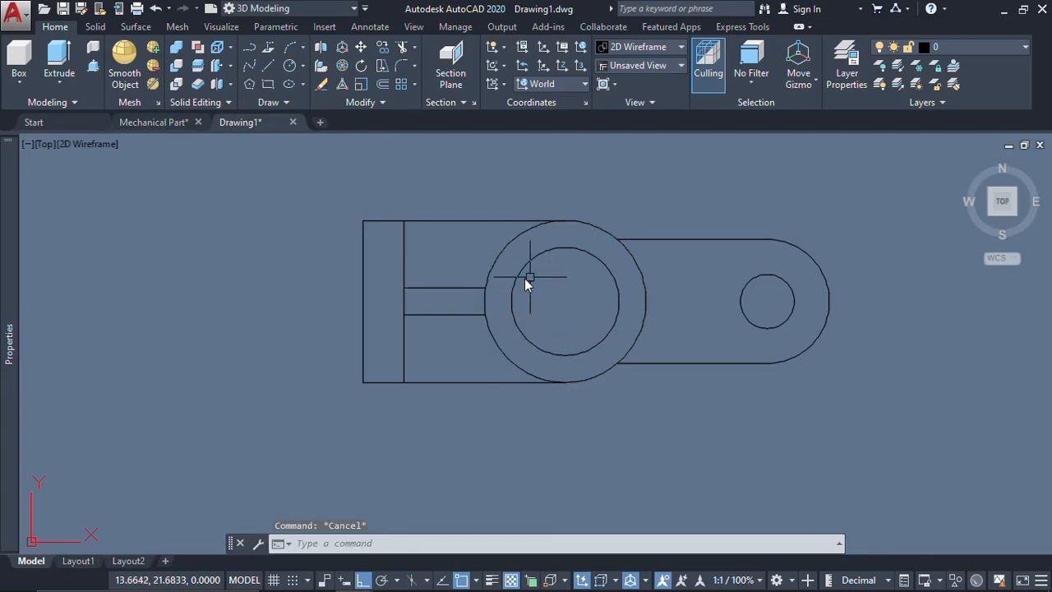
Trim the segment of the inner flange line between the two web lines.
type("tr")
key("Return")
key("Return")
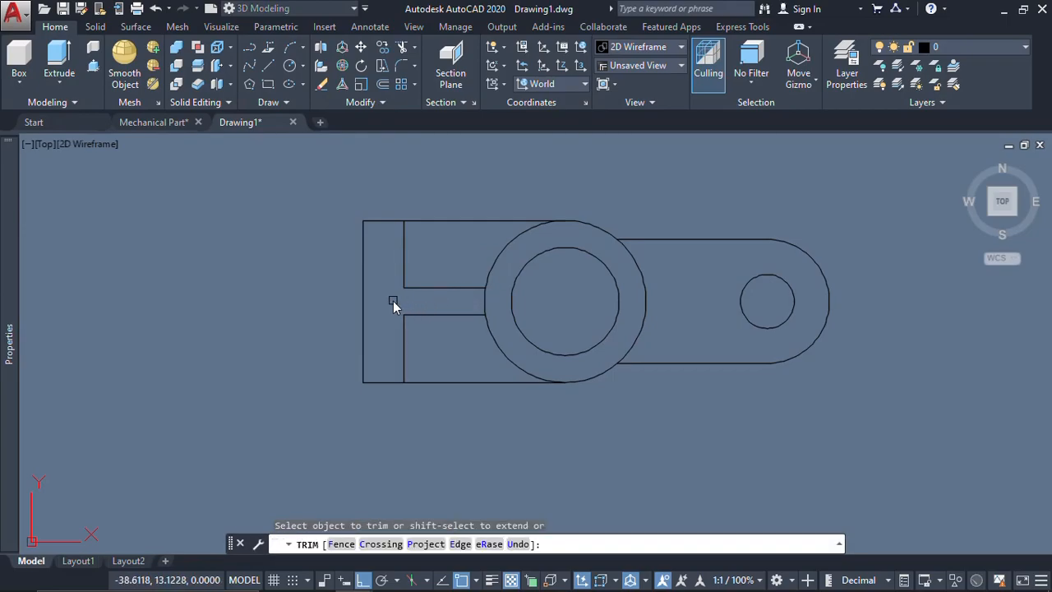
key("Escape")
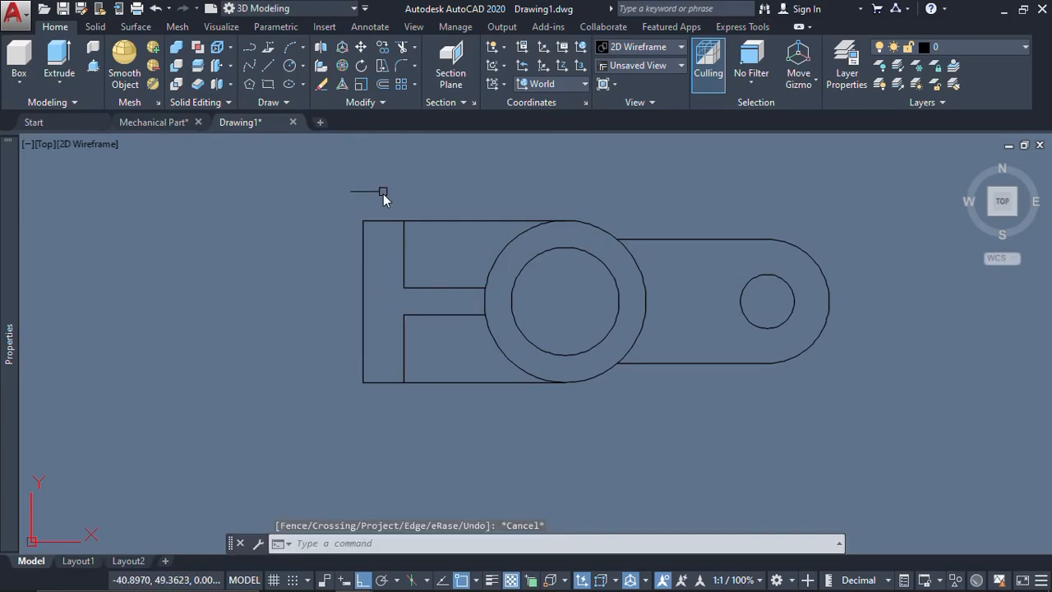
Review the whole part in the Mechanical Part drawing and set Drawing1 to the SE Isometric view with the Shaded visual style.
left_click(174, 121)
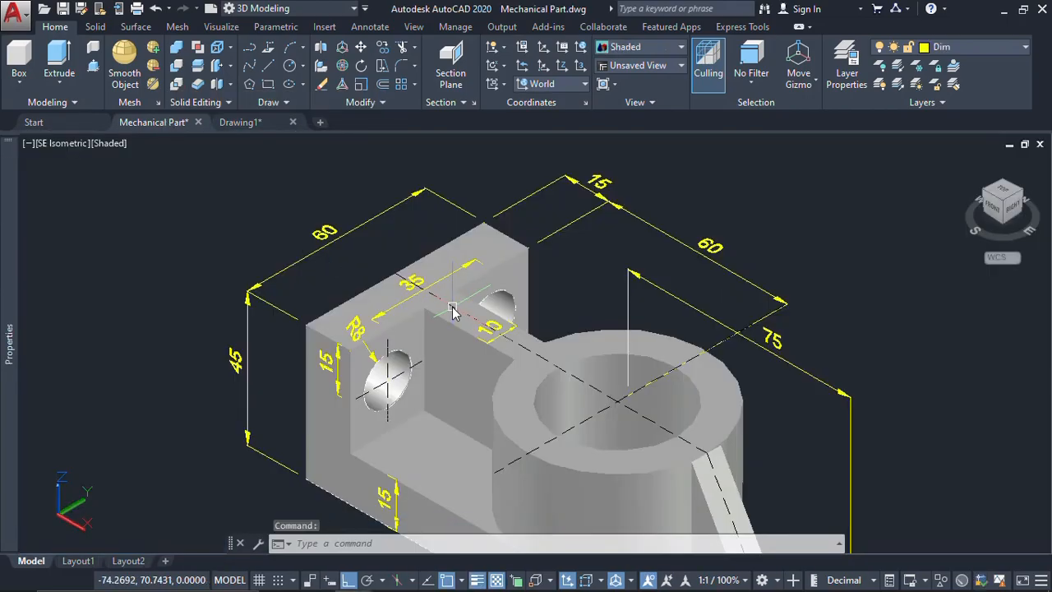
middle_click_drag(482, 398, 466, 297)
scroll(438, 297, "down", 2)
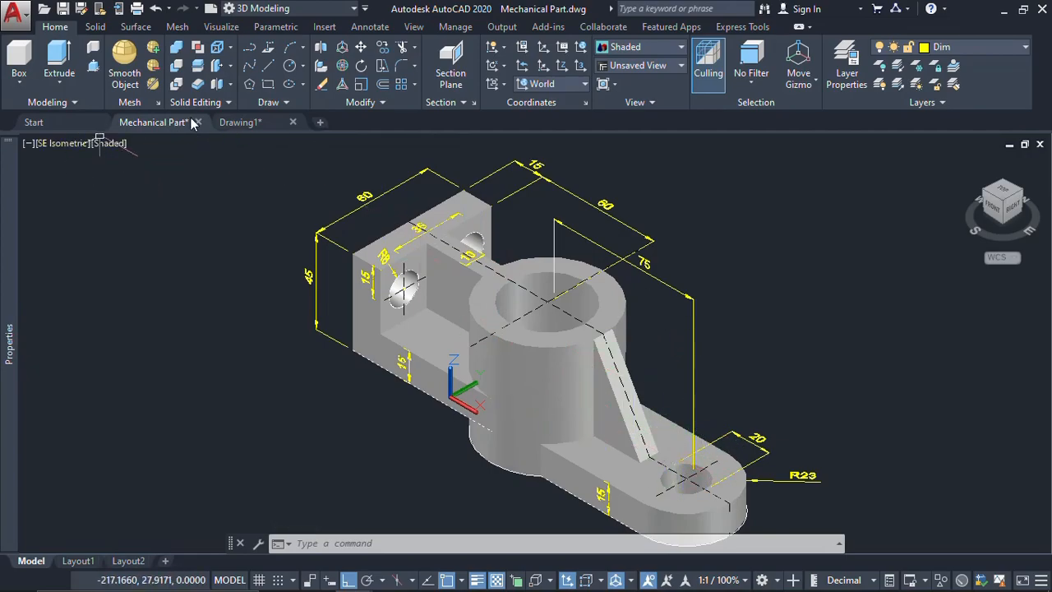
left_click(247, 125)
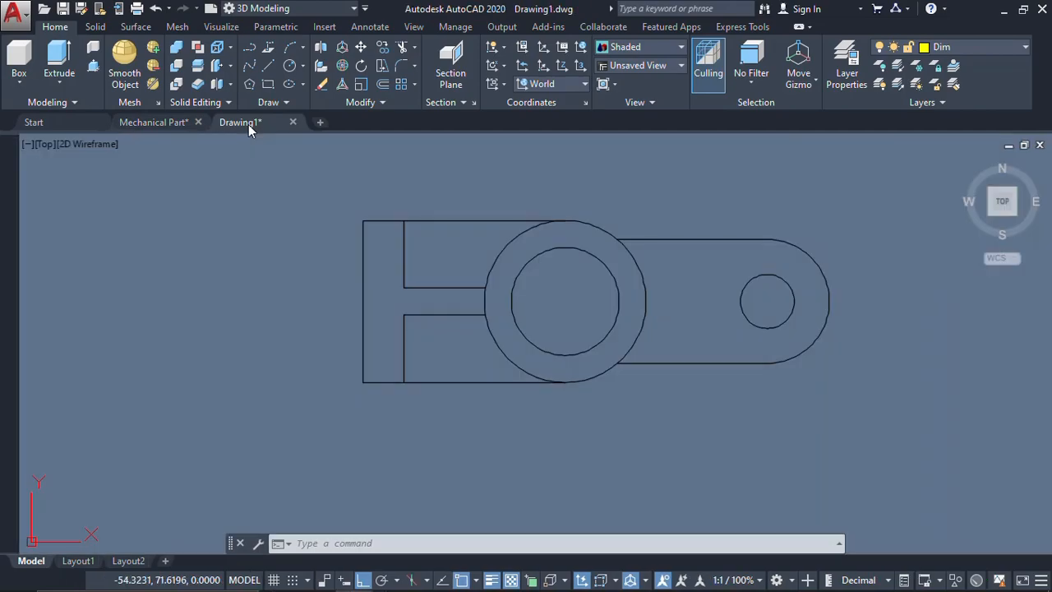
left_click(47, 146)
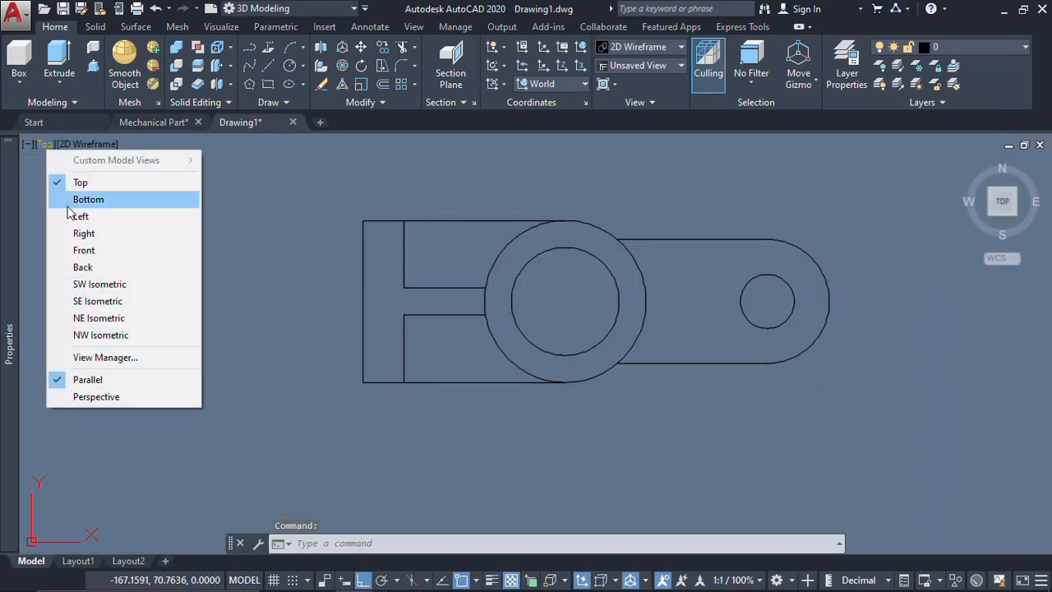
left_click(95, 303)
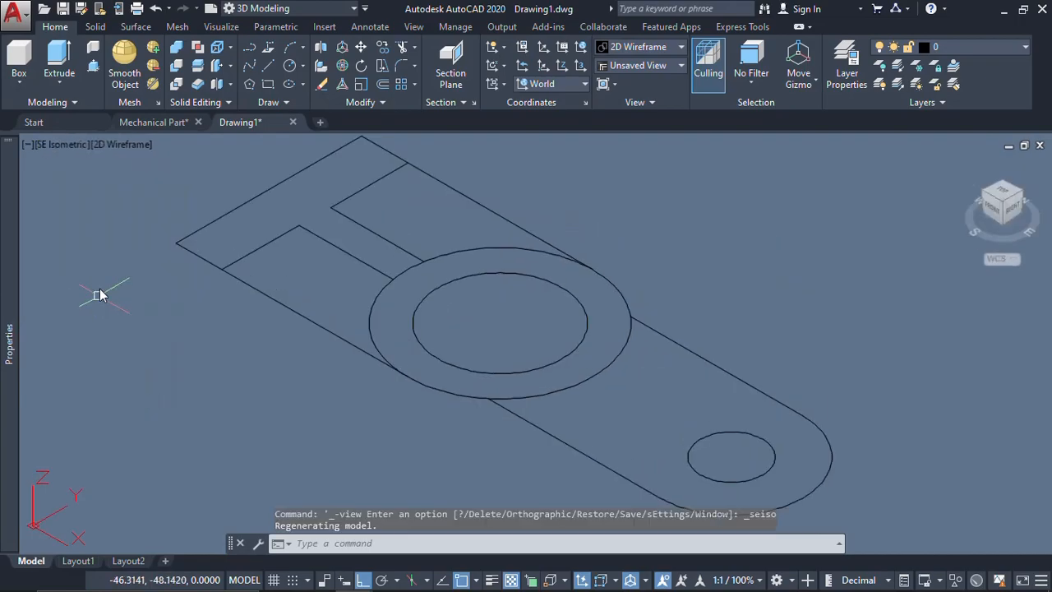
left_click(134, 148)
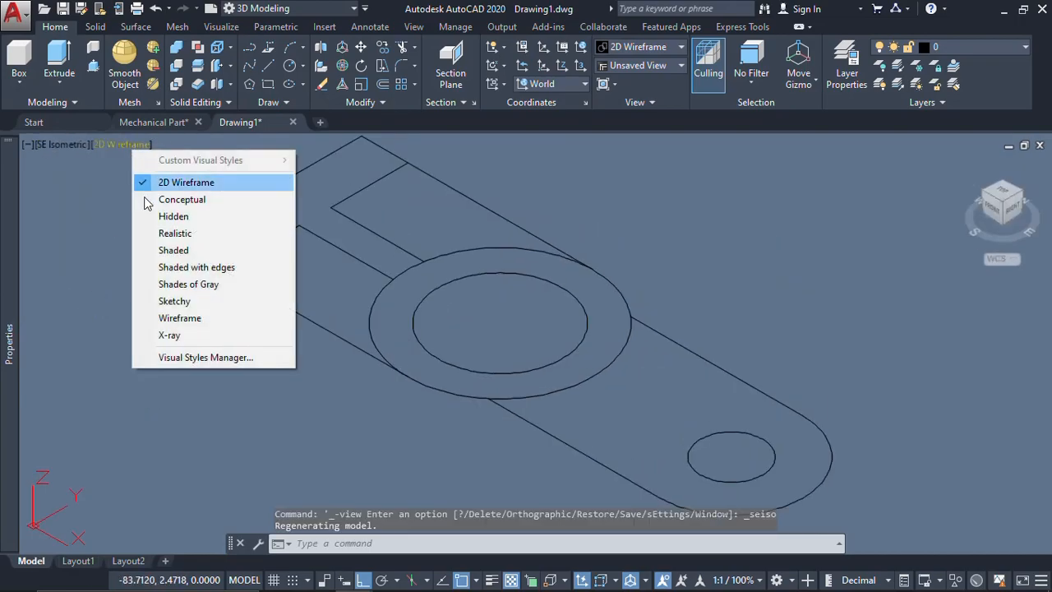
left_click(171, 252)
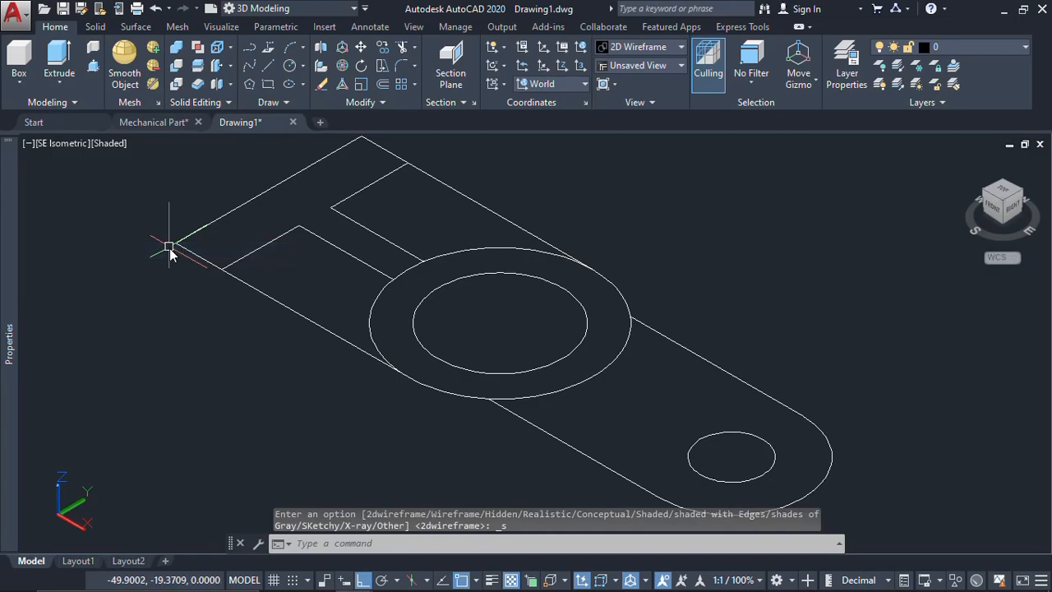
scroll(189, 254, "down", 2)
middle_click_drag(409, 351, 447, 348)
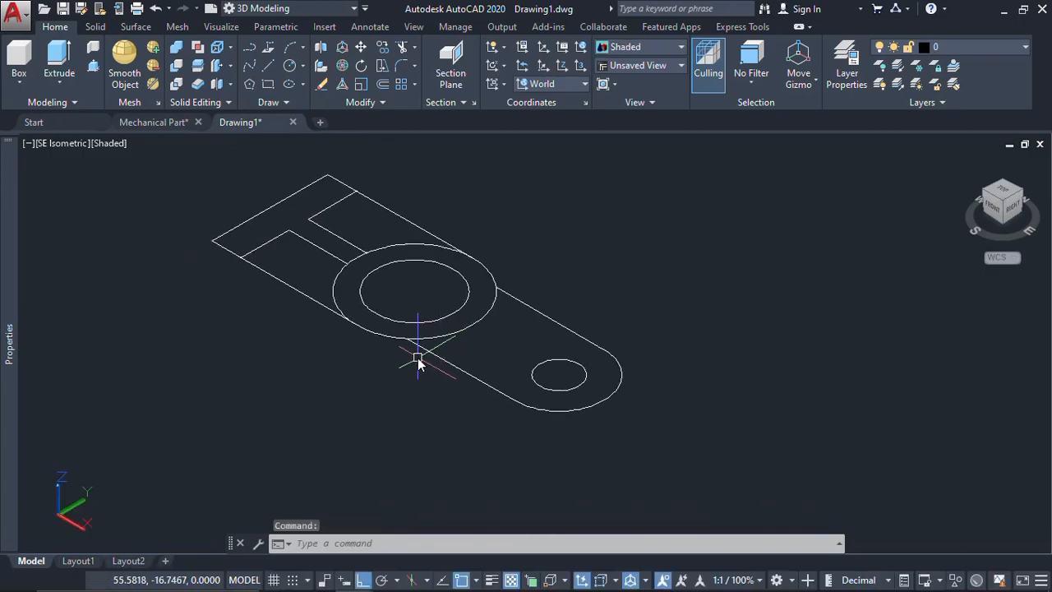
Set the user coordinate system to World.
type("ucs")
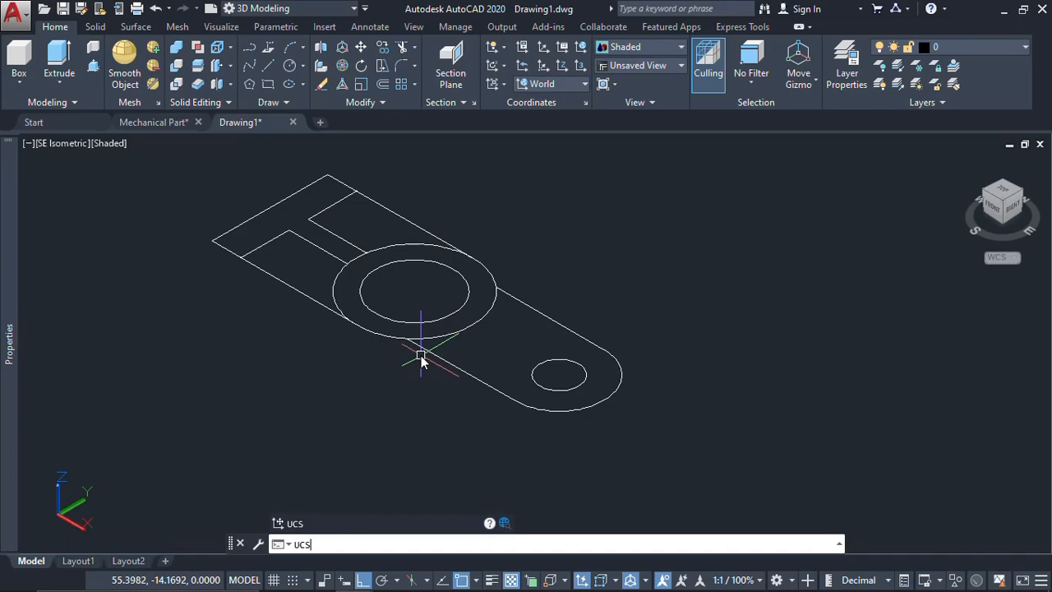
key("Return")
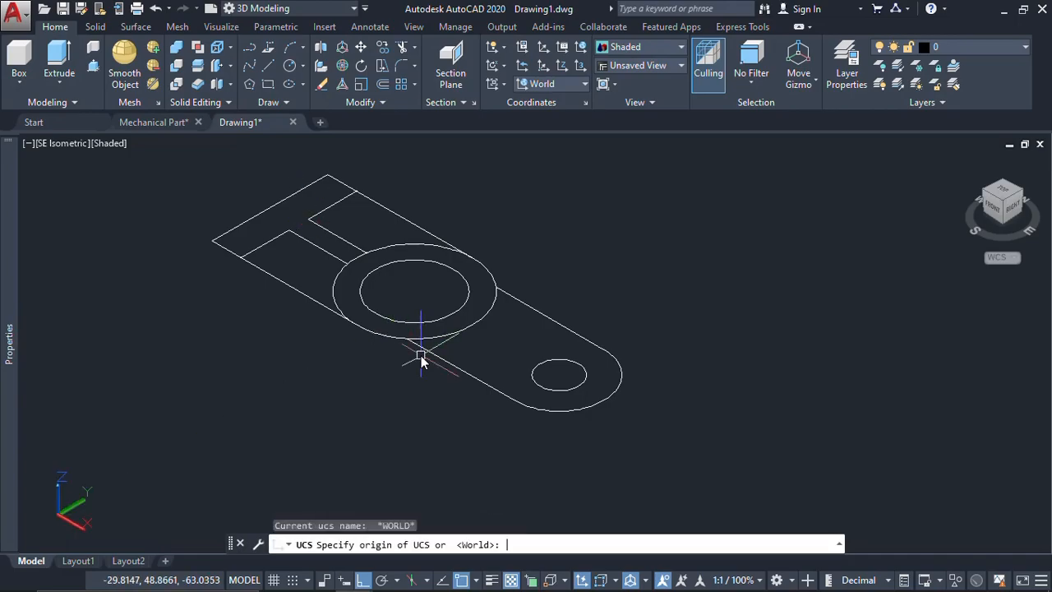
key("Return")
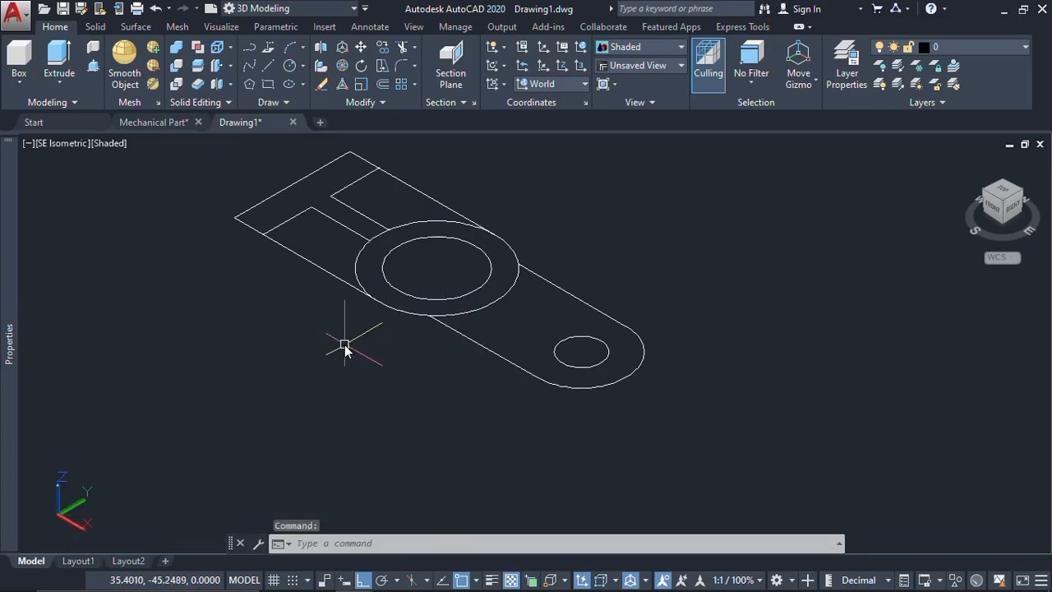
middle_click_drag(343, 313, 343, 317)
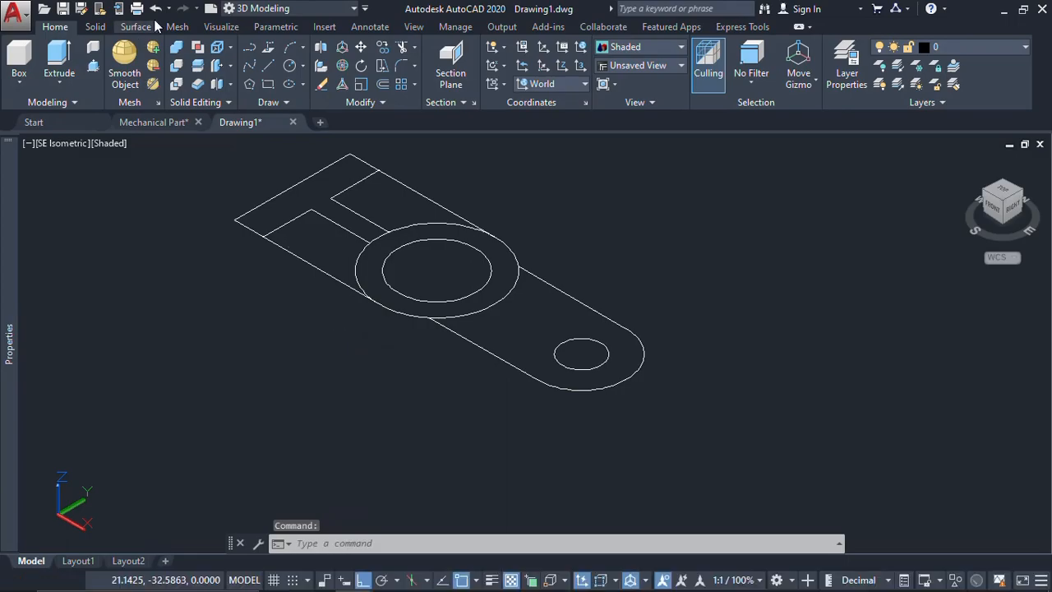
Examine the hub and base thickness dimensions in the Mechanical Part reference drawing.
left_click(94, 68)
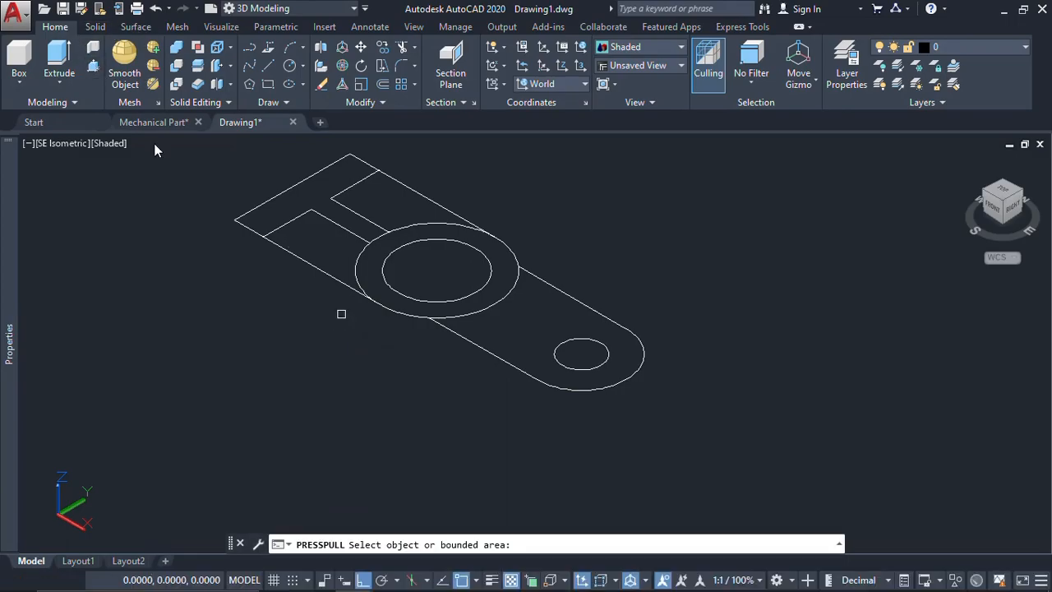
key("Return")
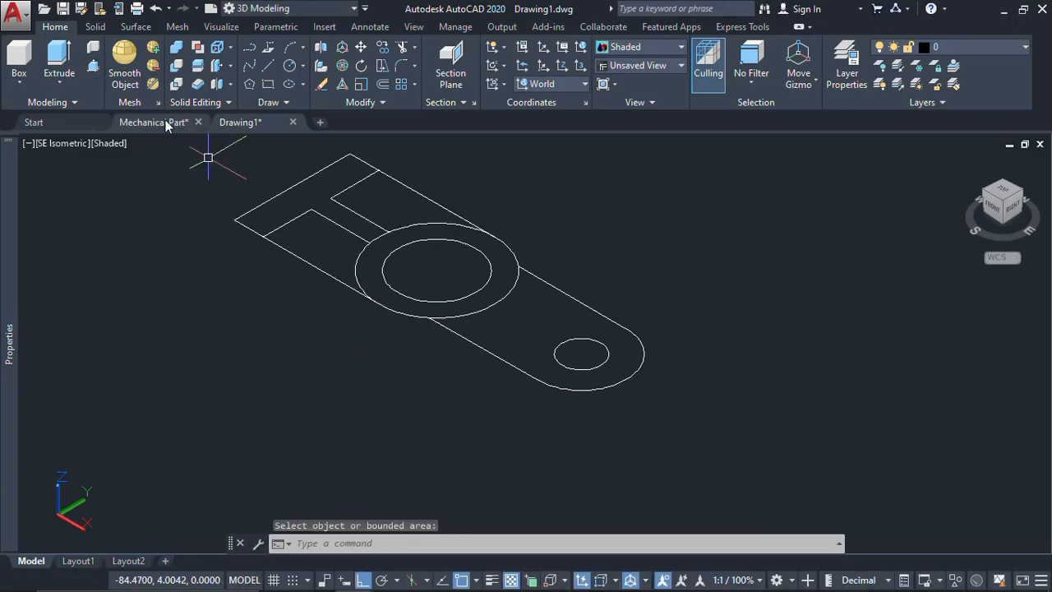
left_click(165, 122)
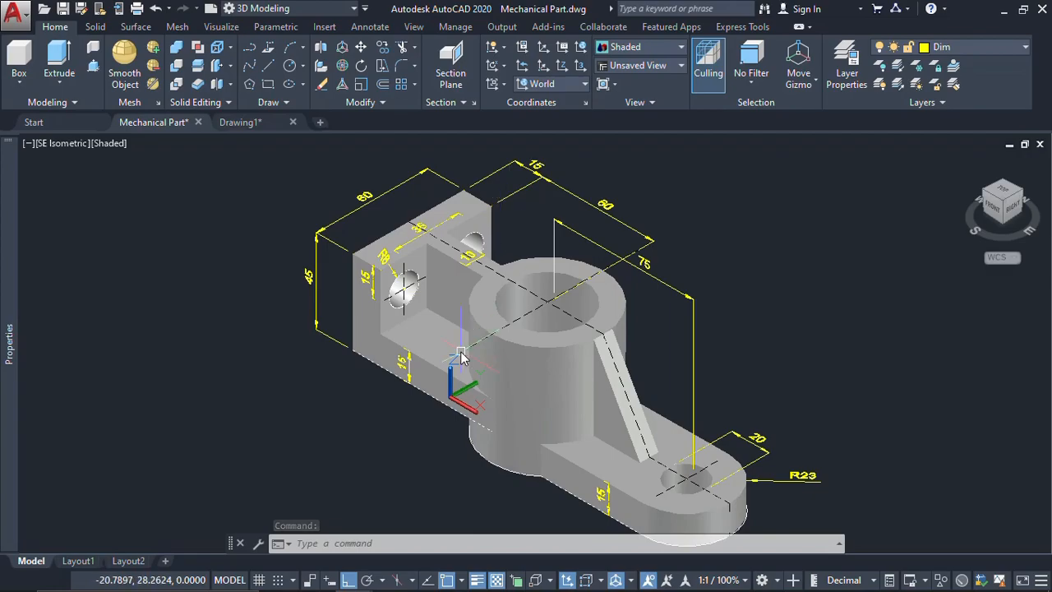
middle_click_drag(336, 322, 317, 239)
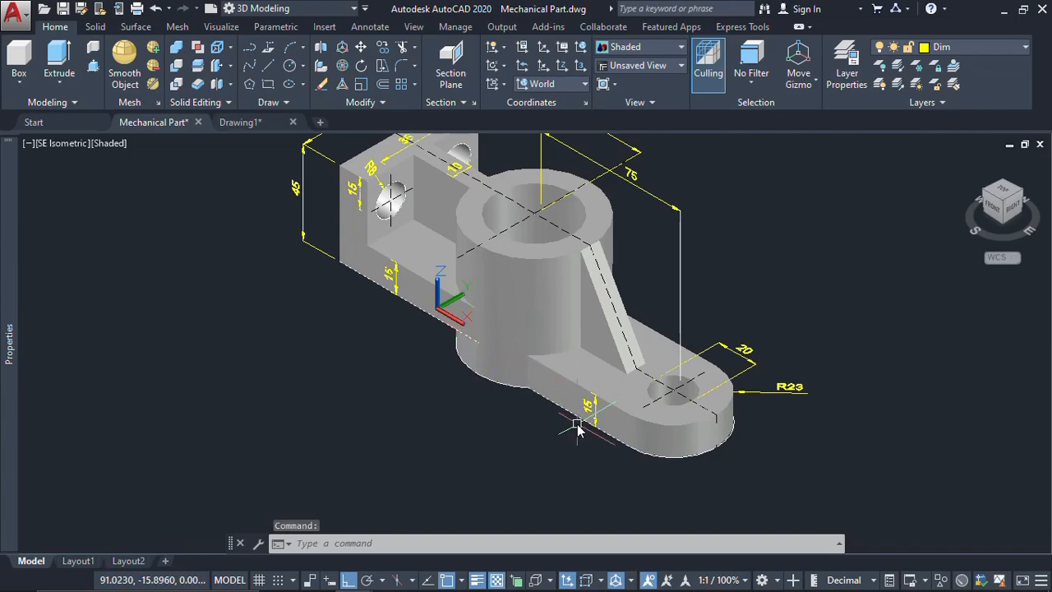
scroll(586, 411, "up", 2)
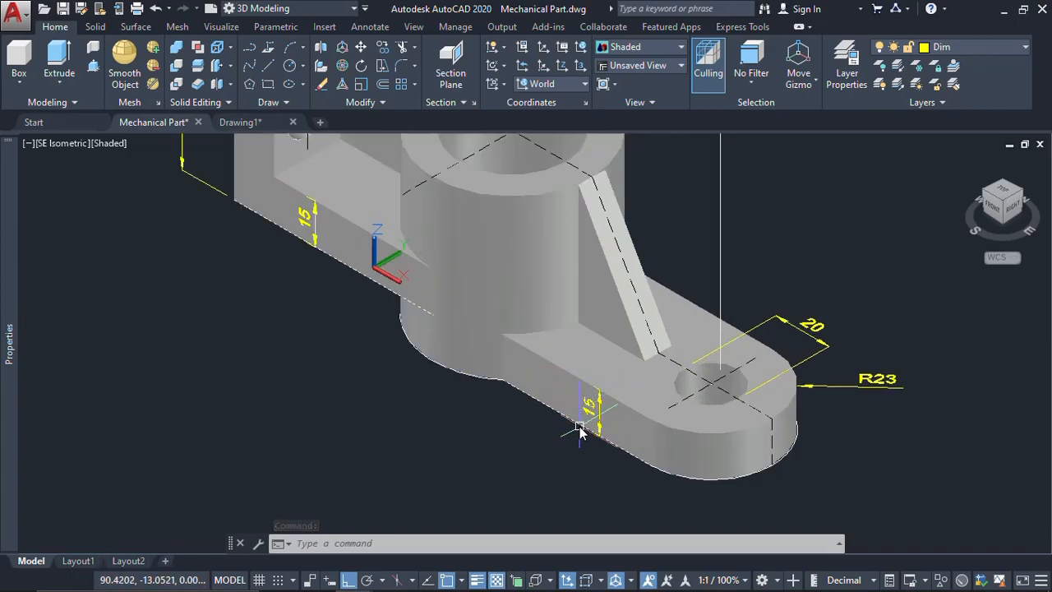
scroll(580, 423, "down", 3)
middle_click_drag(313, 224, 304, 222, "shift")
In Drawing1, use Presspull to raise the ring between the two large concentric circles into the hollow hub cylinder.
left_click(240, 122)
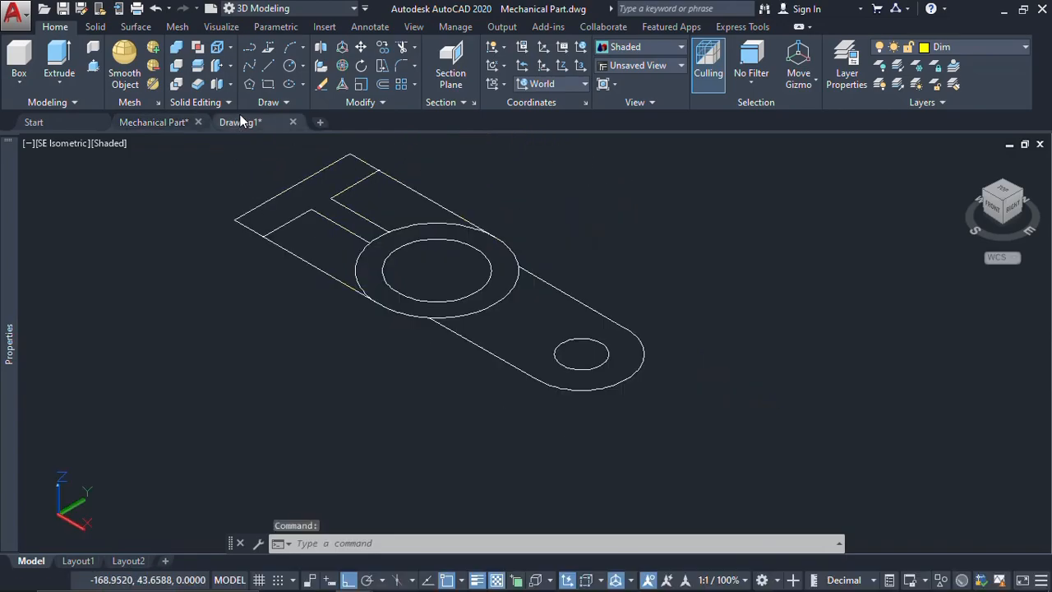
mouse_move(361, 316)
middle_mouse_down()
mouse_move(360, 302)
mouse_move(371, 317)
middle_mouse_up()
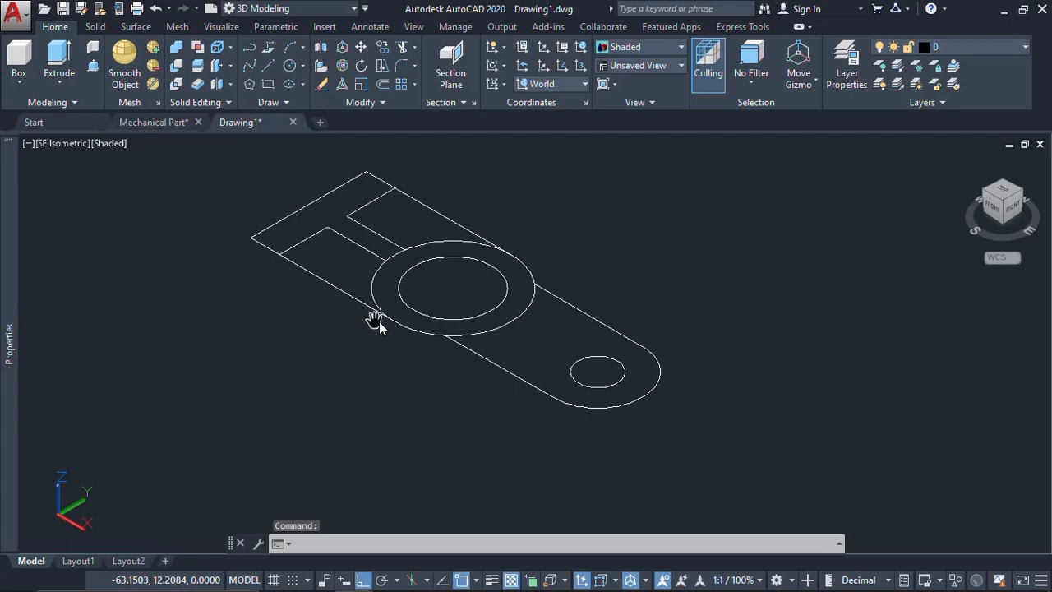
left_click(93, 66)
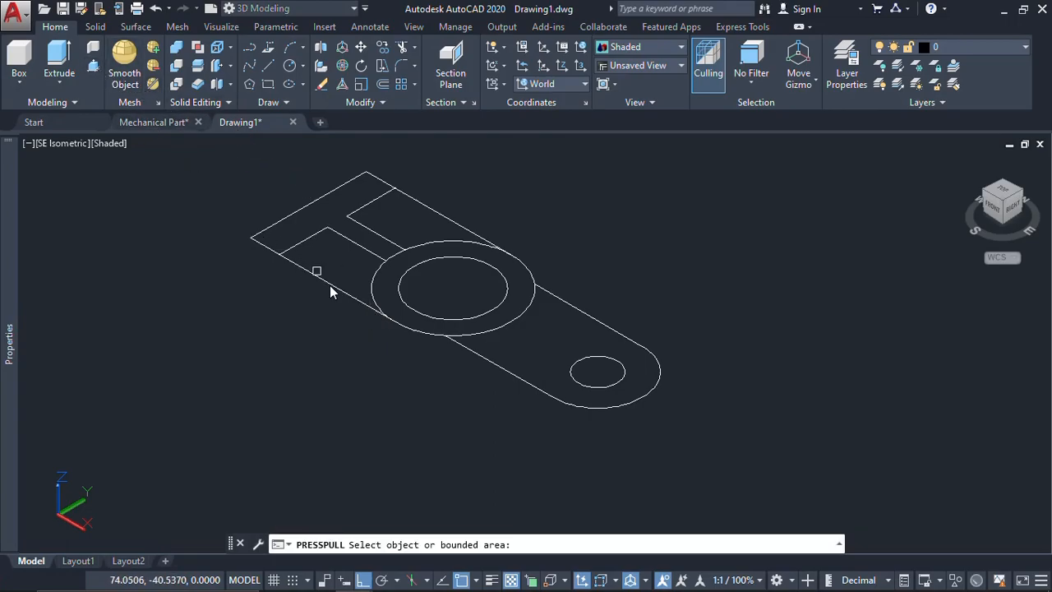
left_click(390, 305)
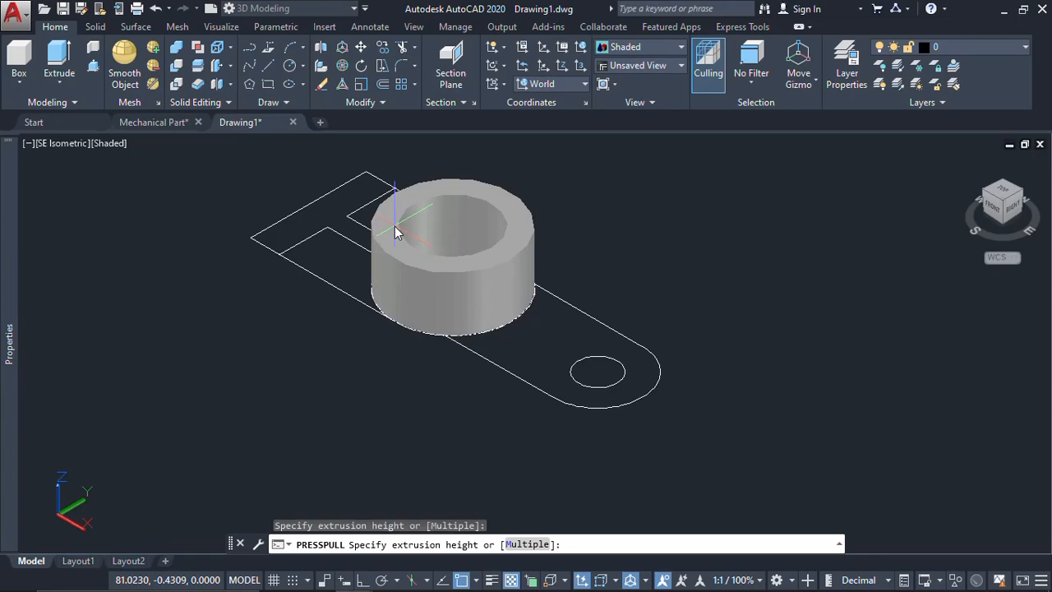
type("0")
key("Return")
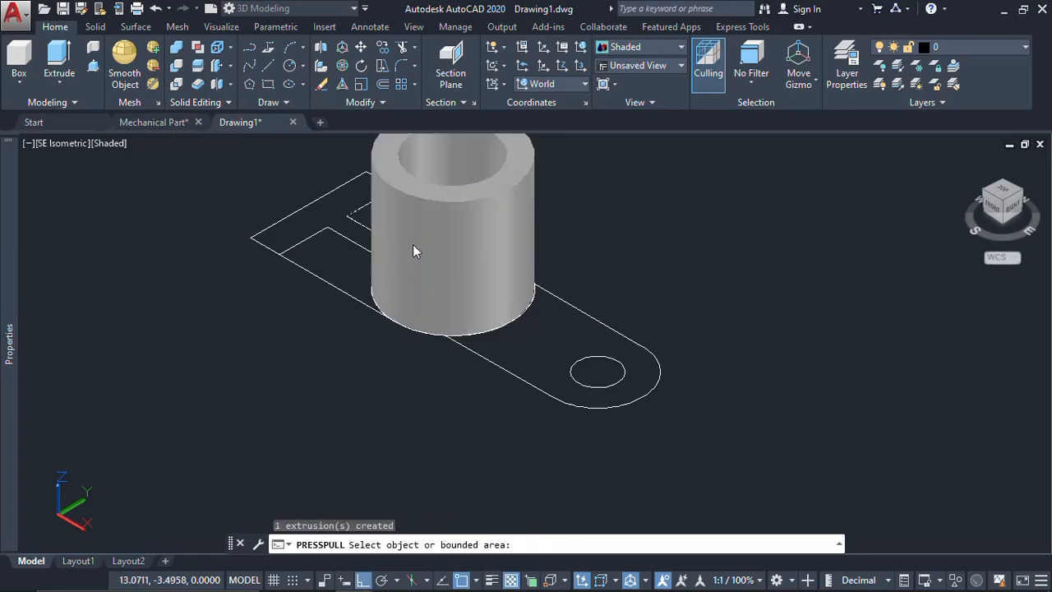
middle_click_drag(413, 244, 451, 321)
key("Return")
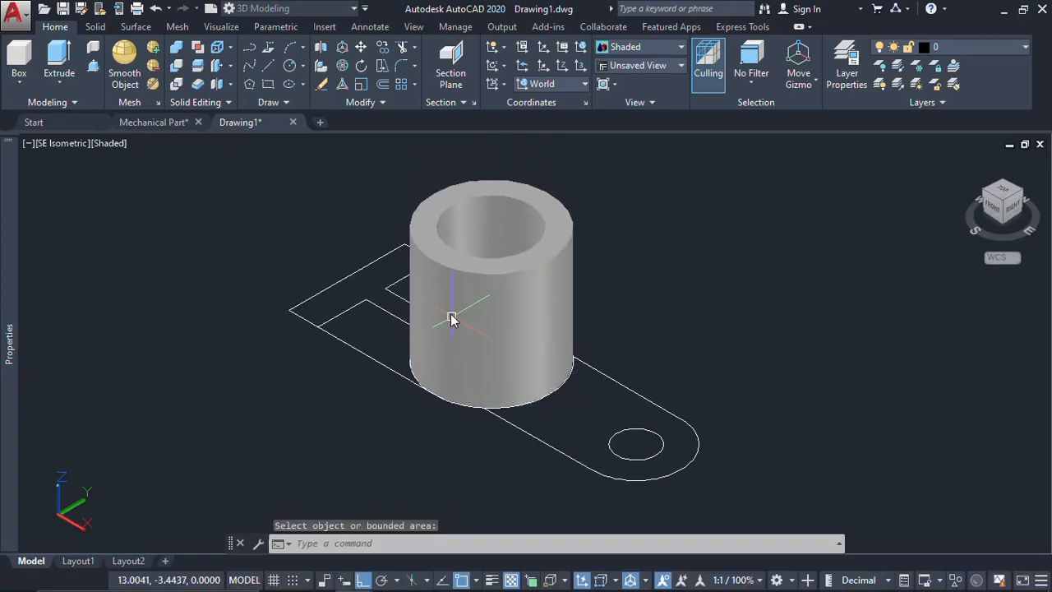
Check the lug thickness in the Mechanical Part drawing and Presspull the rounded lug around its small hole to 15 in Drawing1.
left_click(180, 125)
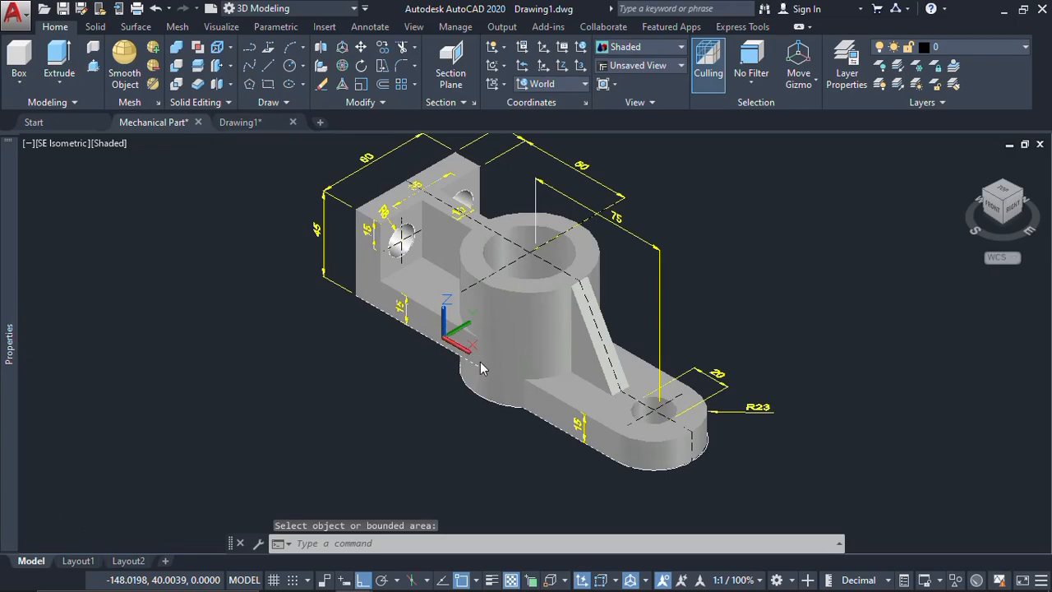
scroll(655, 411, "up", 2)
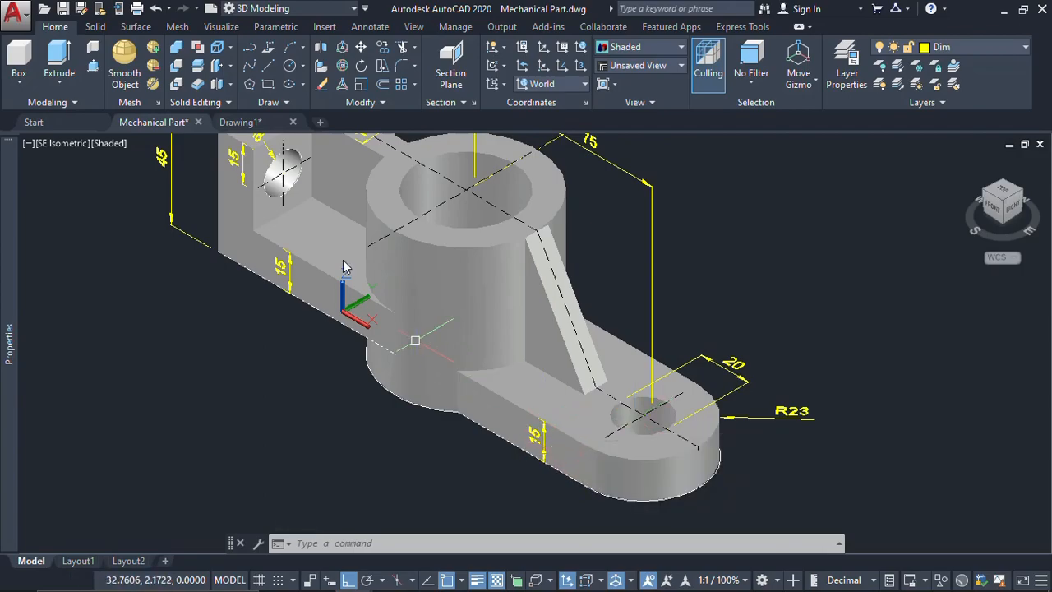
left_click(240, 122)
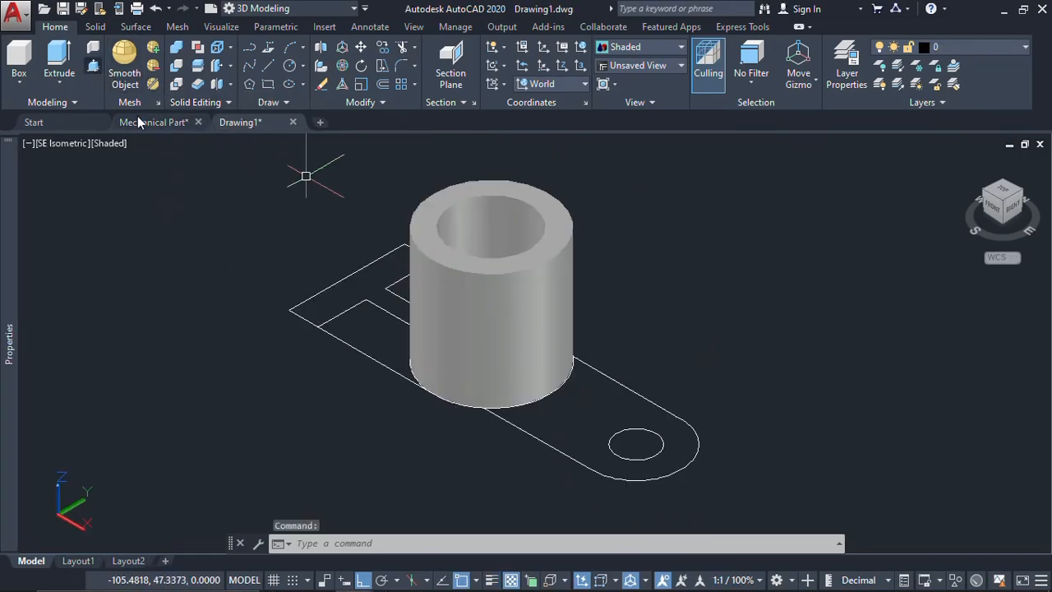
key("ctrl+shift+e")
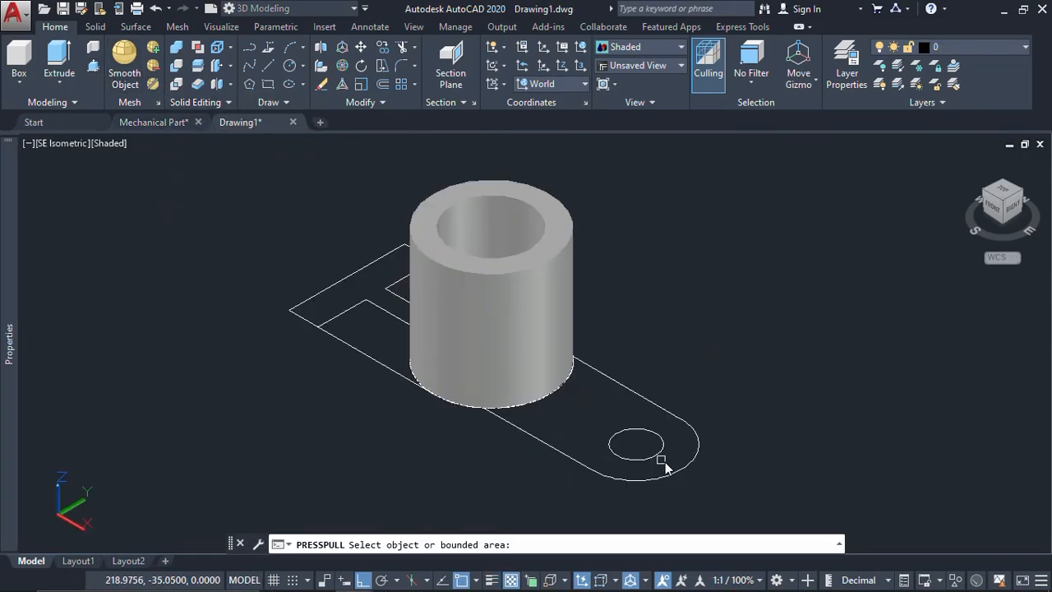
left_click(582, 437)
type("15")
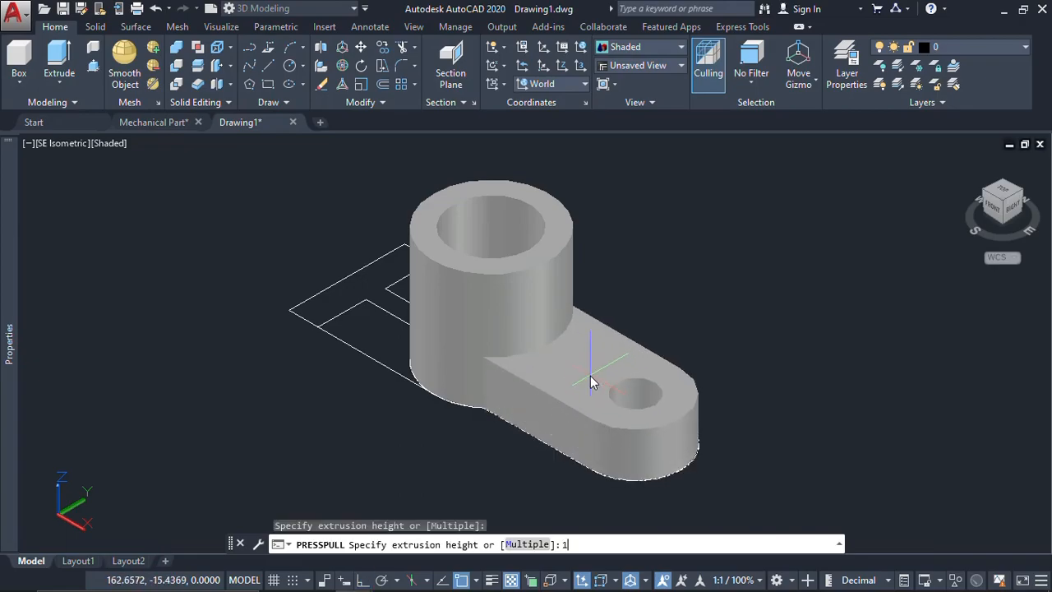
key("Return")
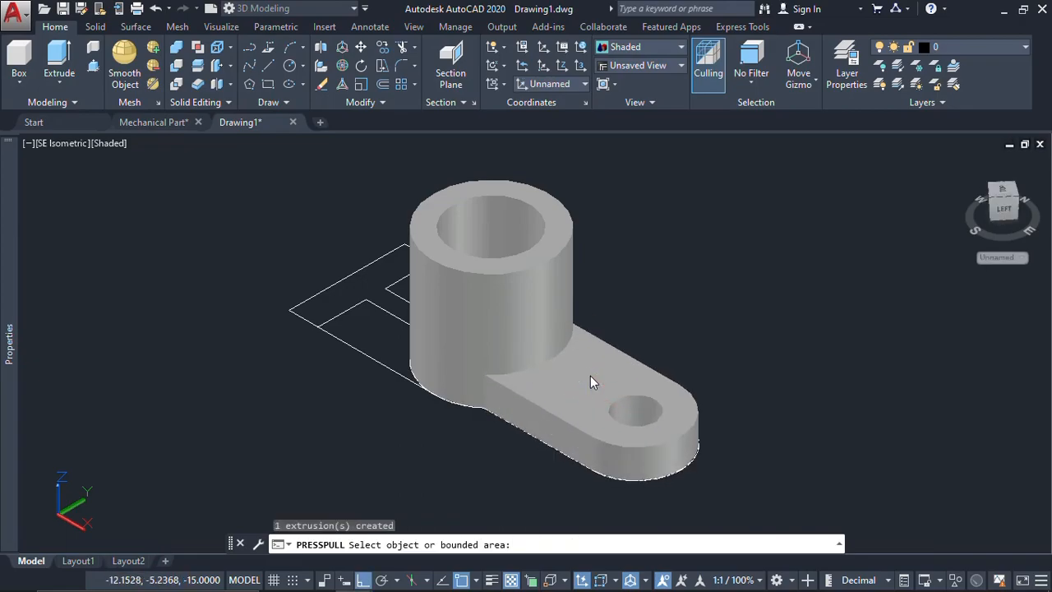
key("Return")
Check the base thickness in the Mechanical Part drawing and Presspull the front base area beside the web to 15 in Drawing1.
left_click(180, 122)
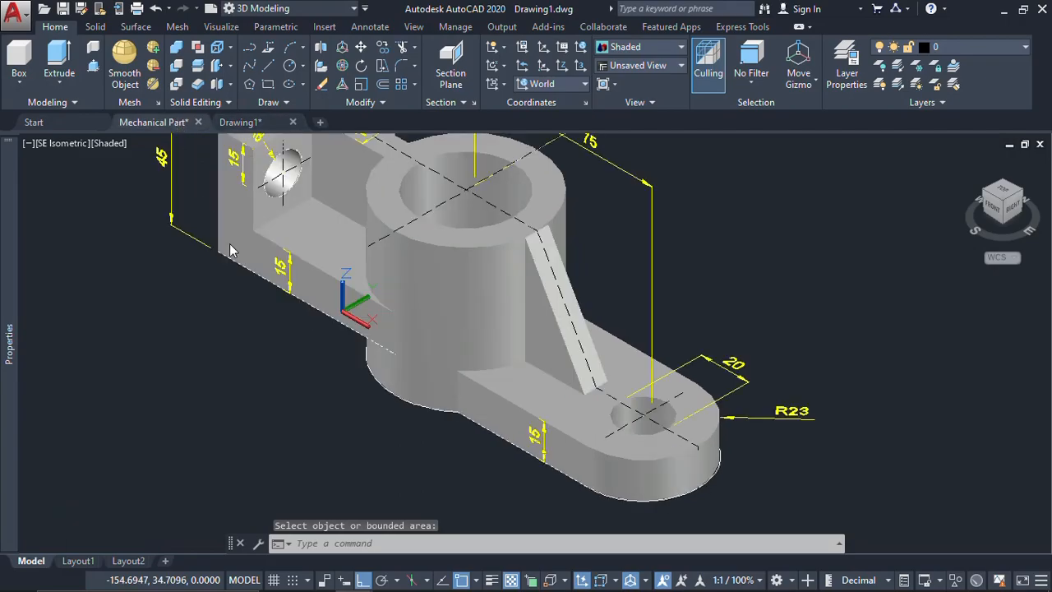
middle_click_drag(280, 280, 335, 366)
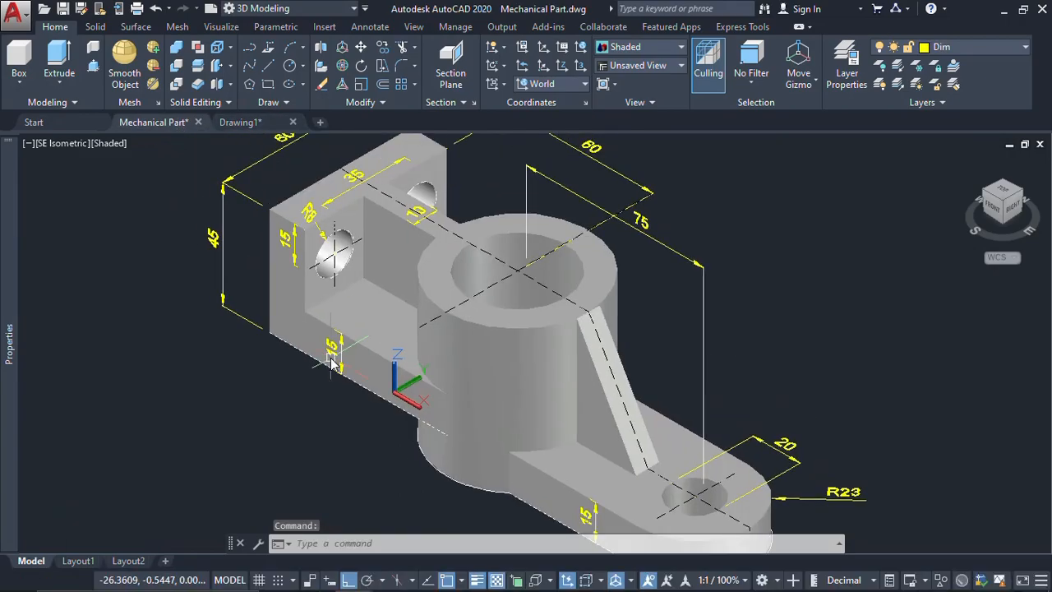
left_click(241, 123)
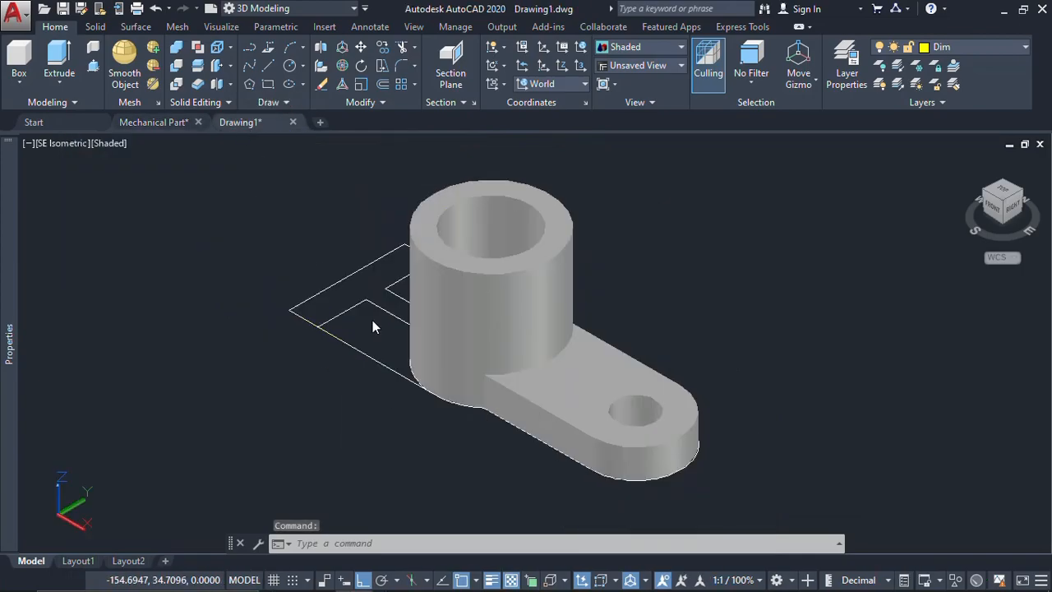
left_click(94, 68)
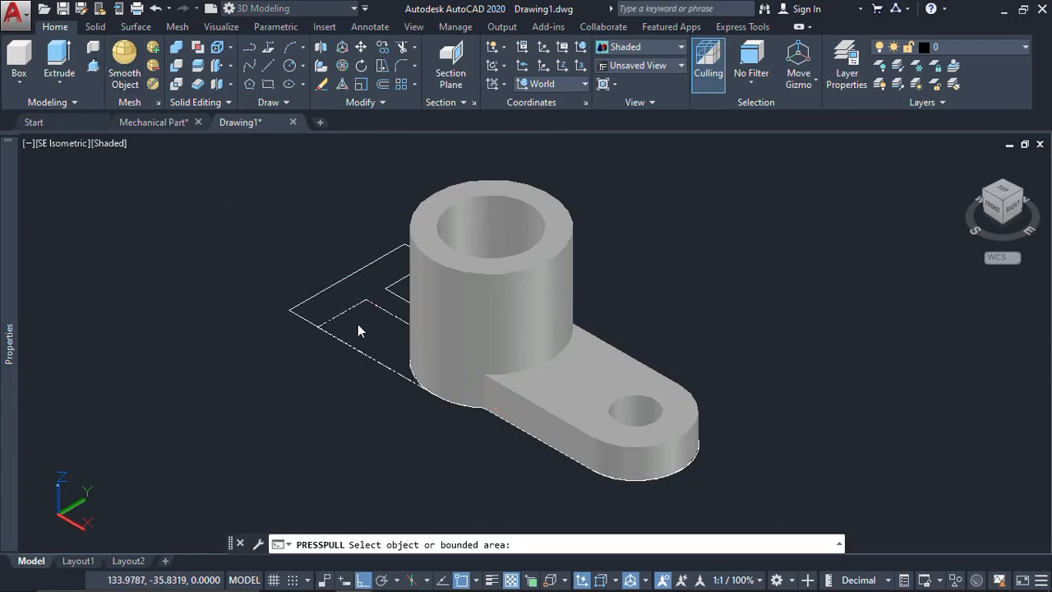
left_click(357, 323)
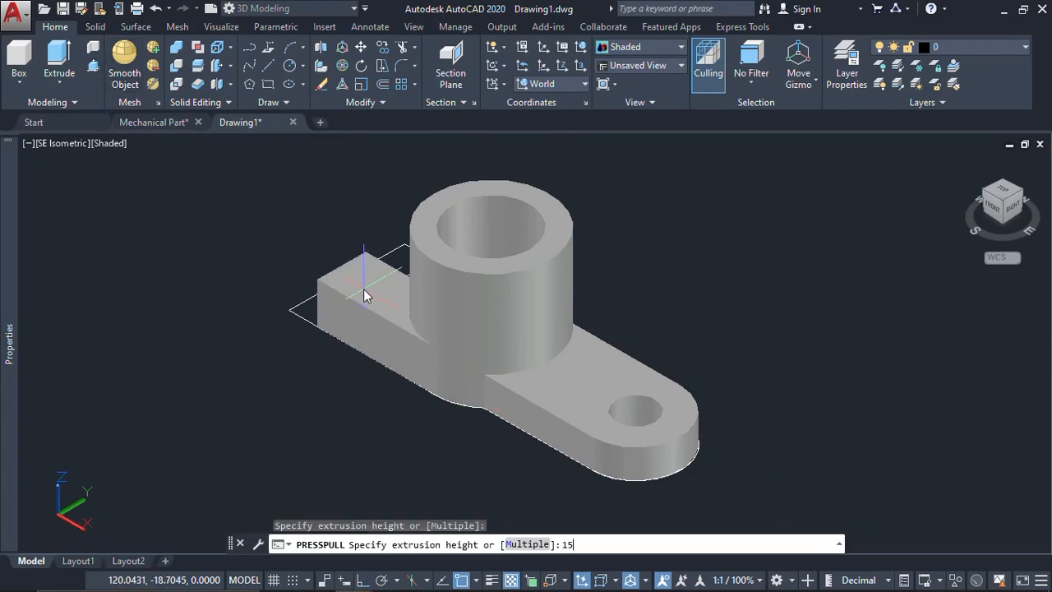
type("15")
key("Return")
key("Escape")
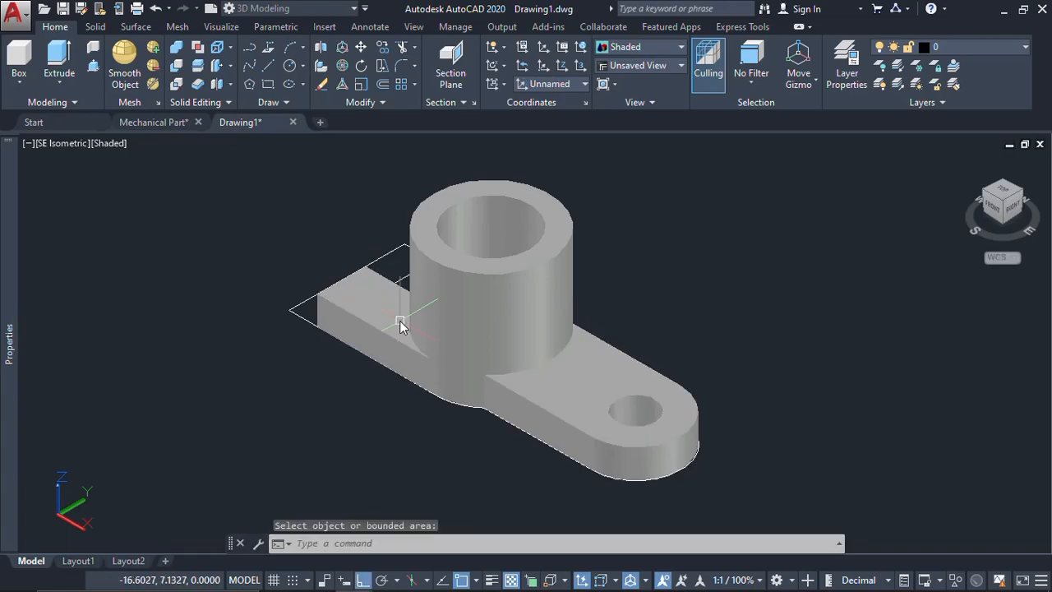
Presspull the base area on the opposite side of the web to 15 and restore the SE Isometric view.
middle_click_drag(623, 353, 383, 353, "shift")
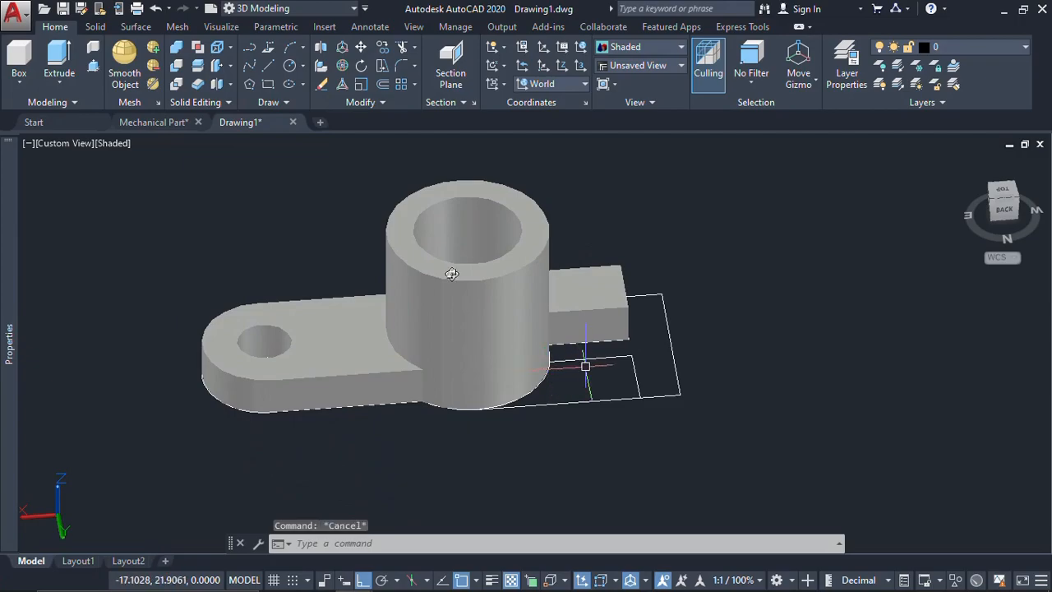
left_click(93, 67)
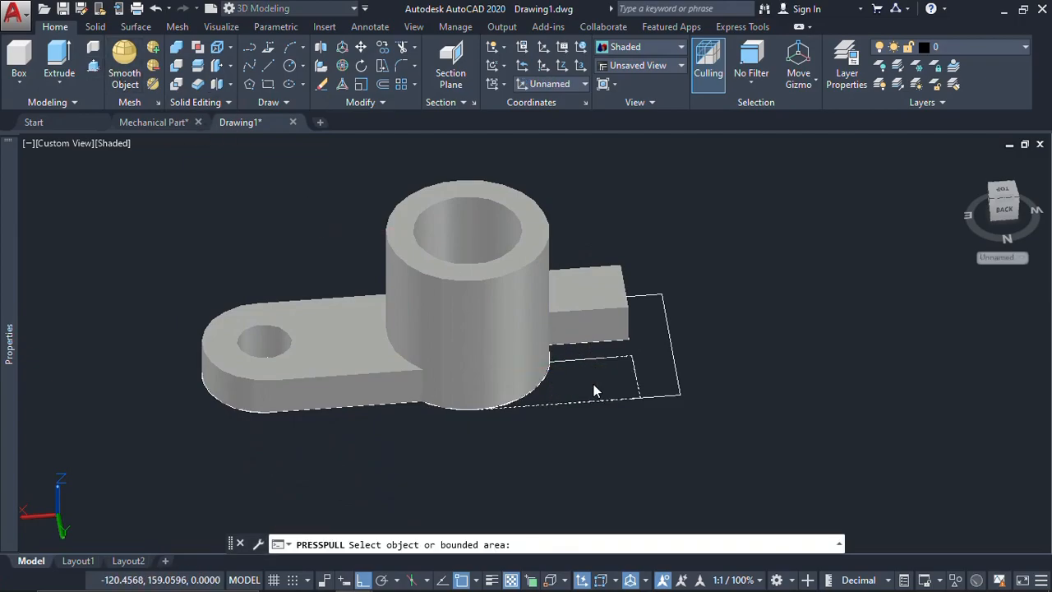
left_click(593, 386)
key("Return")
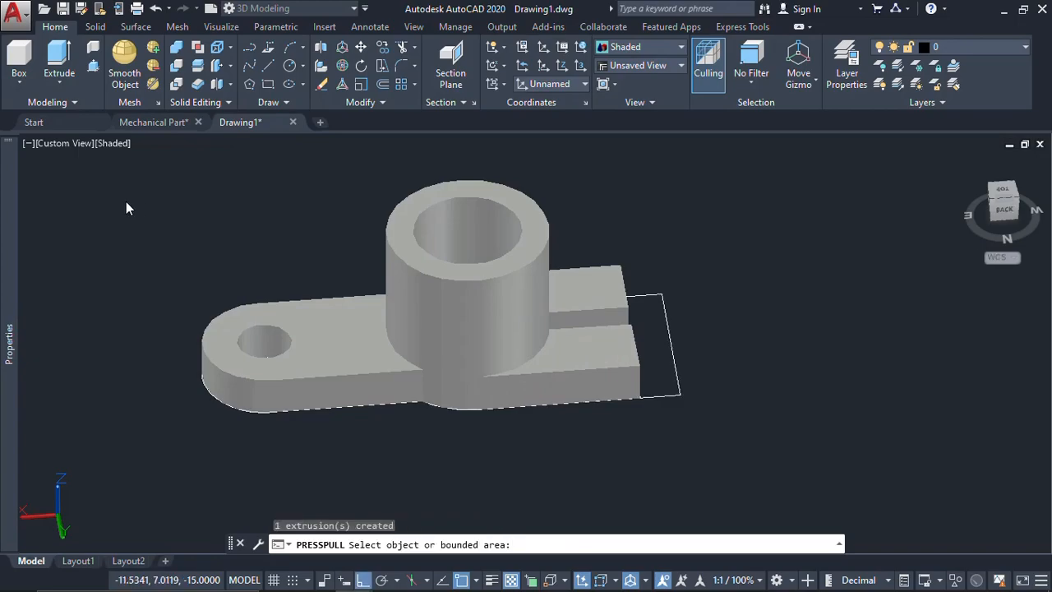
key("Escape")
left_click(68, 144)
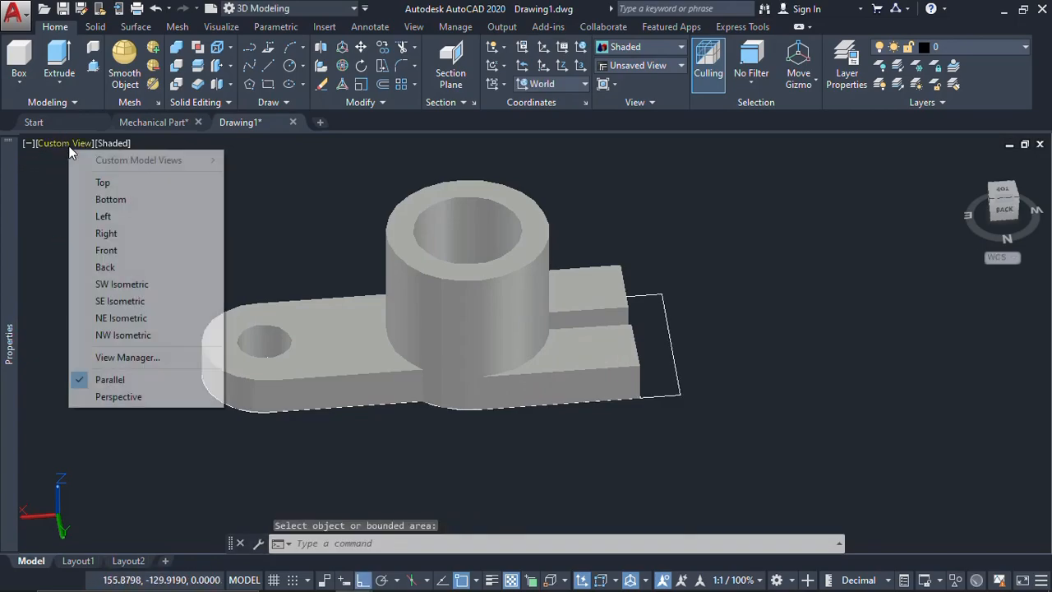
left_click(112, 301)
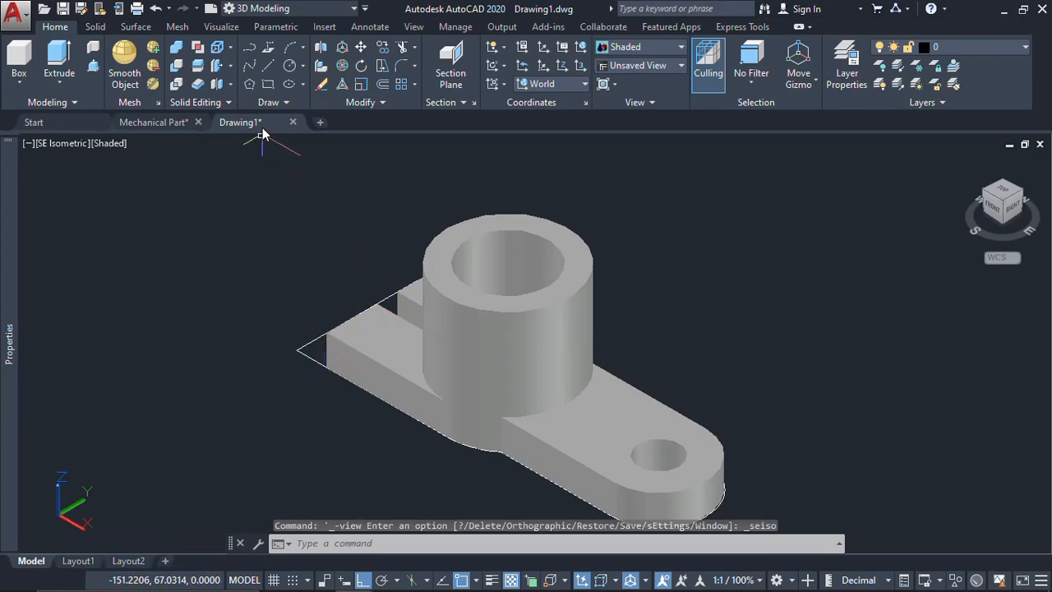
Check the flange height in the Mechanical Part drawing and Presspull the T-shaped flange and web area to 45 in Drawing1.
left_click(182, 123)
middle_click_drag(247, 329, 251, 337)
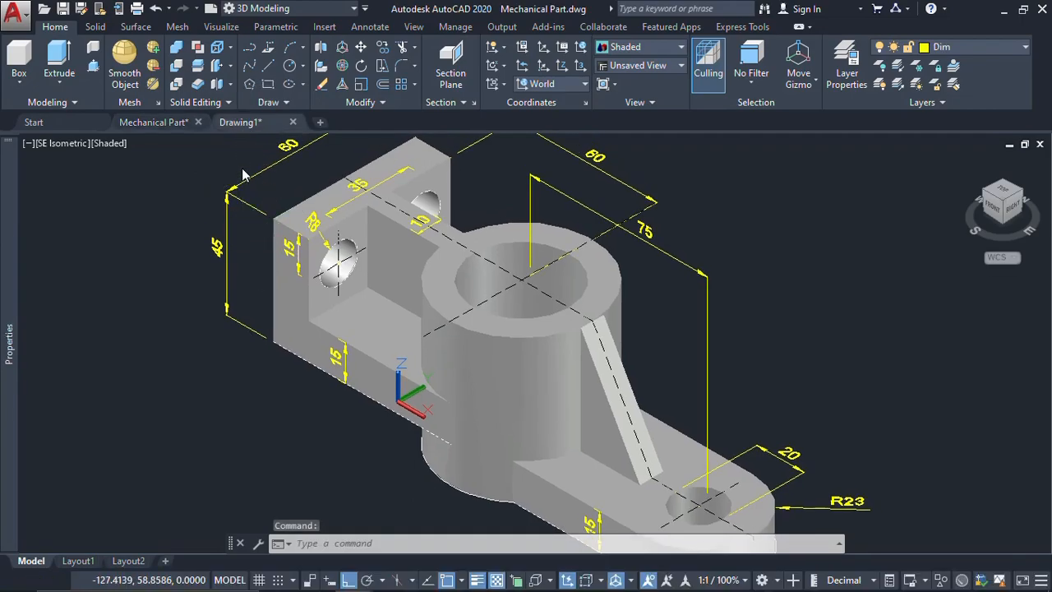
key("ctrl+Tab")
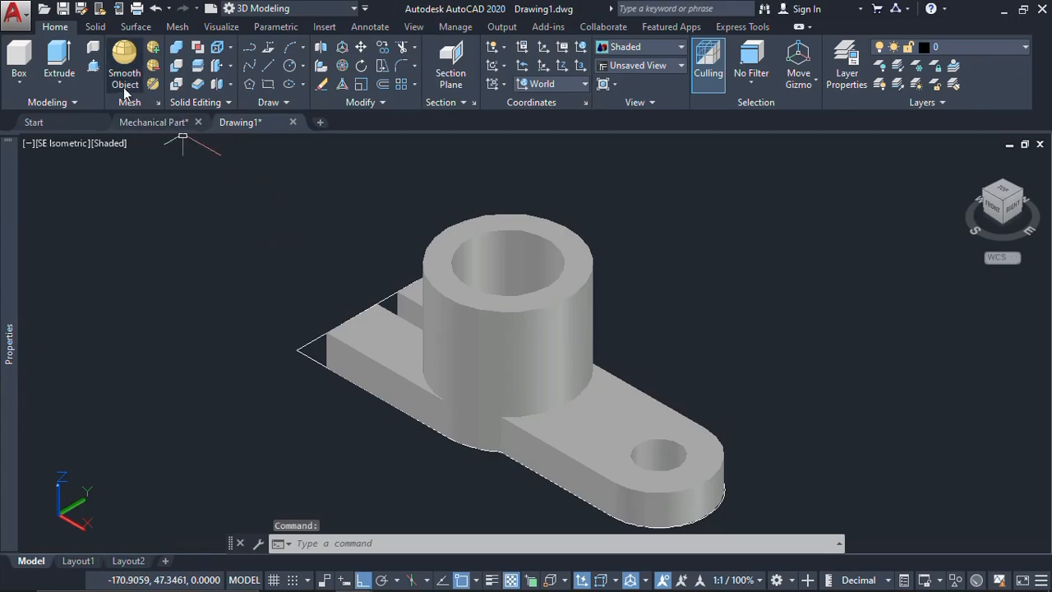
left_click(93, 66)
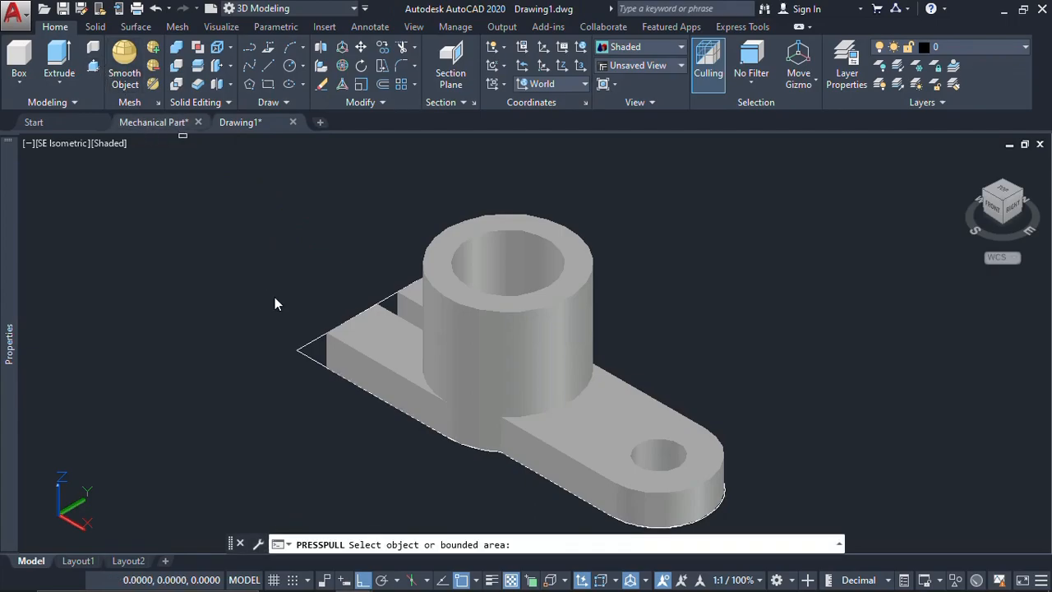
left_click(316, 354)
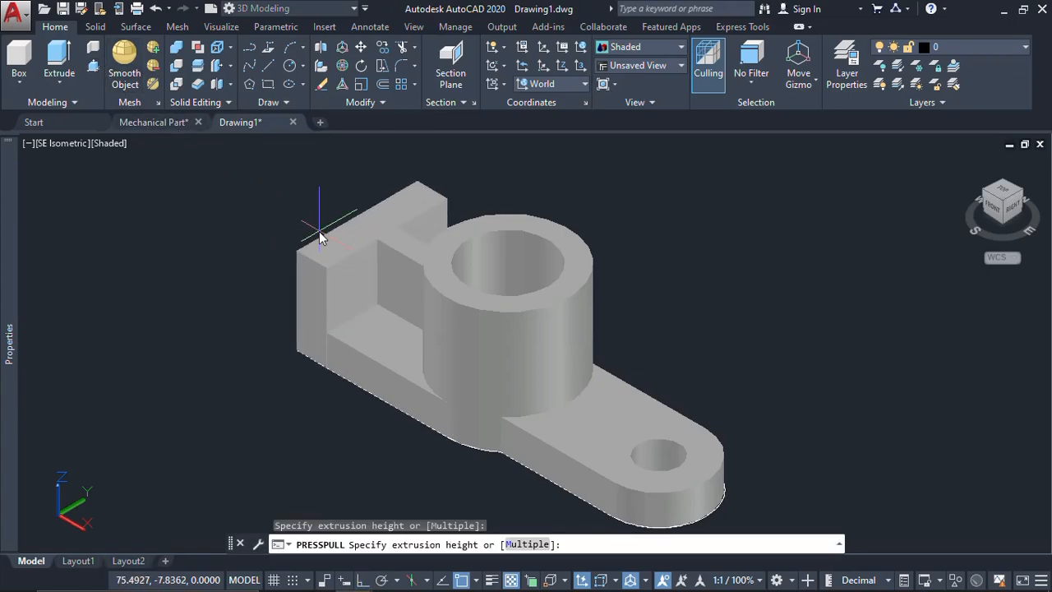
key("Return")
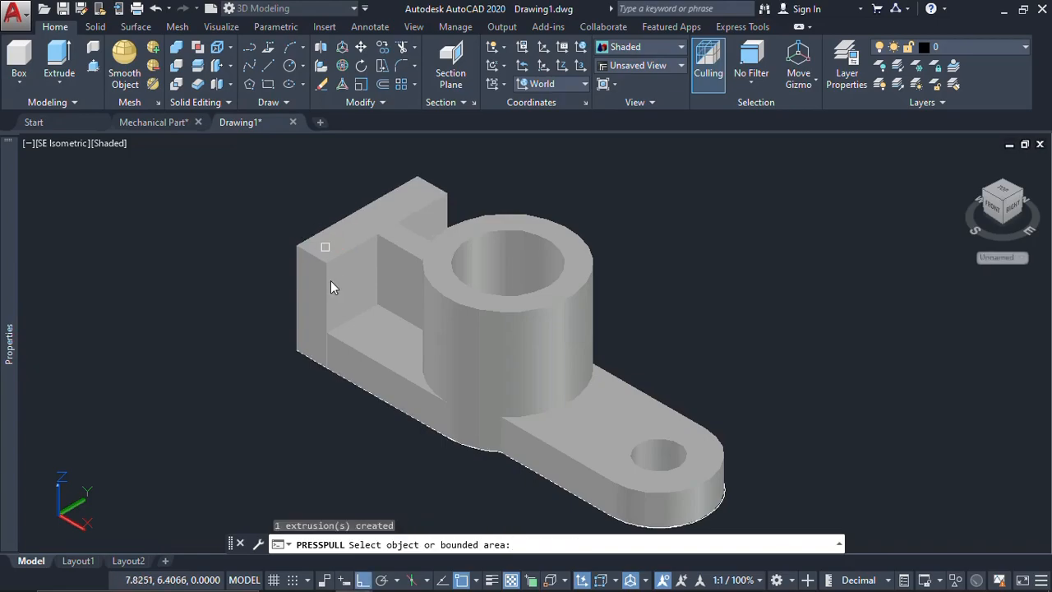
key("Escape")
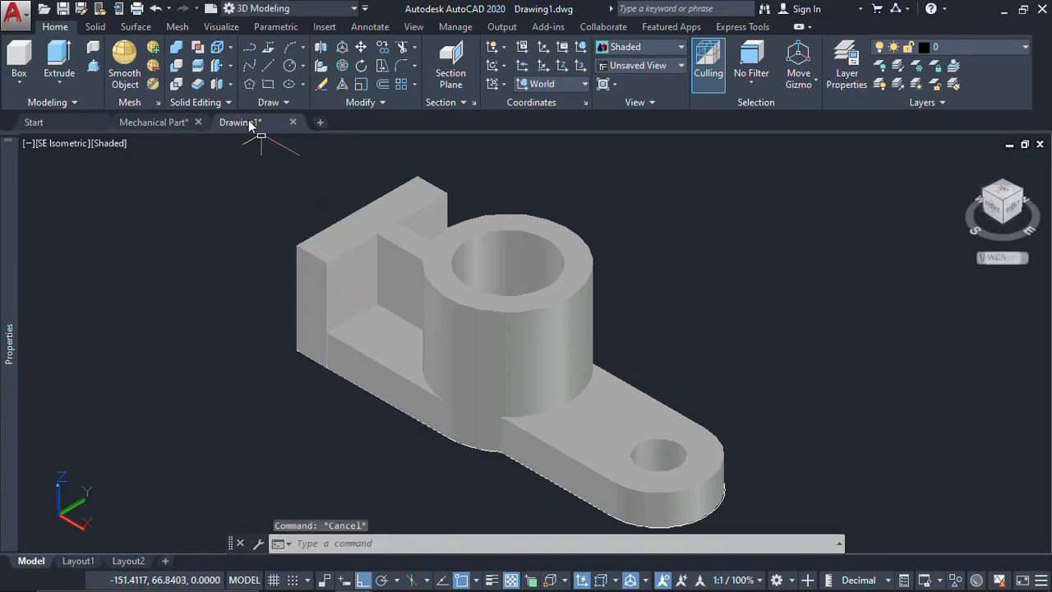
Examine in the Mechanical Part drawing how high the flanged base sits relative to the cylinder and lug, and return to Drawing1.
left_click(173, 123)
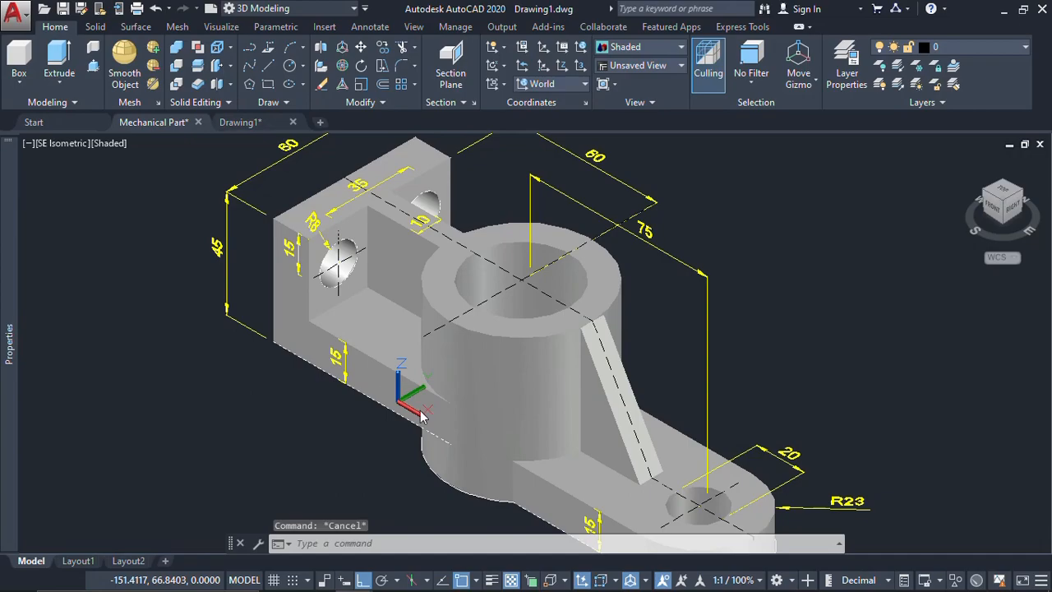
middle_click_drag(517, 451, 535, 394)
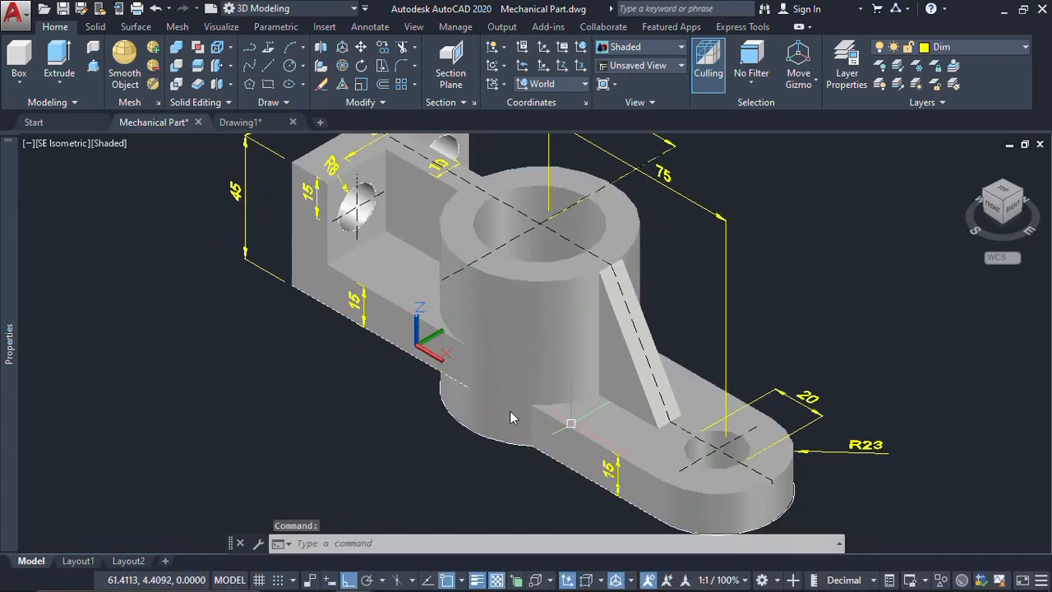
middle_click_drag(326, 320, 332, 319)
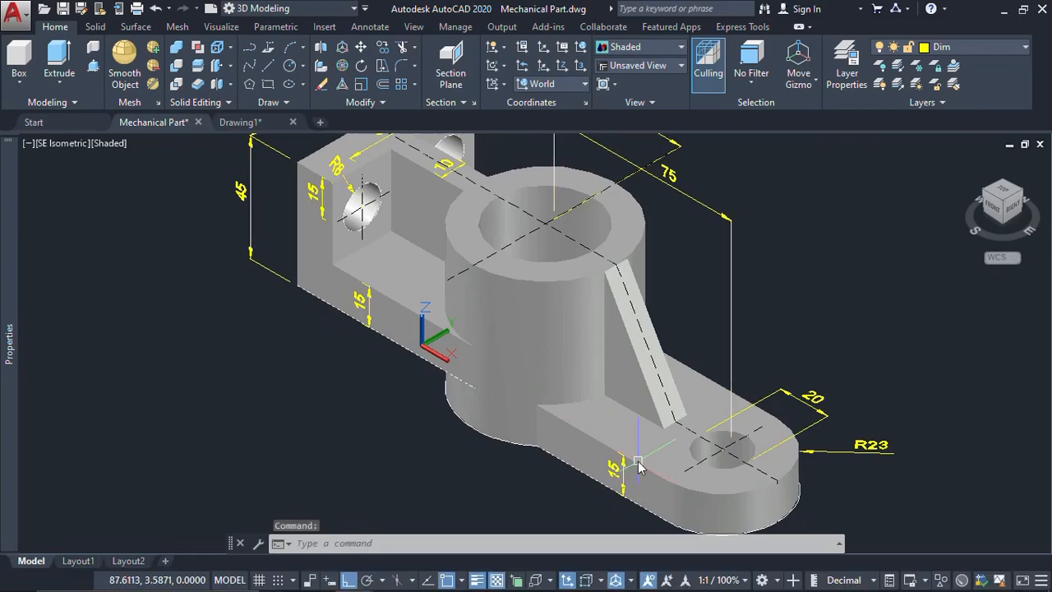
middle_click_drag(420, 404, 430, 459)
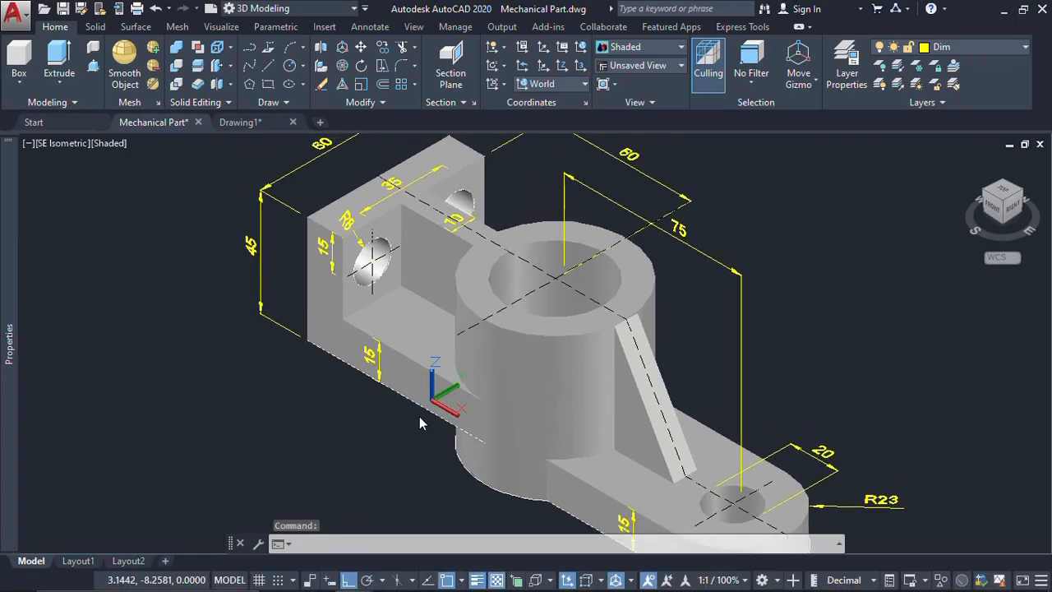
left_click(243, 123)
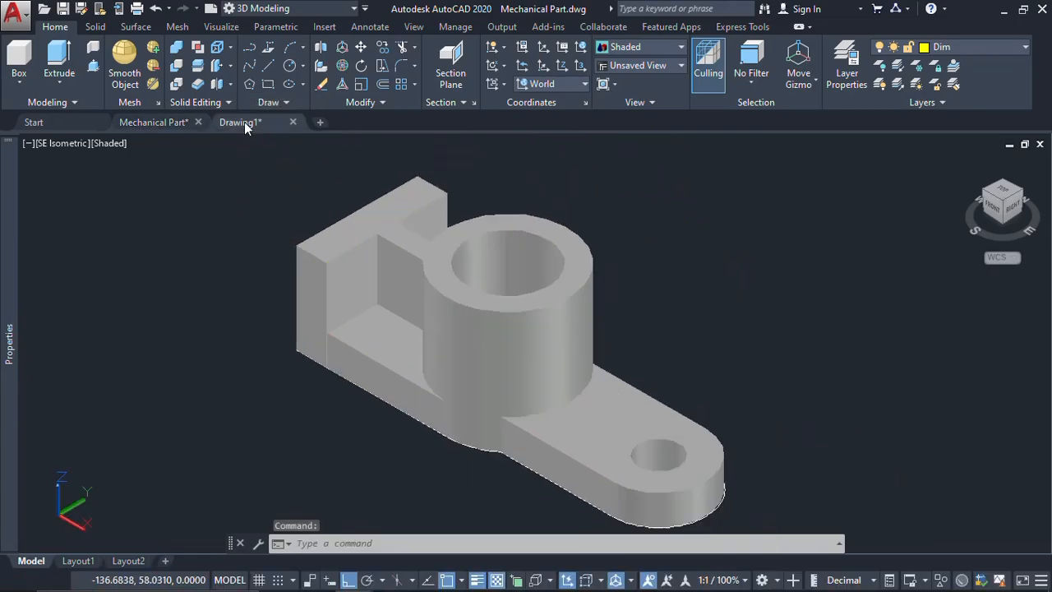
Move the flange, web and both base solids up 15 along Z and restore the SE Isometric view.
left_click(373, 412)
middle_click_drag(451, 375, 528, 378, "shift")
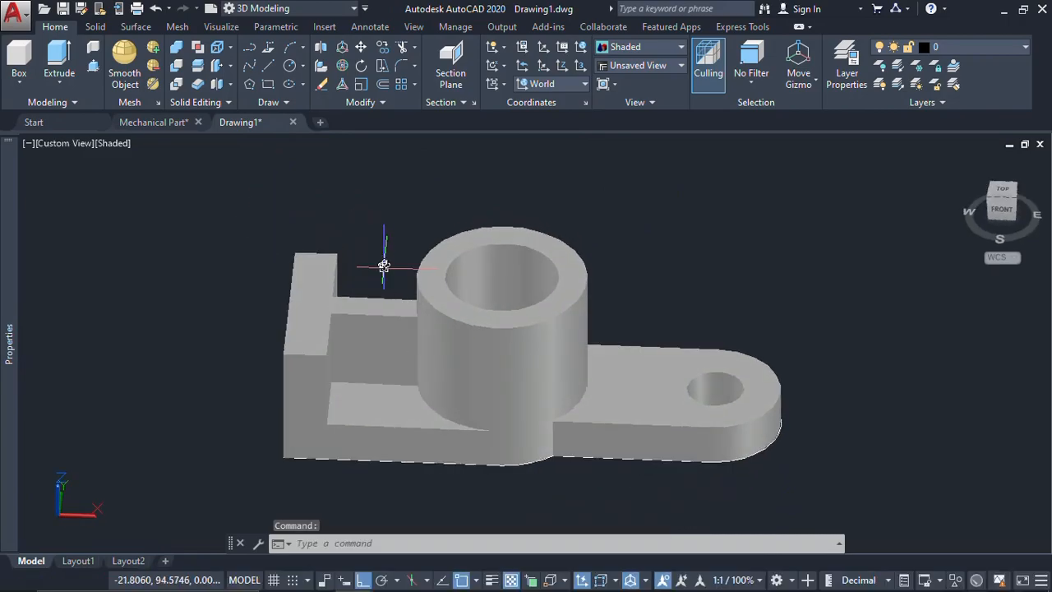
left_click(394, 222)
left_click(207, 485)
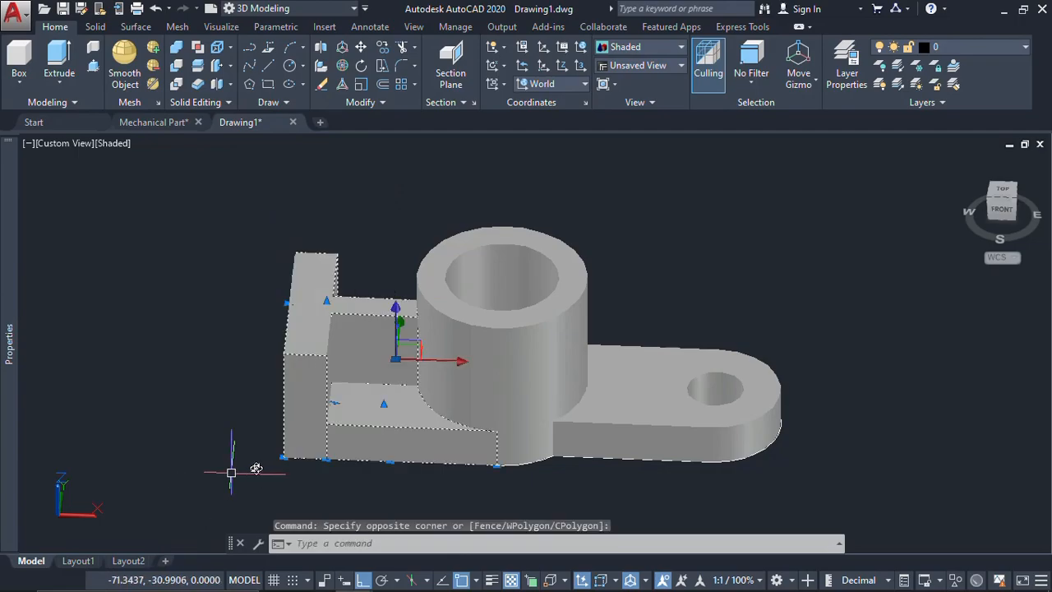
key("m")
key("Return")
left_click(217, 412)
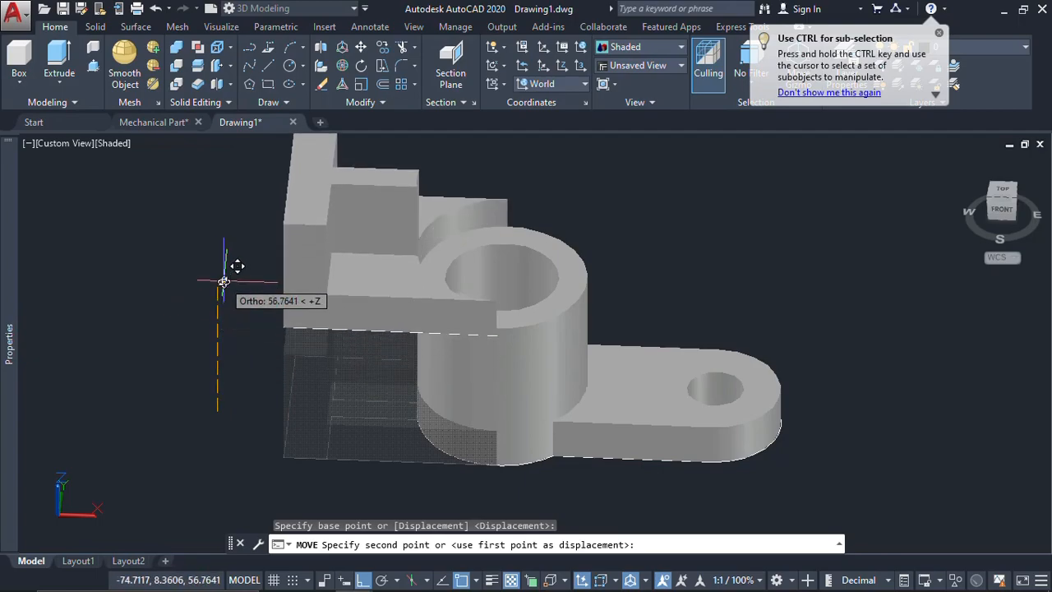
type("15")
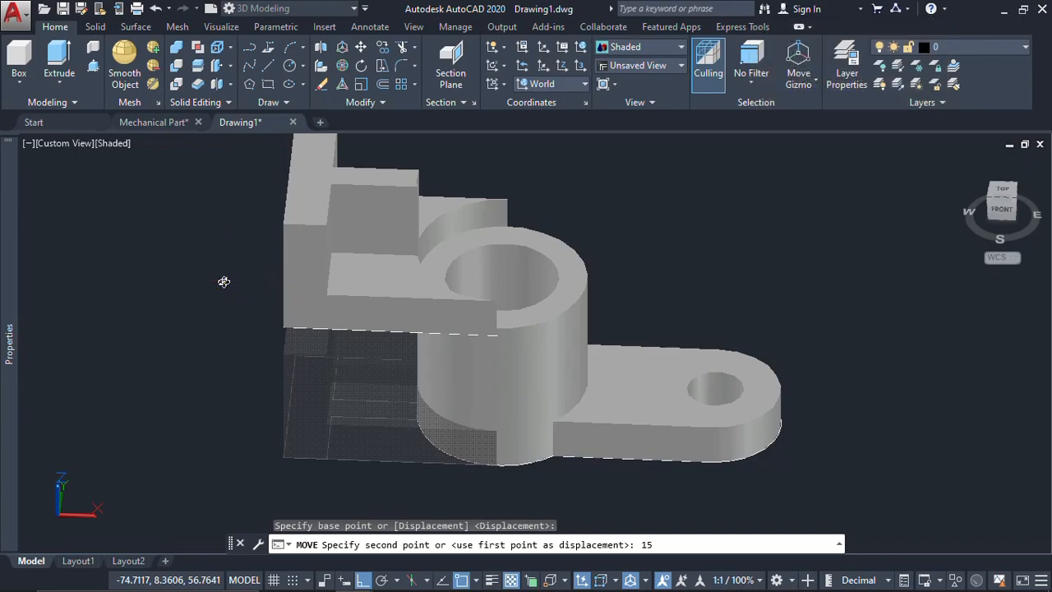
key("Return")
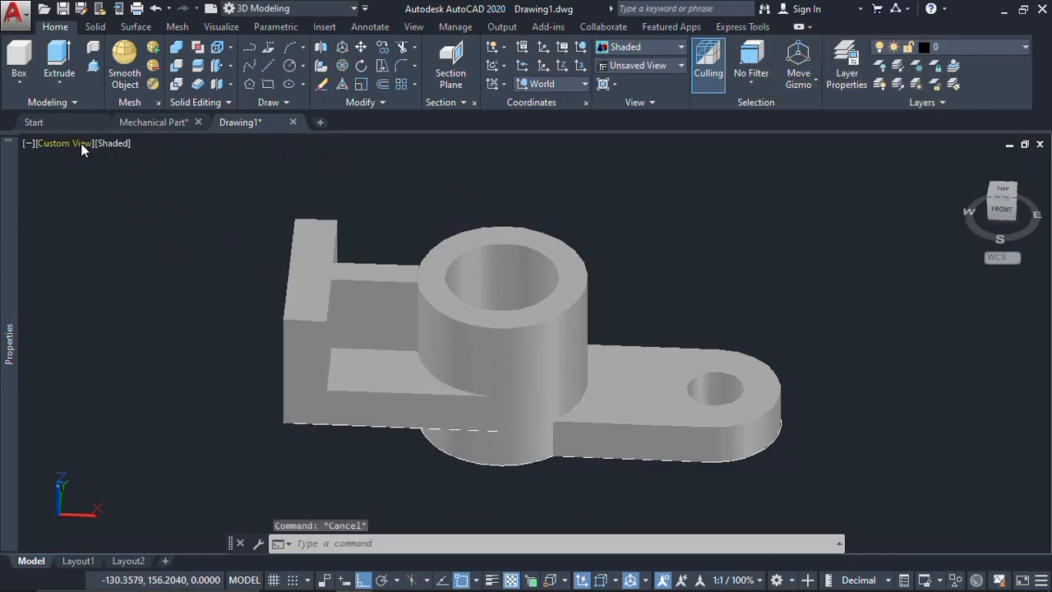
left_click(81, 142)
left_click(121, 301)
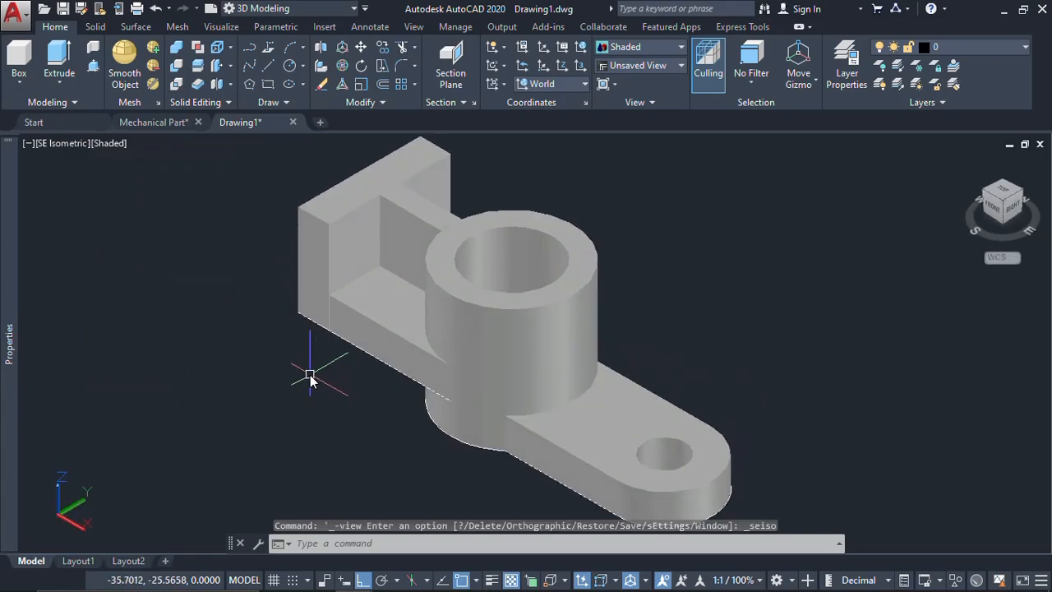
middle_click_drag(326, 390, 305, 371)
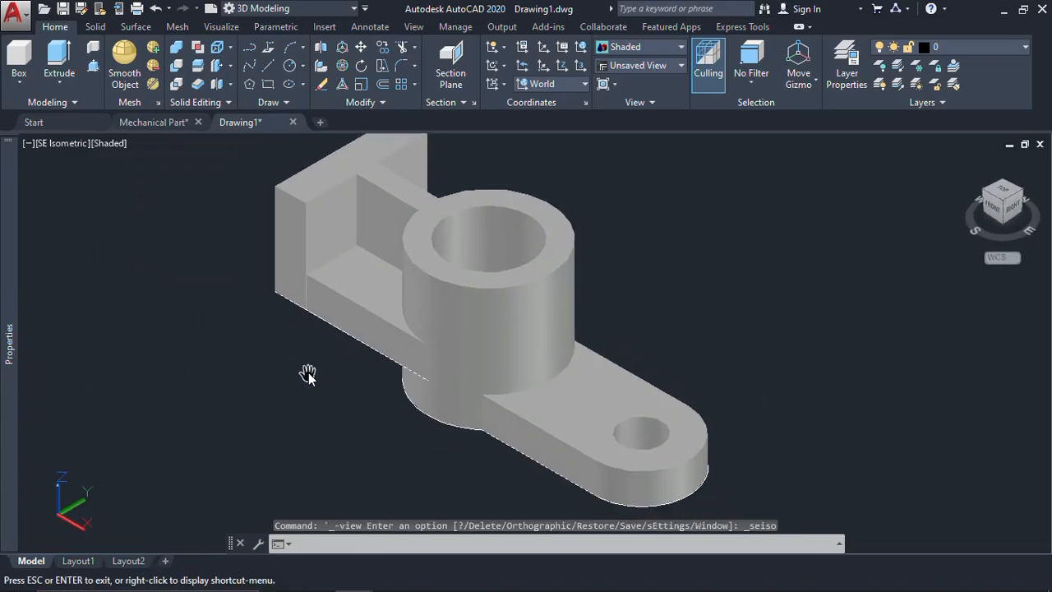
middle_click_drag(442, 287, 439, 312)
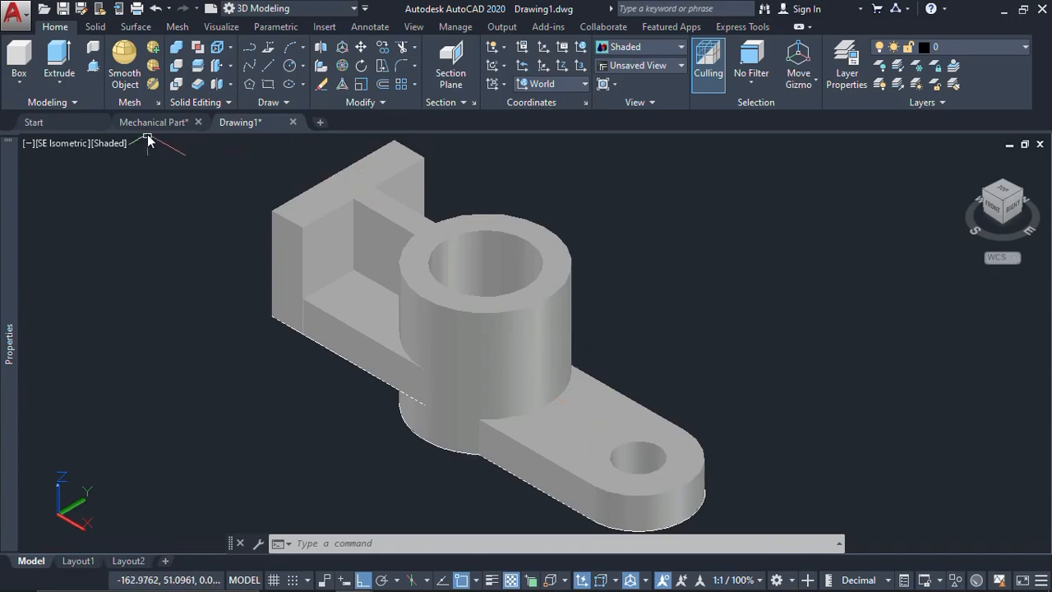
Check the radius and vertical offset of the flange hole in the Mechanical Part drawing and return to Drawing1.
left_click(188, 121)
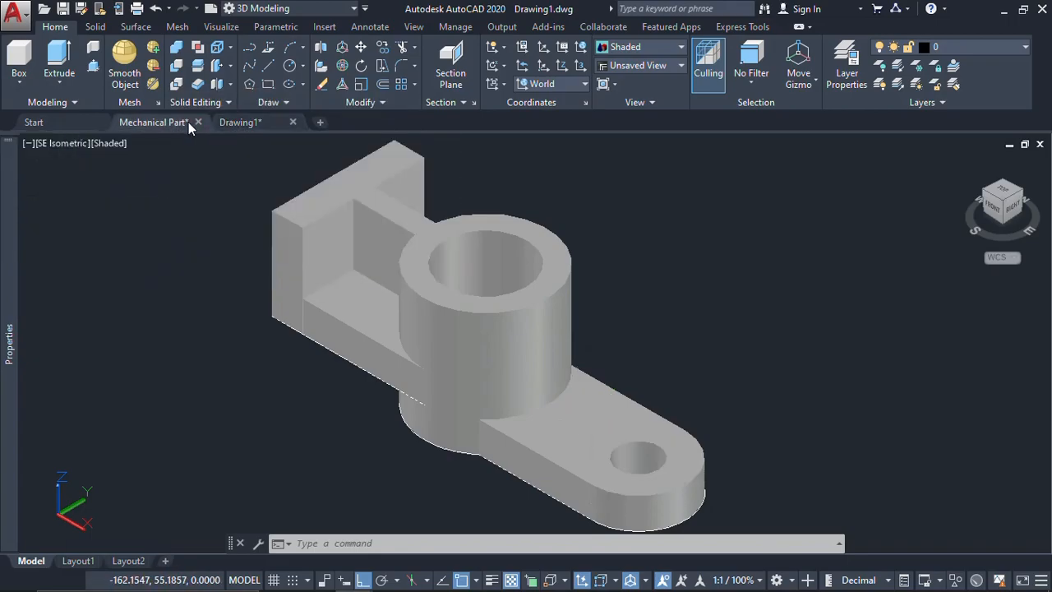
scroll(329, 258, "up", 2)
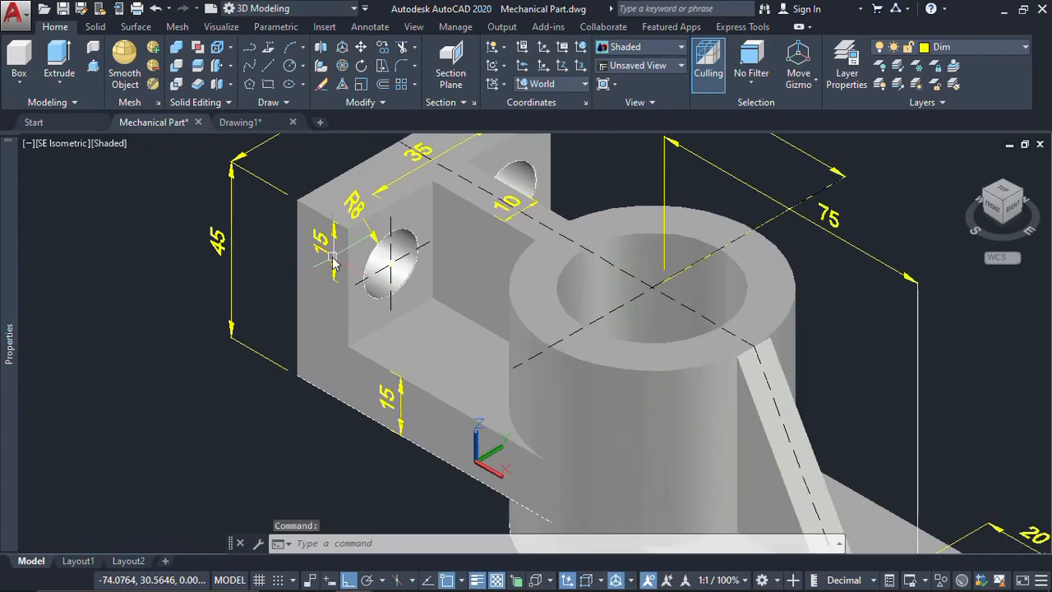
middle_click_drag(332, 258, 268, 289)
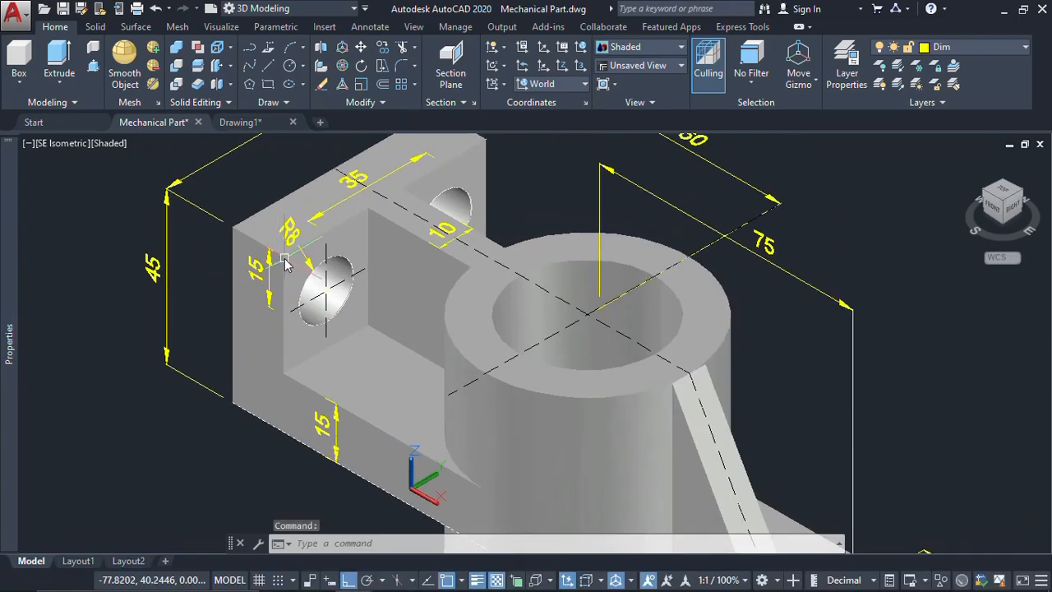
mouse_move(286, 310)
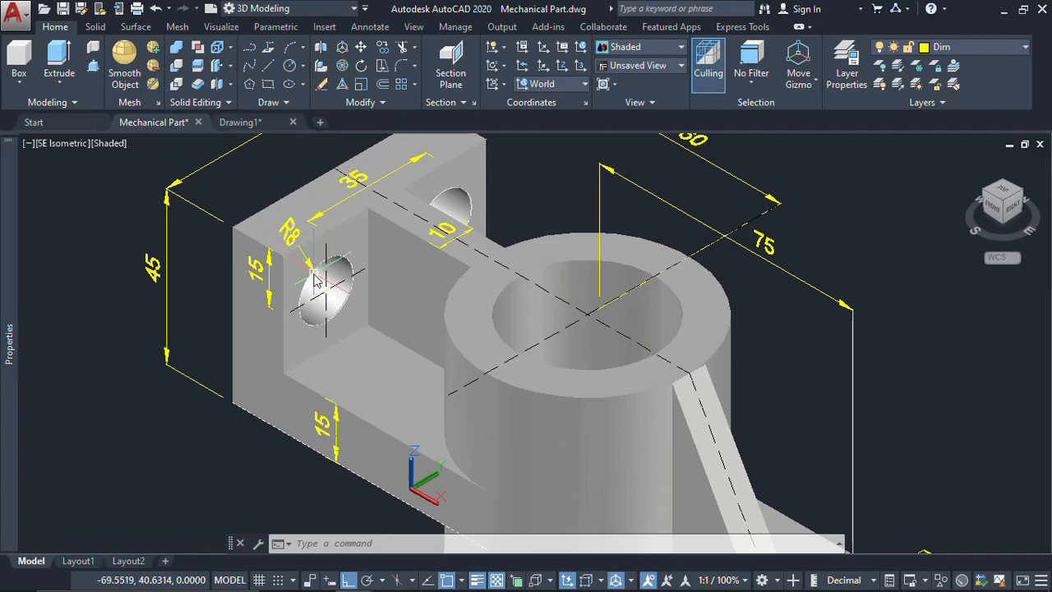
mouse_move(313, 280)
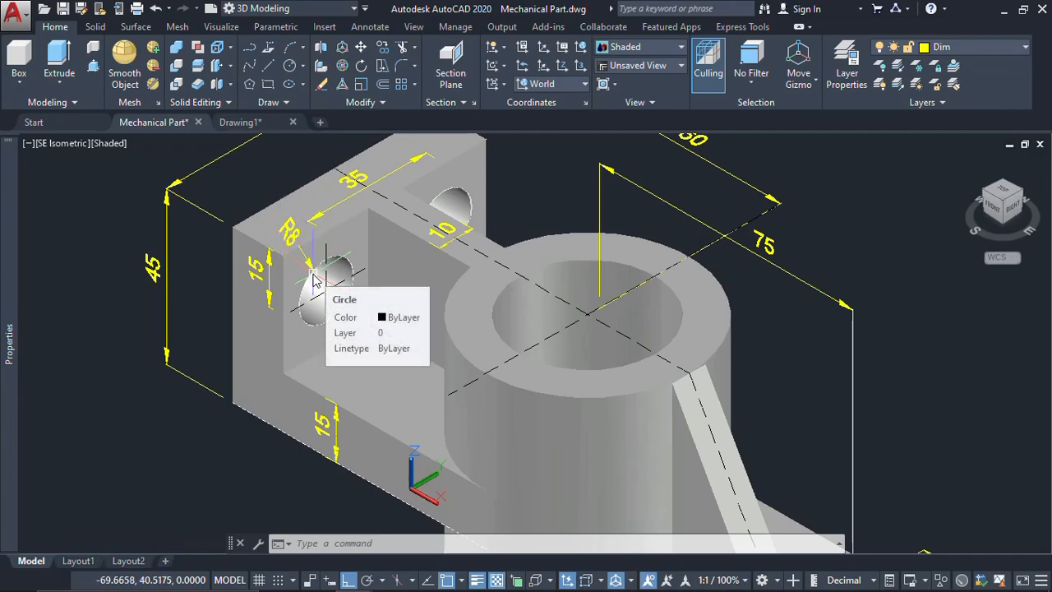
left_click(247, 123)
Copy the upper edge of the flange's inner face in front of the web 15 straight down.
scroll(307, 245, "up", 2)
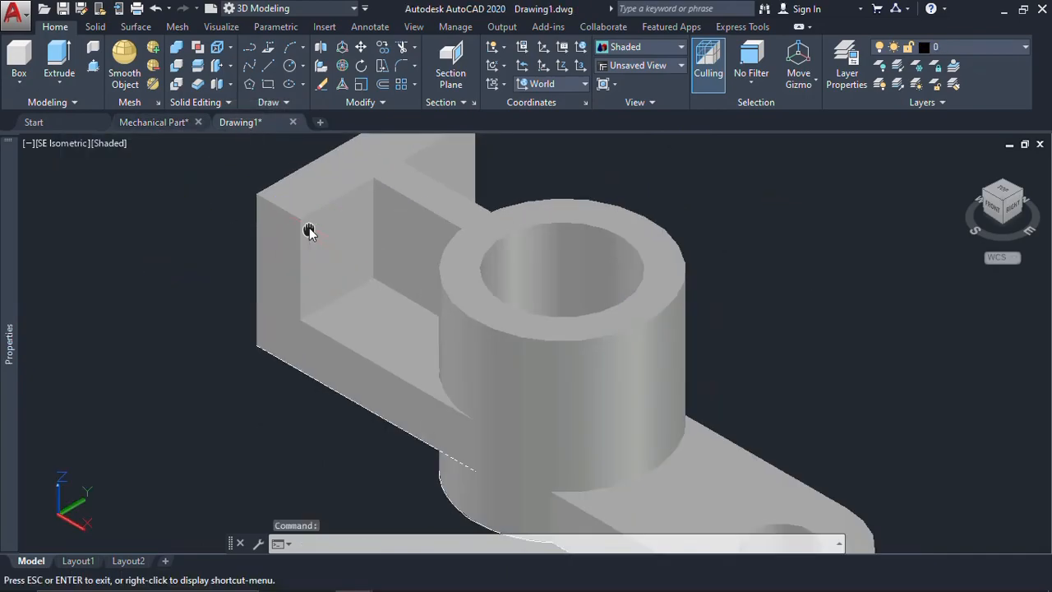
middle_click_drag(309, 235, 286, 250)
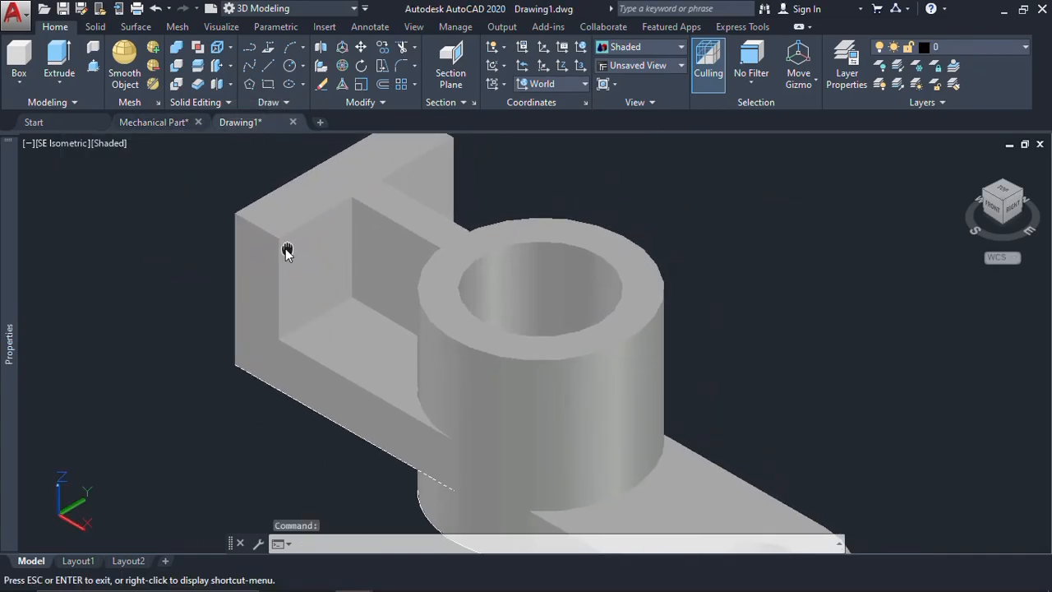
left_click(232, 65)
left_click(243, 165)
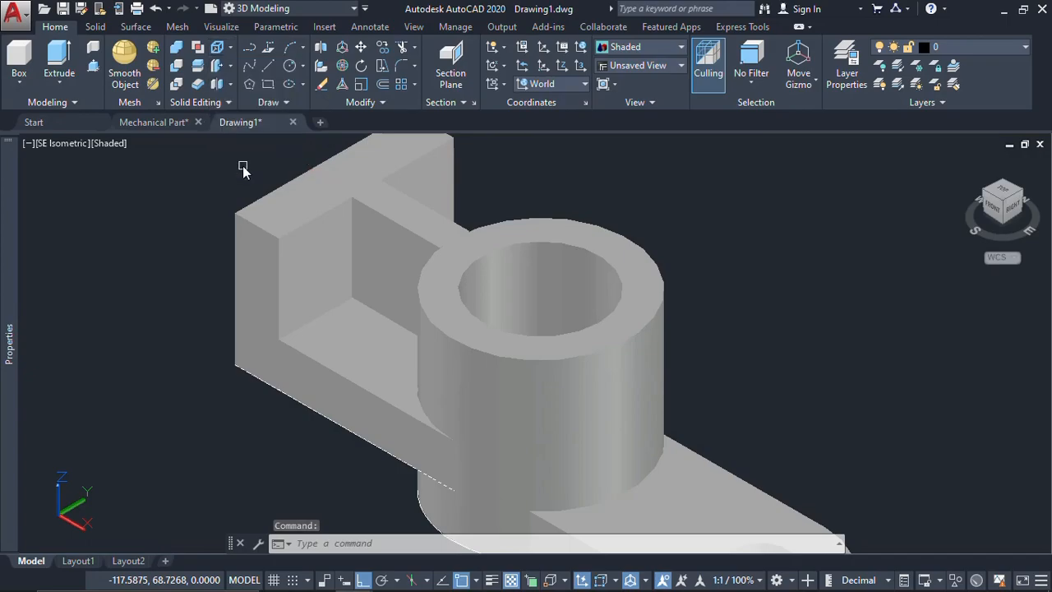
scroll(292, 233, "down", 2)
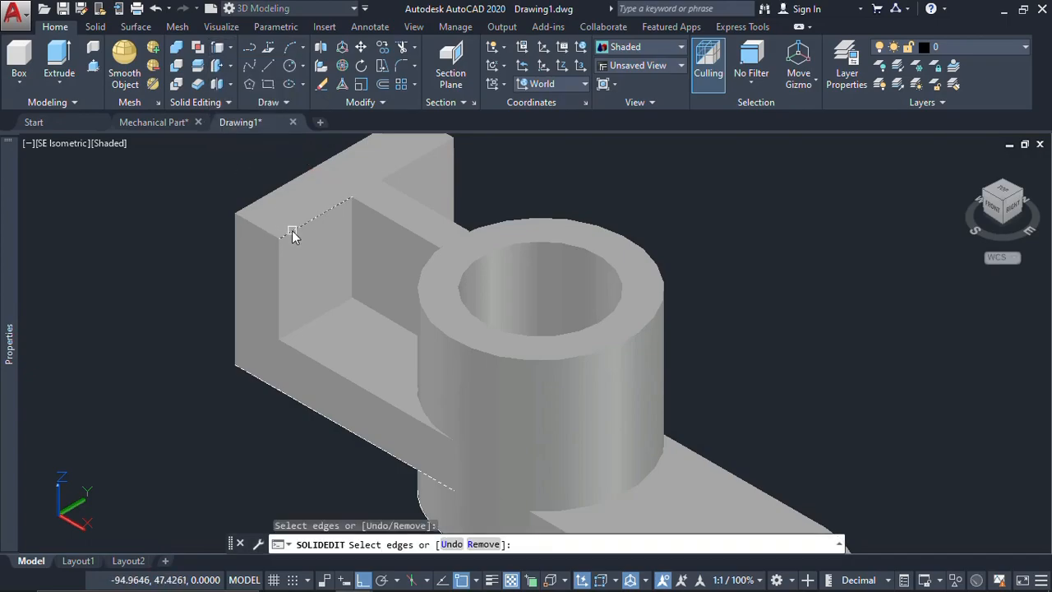
scroll(292, 233, "up", 2)
scroll(291, 233, "down", 2)
key("Return")
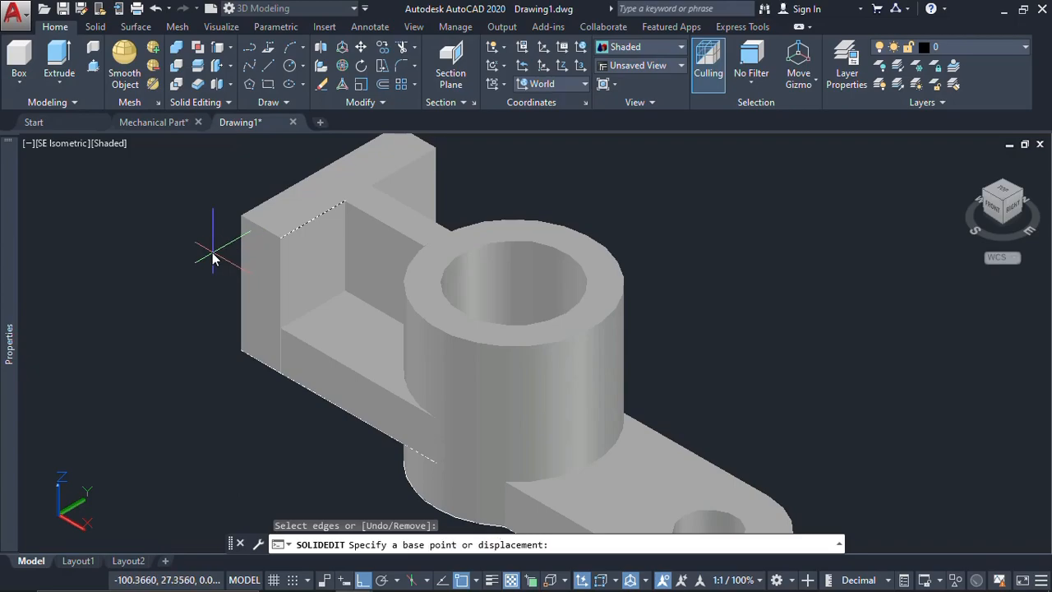
left_click(193, 244)
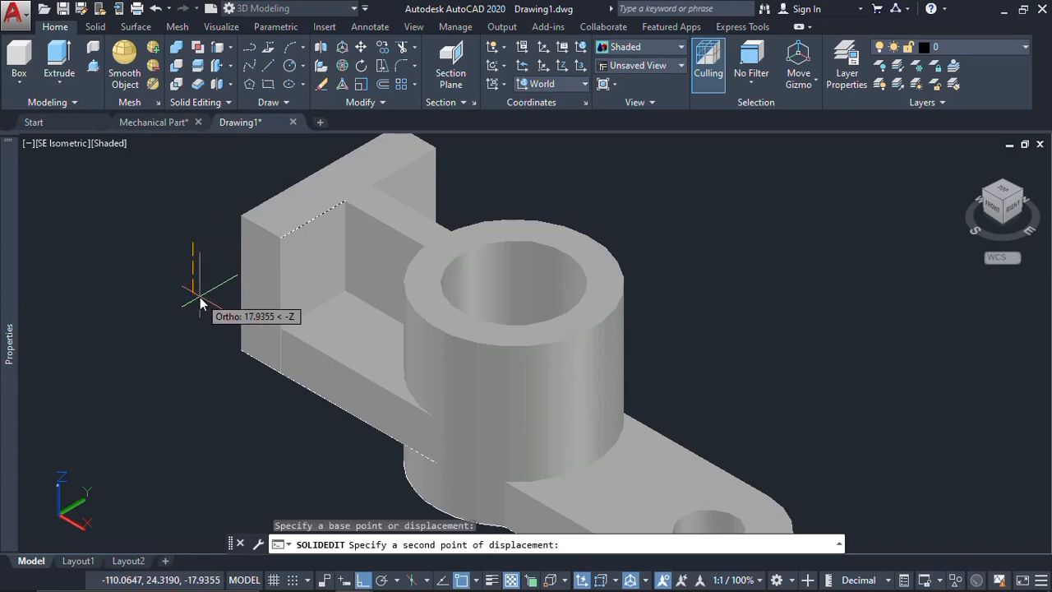
type("15")
key("Return")
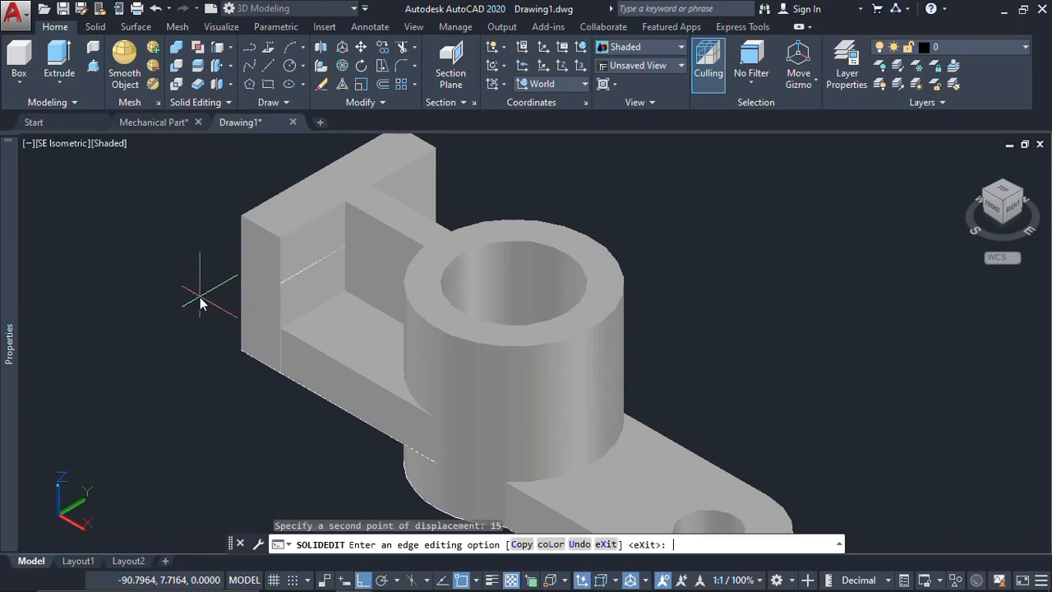
key("Escape")
Draw a circle of radius 8 on the flange's inner face, centred on the copied edge's midpoint, and erase that edge.
scroll(325, 288, "up", 3)
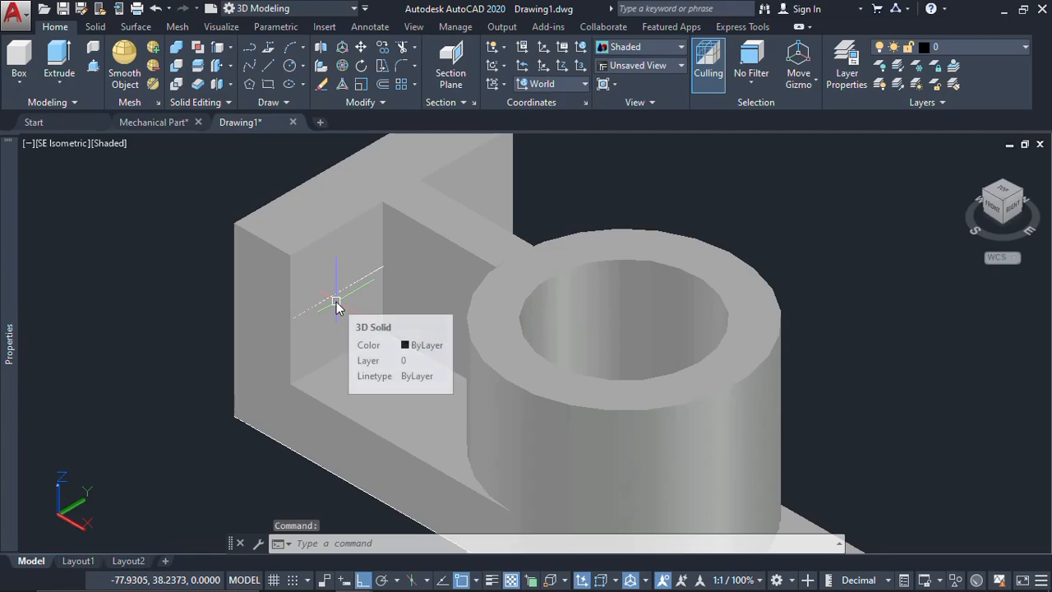
key("Return")
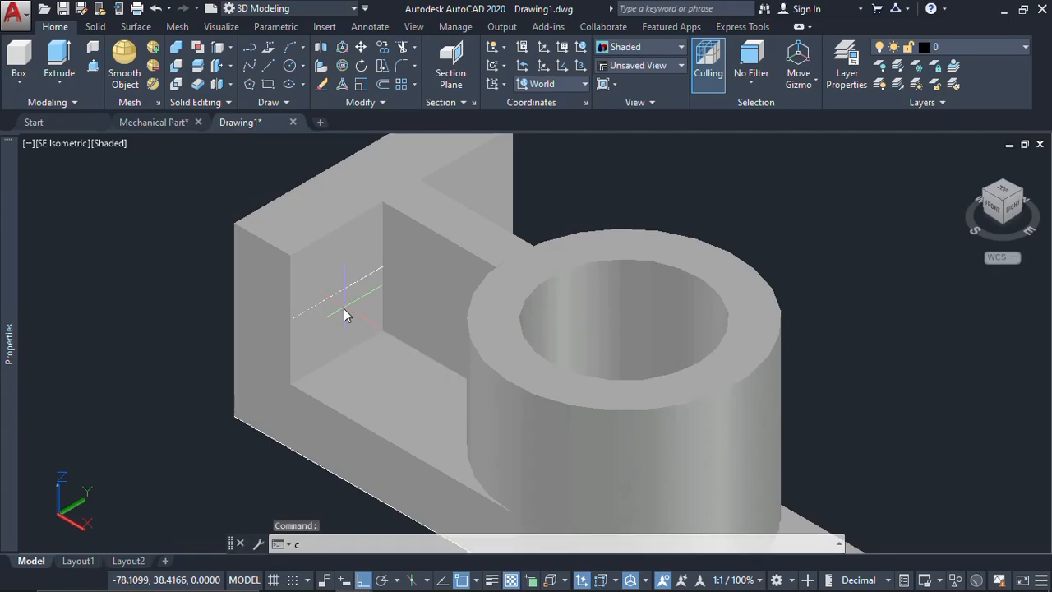
left_click(336, 298)
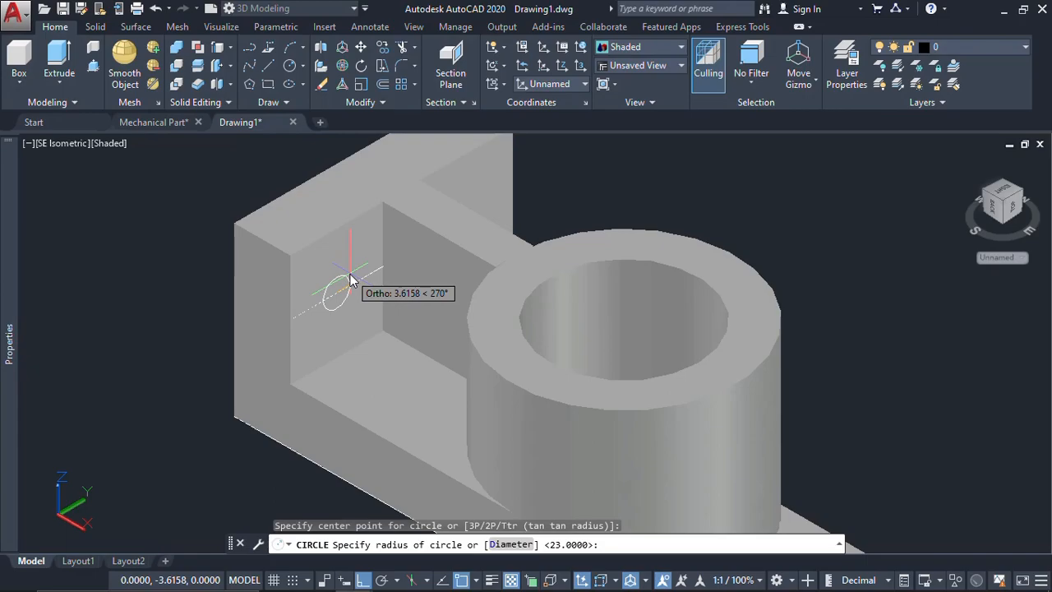
key("Return")
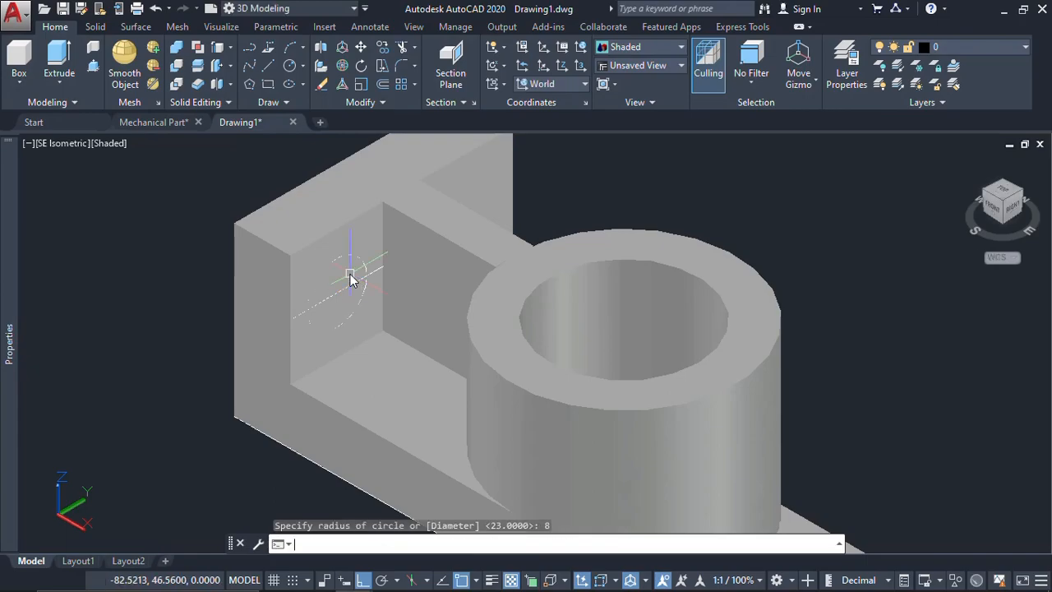
left_click(345, 292)
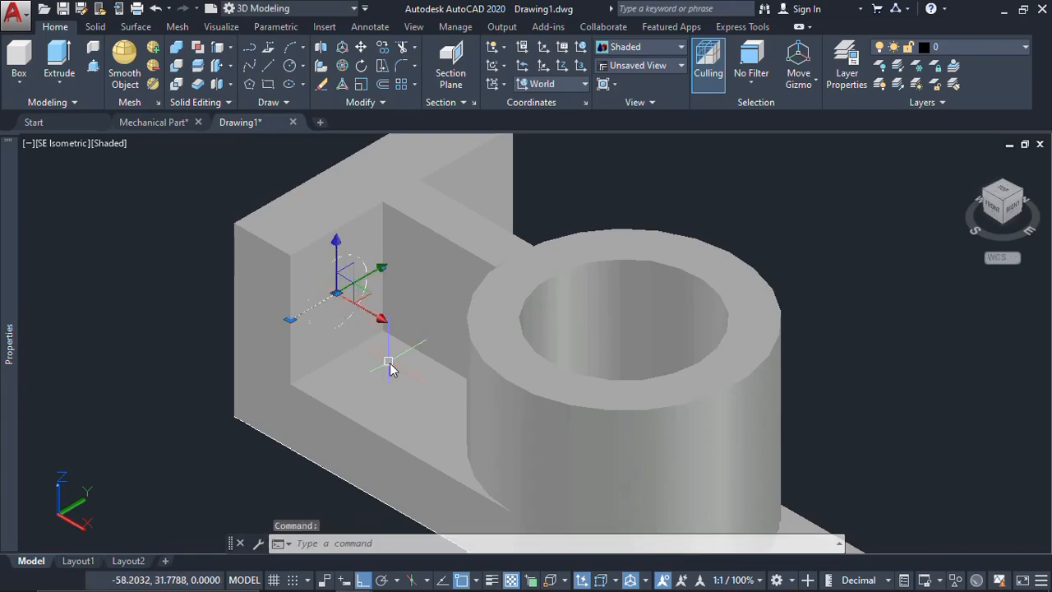
type("e")
key("Return")
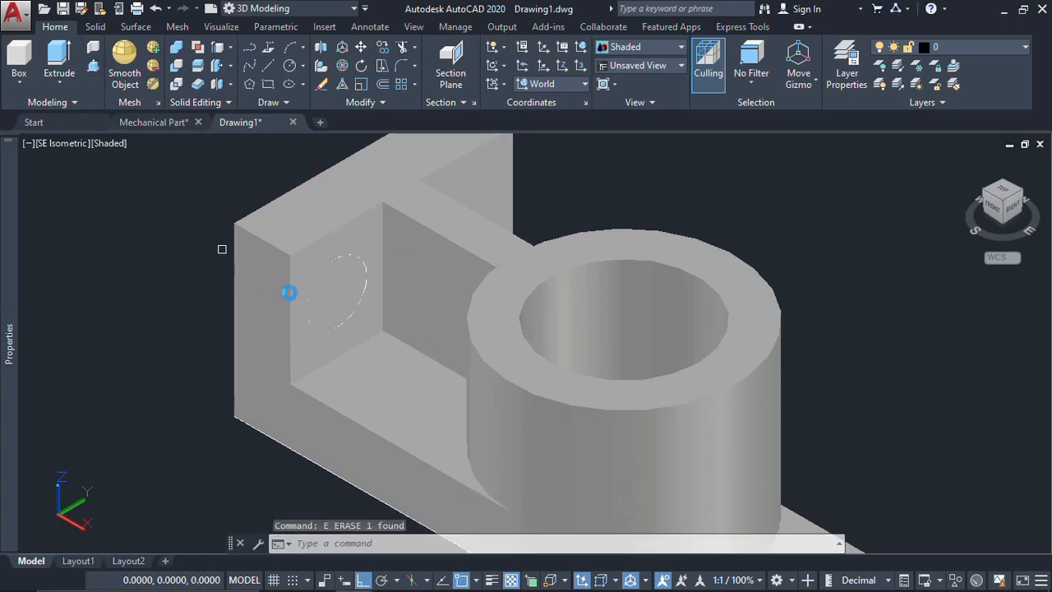
Presspull the circle back through the full flange thickness to cut the hole and inspect it from the other side.
key("ctrl+shift+e")
left_click(336, 293)
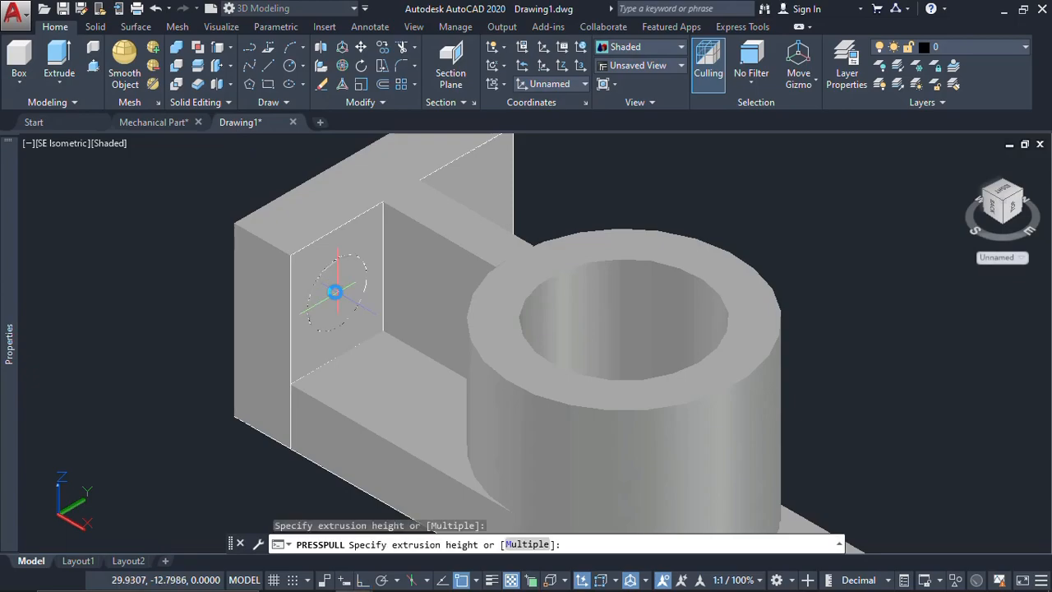
left_click(235, 224)
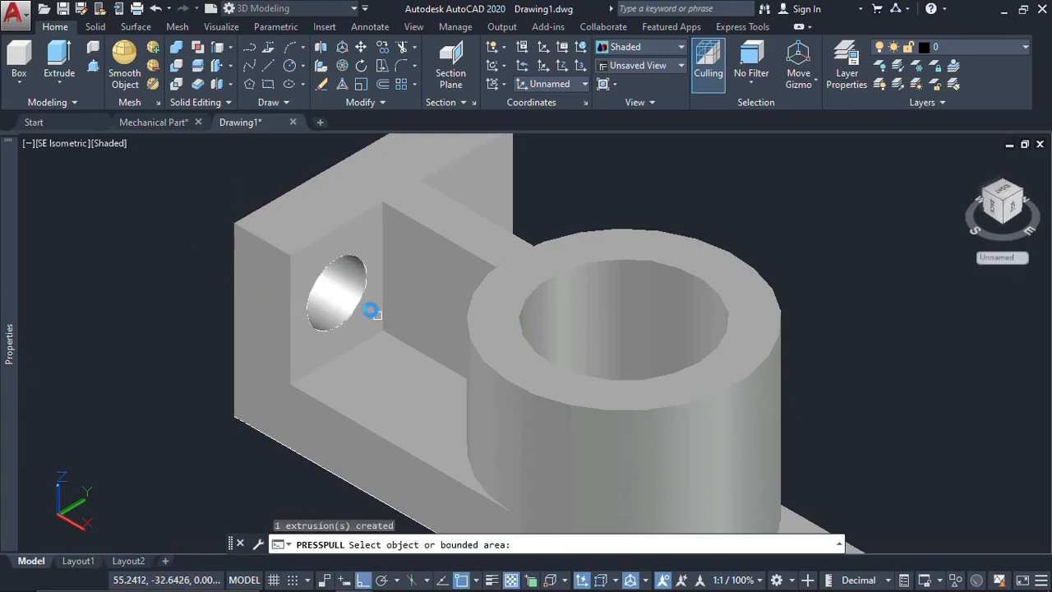
key("Escape")
middle_click_drag(447, 329, 470, 308, "shift")
key("Escape")
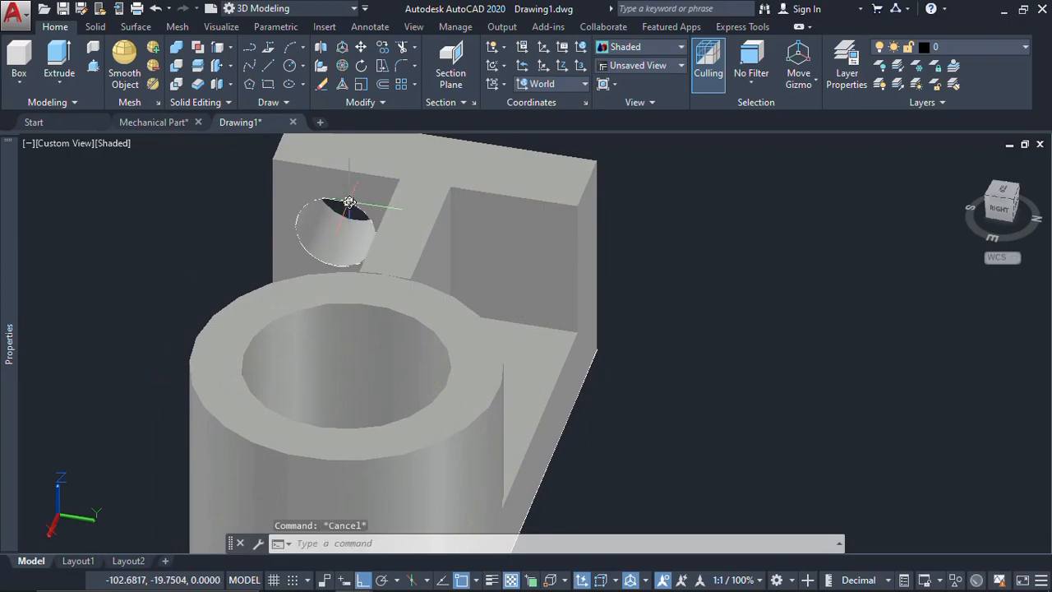
left_click(349, 203)
key("Escape")
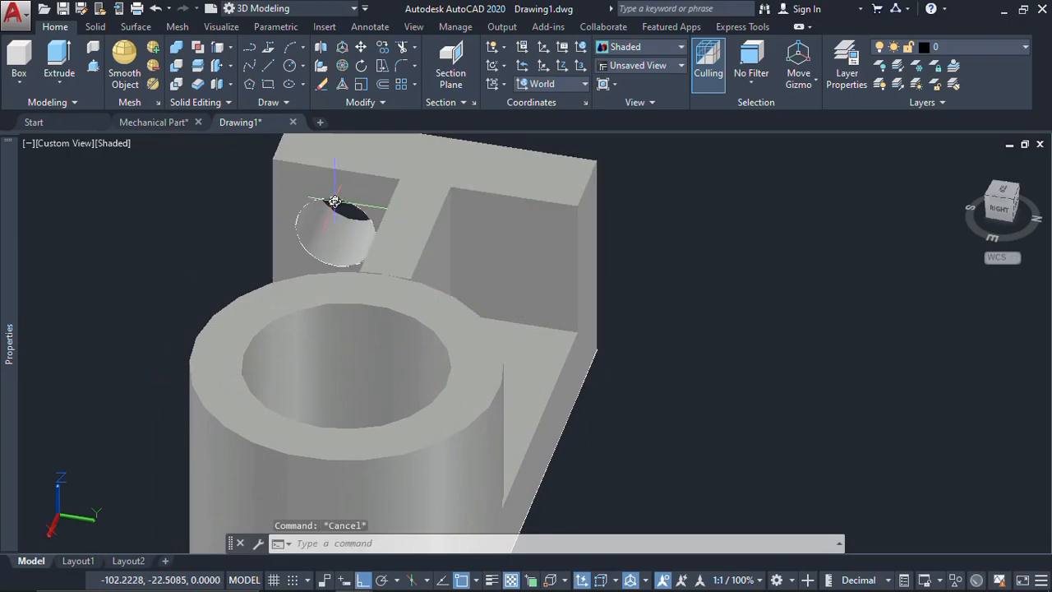
Copy the flange hole's circular edge to the inner face behind the web, from the flange's upper outer corner to the web's far upper corner.
left_click(336, 200, "ctrl")
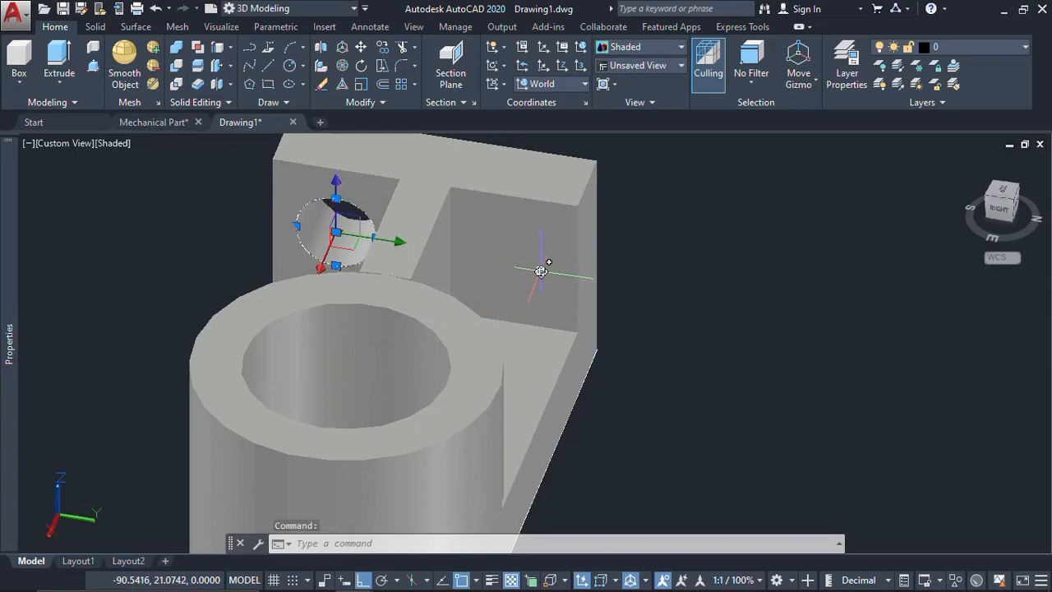
type("co")
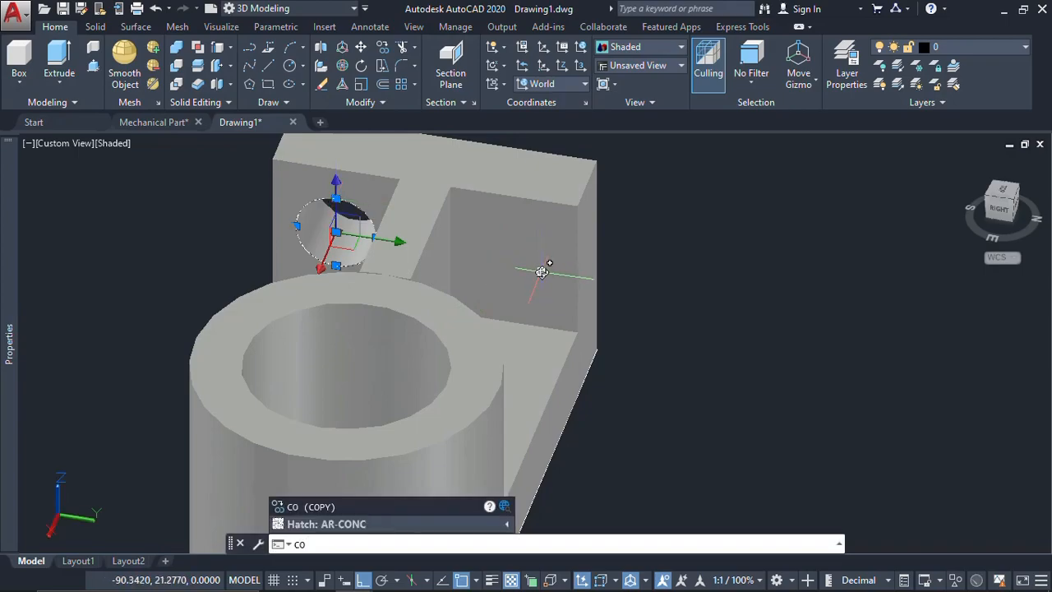
key("Return")
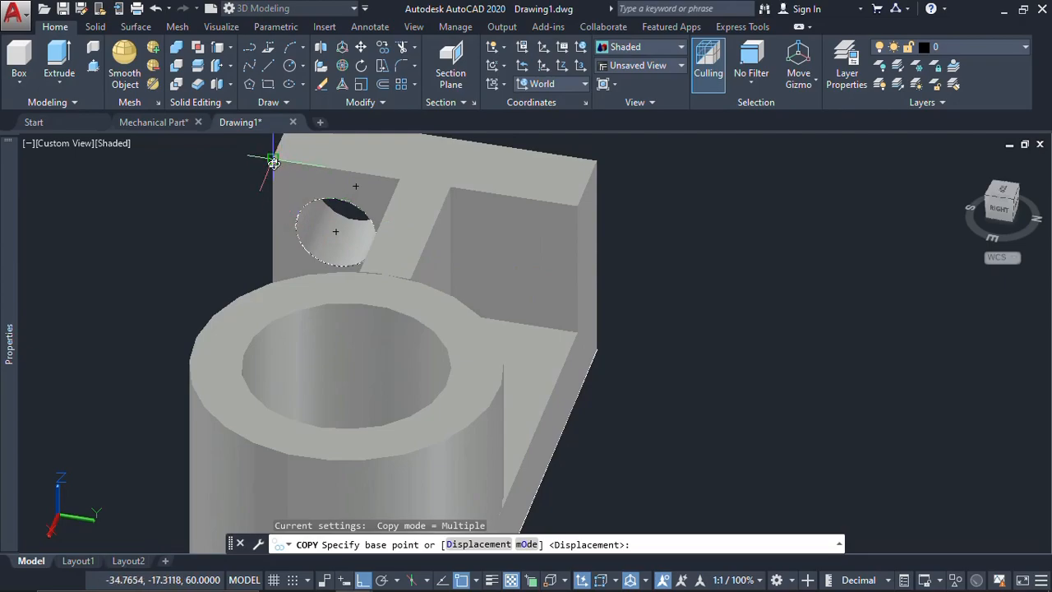
left_click(273, 160)
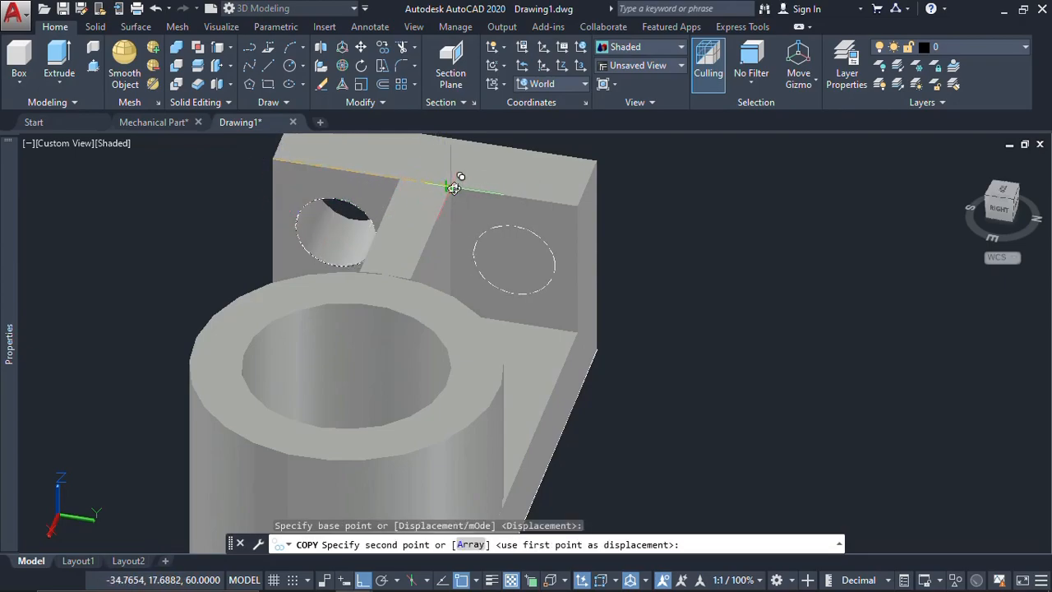
left_click(454, 187)
key("Escape")
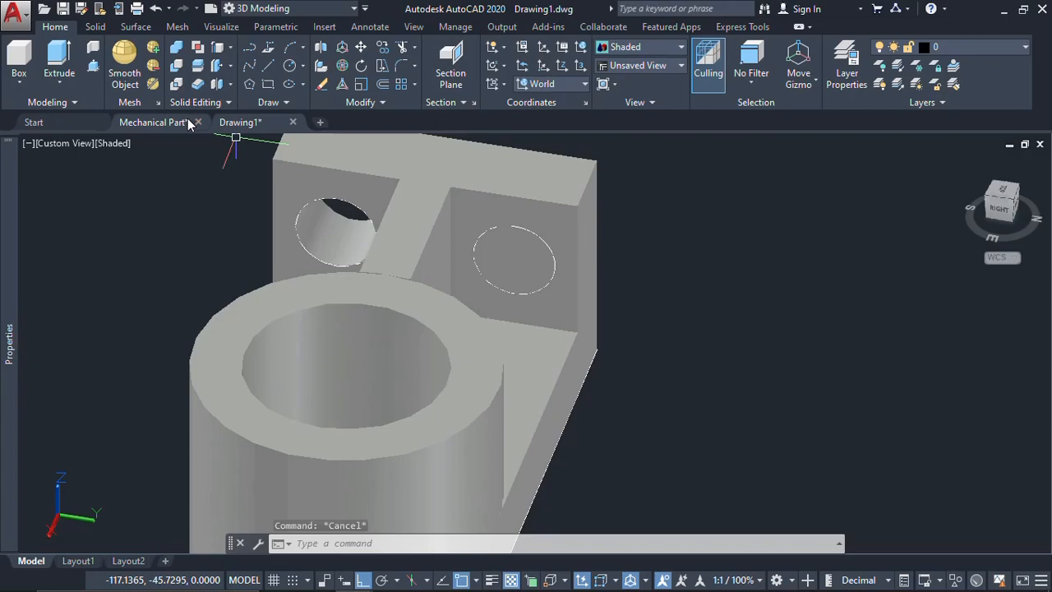
Presspull the copied circle back through the full flange thickness to cut the second hole and switch to the SE Isometric view.
left_click(93, 67)
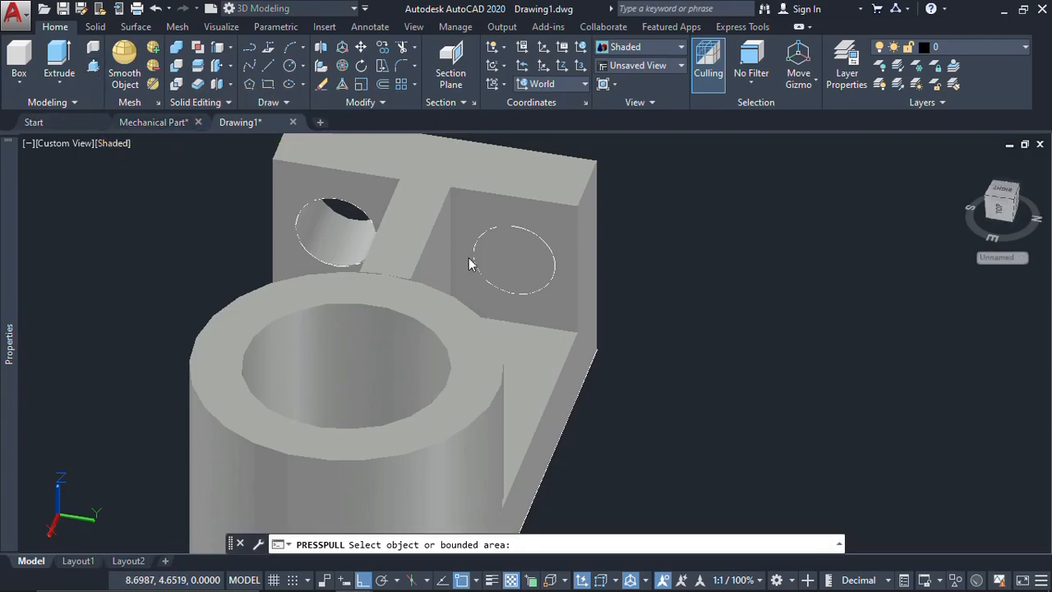
left_click(496, 258)
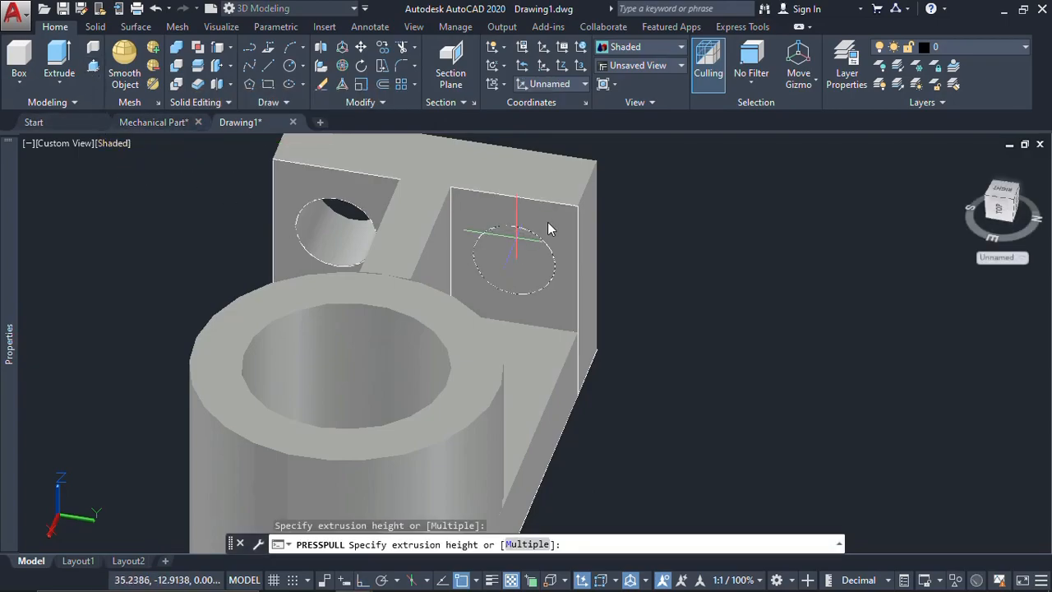
left_click(596, 163)
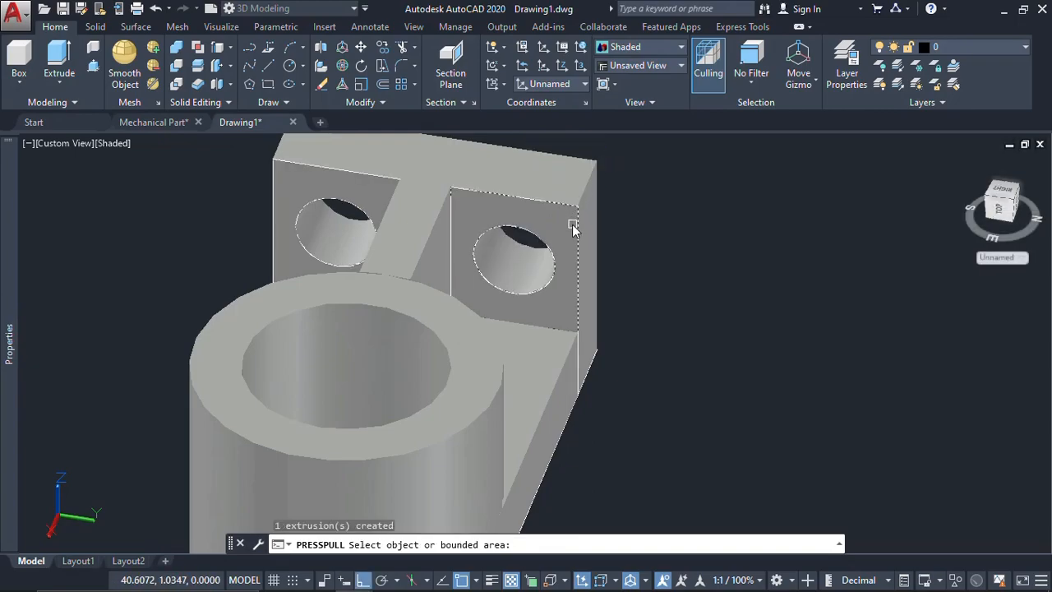
key("Escape")
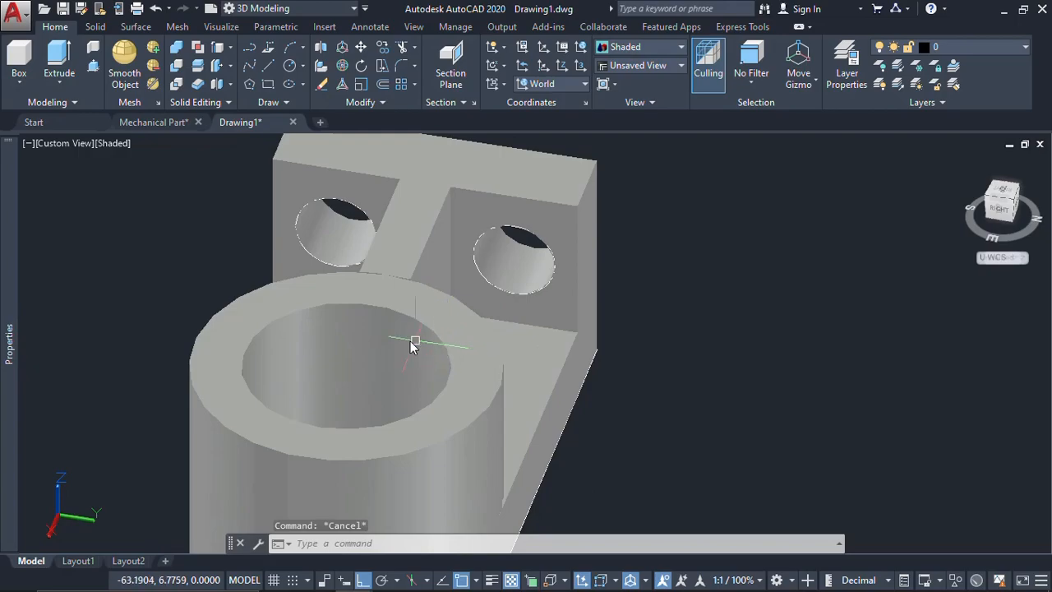
left_click(62, 143)
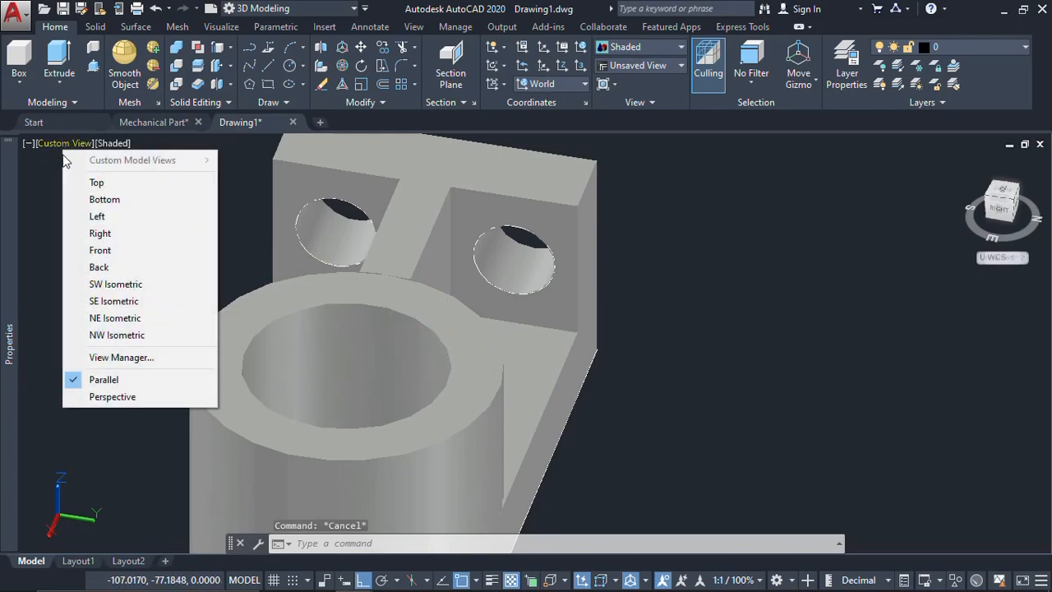
left_click(123, 302)
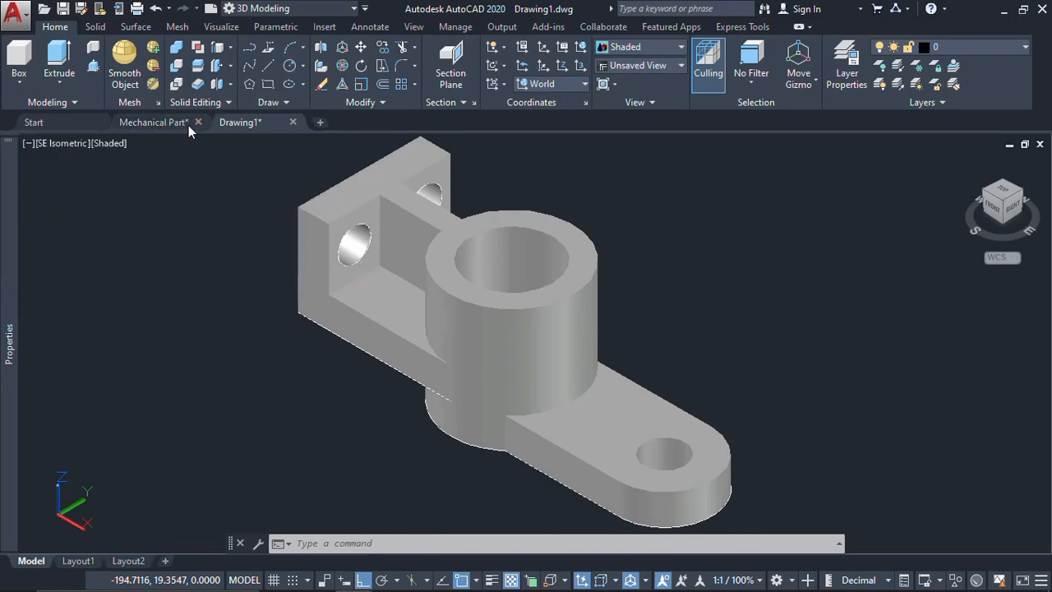
Examine the sloped rib between the cylinder and the base arm in the Mechanical Part drawing and return to Drawing1.
left_click(169, 129)
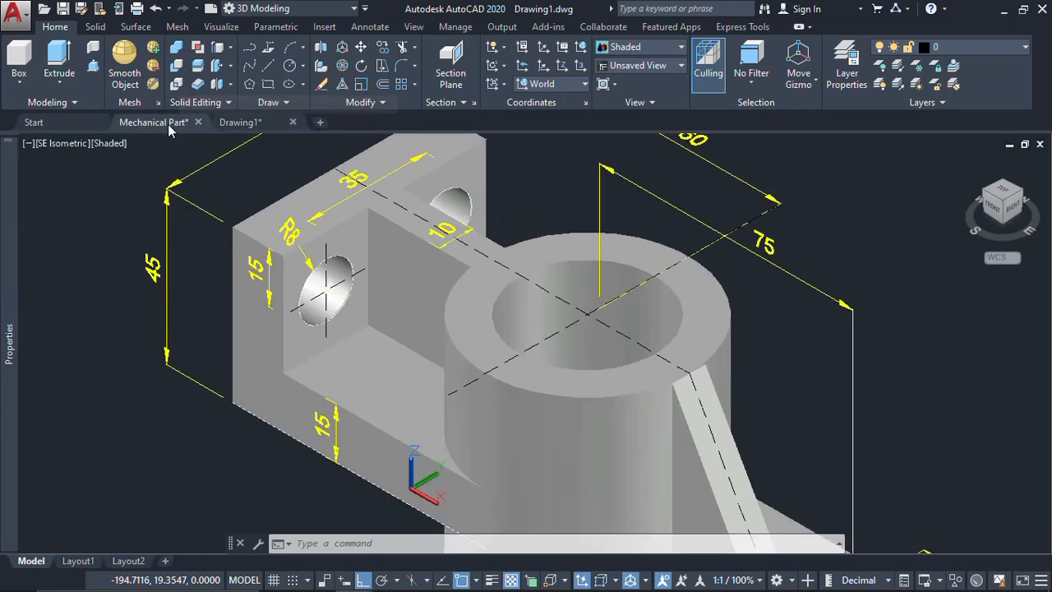
middle_click_drag(555, 423, 454, 341)
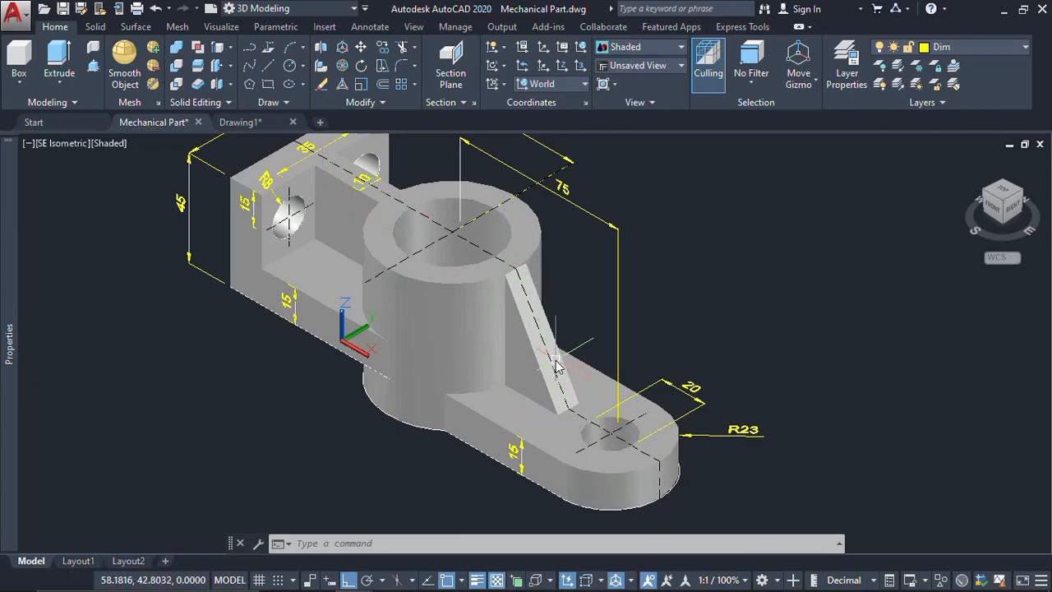
left_click(242, 123)
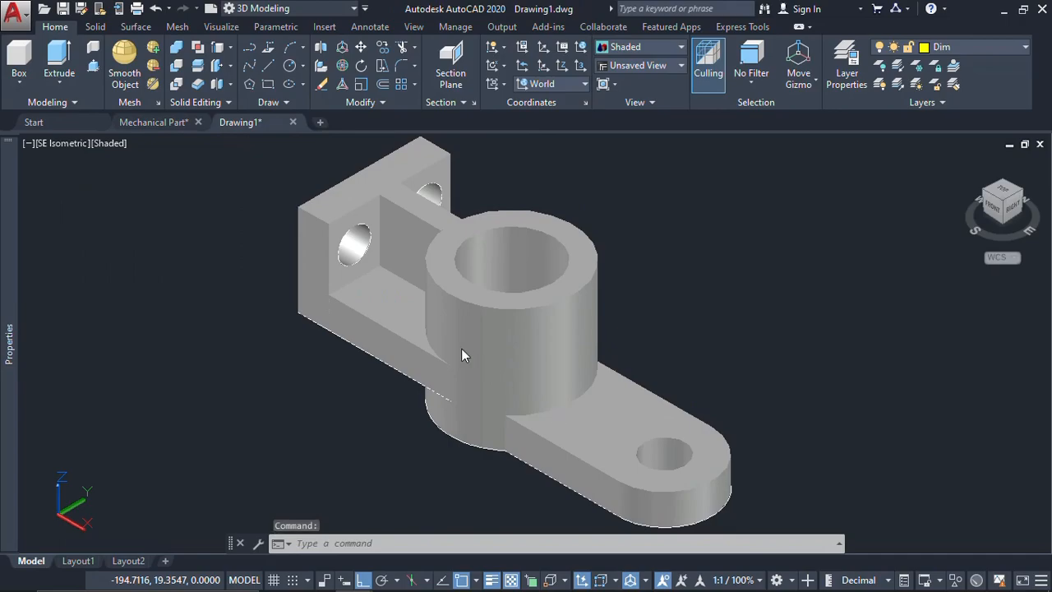
Create a wedge beside the part with length 25, width 10 and height 45.
scroll(459, 380, "down", 2)
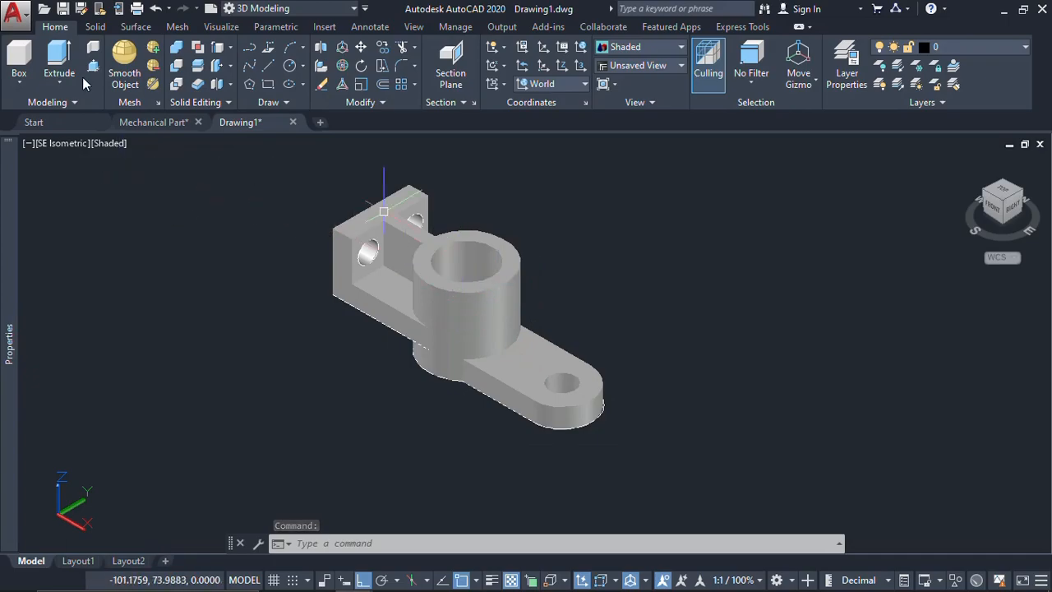
left_click(19, 84)
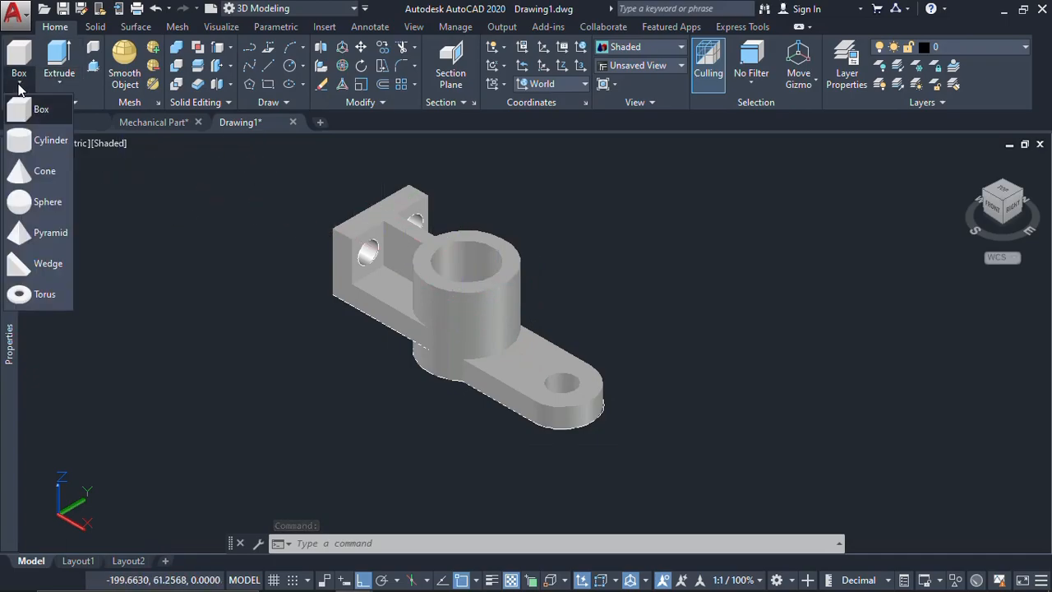
left_click(46, 261)
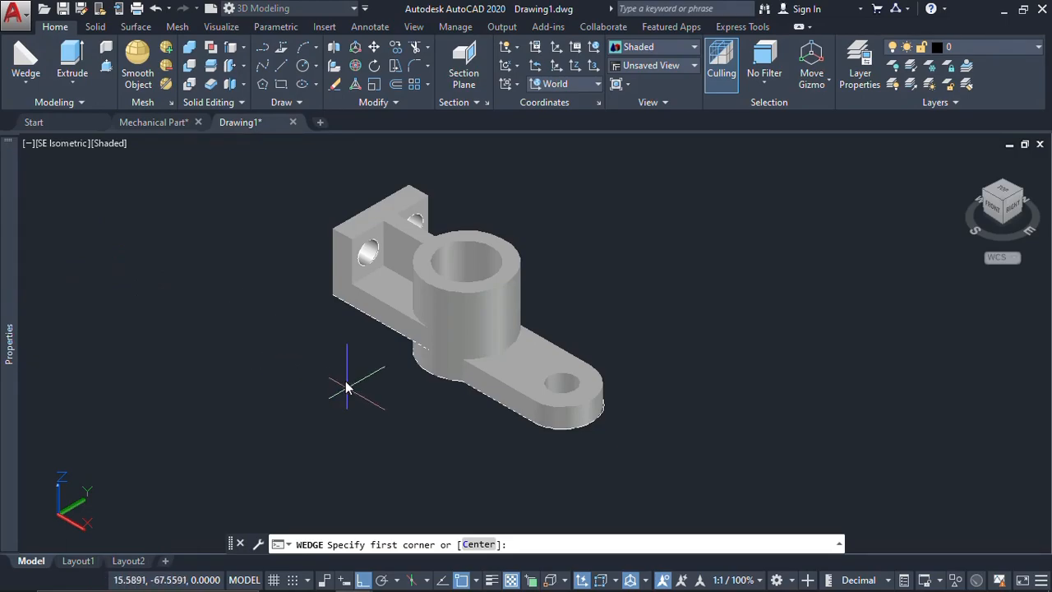
middle_click_drag(339, 341, 337, 315)
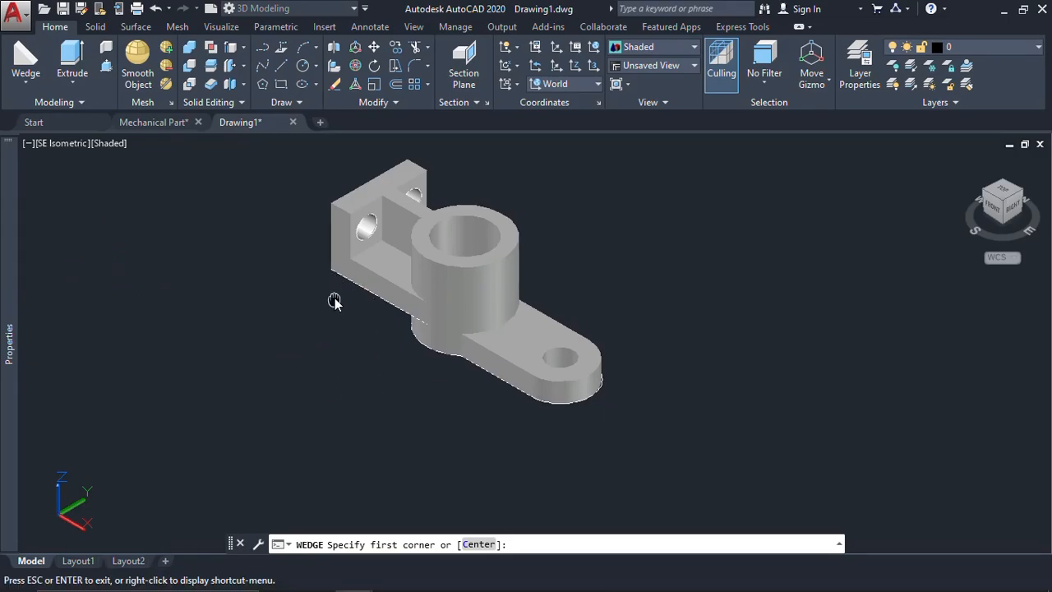
left_click(354, 411)
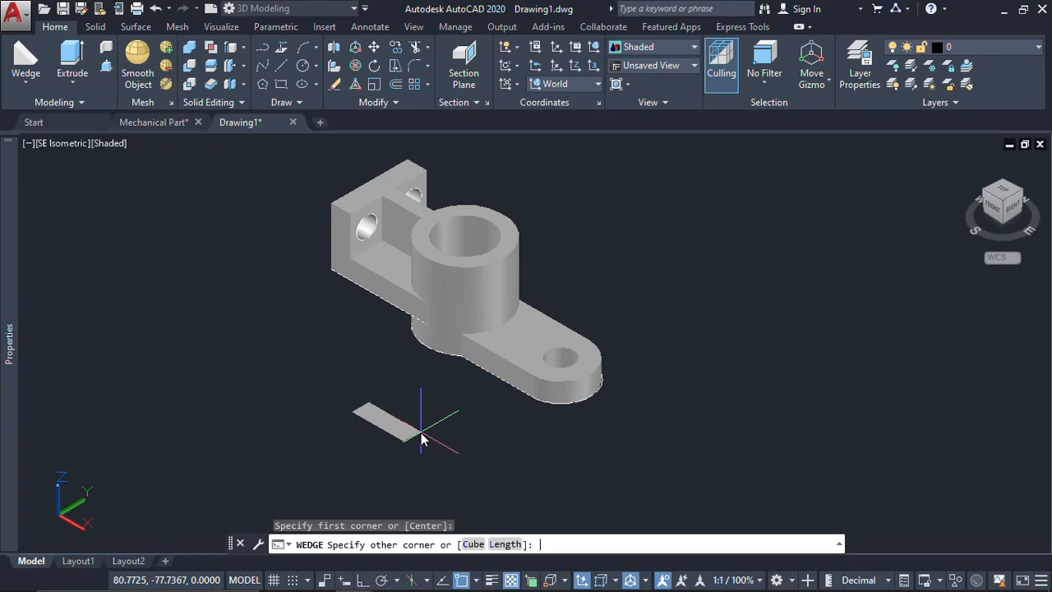
type("l")
key("Return")
key("F8")
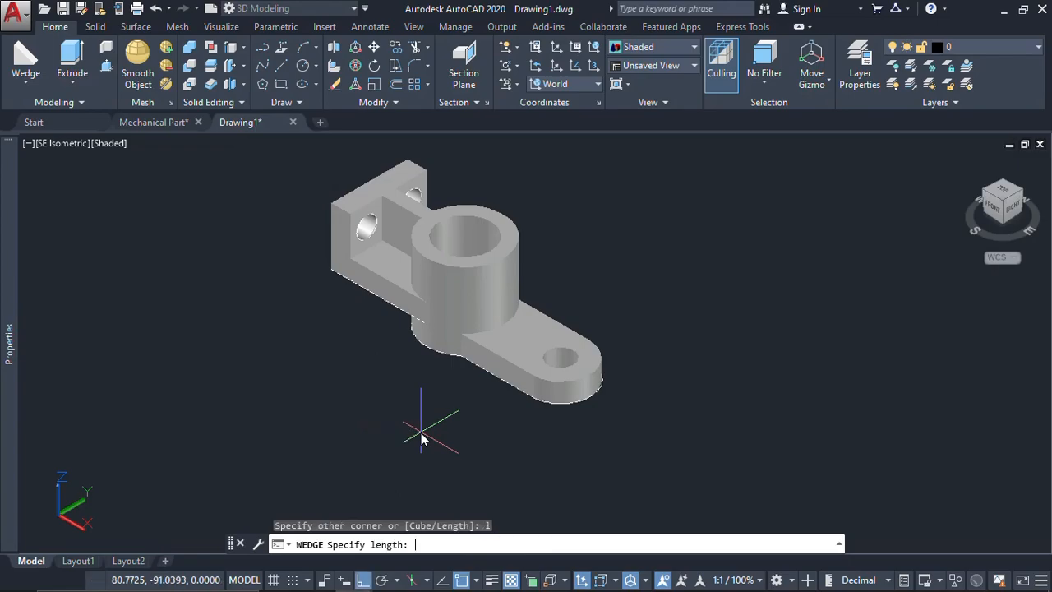
type("25")
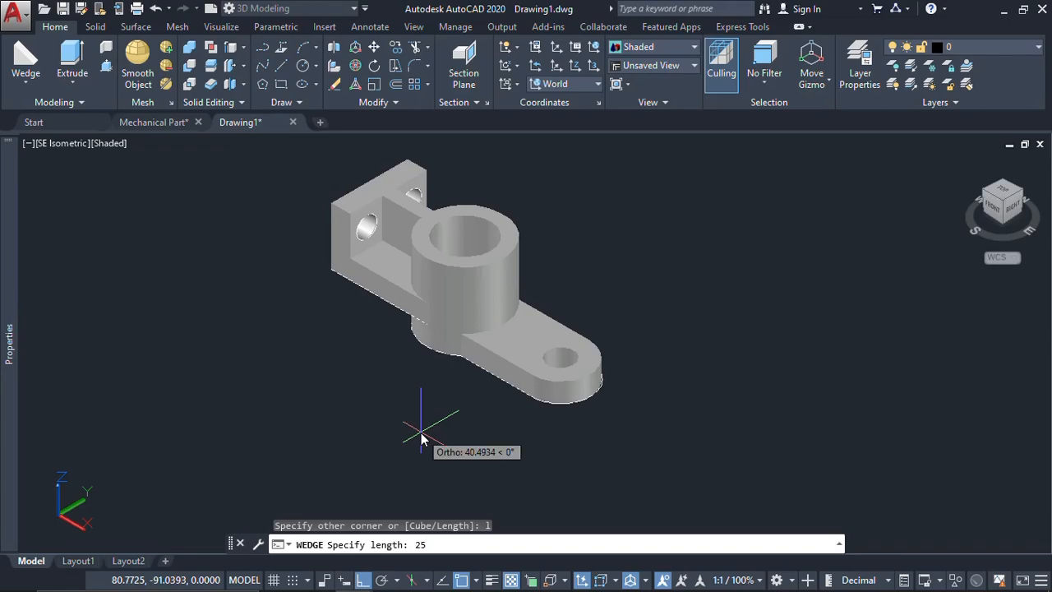
key("Return")
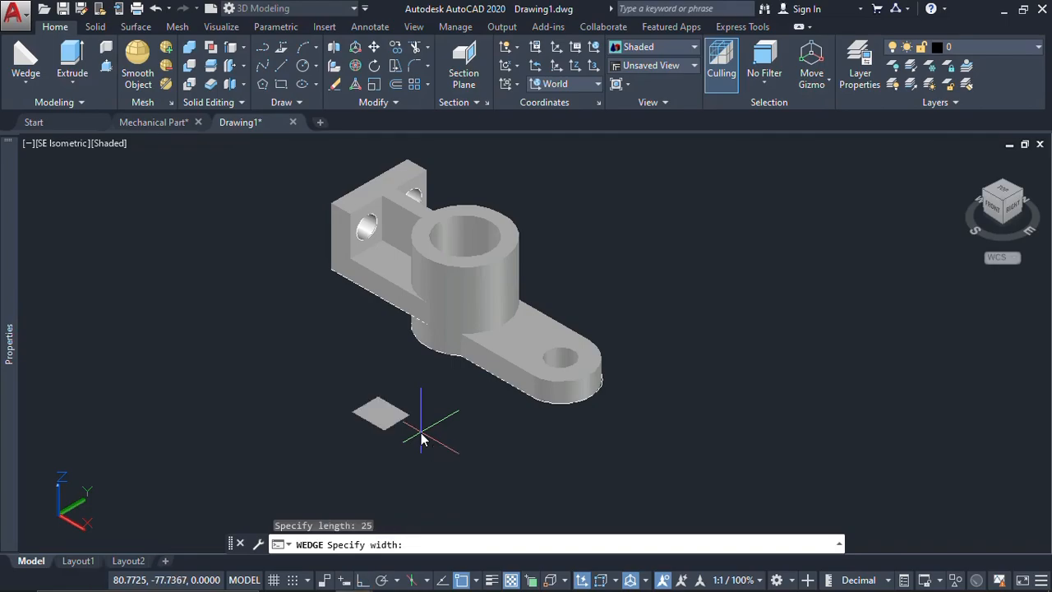
key("Return")
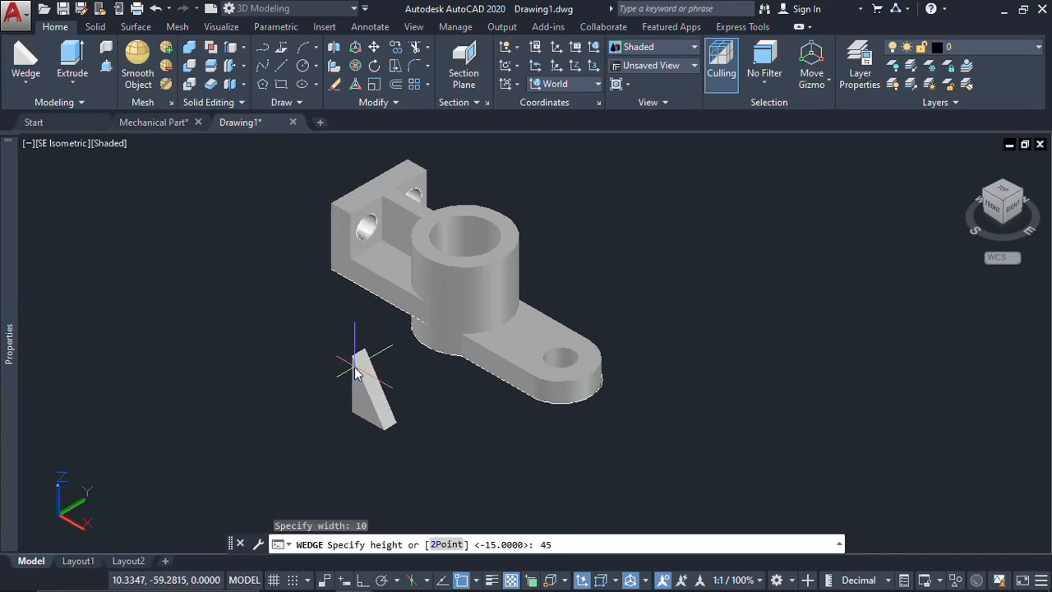
key("Return")
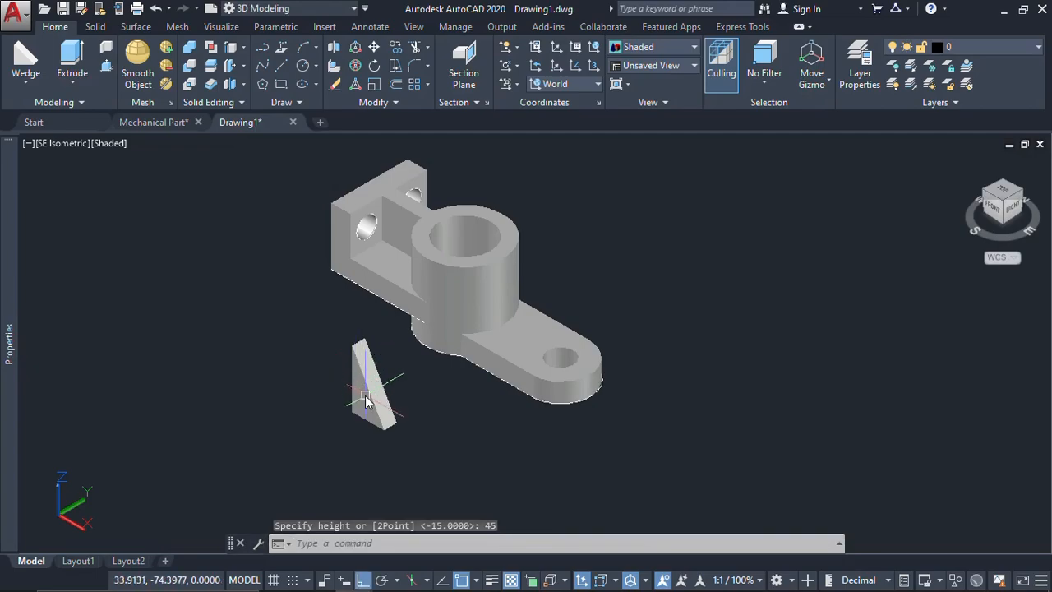
scroll(366, 400, "up", 2)
left_click(370, 383)
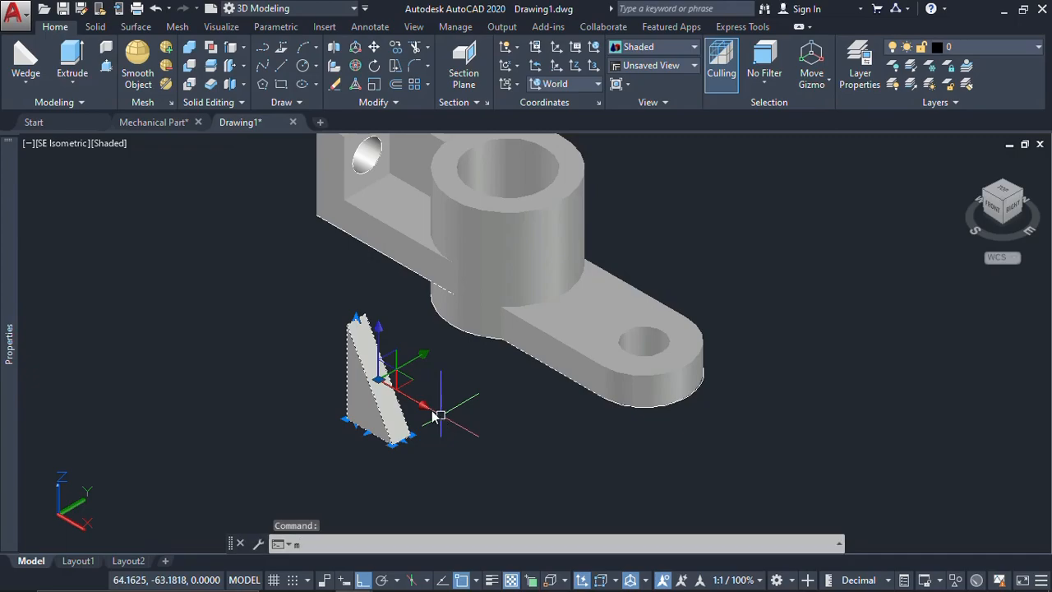
key("Escape")
key("ctrl+z")
Try to move the wedge by the midpoint of its top edge to a quadrant of the cylinder's upper outer rim.
left_click(368, 375)
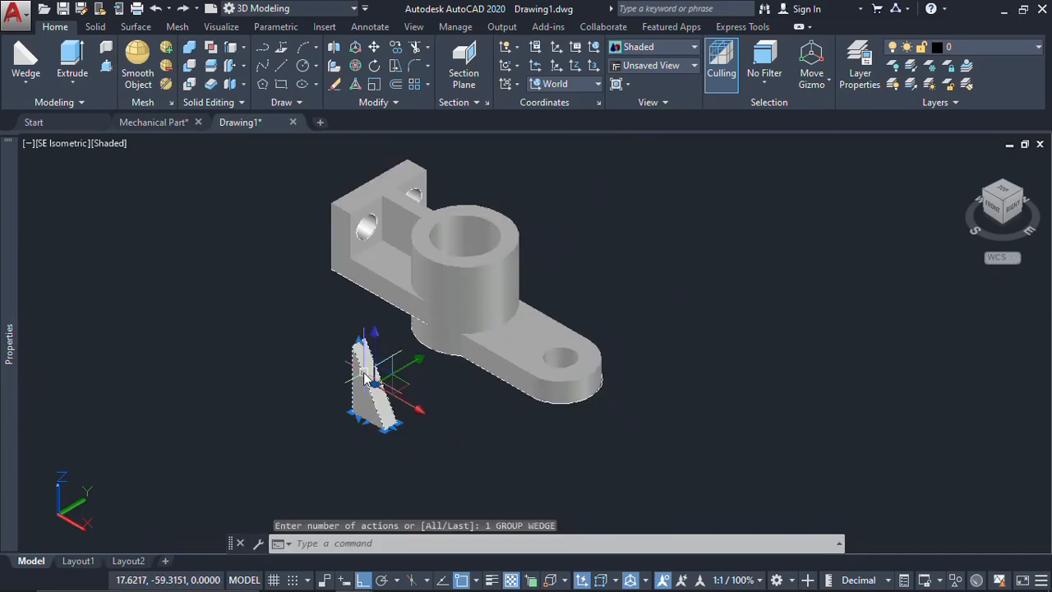
type("m")
key("Return")
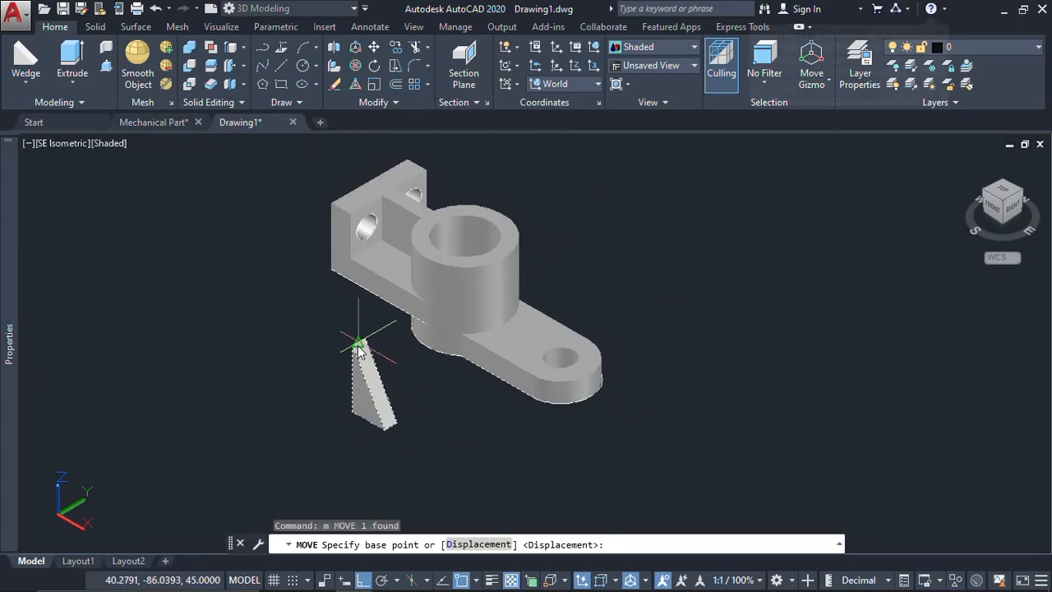
scroll(359, 346, "up", 3)
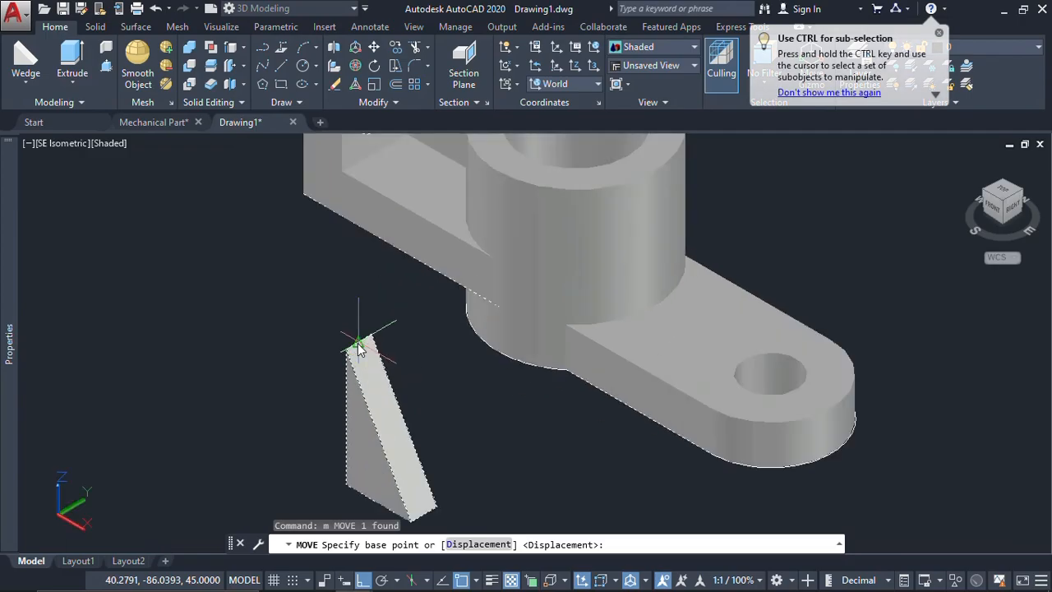
left_click(358, 346)
scroll(358, 346, "down", 3)
middle_click_drag(439, 309, 355, 359)
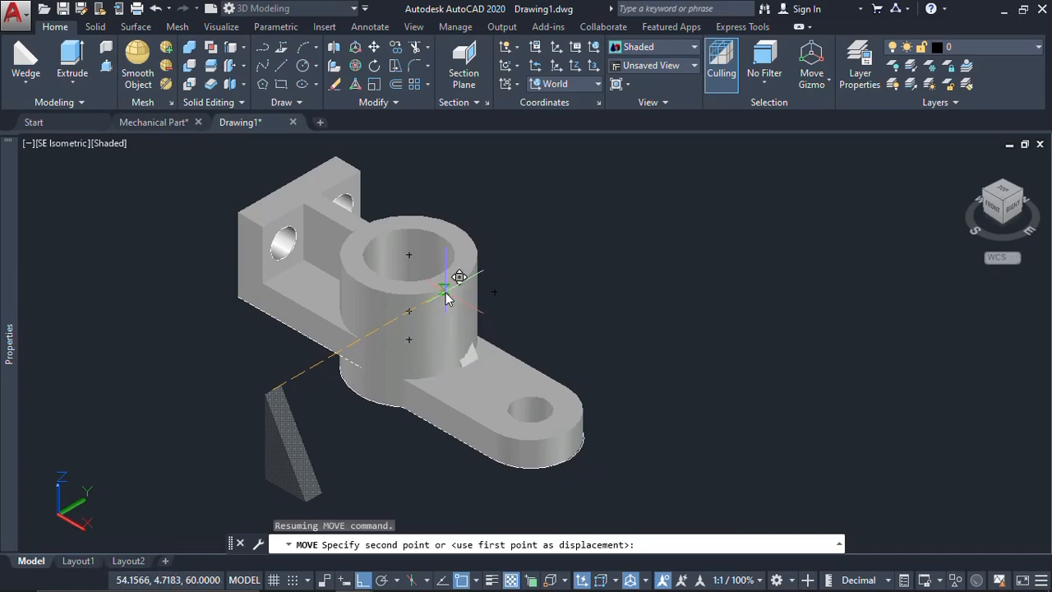
scroll(448, 298, "up", 3)
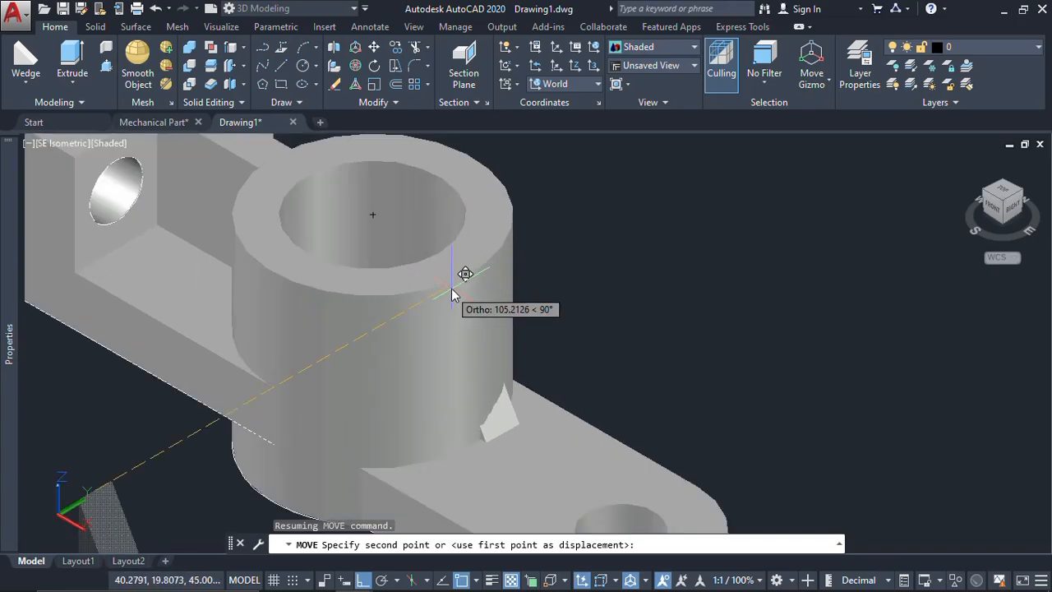
right_click(455, 290, "shift")
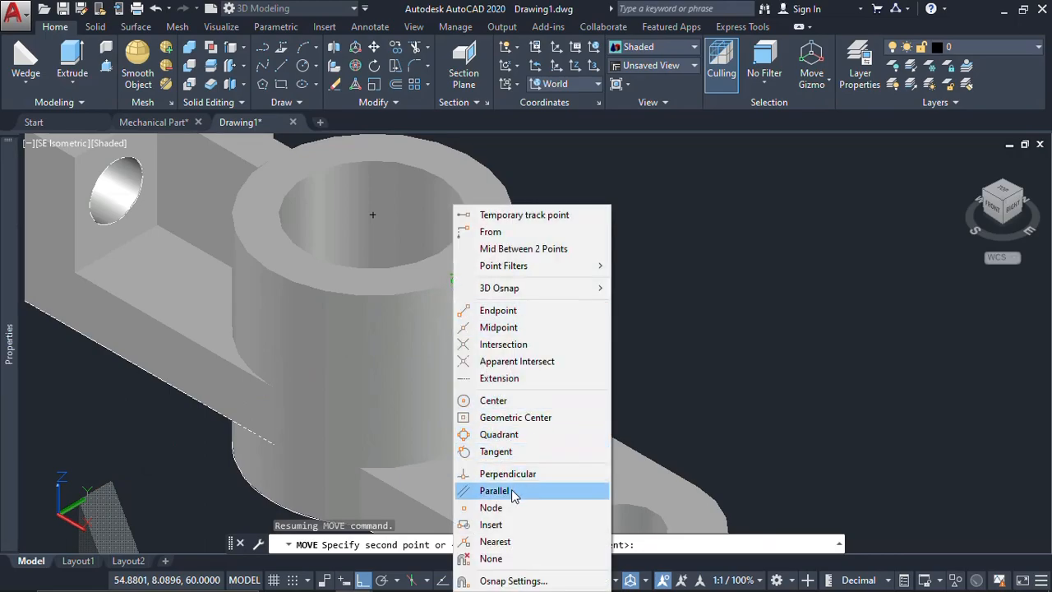
left_click(505, 435)
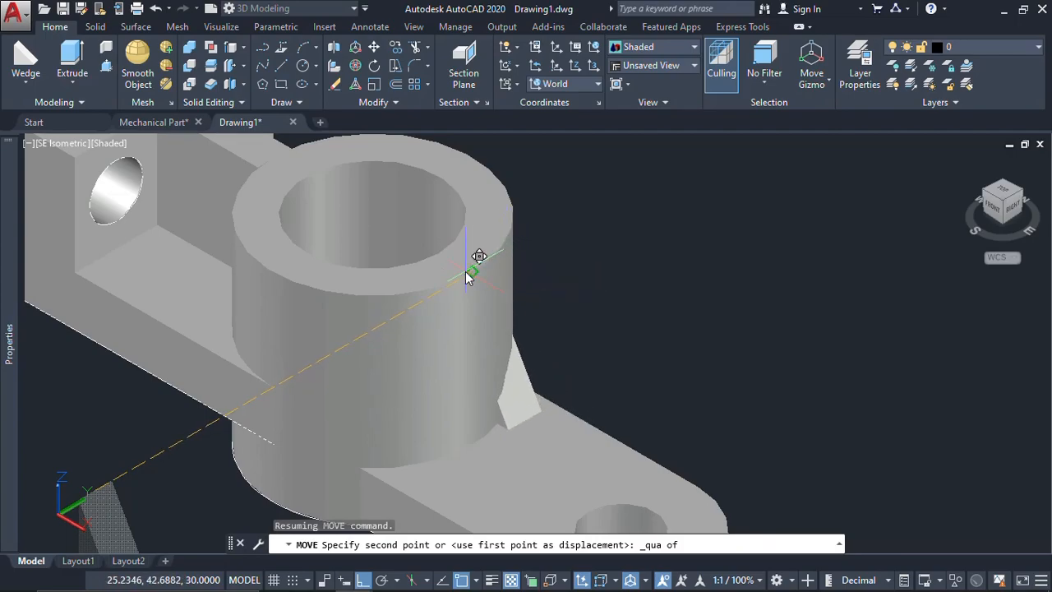
scroll(473, 276, "down", 3)
scroll(464, 249, "up", 1)
key("Escape")
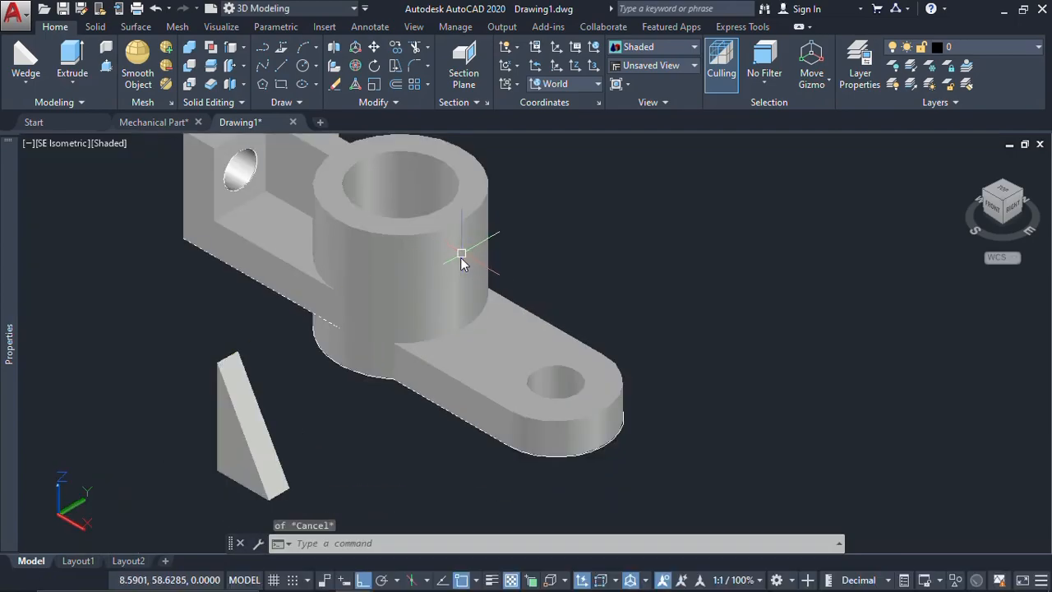
Draw a straight guide line from the midpoint of the flange's top outer edge across the cylinder's centre and beyond the base arm.
type("l")
key("Return")
scroll(464, 274, "down", 3)
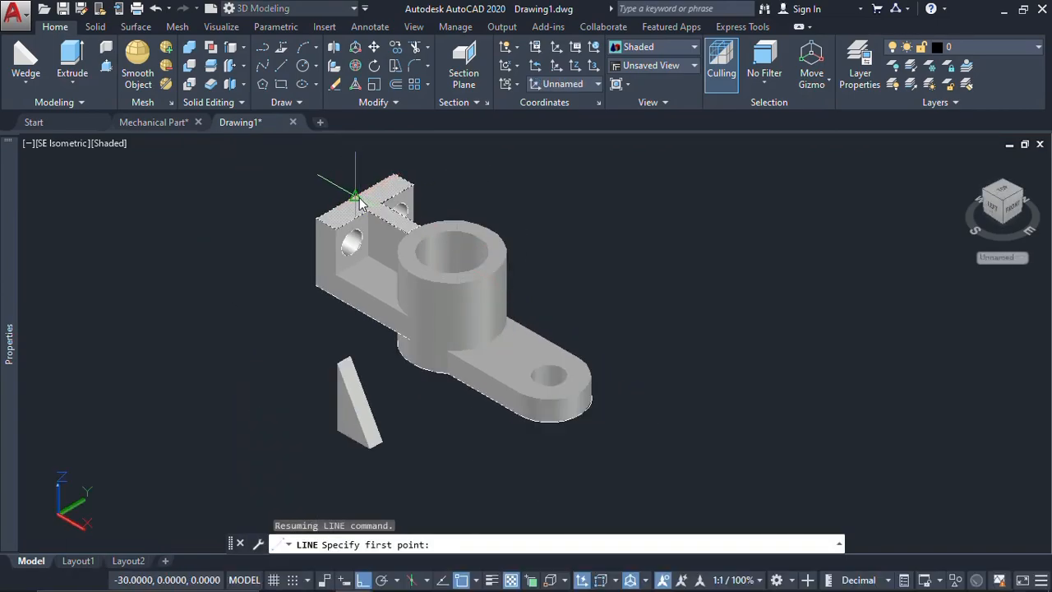
left_click(361, 200)
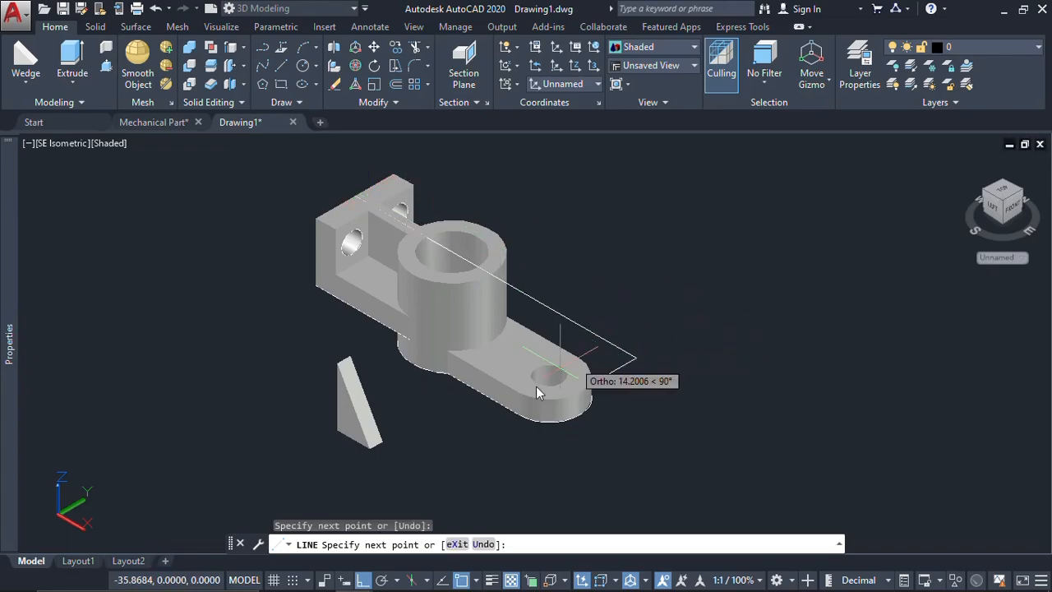
key("Escape")
Move the wedge by the midpoint of its top edge to the free end of the guide line.
left_click(354, 407)
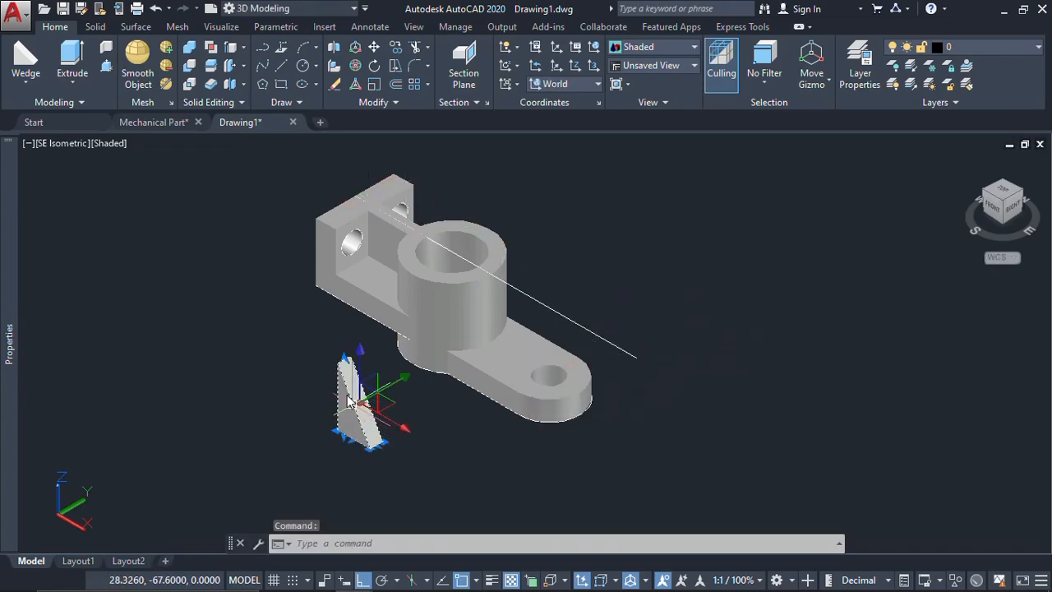
type("m")
key("Return")
scroll(346, 362, "up", 2)
left_click(345, 360)
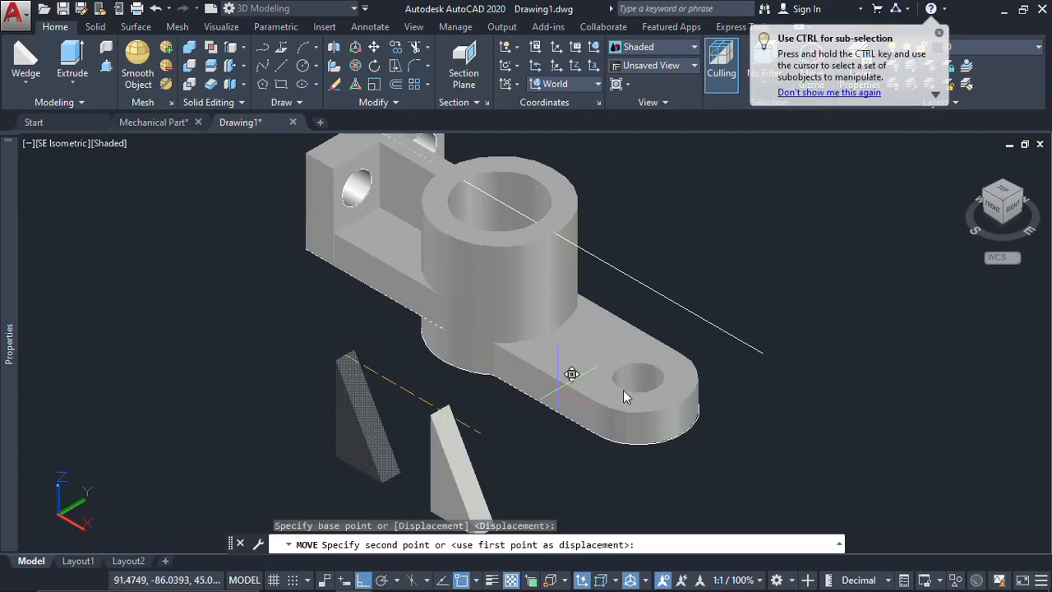
left_click(763, 359)
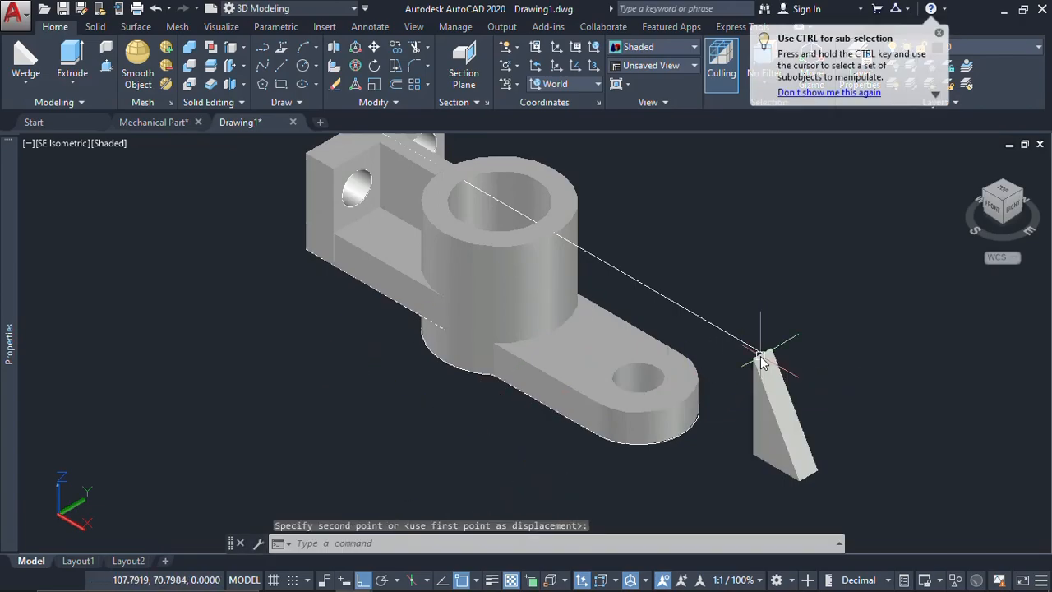
Move the wedge by its top edge midpoint along the guide line to the cylinder's upper outer rim.
left_click(757, 385)
scroll(757, 385, "up", 3)
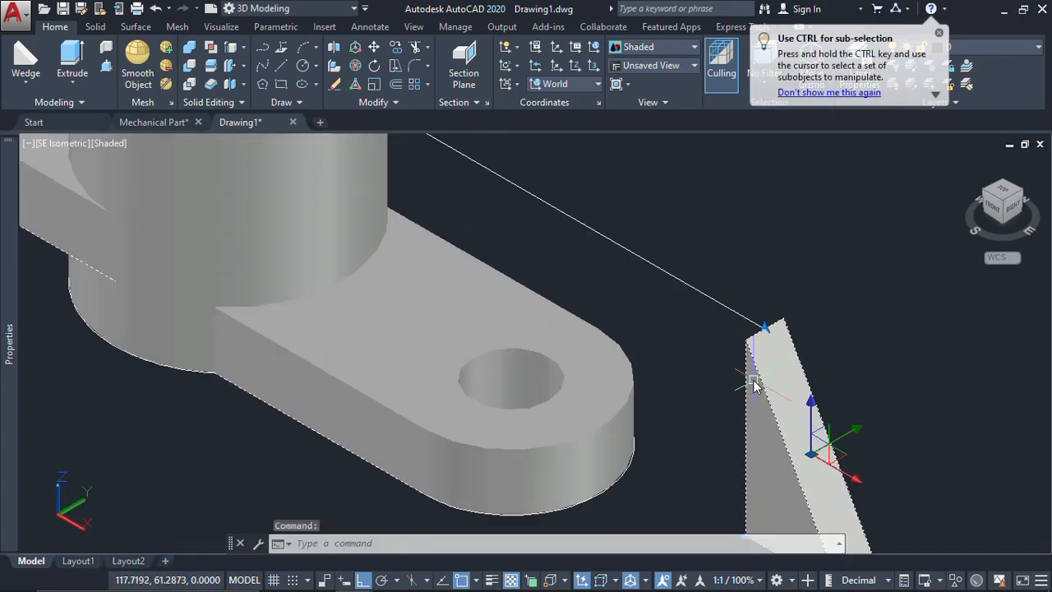
type("m")
key("Return")
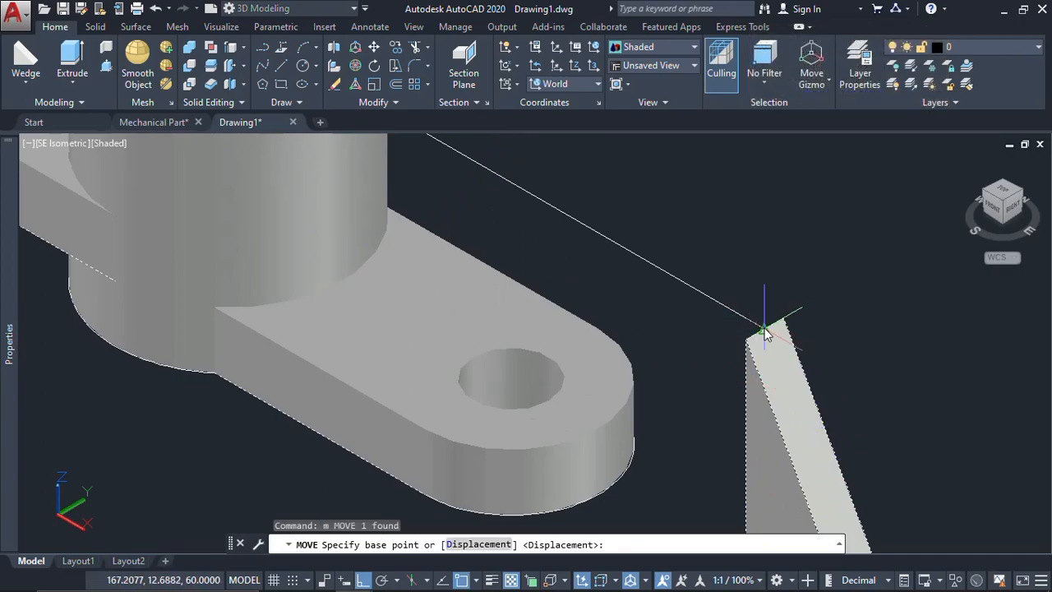
left_click(769, 328)
middle_click_drag(602, 260, 698, 402)
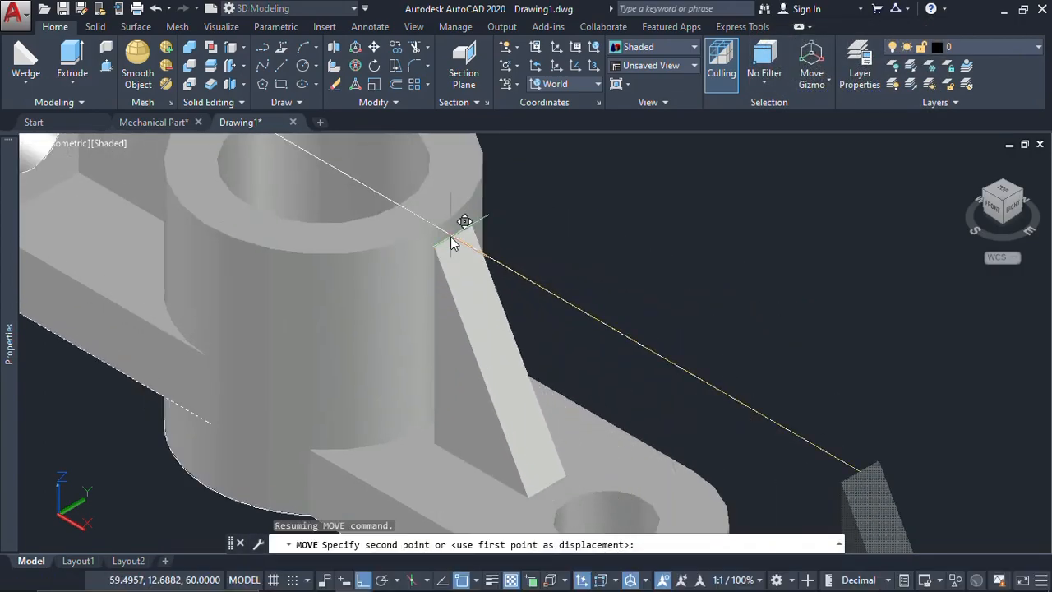
scroll(450, 237, "up", 3)
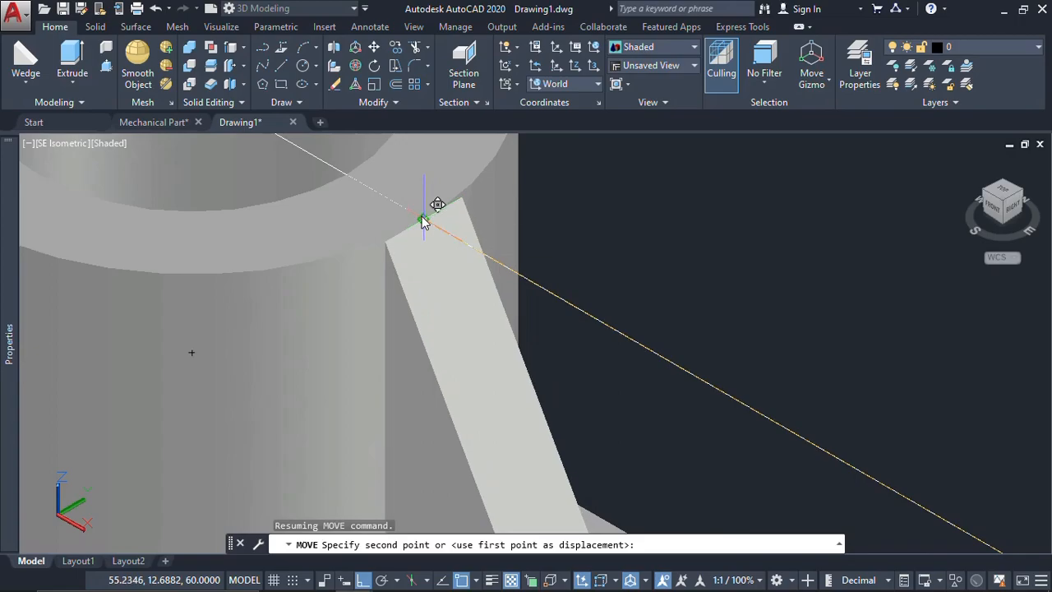
left_click(423, 217)
Erase the guide line running across the cylinder.
scroll(536, 287, "down", 5)
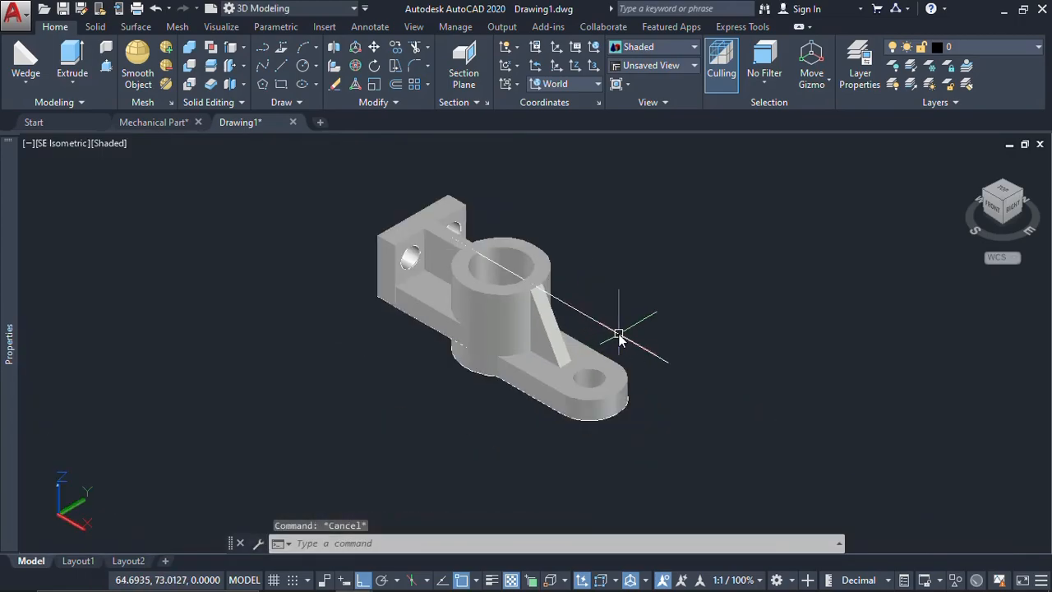
key("Escape")
type("e")
key("Return")
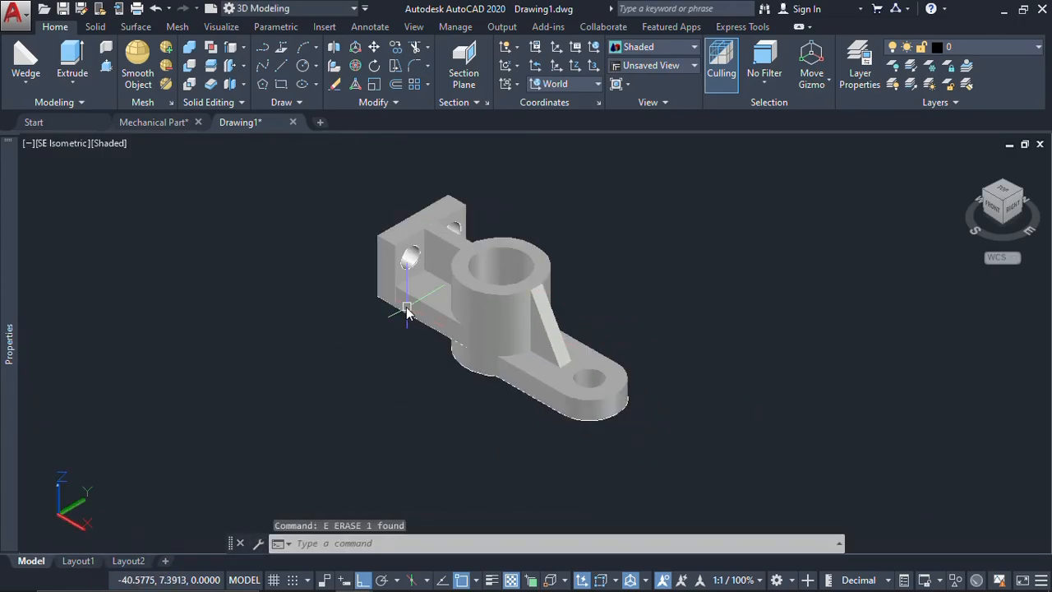
Move all the part's solids, including flange, web, cylinder, rib and base arm, away from the 2D construction geometry.
scroll(424, 294, "up", 2)
scroll(354, 337, "up", 1)
scroll(371, 342, "up", 1)
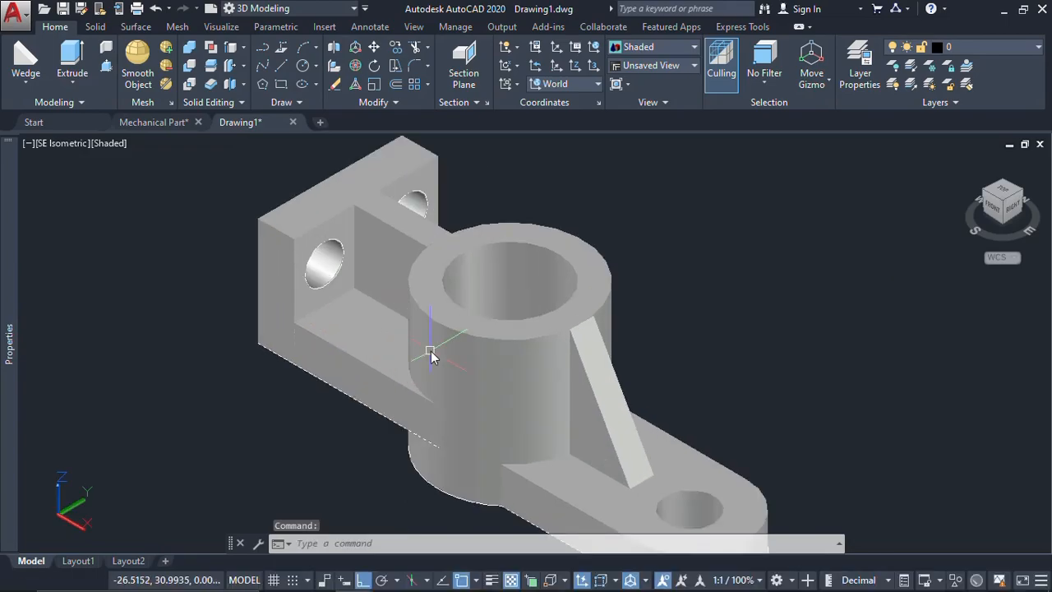
scroll(453, 336, "up", 1)
scroll(465, 352, "down", 3)
middle_click_drag(465, 353, 469, 357)
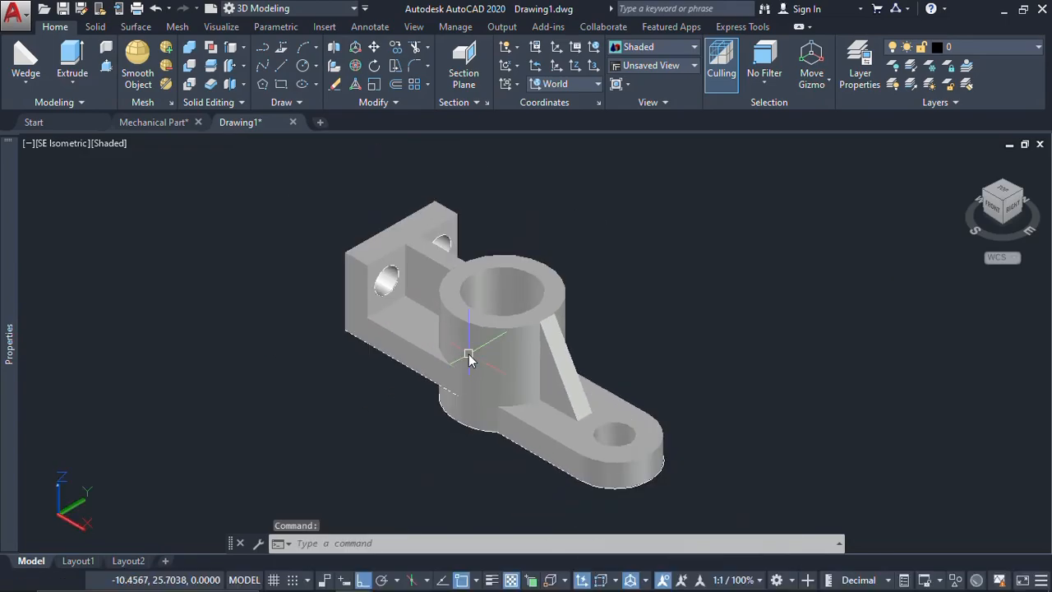
left_click(407, 337, "ctrl")
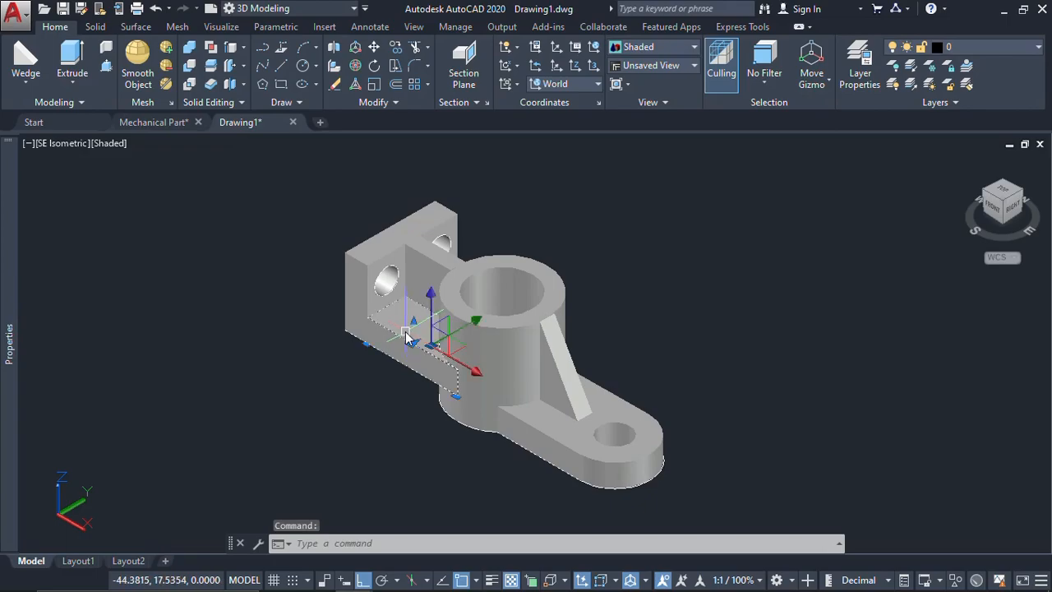
left_click(375, 266, "ctrl")
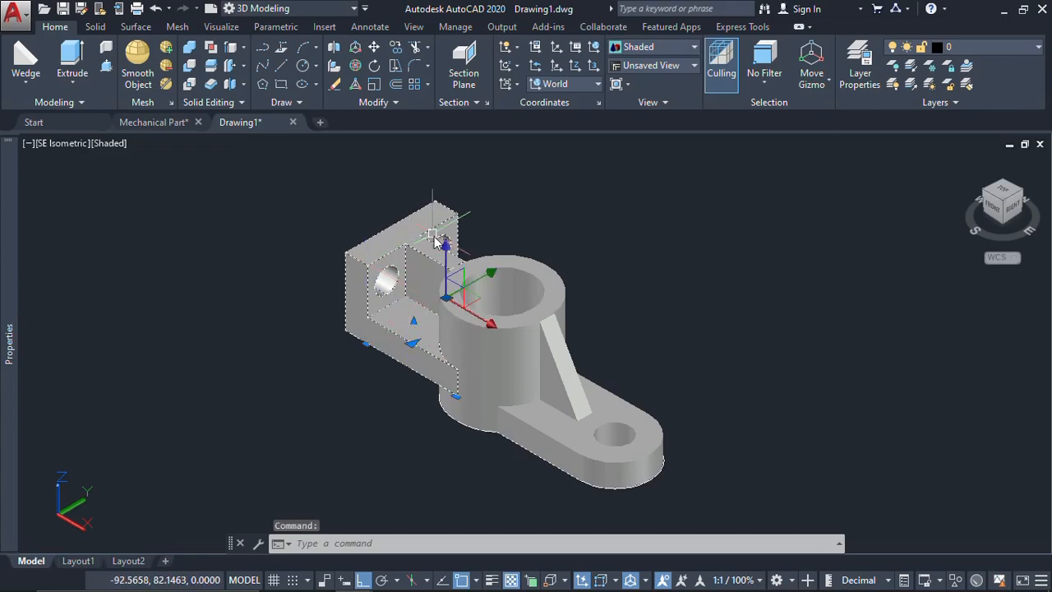
left_click(491, 355, "ctrl")
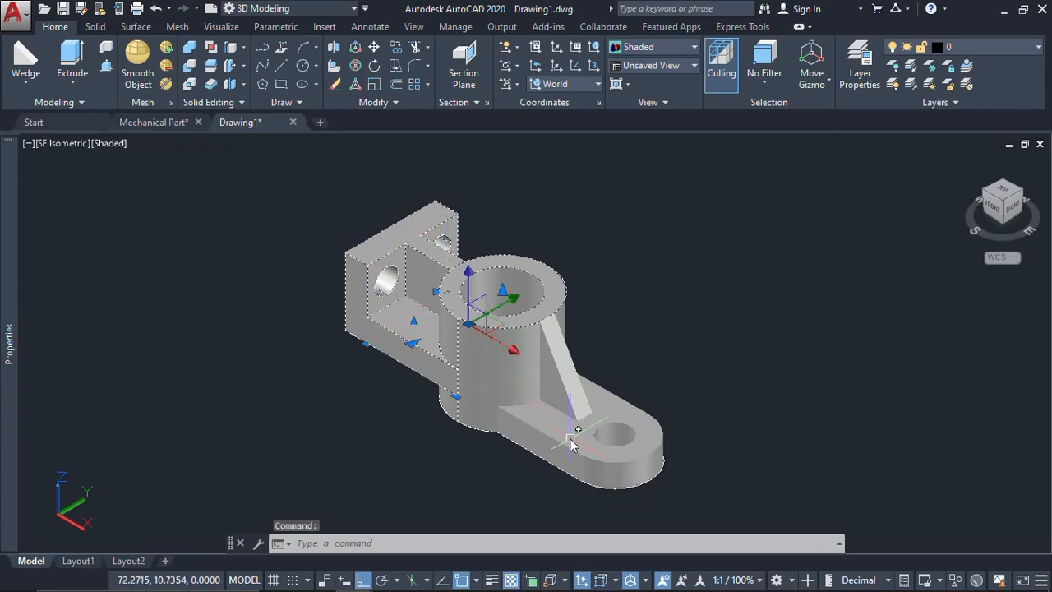
left_click(566, 409, "ctrl")
middle_click_drag(609, 401, 528, 399, "shift")
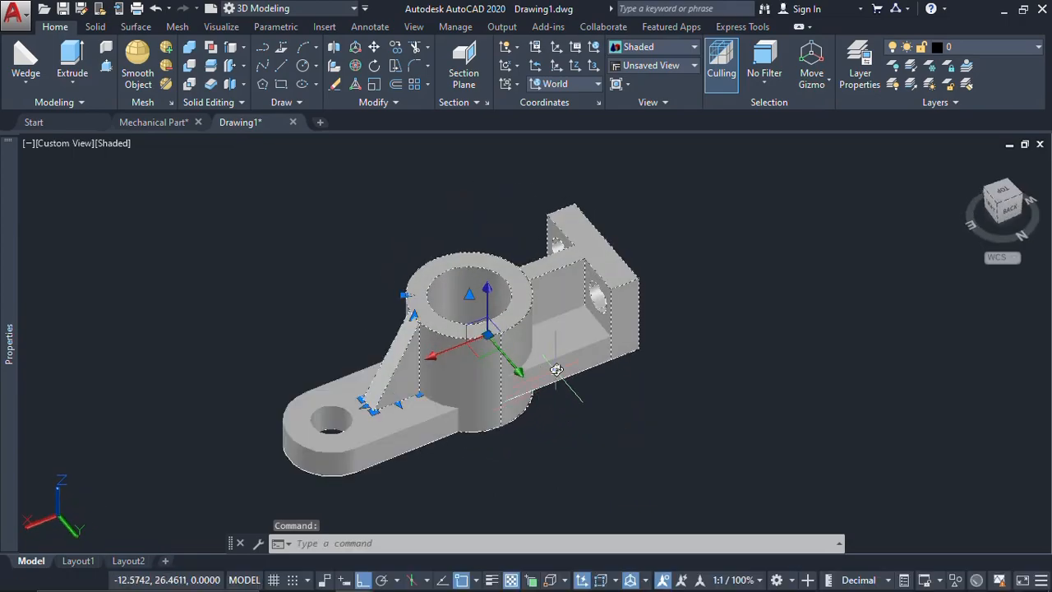
middle_click_drag(592, 411, 625, 362)
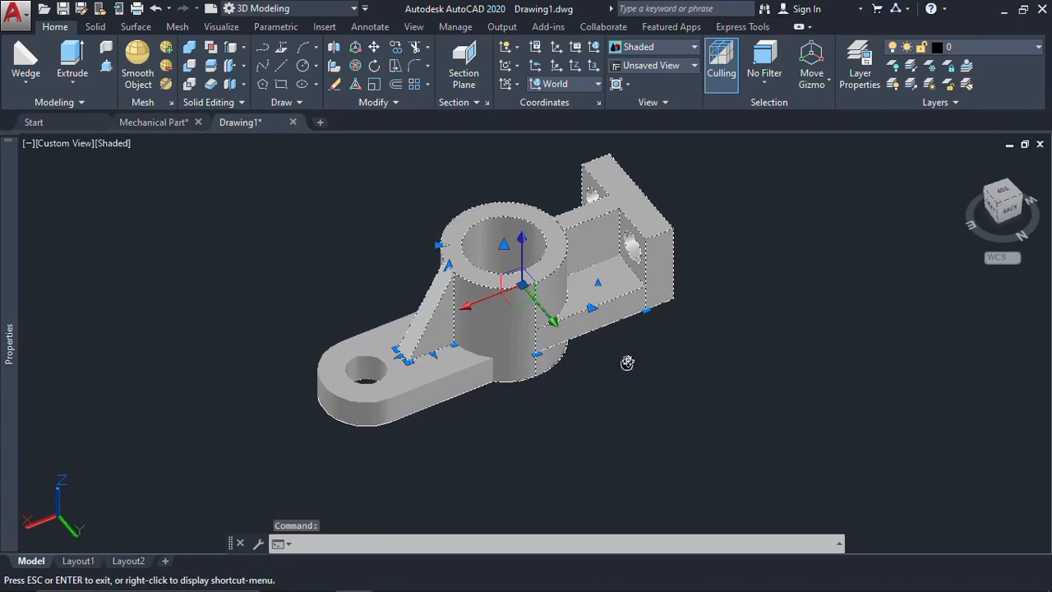
left_click(428, 383, "ctrl")
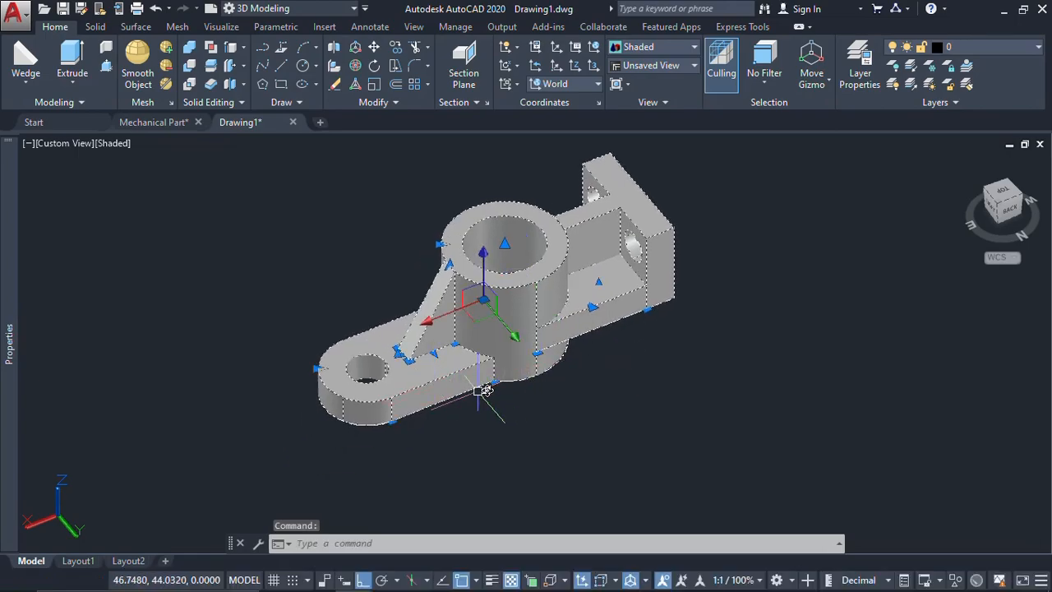
type("m")
key("Return")
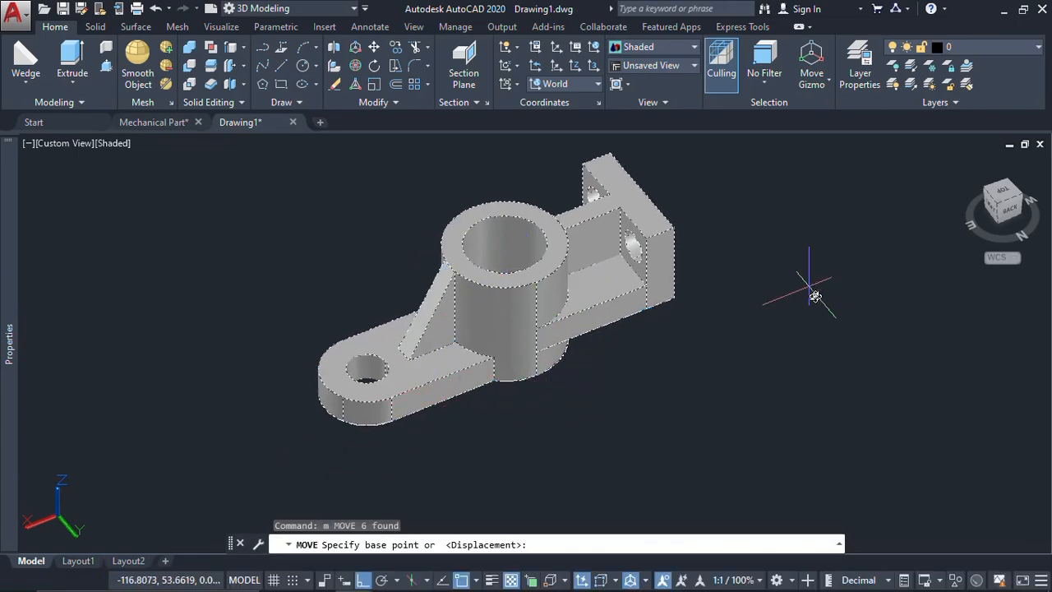
left_click(787, 304)
middle_click_drag(579, 409, 689, 364)
left_click(689, 366)
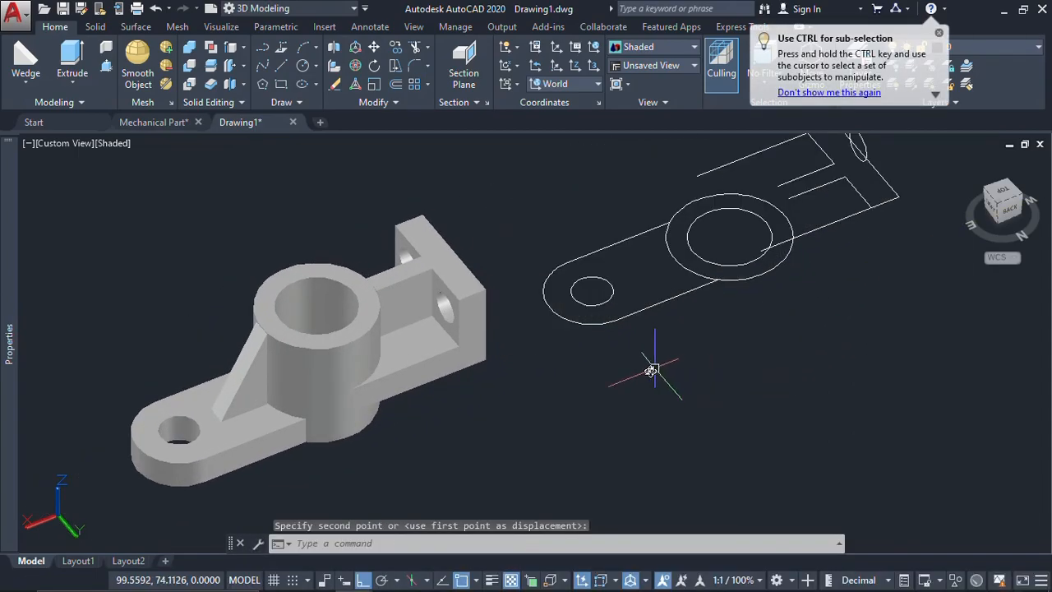
Erase all the leftover 2D construction lines and circles beside the solid part.
key("Escape")
scroll(650, 366, "down", 2)
left_click(858, 166)
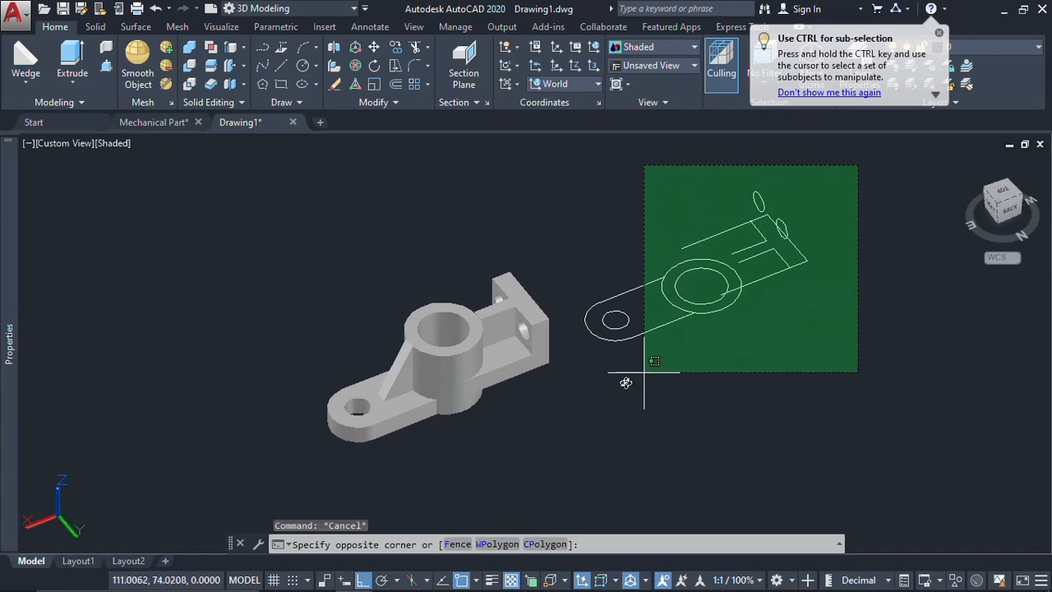
left_click(580, 401)
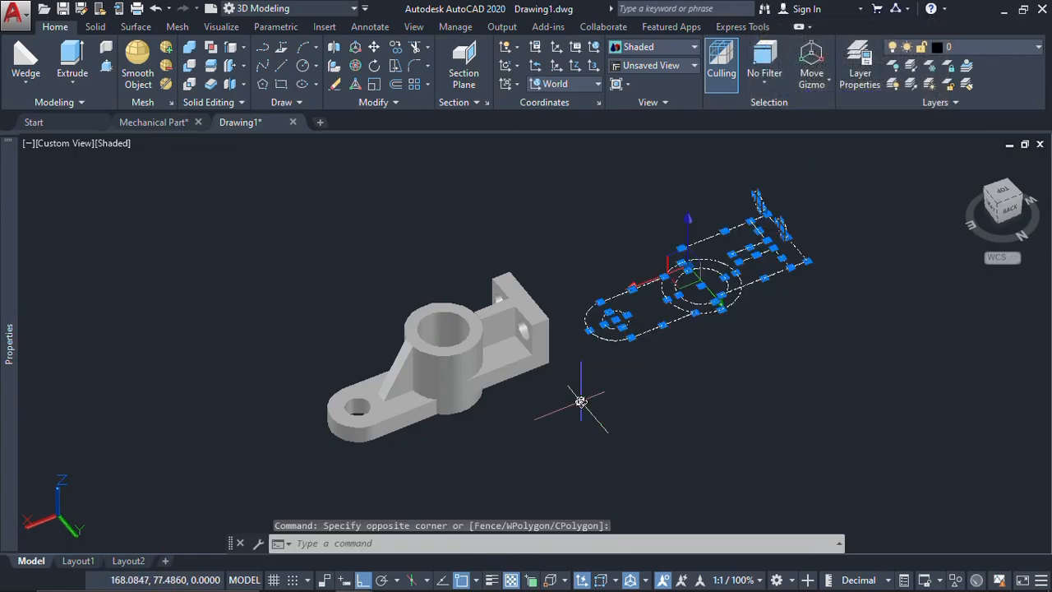
type("e")
key("Return")
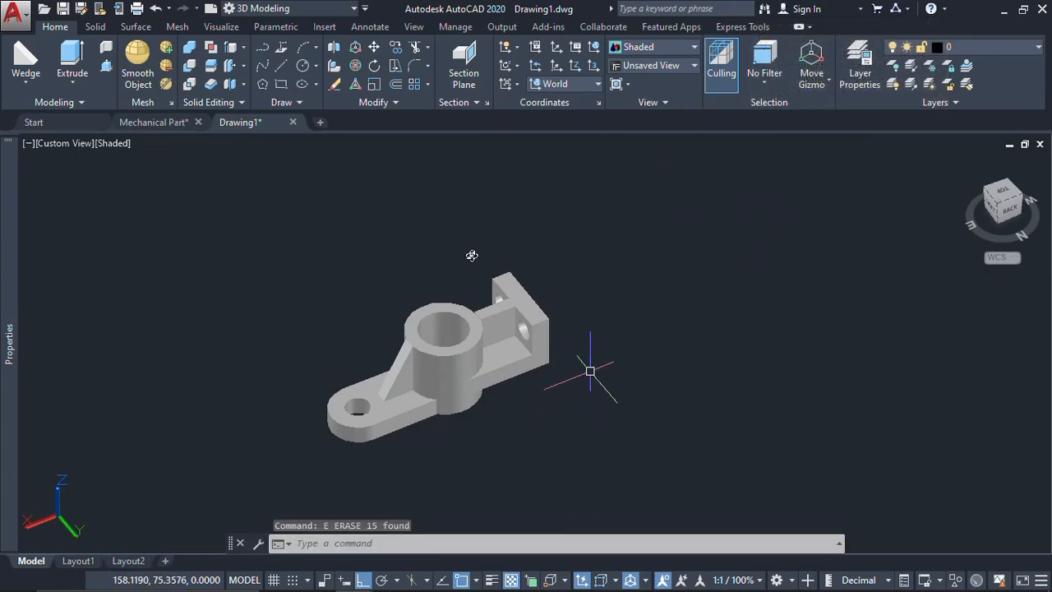
Switch to the SW Isometric view, union all the part's solids into one and select the result to check it.
left_click(68, 143)
left_click(133, 283)
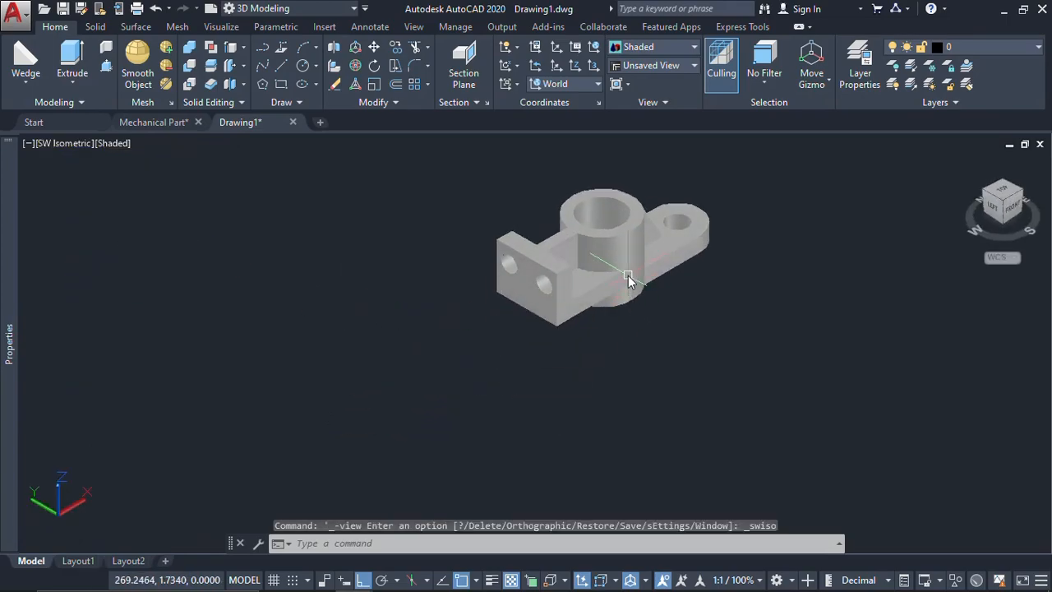
scroll(614, 268, "up", 1)
middle_click_drag(614, 267, 552, 340)
scroll(508, 332, "up", 2)
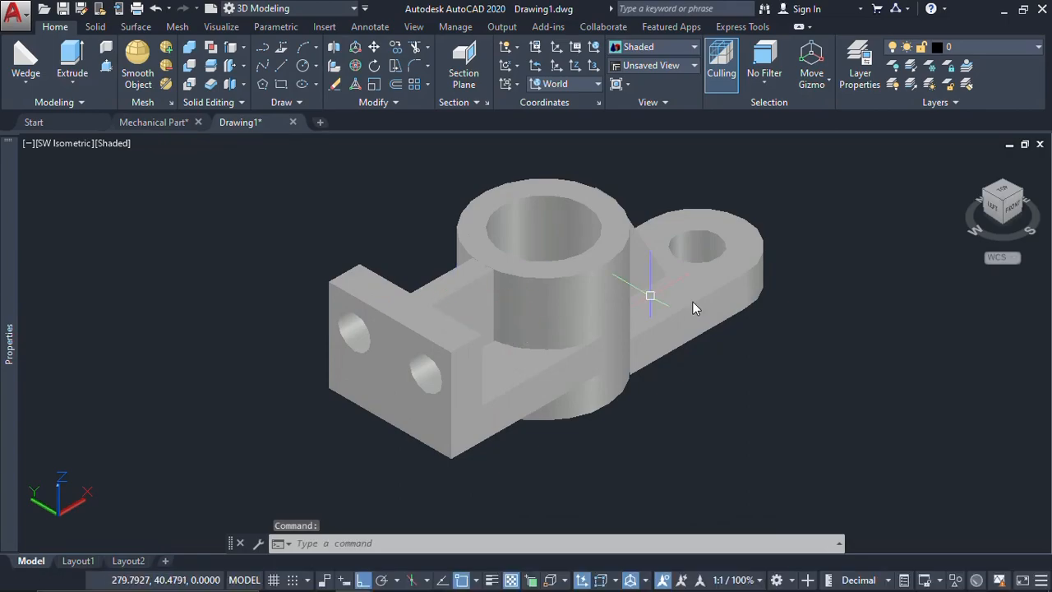
left_click(818, 171)
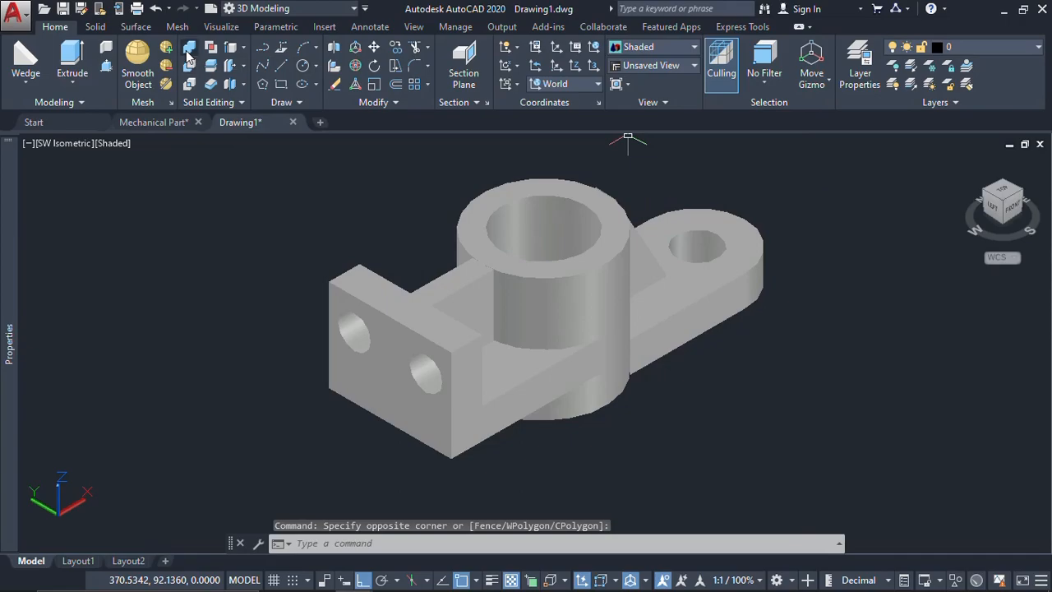
left_click(864, 164)
left_click(302, 457)
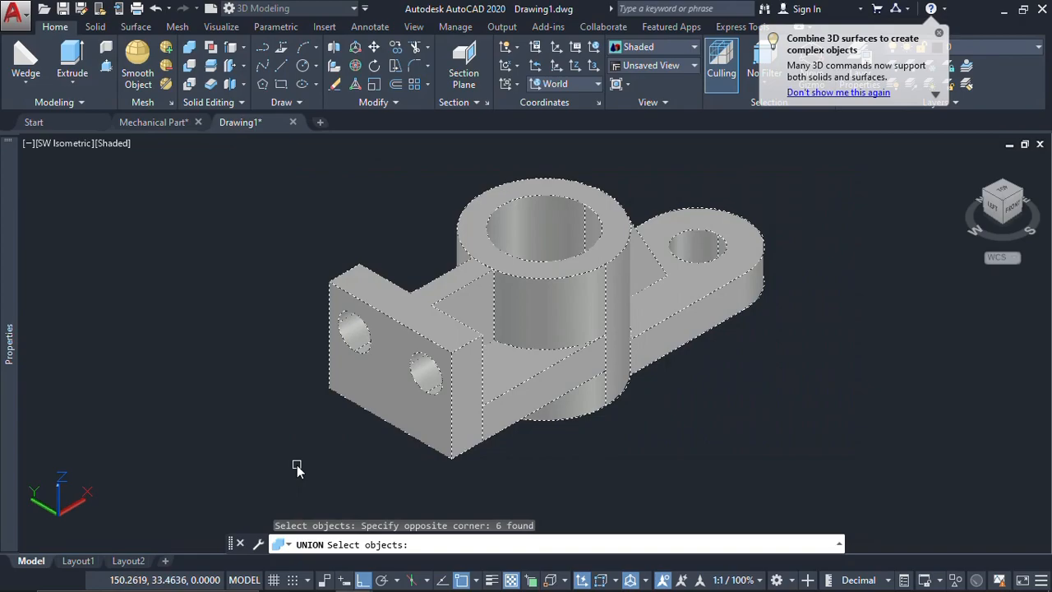
key("Return")
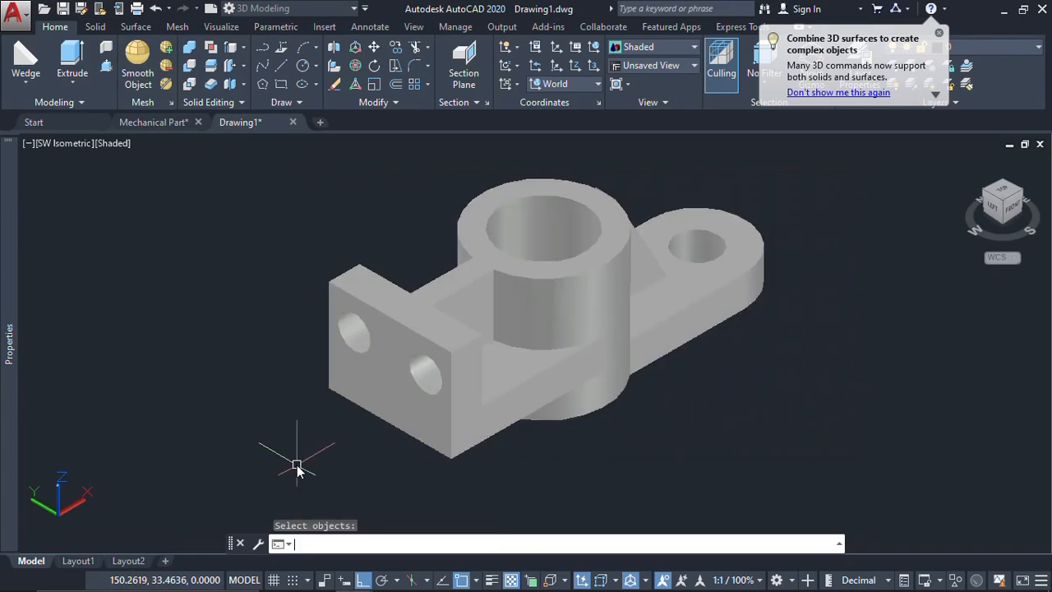
left_click(440, 444)
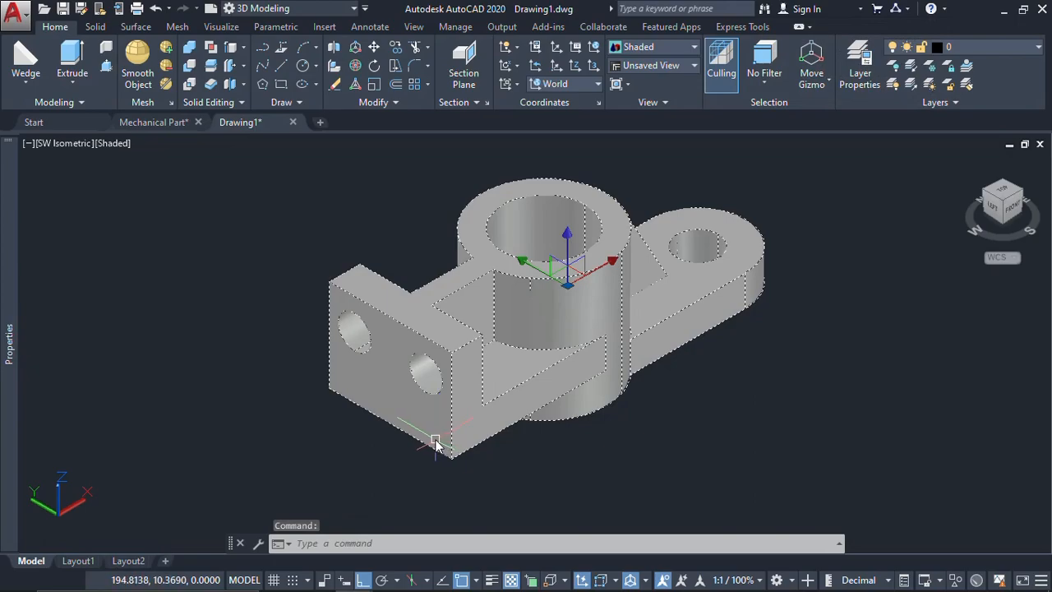
Switch to the SE Isometric view and frame the finished part.
left_click(58, 143)
left_click(102, 301)
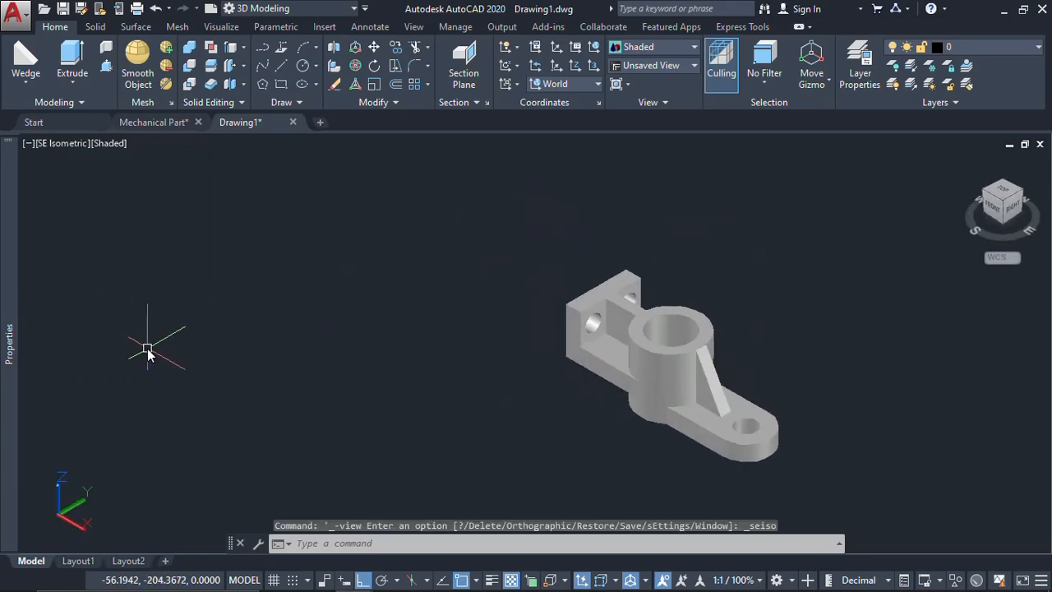
scroll(634, 369, "up", 2)
scroll(634, 366, "up", 2)
middle_click_drag(635, 367, 411, 340)
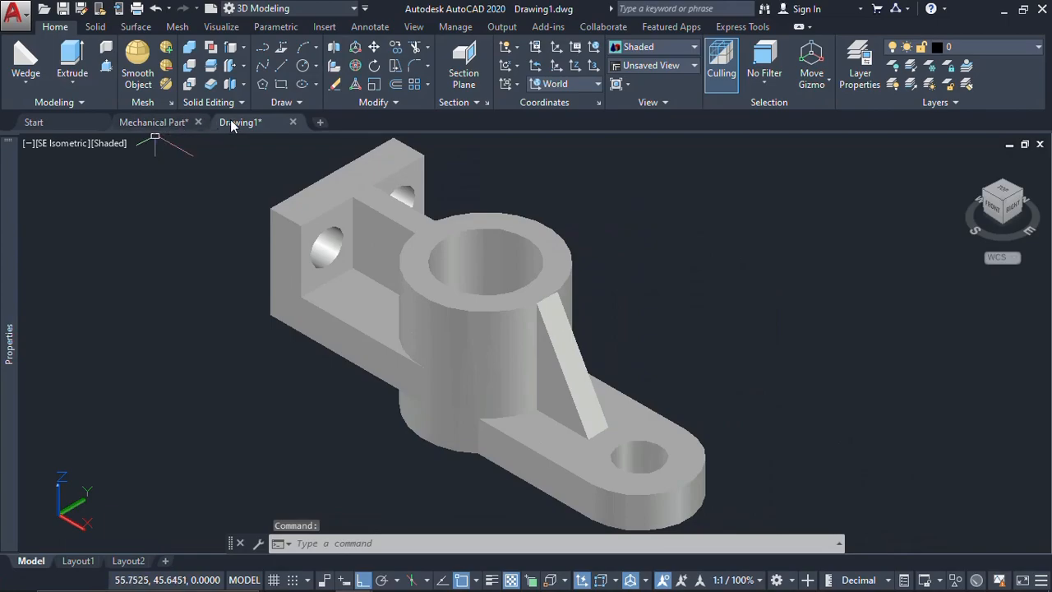
Compare the part with the dimensioned Mechanical Part drawing and close that reference drawing without saving its changes.
left_click(164, 124)
scroll(316, 284, "down", 3)
middle_click_drag(320, 284, 379, 321)
scroll(352, 299, "up", 2)
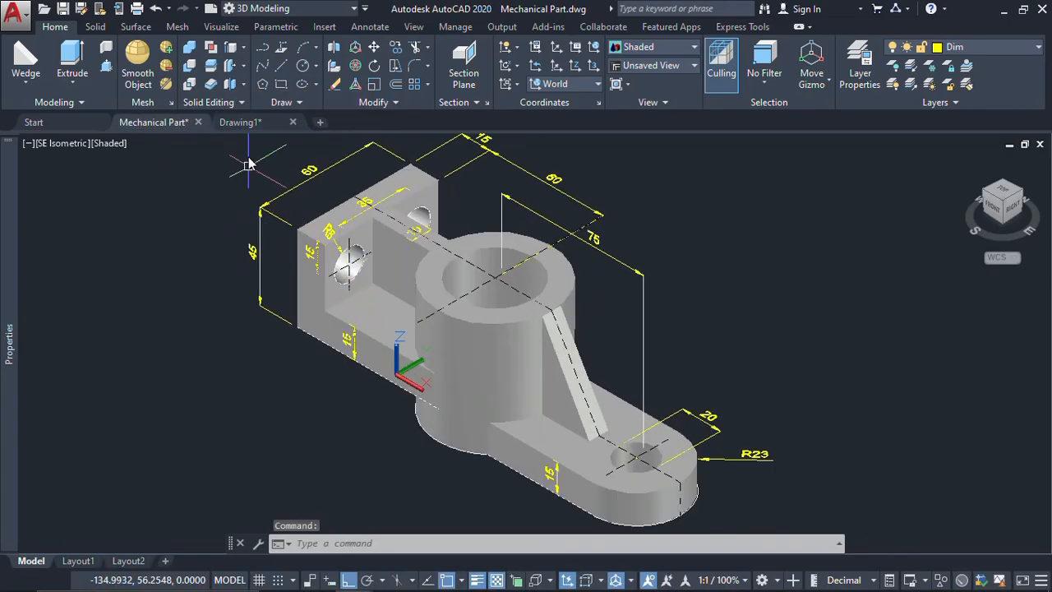
mouse_move(251, 123)
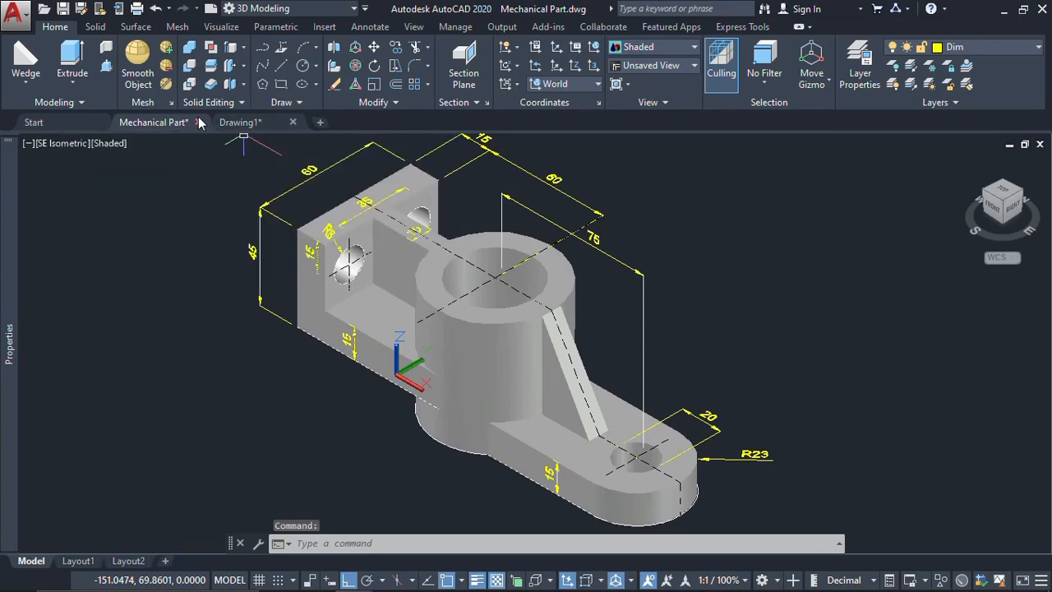
left_click(199, 121)
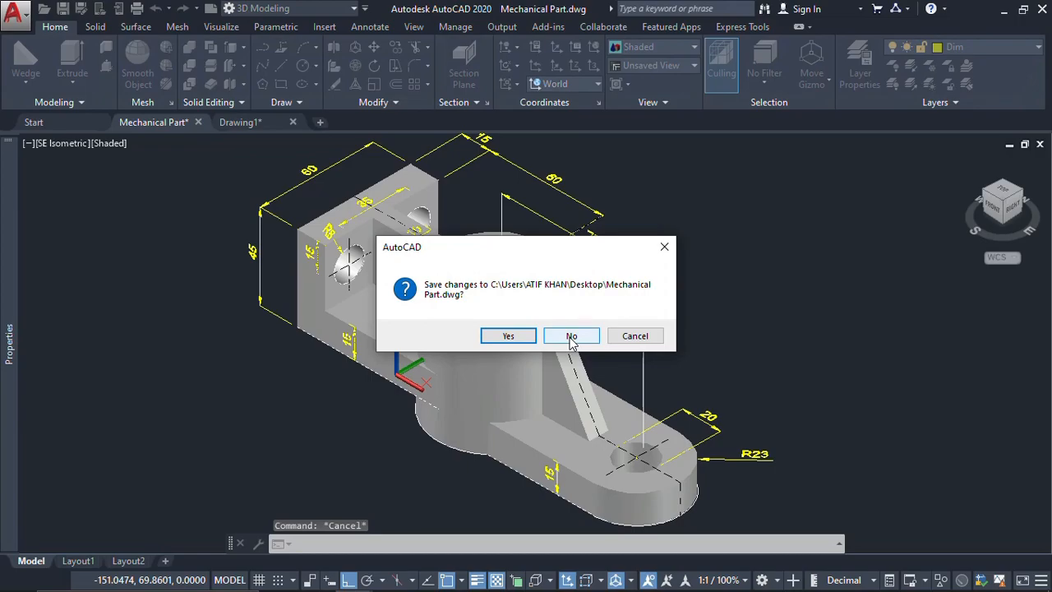
left_click(571, 339)
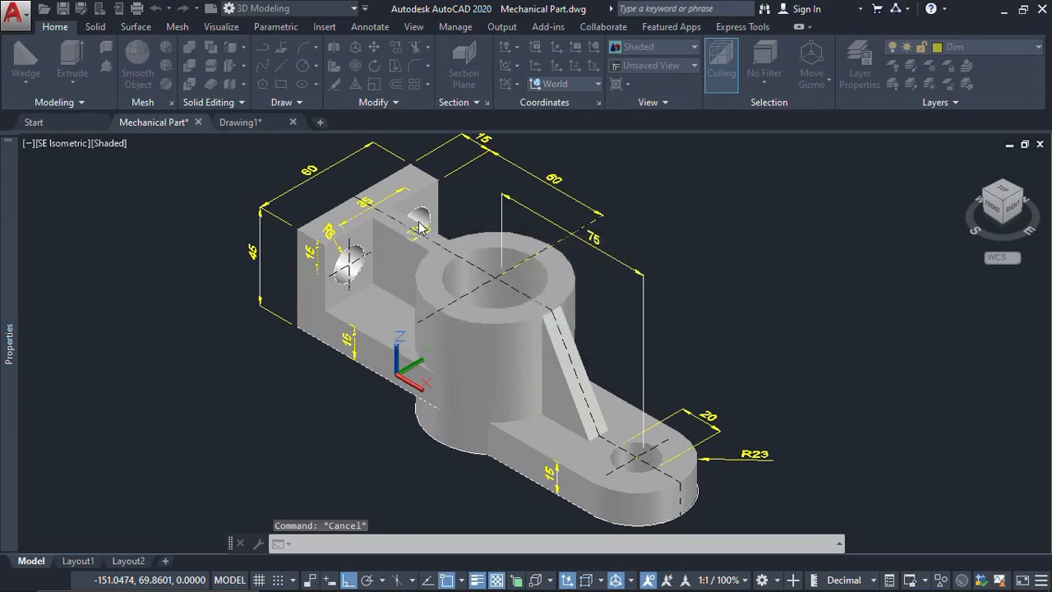
middle_click_drag(481, 364, 485, 368)
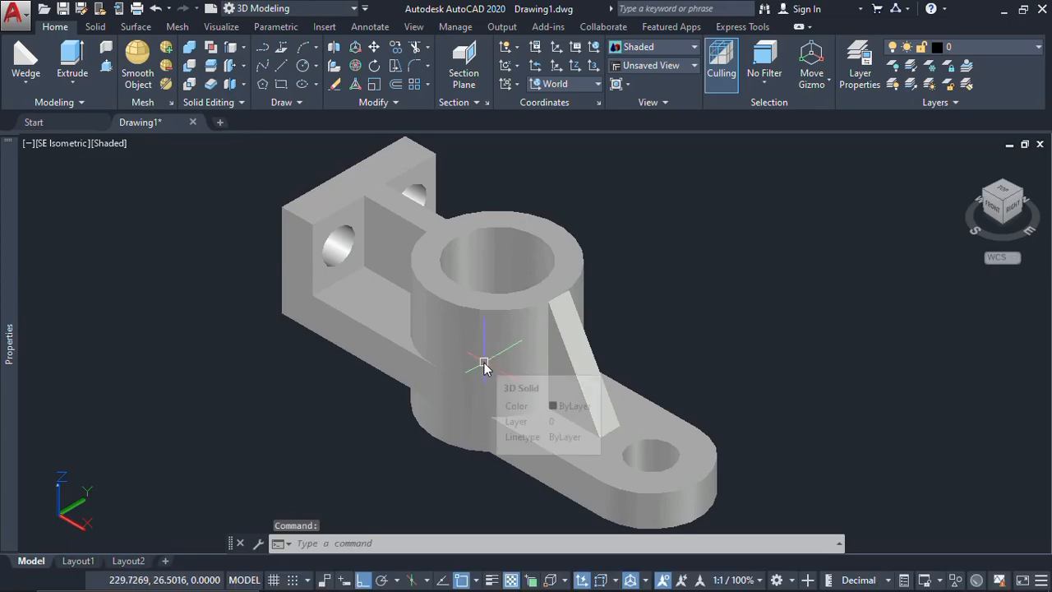
Check the arc and circle smoothness in the display options without changing it, and regenerate the drawing.
type("o")
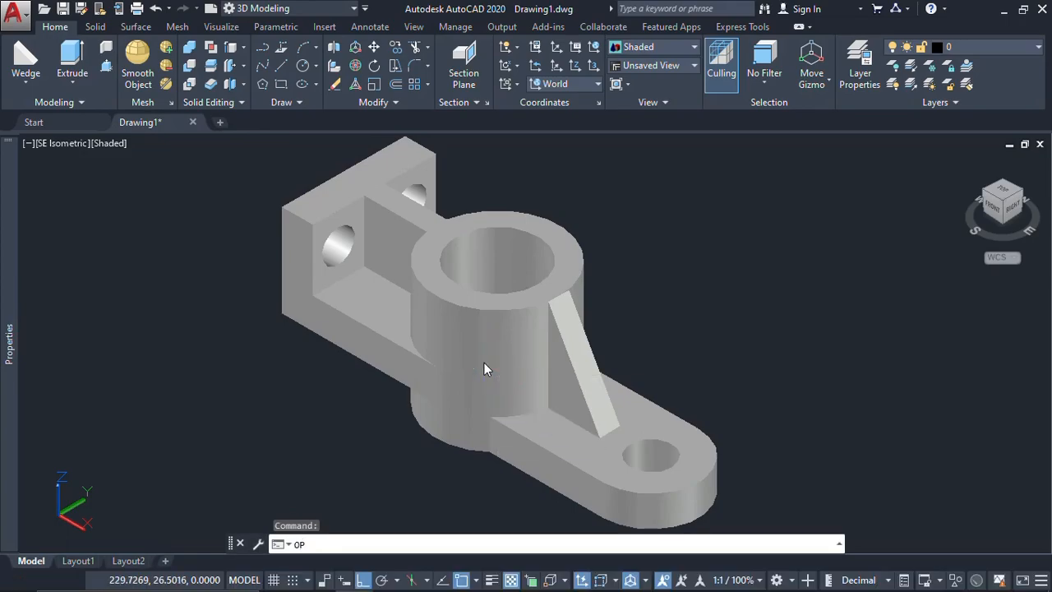
key("Return")
double_click(647, 145)
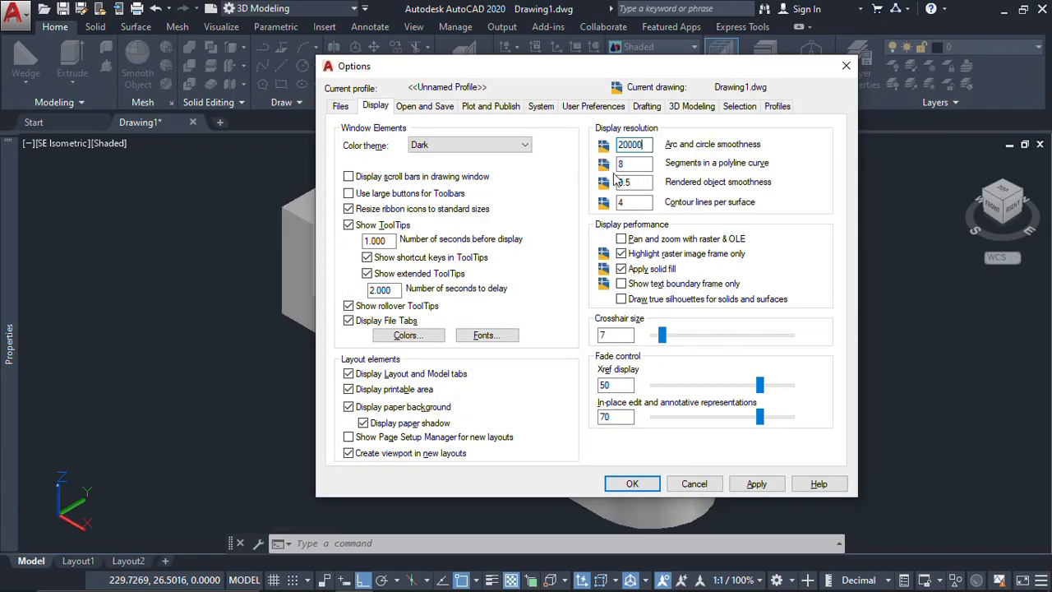
left_click(846, 66)
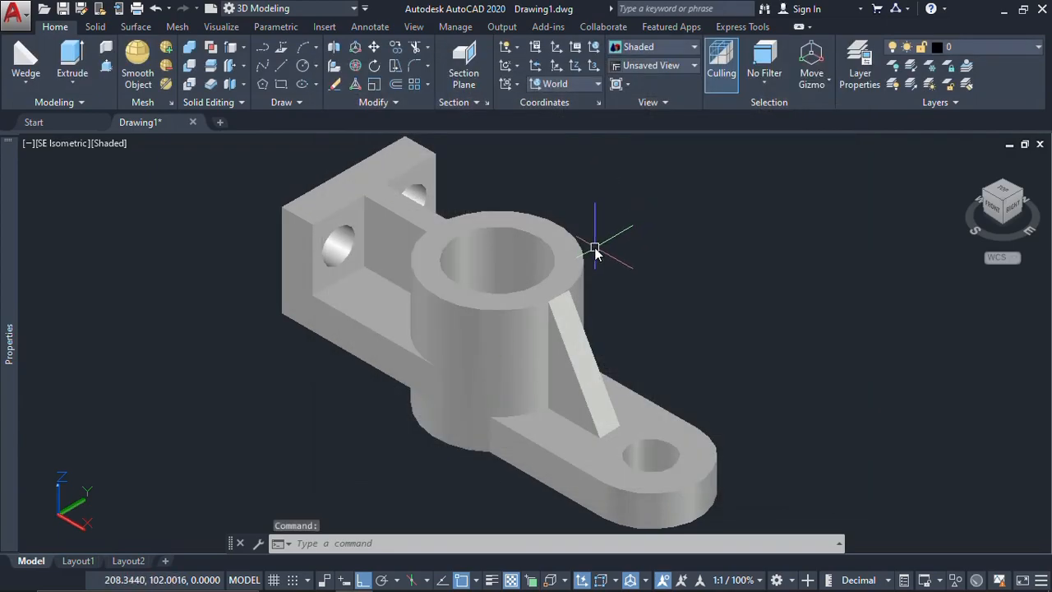
type("re")
key("Return")
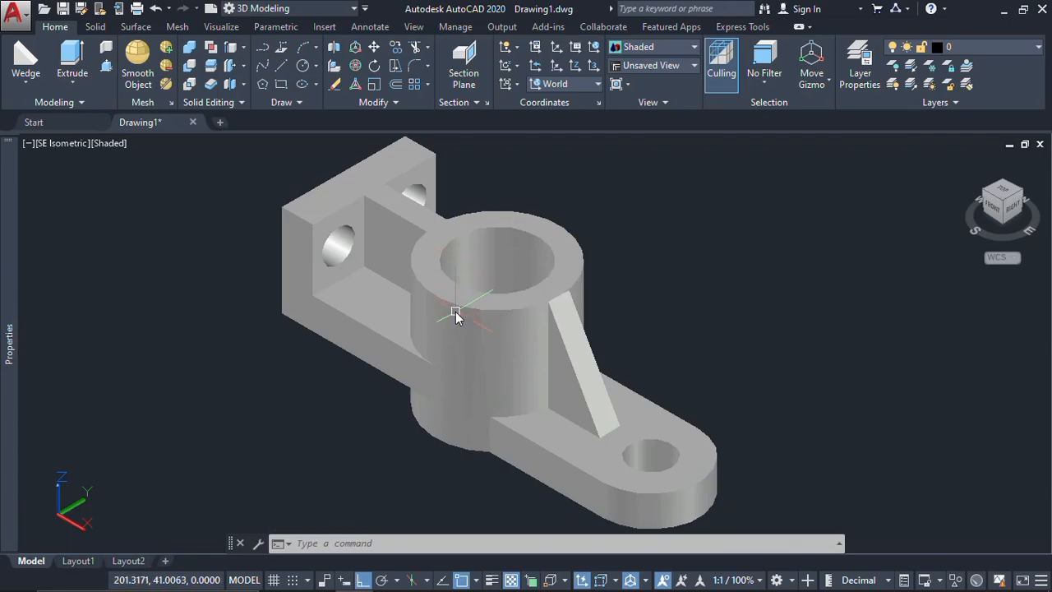
Open the Materials Browser and show the Metal category of the Autodesk Library.
scroll(456, 312, "down", 2)
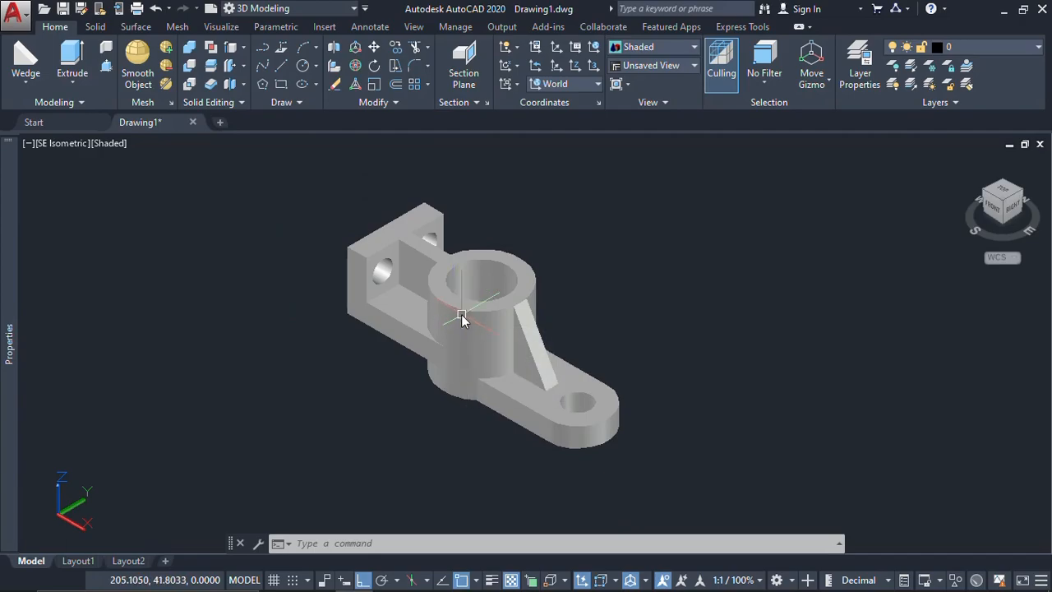
left_click(221, 27)
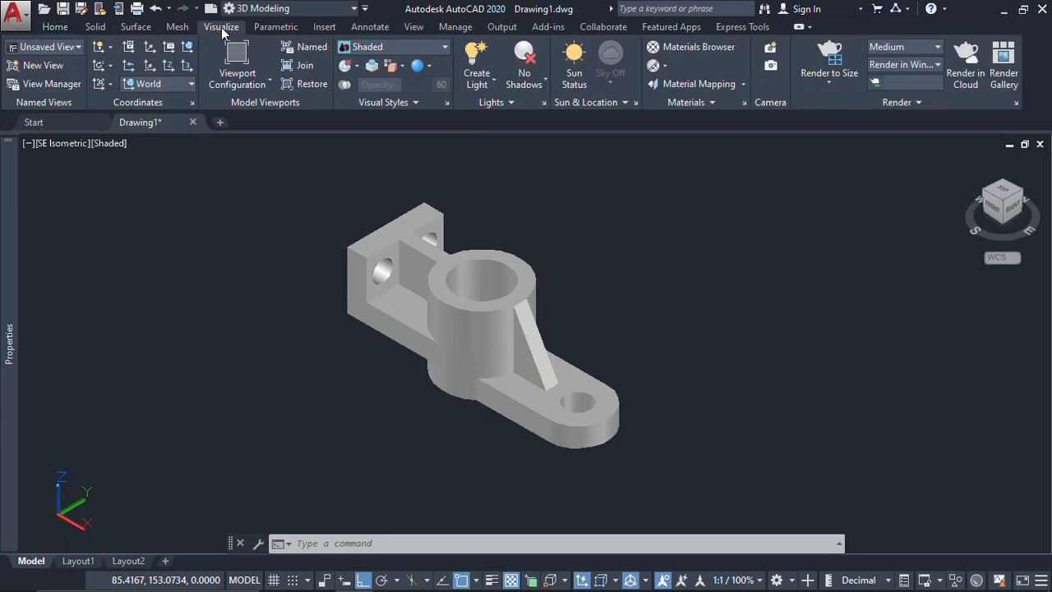
left_click(694, 52)
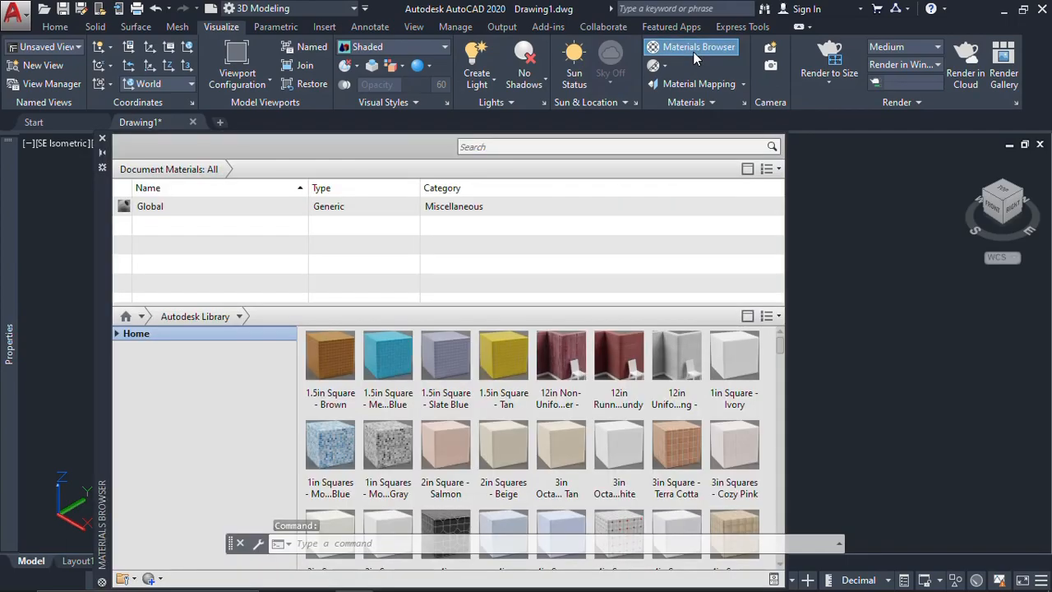
left_click_drag(105, 331, 132, 283)
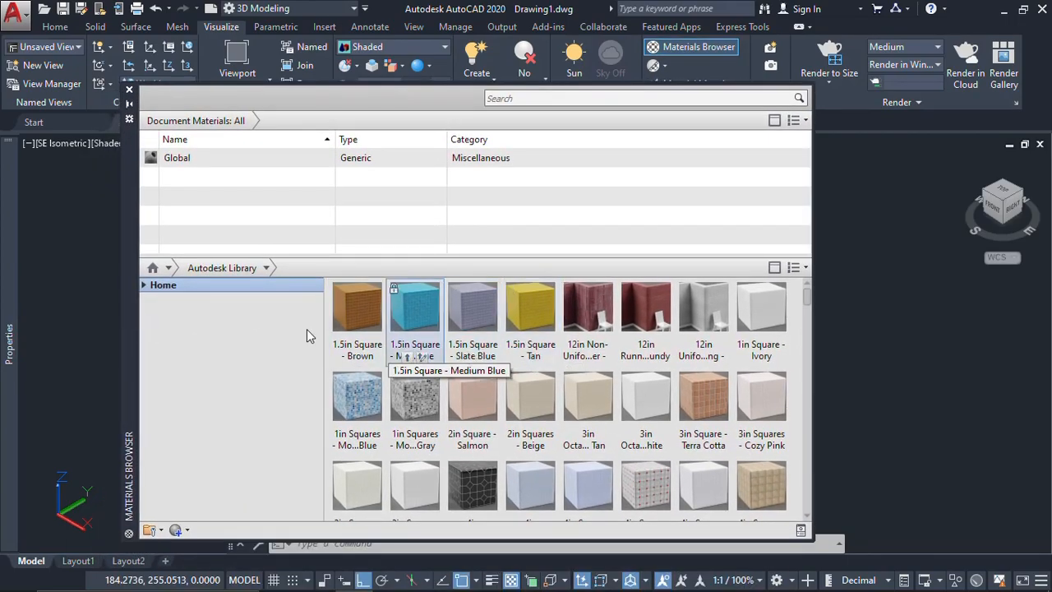
left_click(145, 286)
left_click(151, 315)
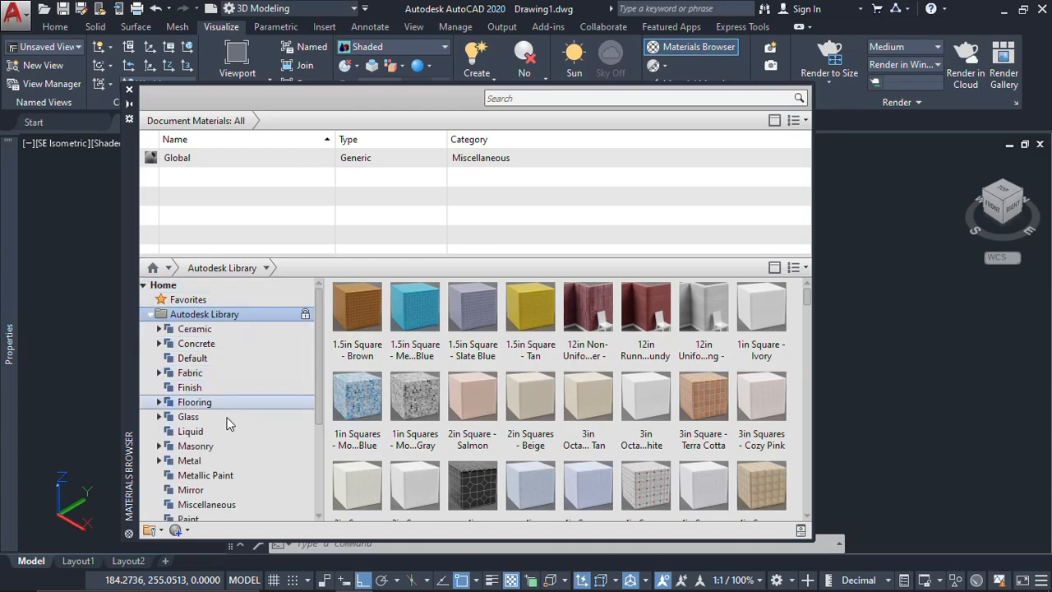
left_click(207, 463)
Look through the library's metal materials for a suitable finish for the part.
scroll(573, 396, "down", 4)
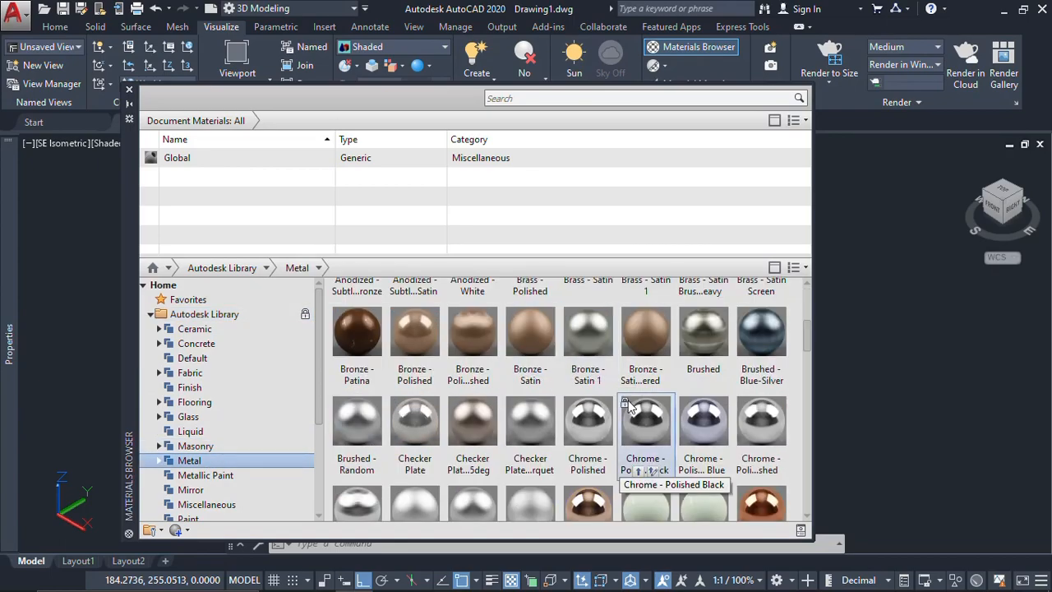
scroll(551, 417, "down", 3)
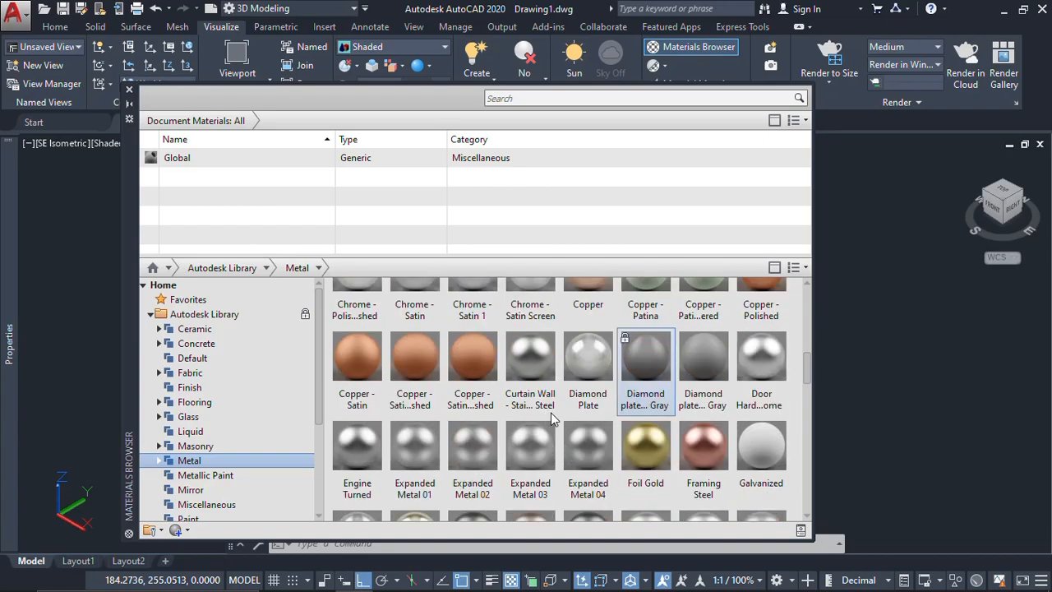
scroll(552, 419, "down", 3)
scroll(553, 419, "down", 3)
scroll(553, 419, "down", 3)
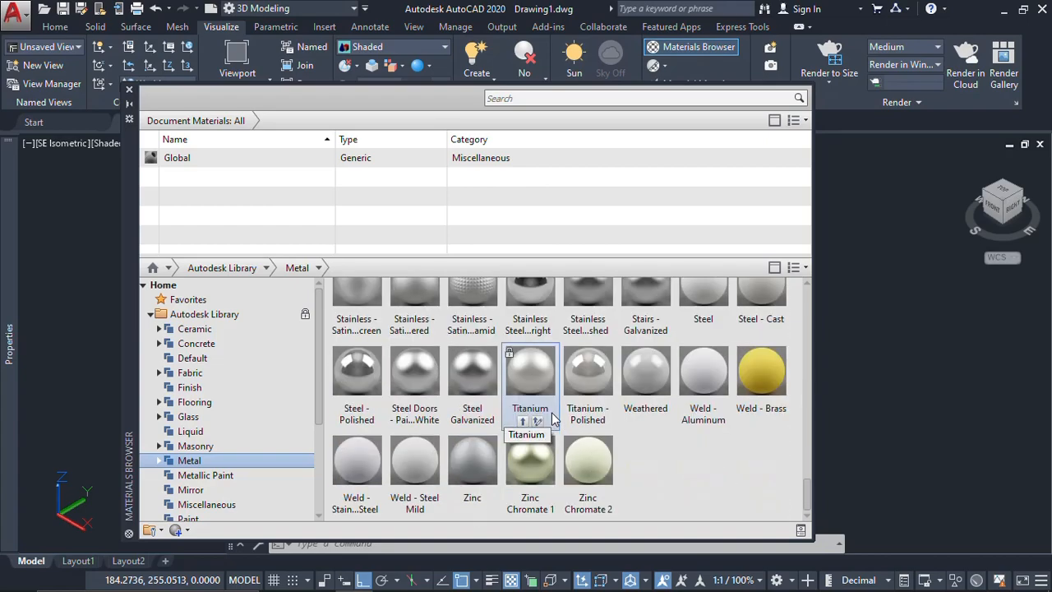
scroll(553, 420, "up", 3)
scroll(552, 413, "up", 6)
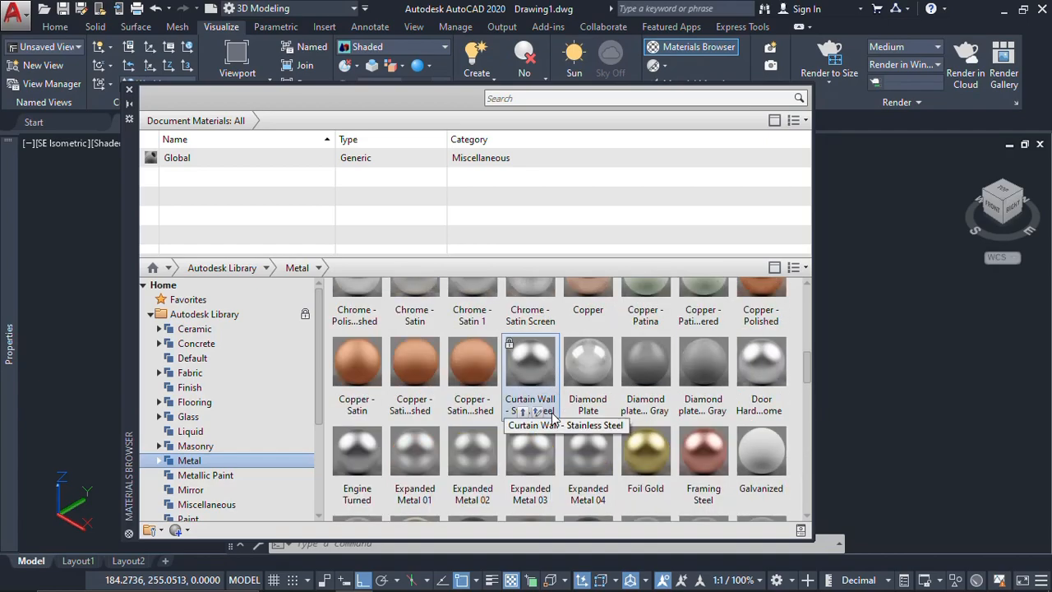
scroll(552, 413, "up", 3)
scroll(551, 413, "up", 3)
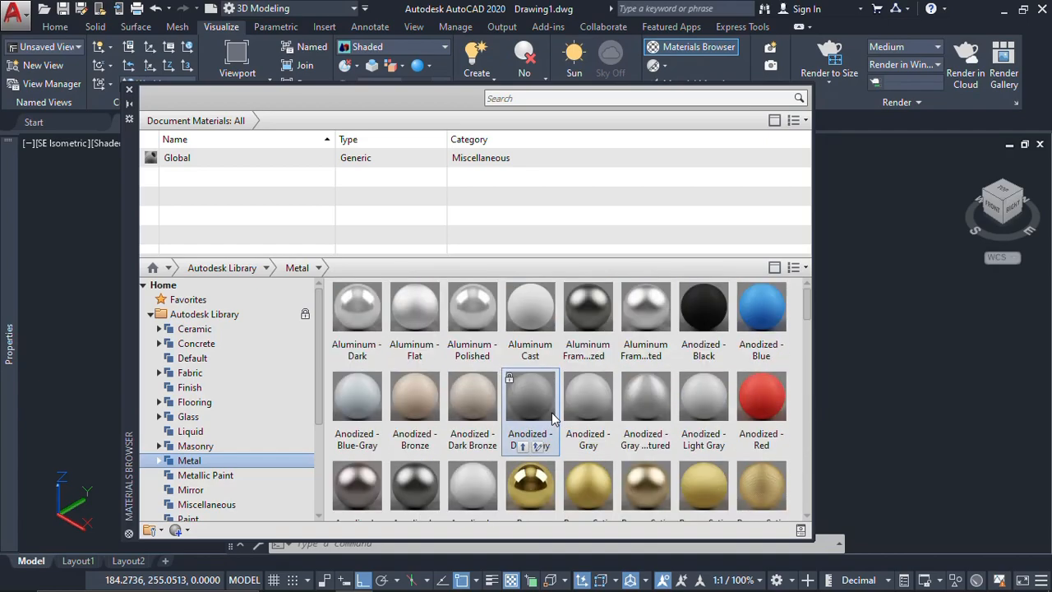
scroll(552, 413, "down", 1)
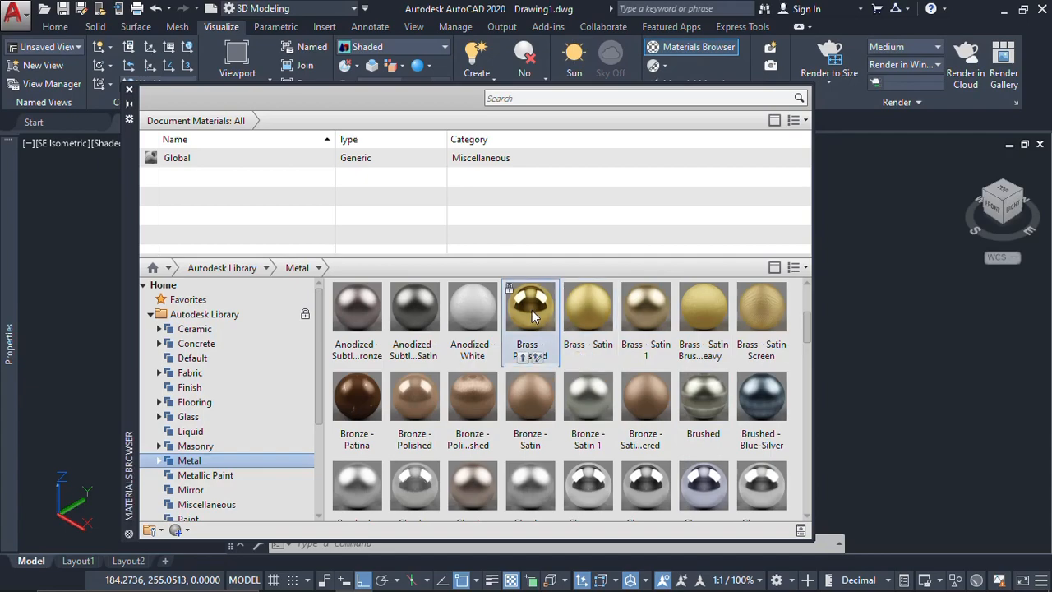
Add Brass - Polished to the document materials and move the Materials Browser aside to uncover the part.
left_click(522, 357)
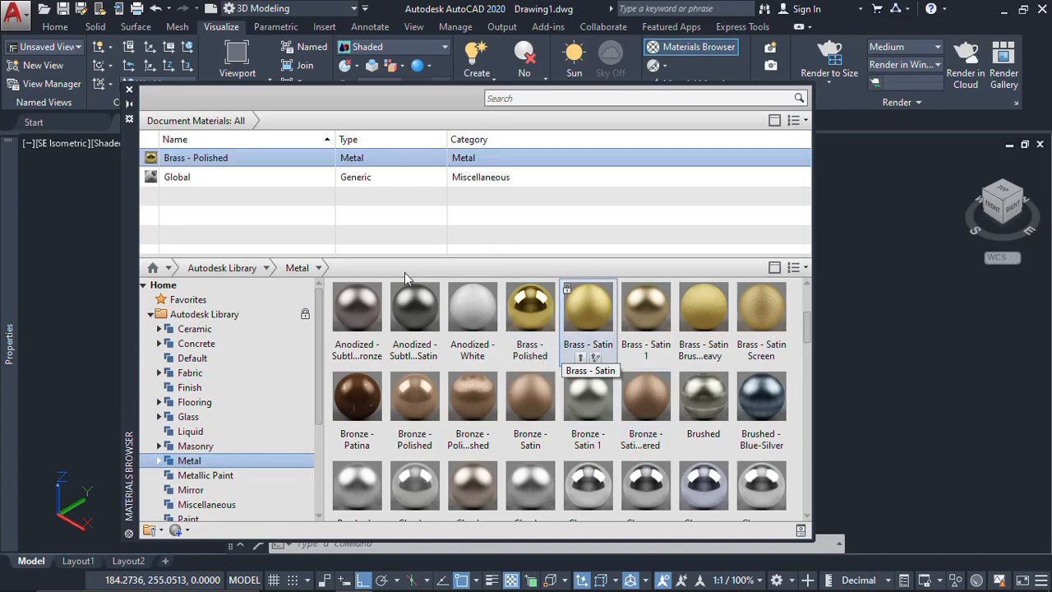
left_click_drag(127, 236, 347, 237)
left_click_drag(452, 240, 475, 448)
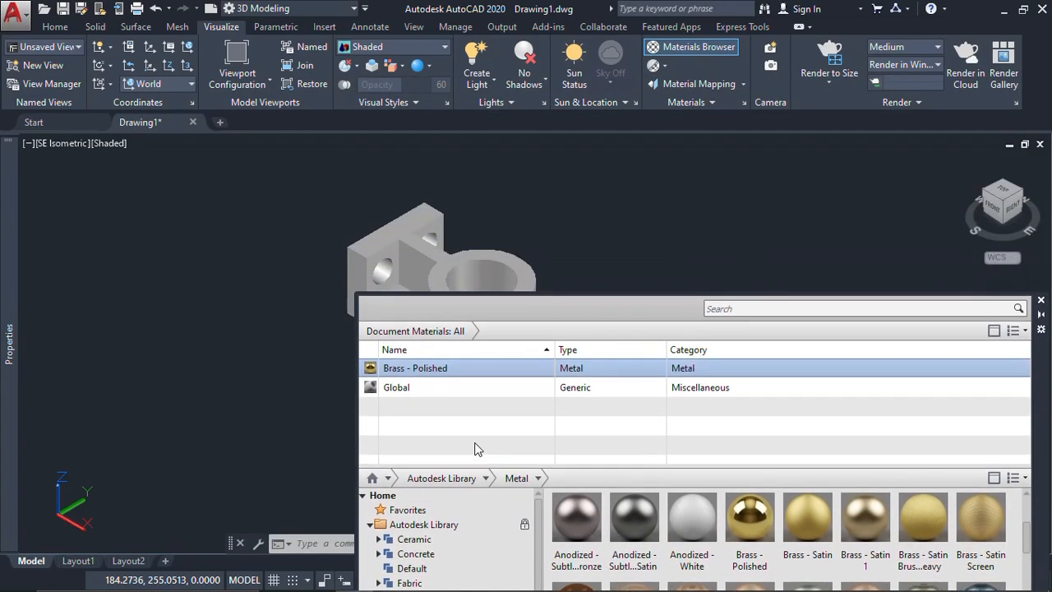
Try to select the objects that use the Brass - Polished document material.
right_click(415, 375)
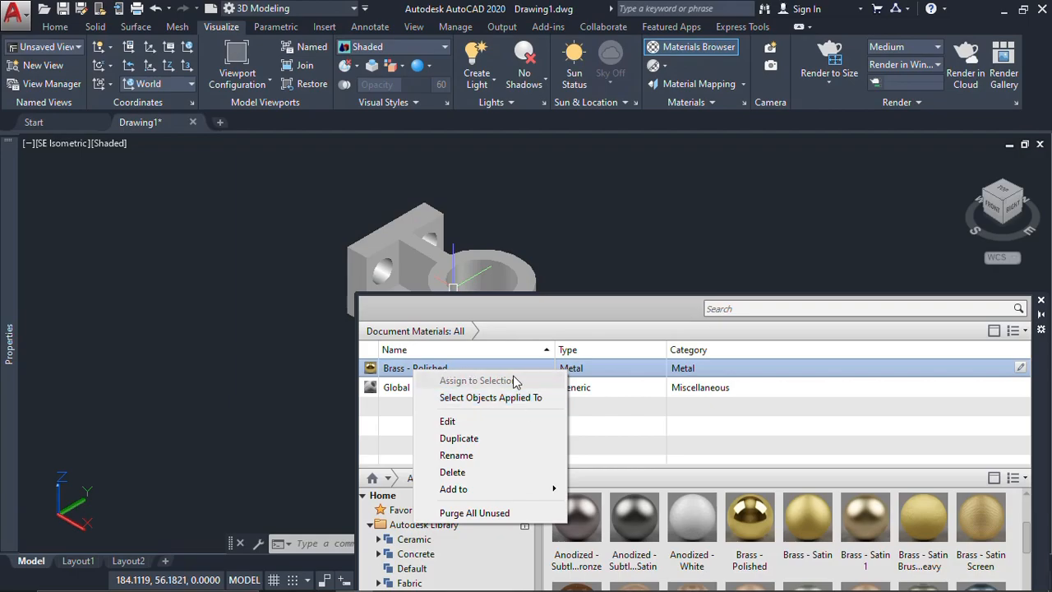
left_click(486, 397)
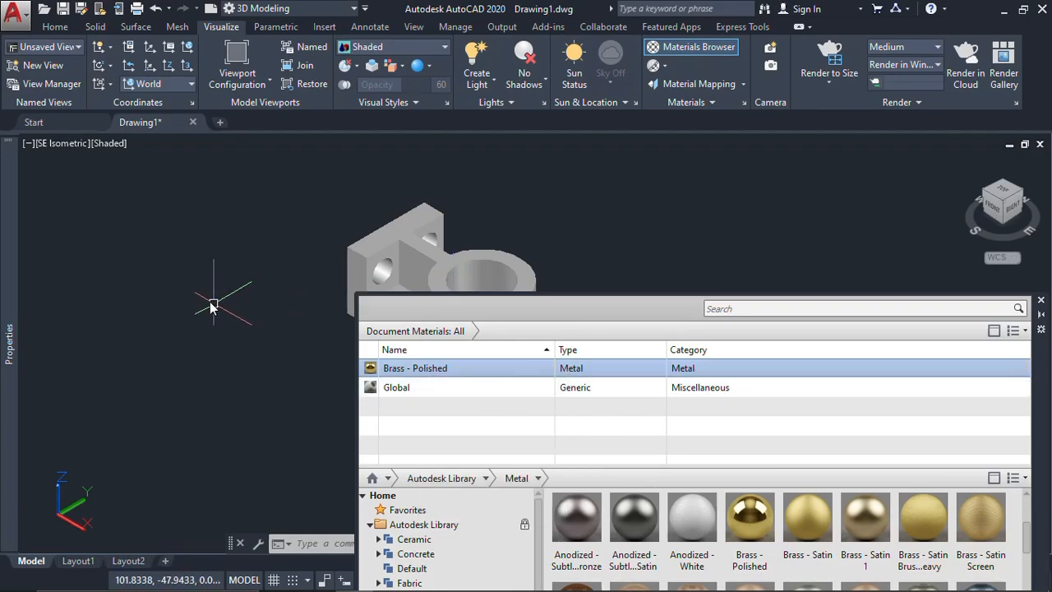
left_click(137, 364)
Apply the library's Brass - Polished material to the united solid part and close the Materials Browser.
middle_click_drag(277, 277, 64, 309)
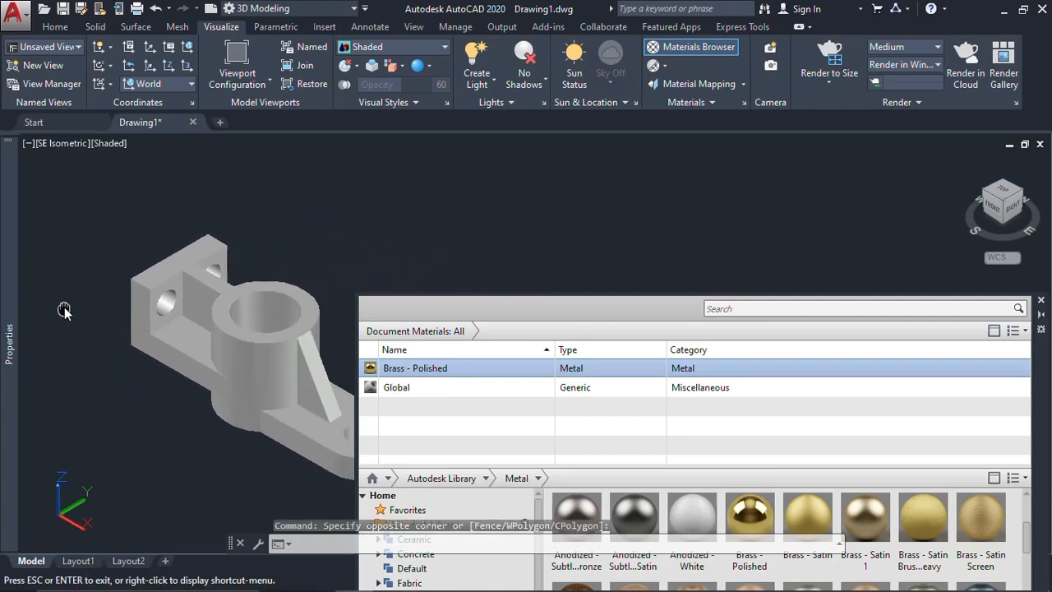
middle_click_drag(216, 328, 194, 311)
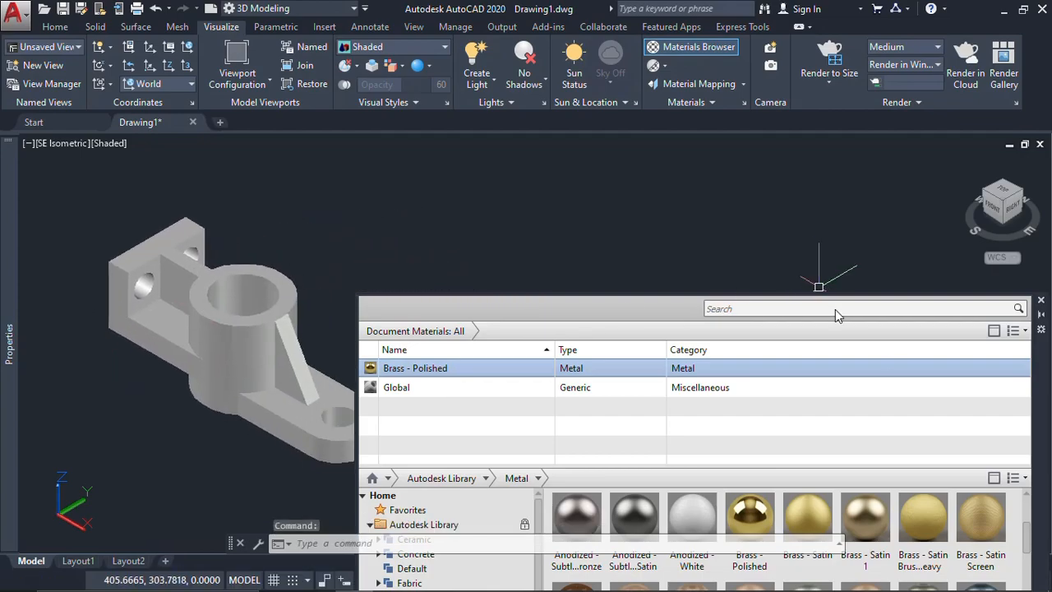
left_click_drag(1035, 372, 940, 244)
left_click_drag(656, 370, 161, 304)
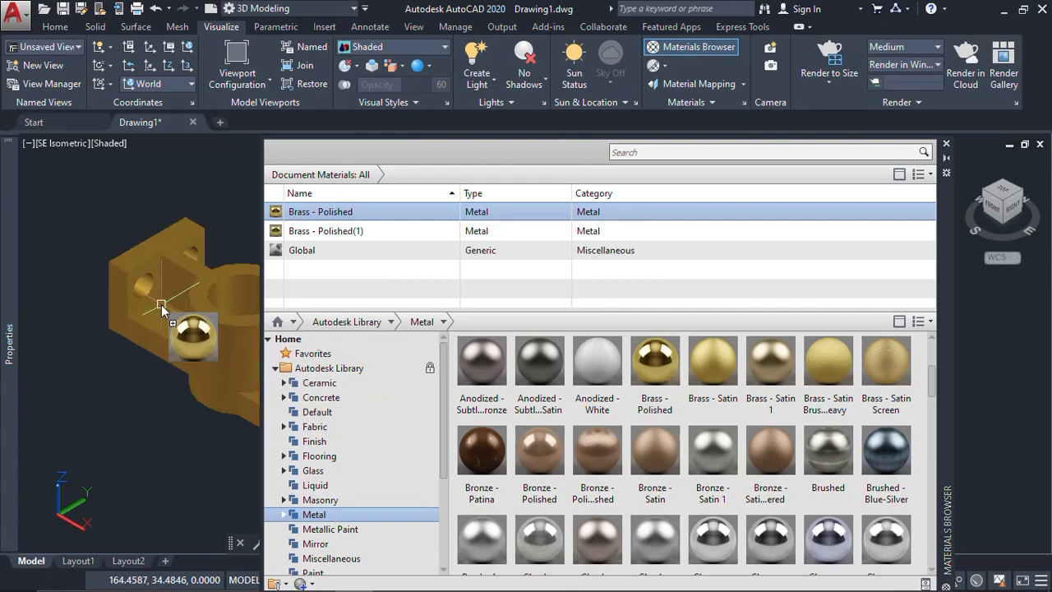
left_click(945, 146)
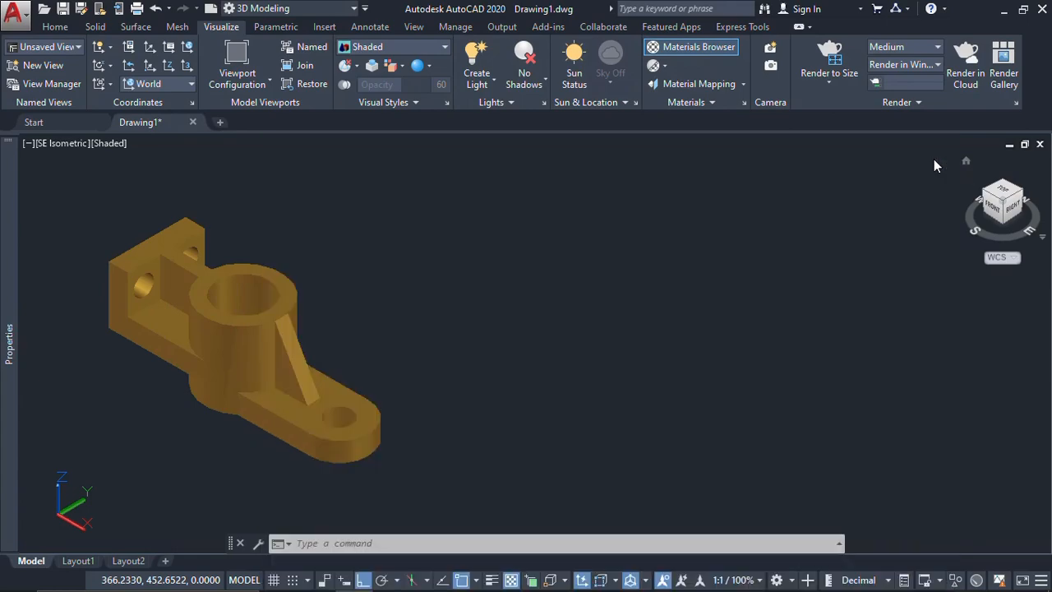
Render the brass part in a window at Low quality and 800 x 600 px, and close the finished render.
middle_click_drag(400, 285, 641, 271)
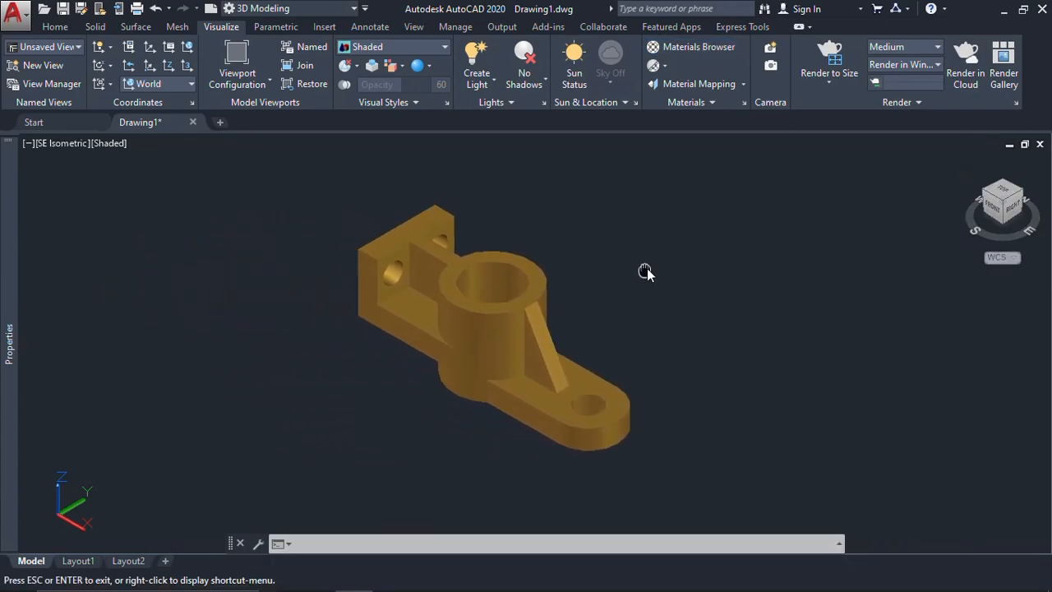
scroll(493, 305, "up", 2)
middle_click_drag(463, 307, 496, 298)
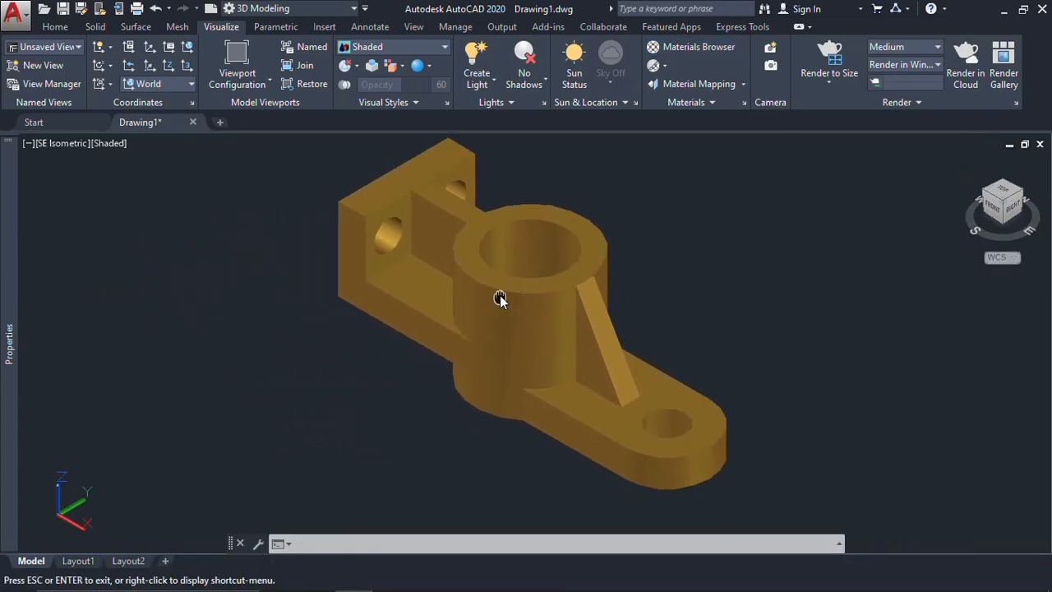
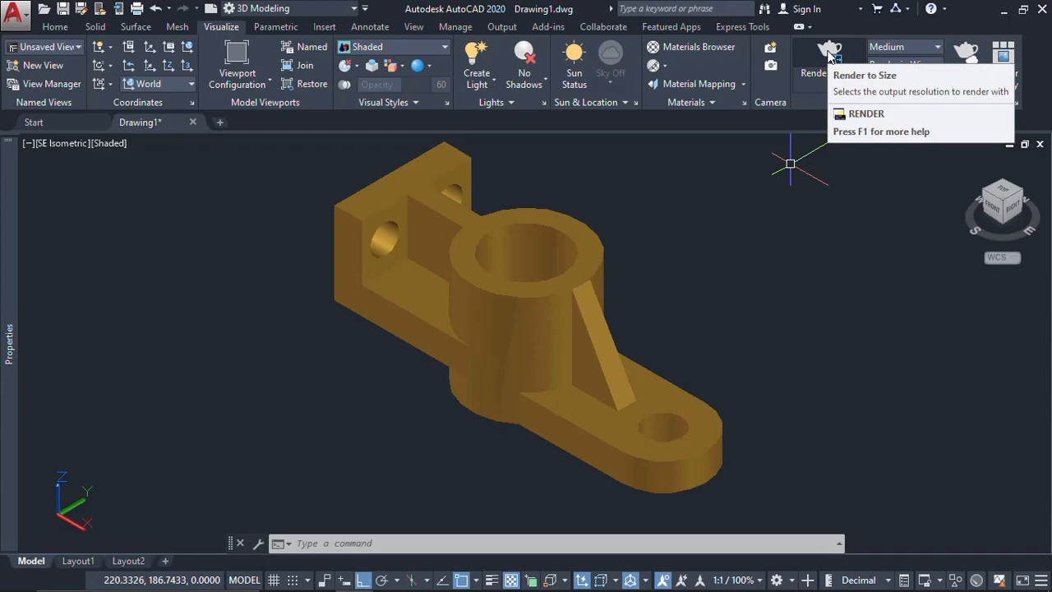
left_click(819, 85)
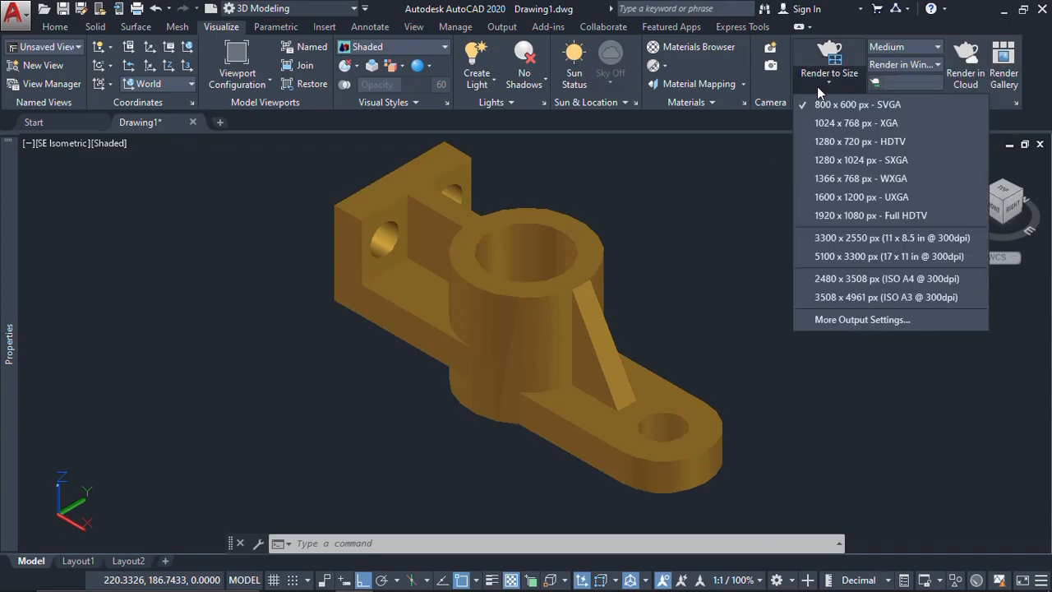
left_click(904, 45)
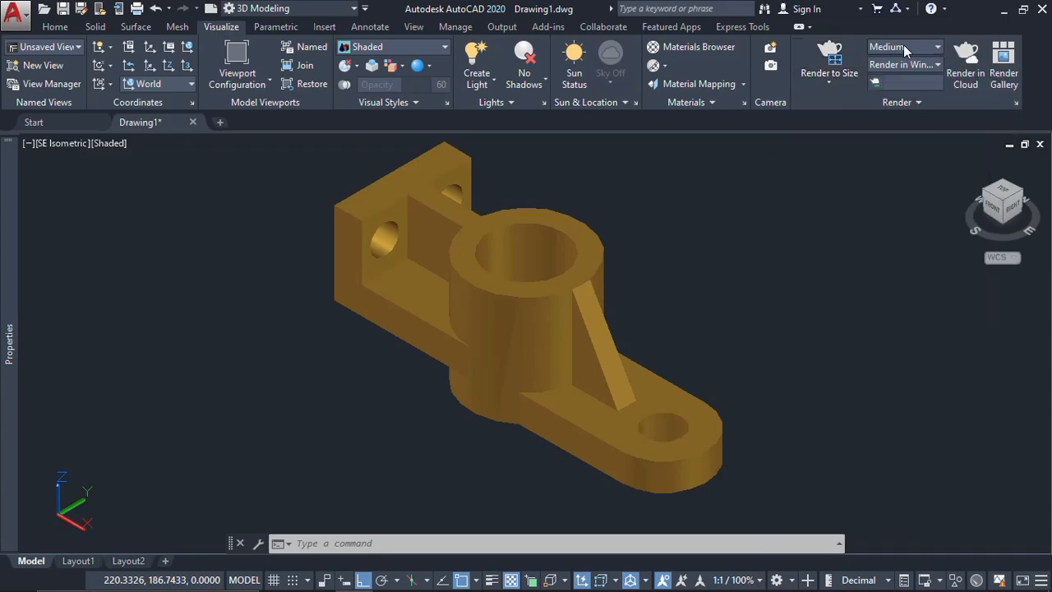
left_click(903, 44)
left_click(900, 64)
left_click(834, 55)
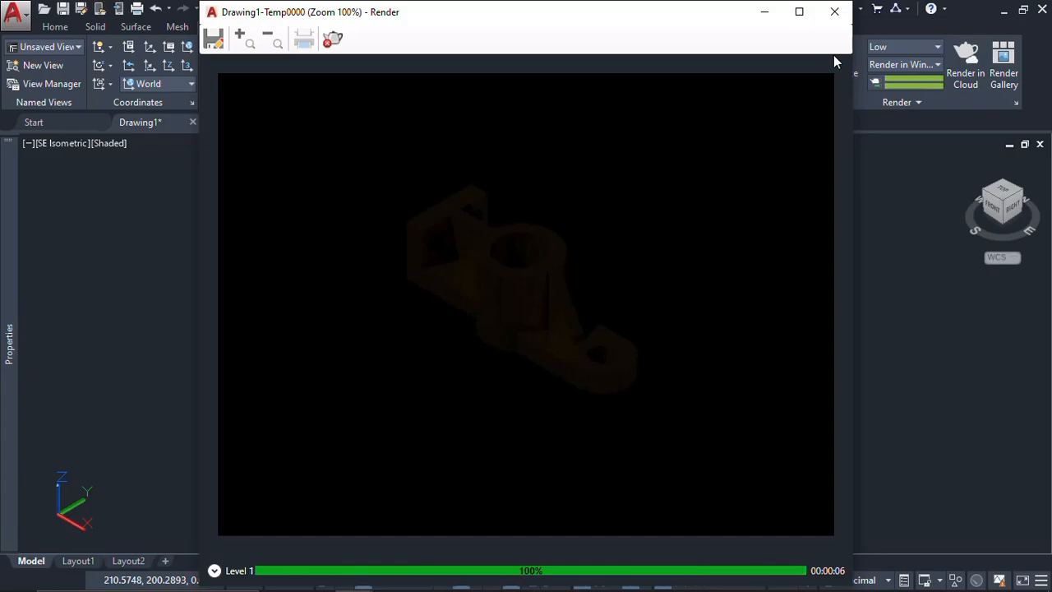
left_click(832, 13)
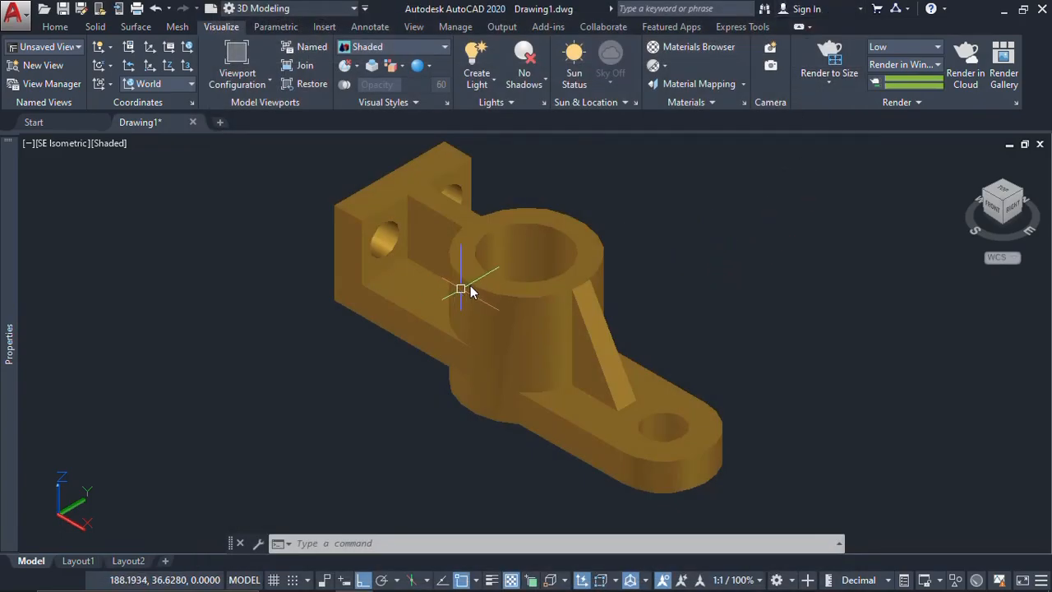
Create a large rectangular planar surface in the XY plane around the brass part to serve as a ground plane.
scroll(448, 272, "down", 3)
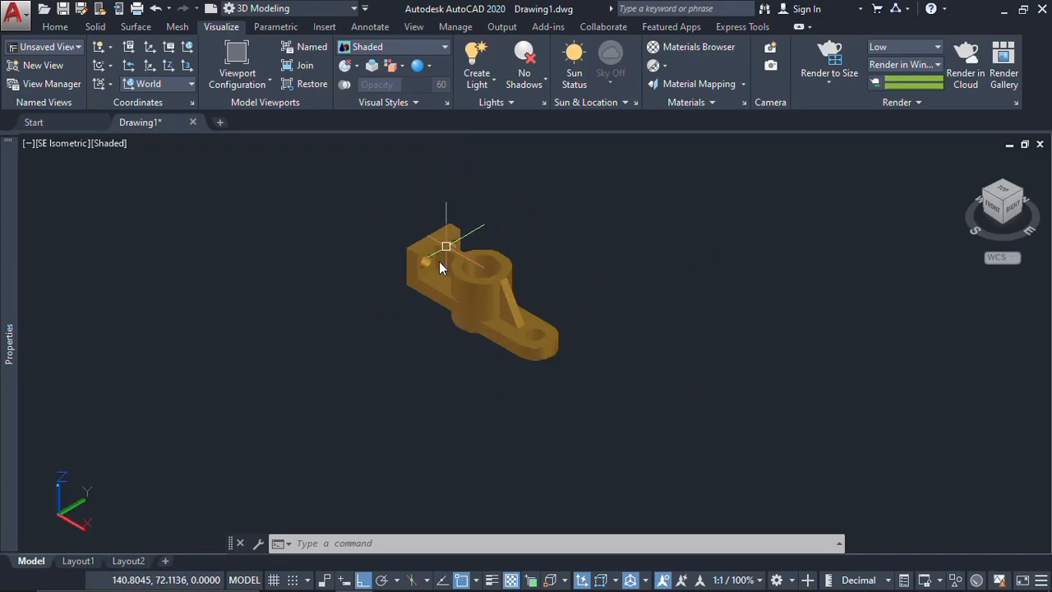
left_click(134, 27)
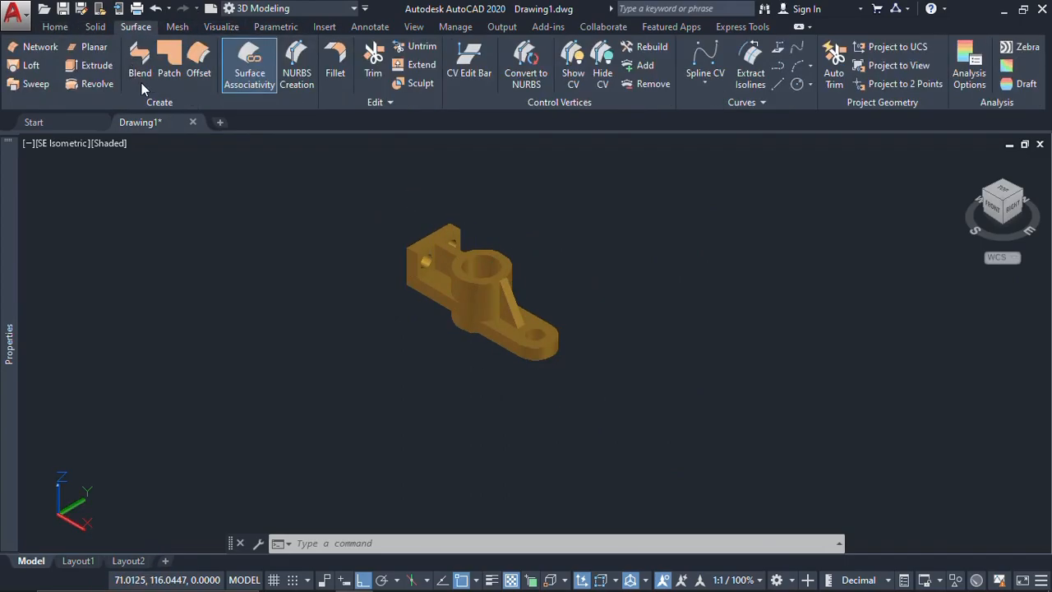
left_click(94, 47)
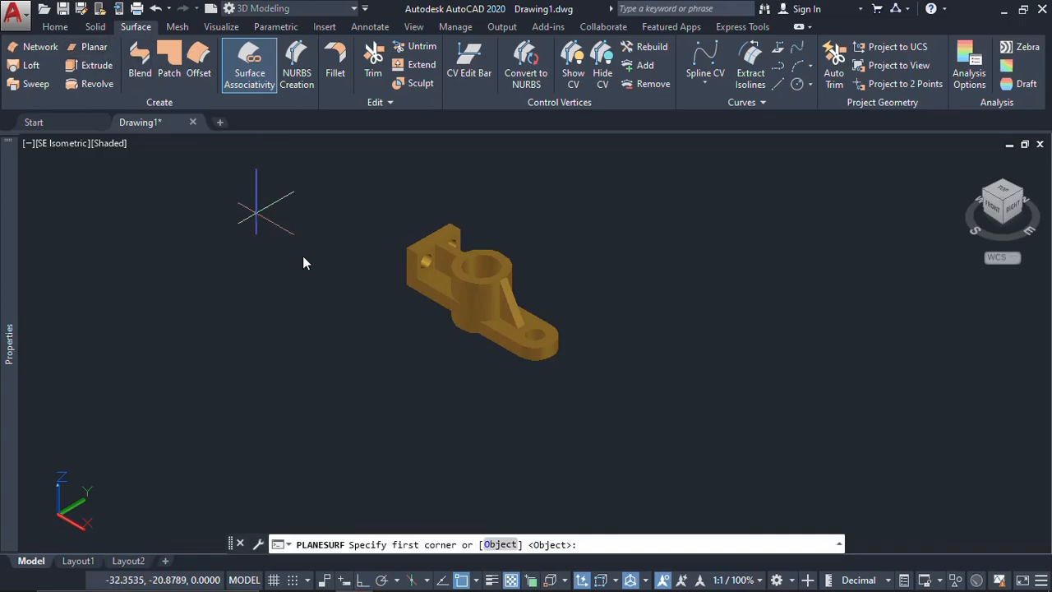
scroll(333, 306, "down", 3)
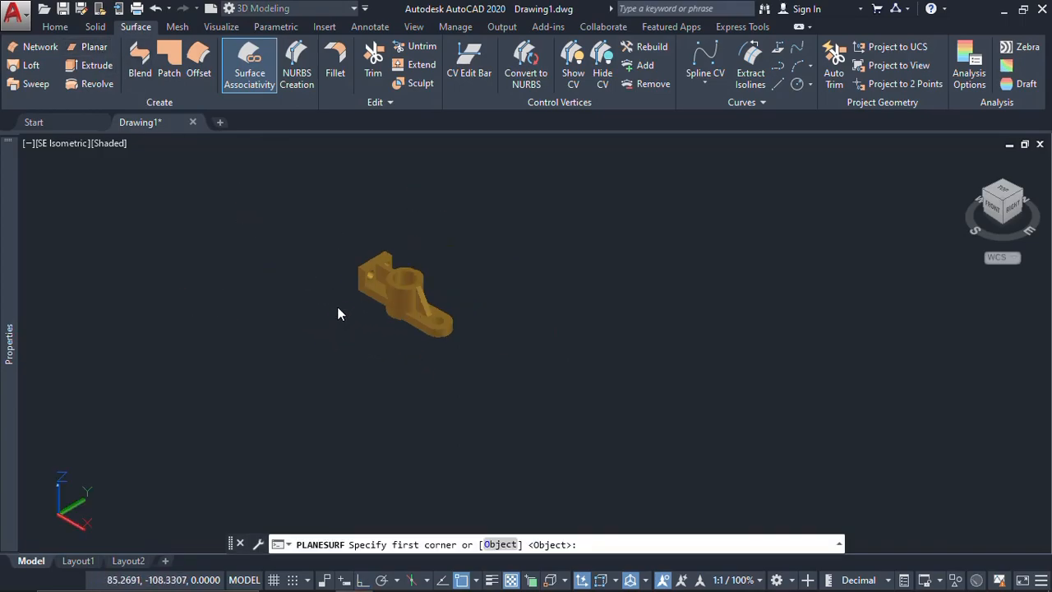
left_click(66, 226)
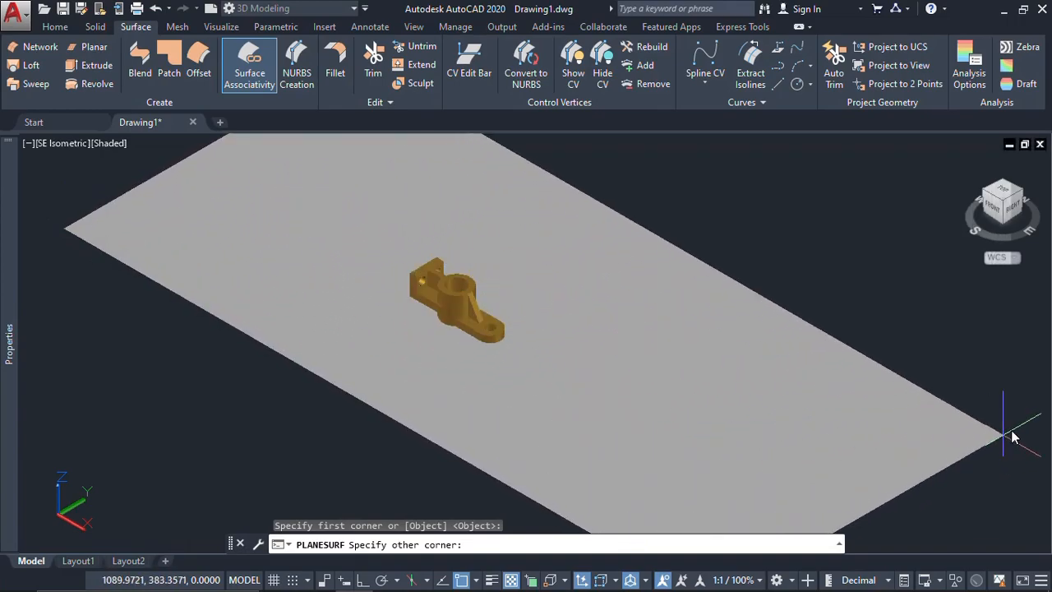
scroll(1023, 425, "down", 4)
middle_click_drag(850, 406, 505, 392)
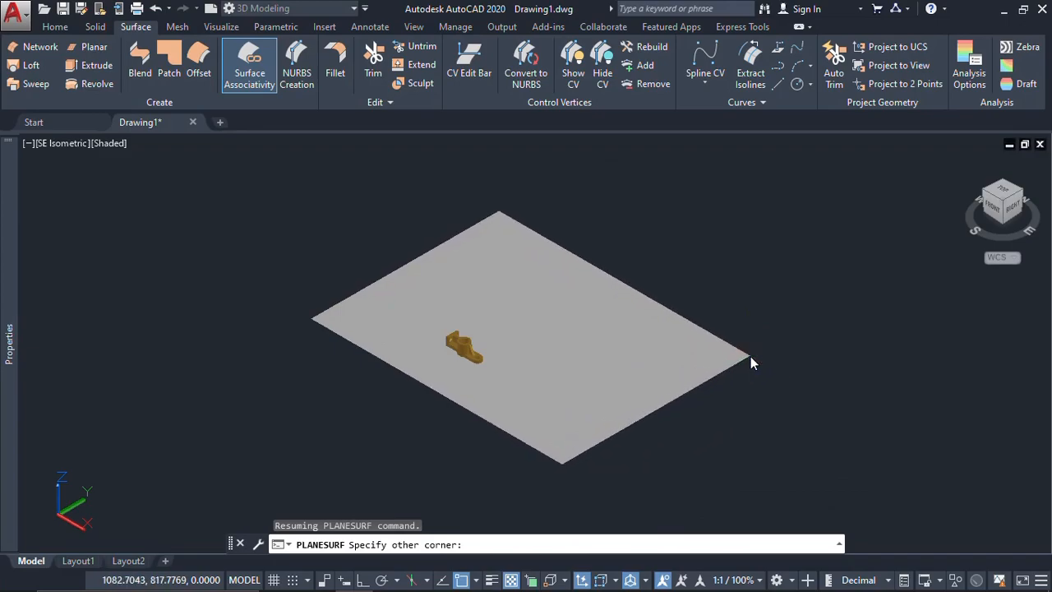
left_click(750, 356)
Move the planar surface about 285 units in the negative Y direction, keeping the brass part within its area.
left_click(759, 400)
left_click(718, 369)
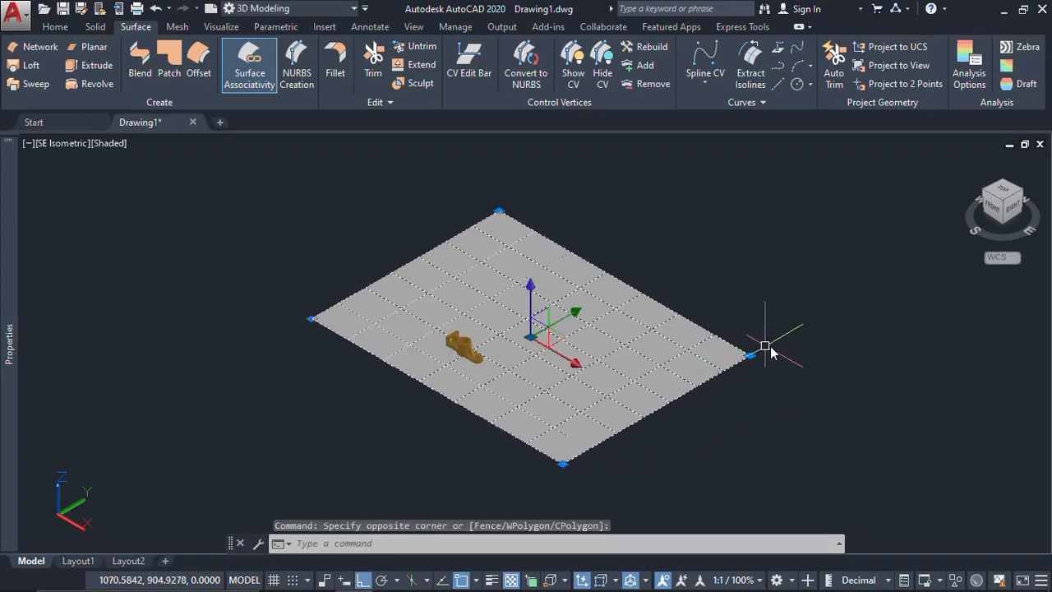
type("m")
key("Return")
left_click(928, 333)
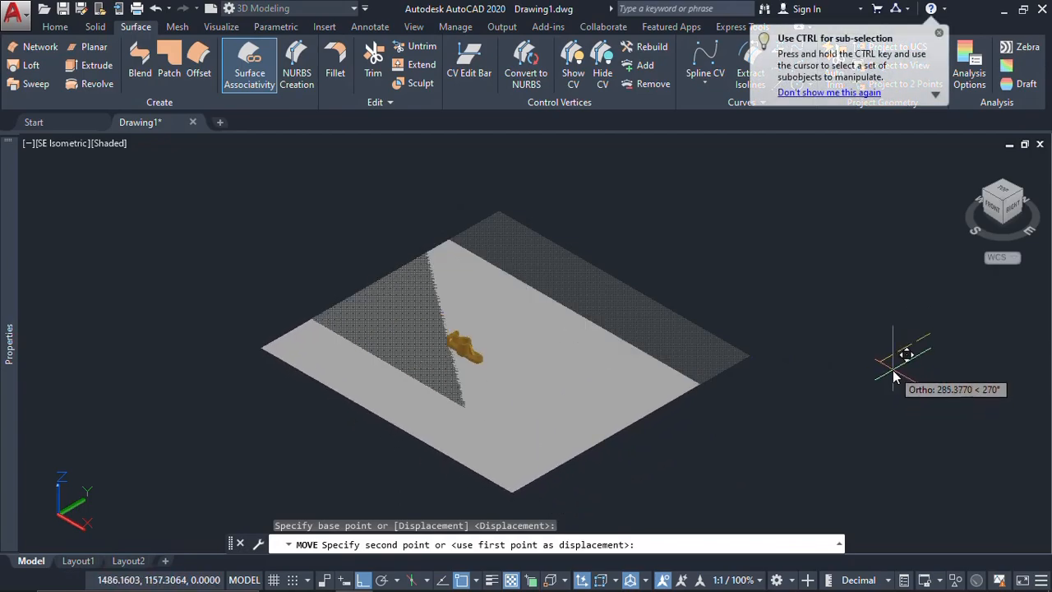
left_click(893, 370)
Begin a new spotlight for the scene and turn off the default viewport lighting.
scroll(457, 339, "up", 5)
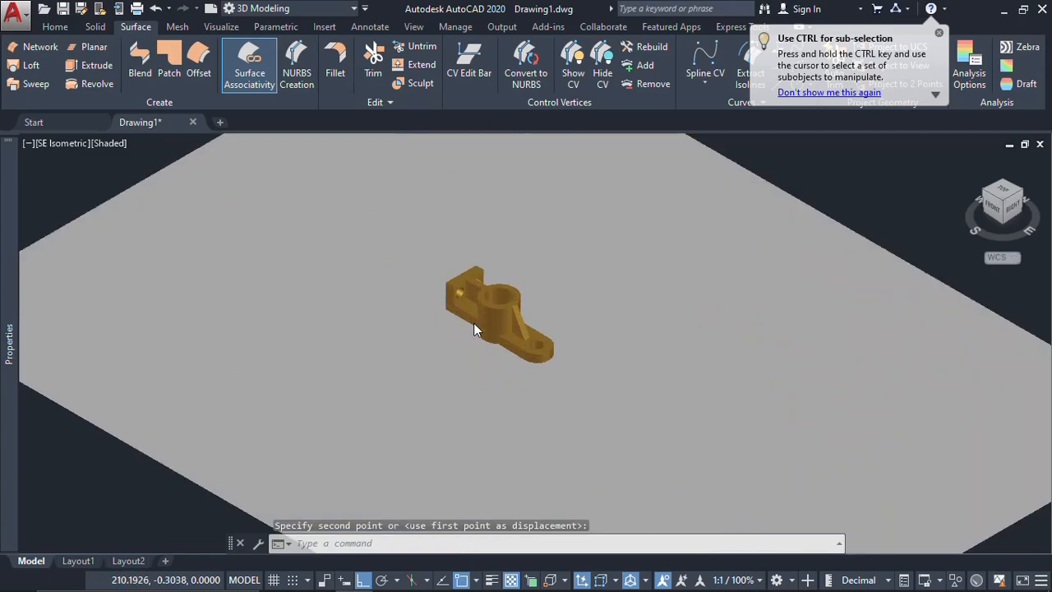
scroll(475, 324, "up", 4)
middle_click_drag(476, 324, 436, 355)
scroll(442, 369, "up", 2)
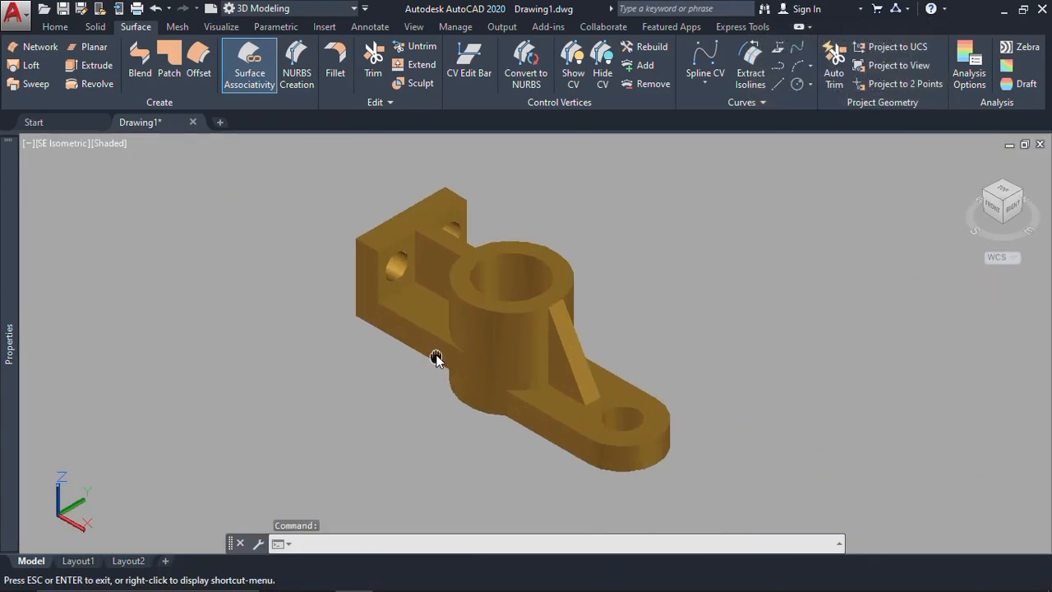
scroll(466, 326, "up", 2)
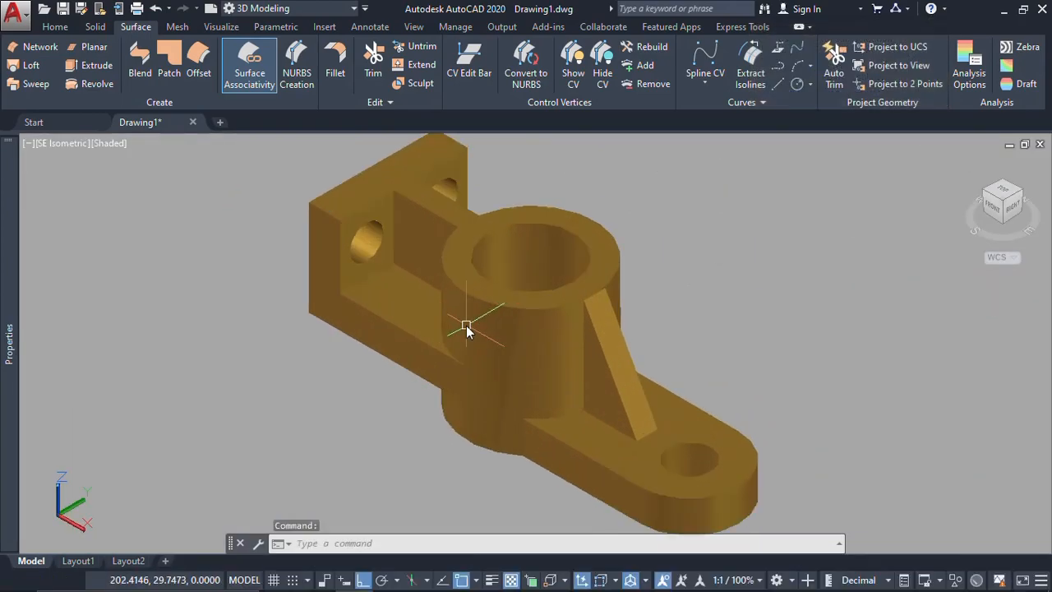
scroll(466, 326, "down", 2)
left_click(57, 28)
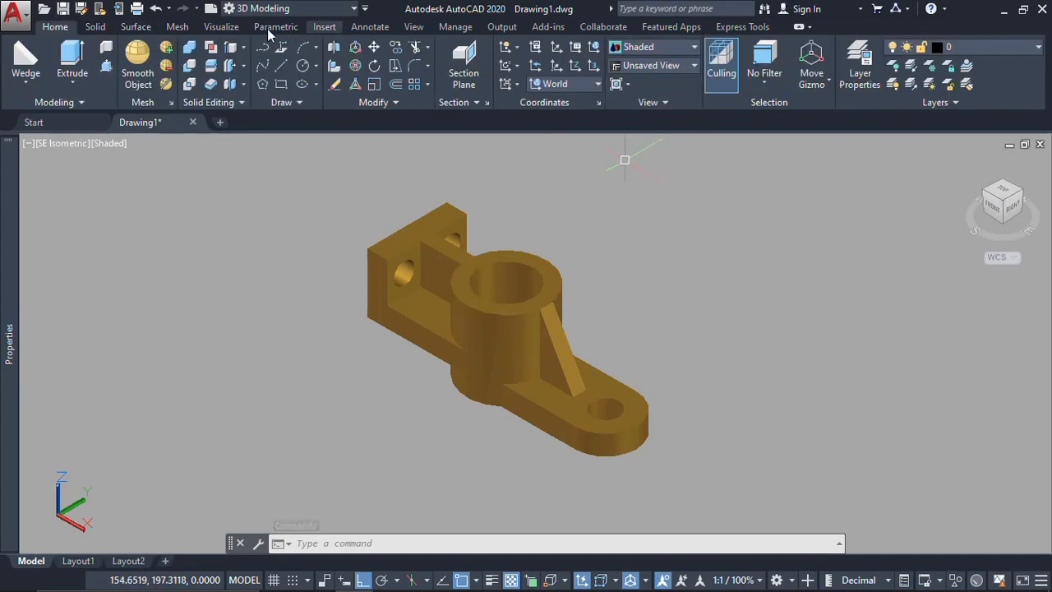
left_click(236, 28)
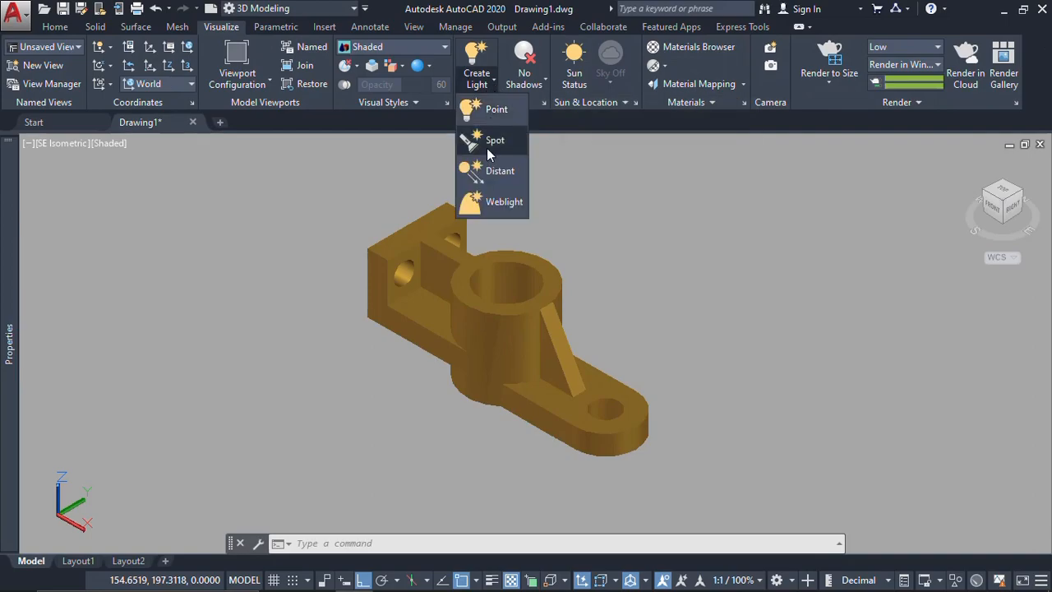
left_click(489, 144)
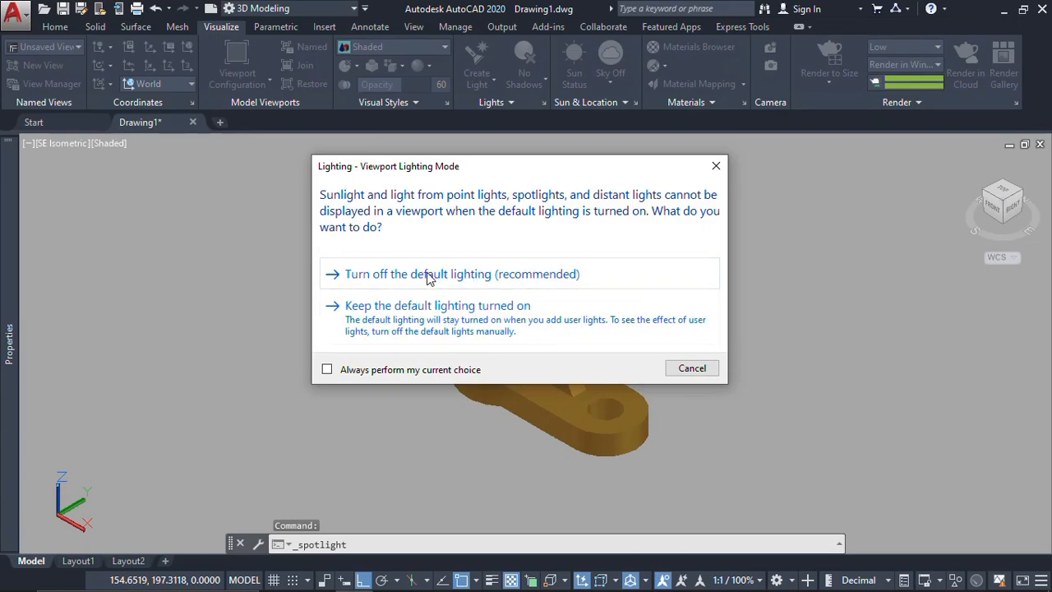
left_click(445, 276)
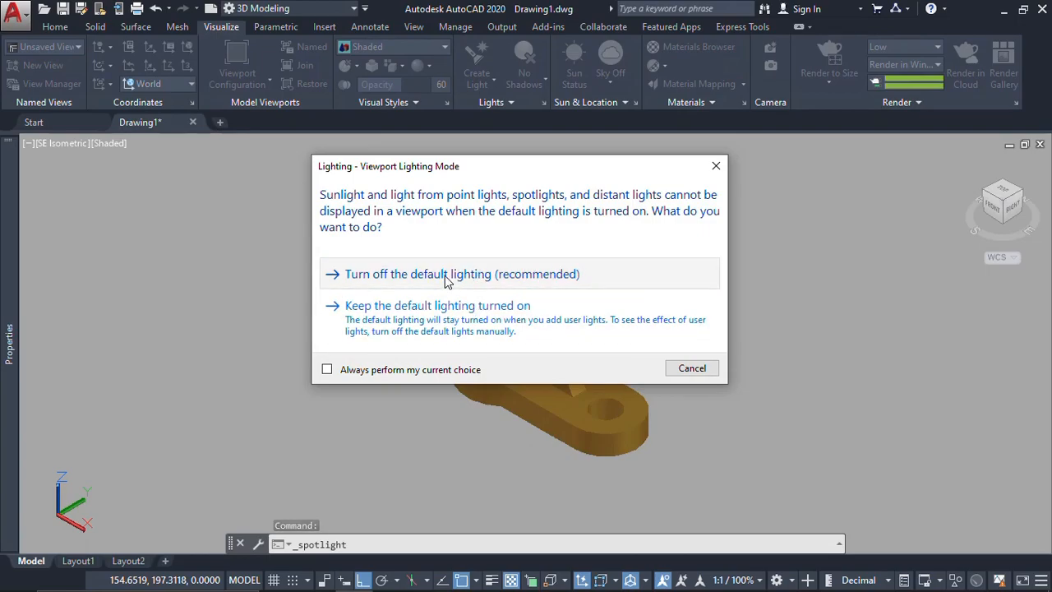
Place the spotlight's source away from the part and aim its target at the top of the central cylindrical boss.
scroll(450, 309, "down", 5)
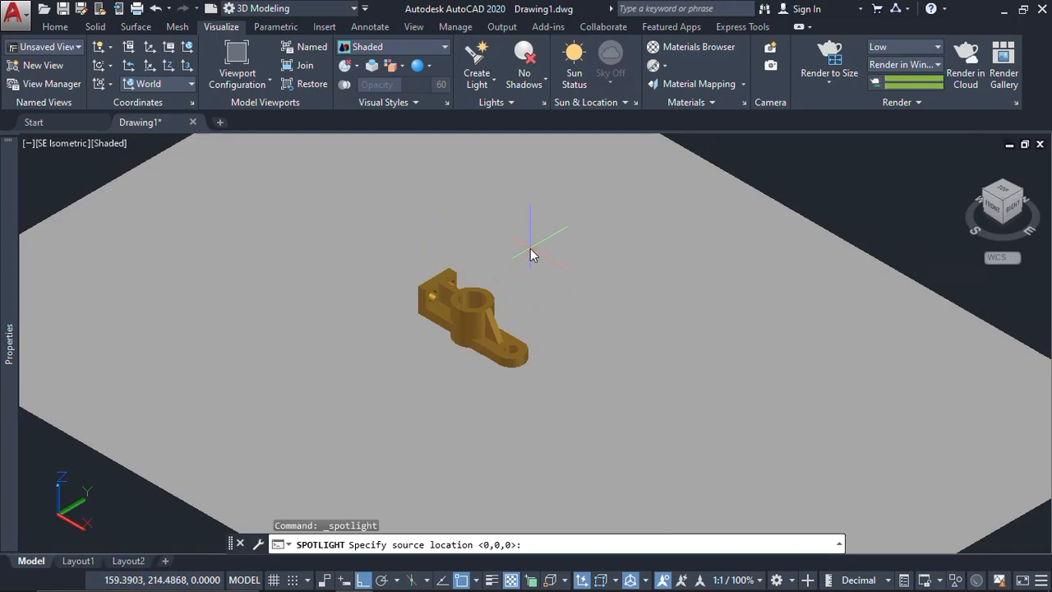
scroll(495, 278, "up", 1)
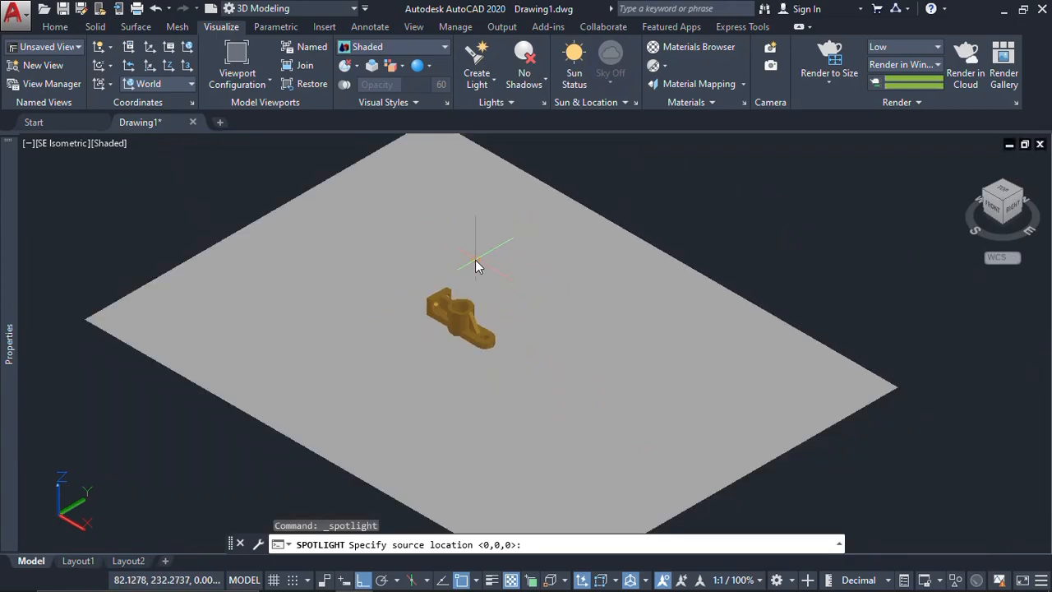
scroll(465, 276, "up", 2)
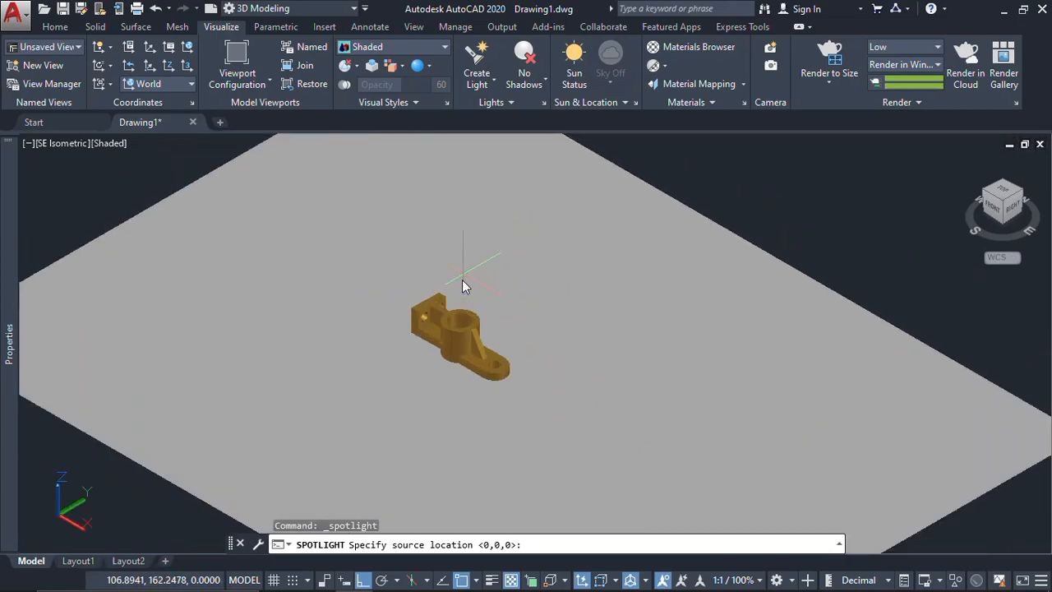
left_click(467, 177)
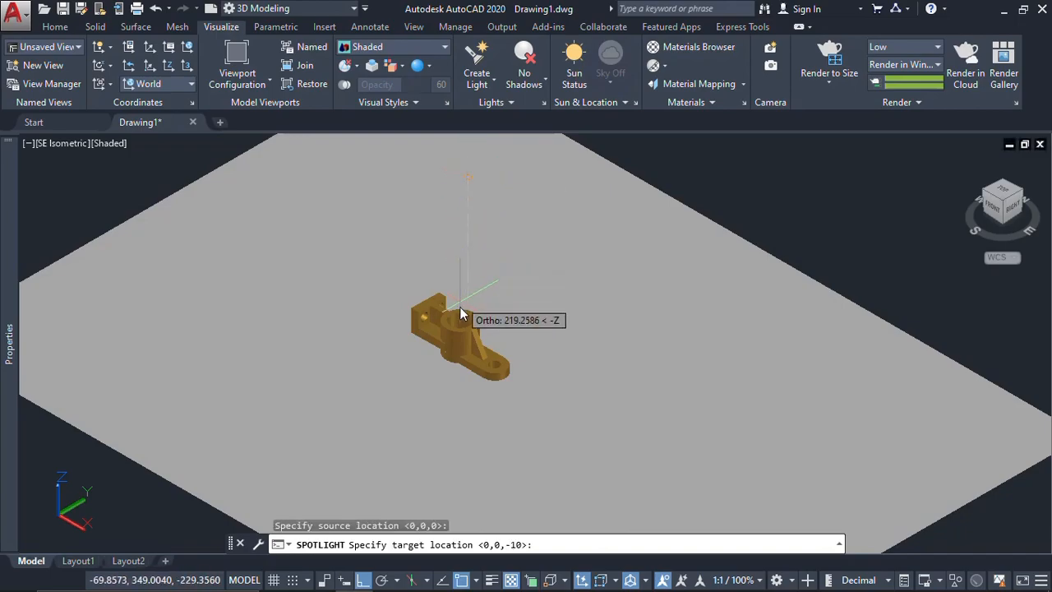
scroll(454, 315, "up", 4)
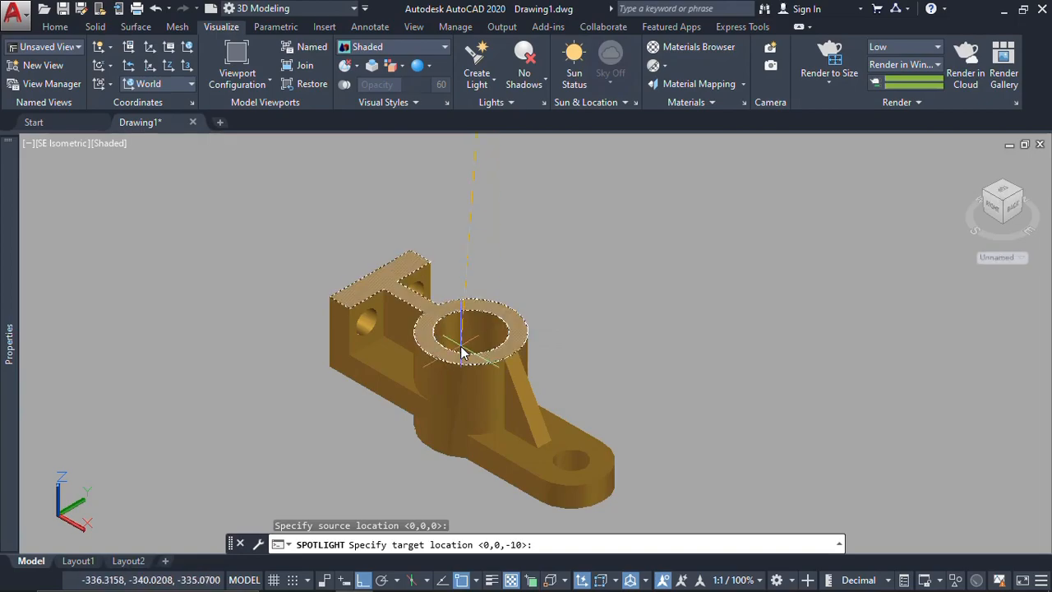
left_click(461, 353)
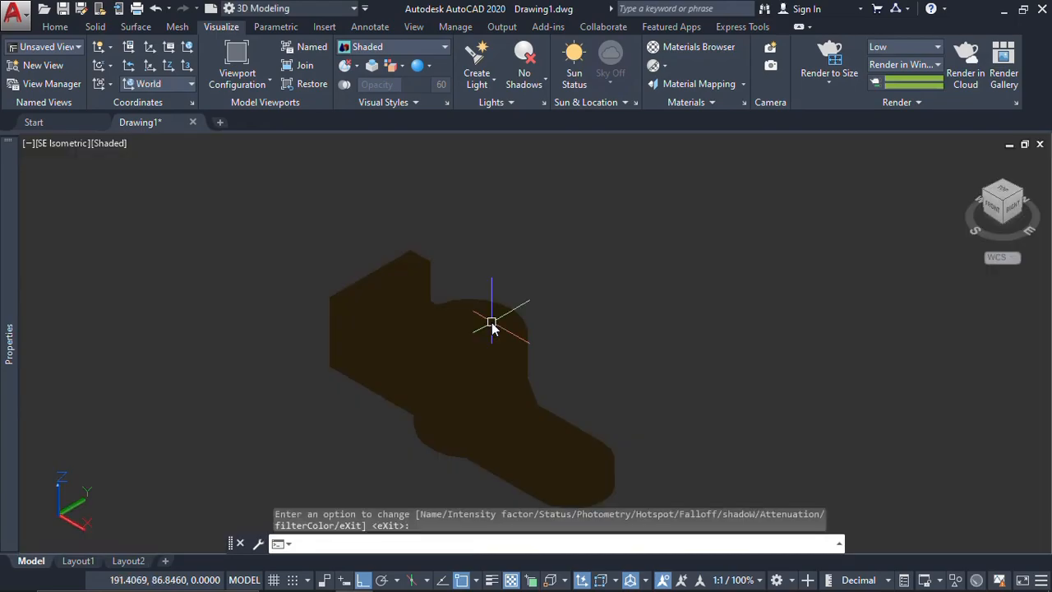
Raise the spotlight's source along the Z axis and shift it about 311 units in the positive X direction.
scroll(491, 323, "down", 4)
scroll(492, 322, "down", 2)
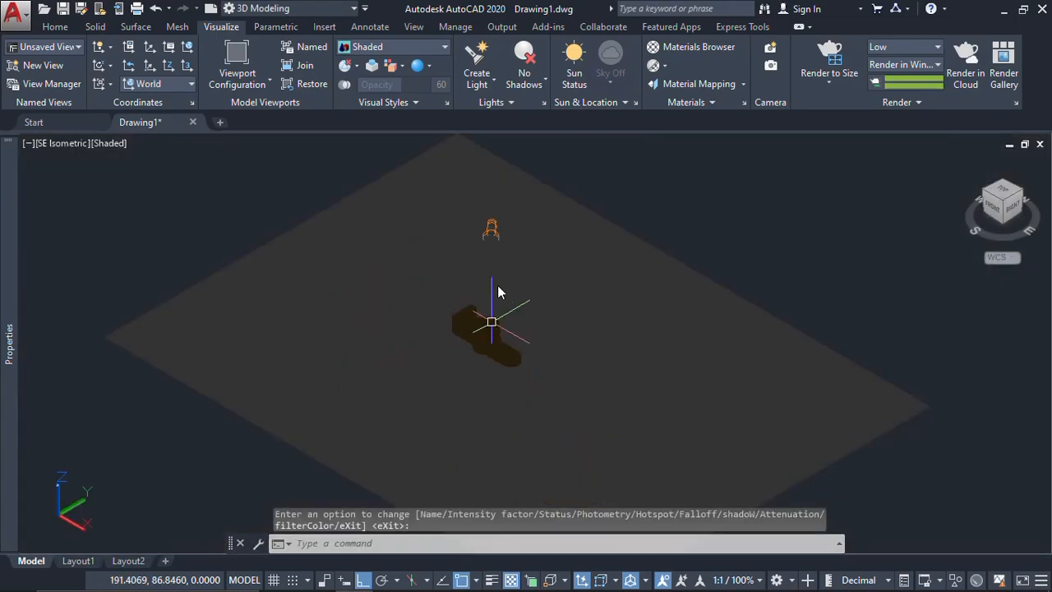
left_click(489, 229)
scroll(473, 360, "up", 4)
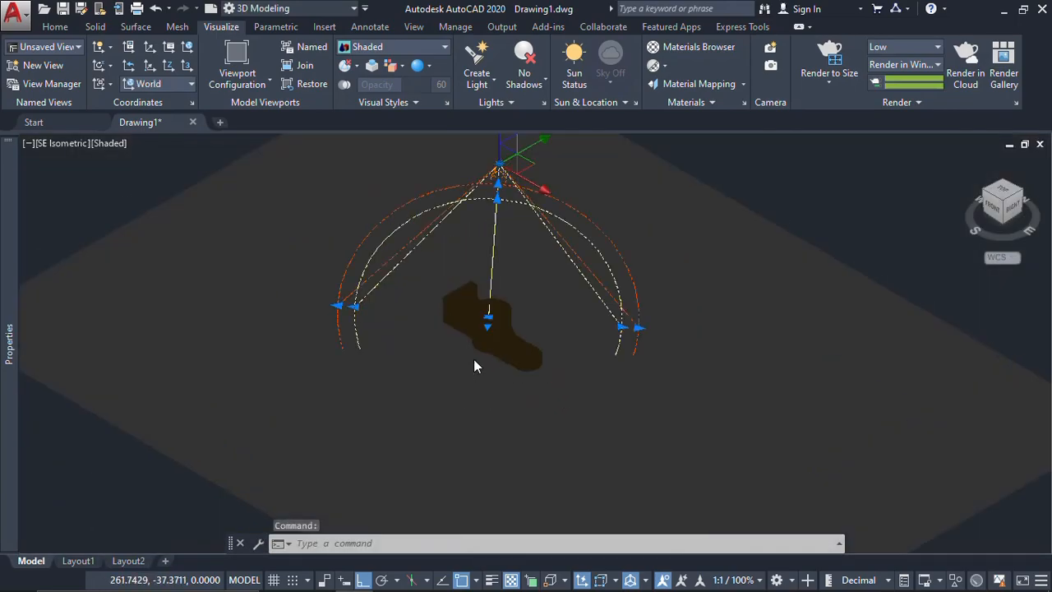
scroll(459, 356, "down", 3)
middle_click_drag(437, 337, 576, 334, "shift")
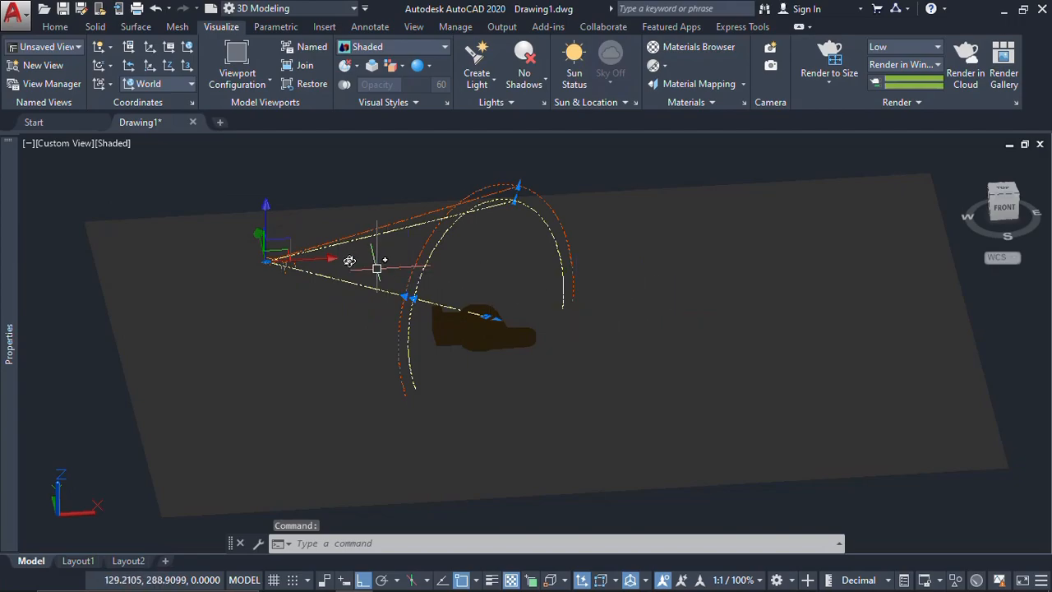
left_click(266, 209)
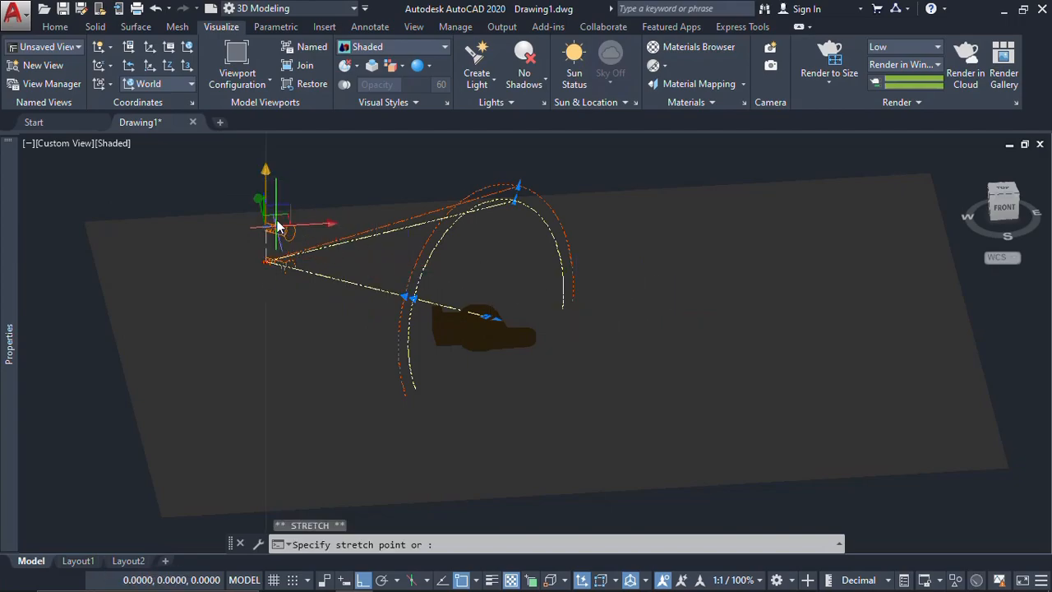
middle_click_drag(282, 199, 312, 303)
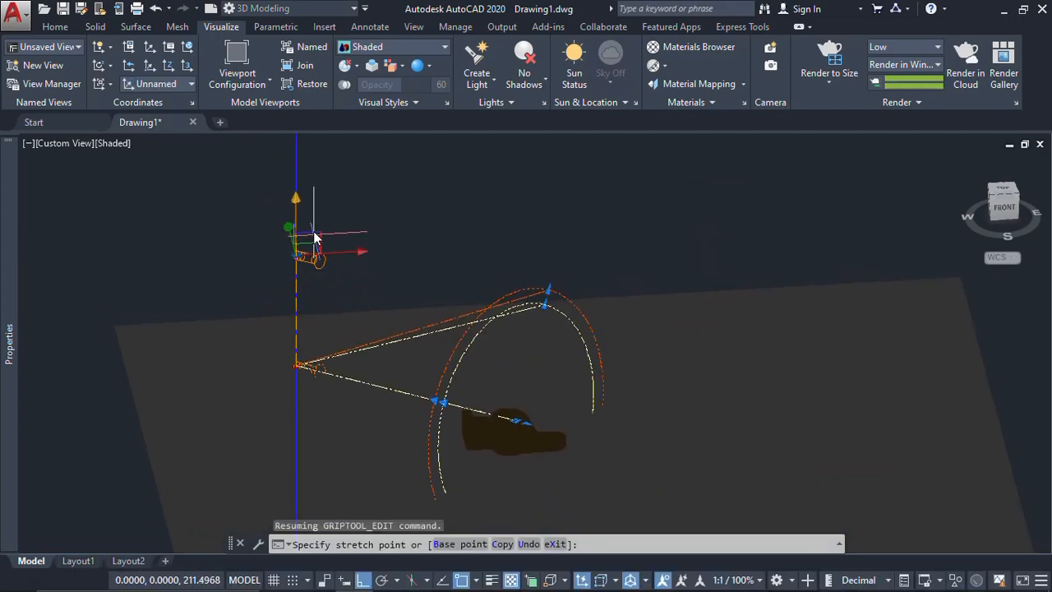
left_click(314, 201)
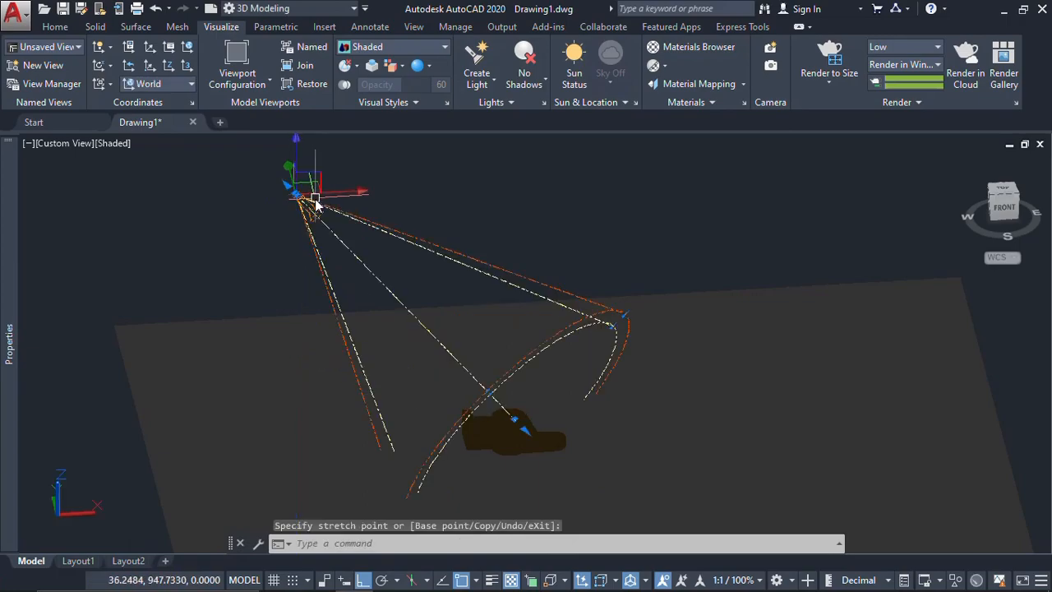
left_click(345, 192)
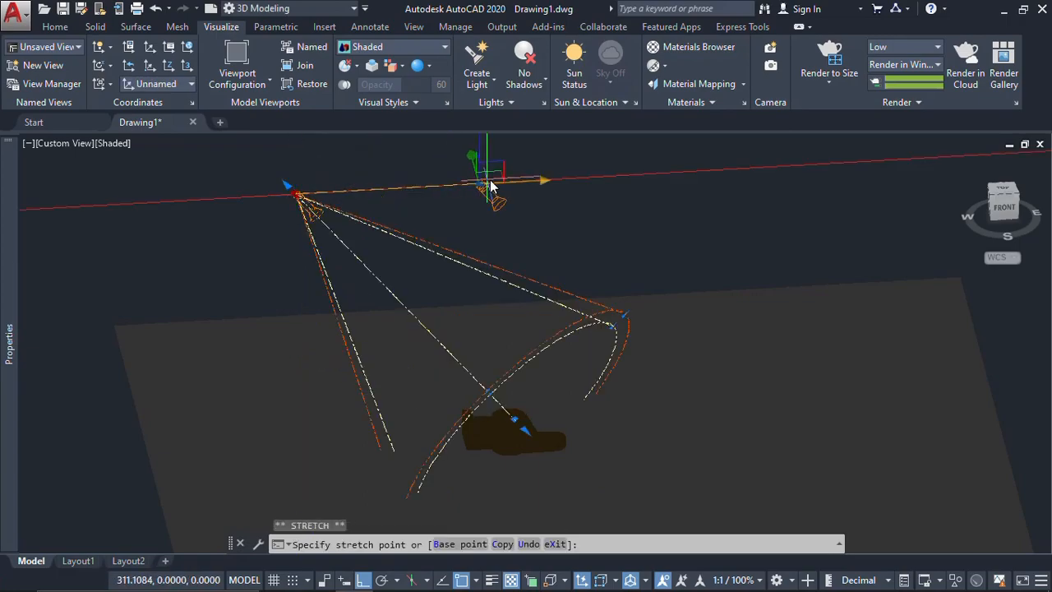
left_click(491, 182)
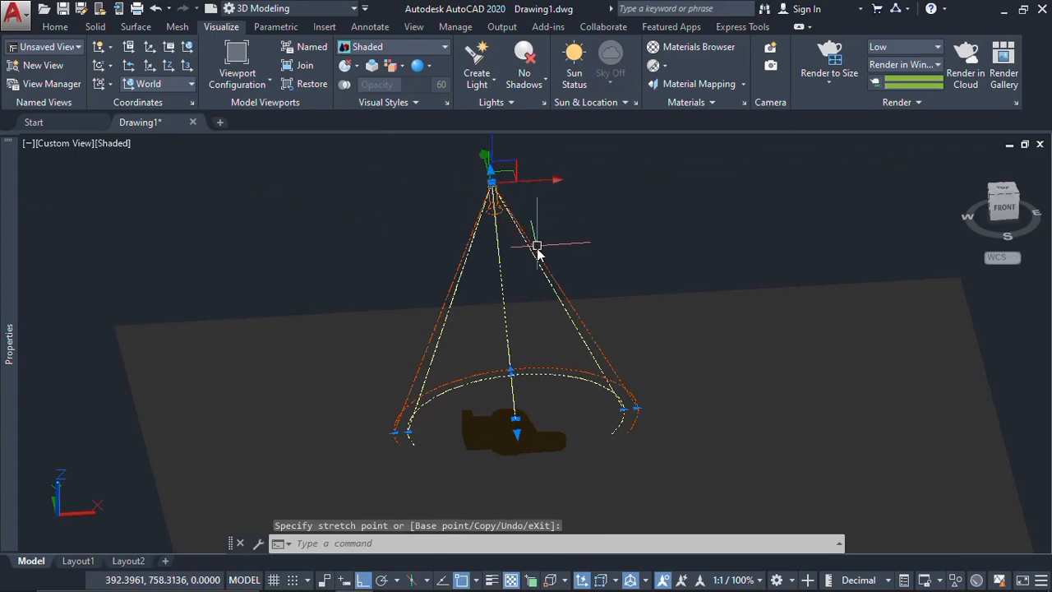
Move the spotlight's source in the negative Y direction until it sits almost directly above the part.
middle_click_drag(592, 455, 366, 456, "shift")
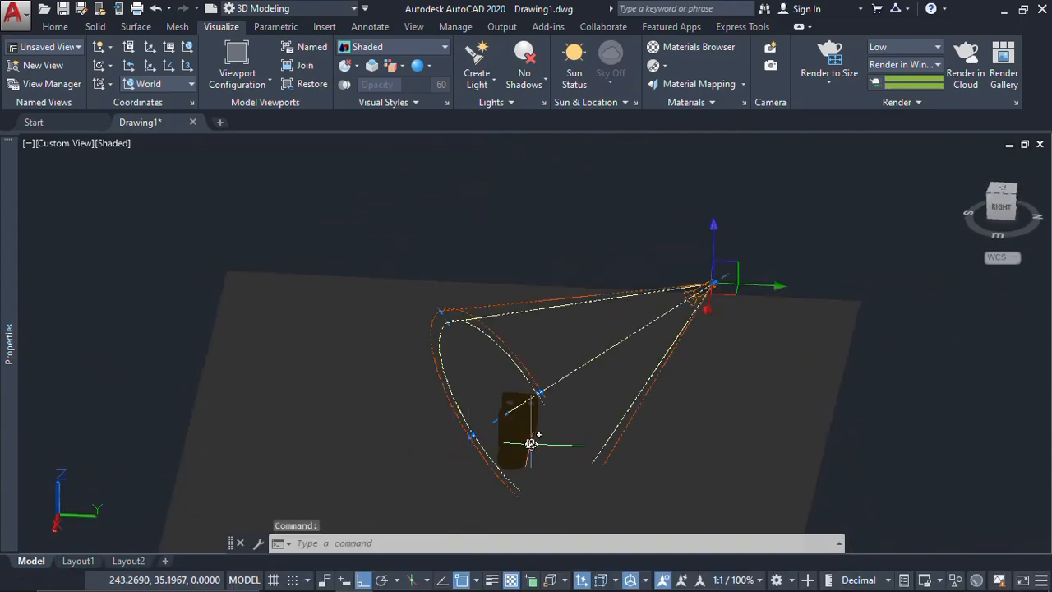
middle_click_drag(531, 444, 548, 334, "shift")
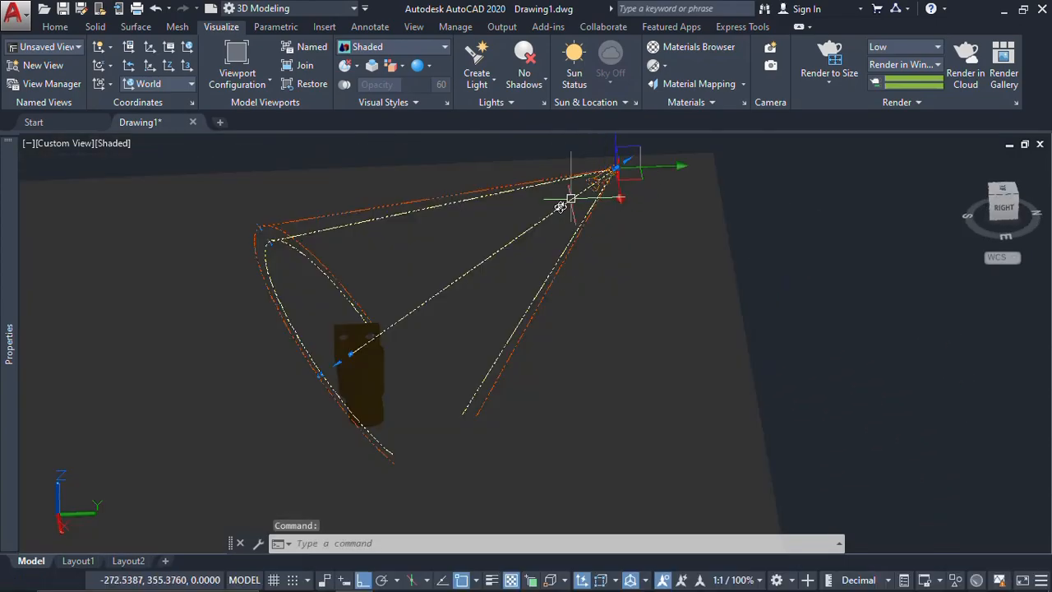
middle_click_drag(416, 331, 381, 369, "shift")
middle_click_drag(477, 366, 611, 386, "shift")
scroll(612, 386, "down", 3)
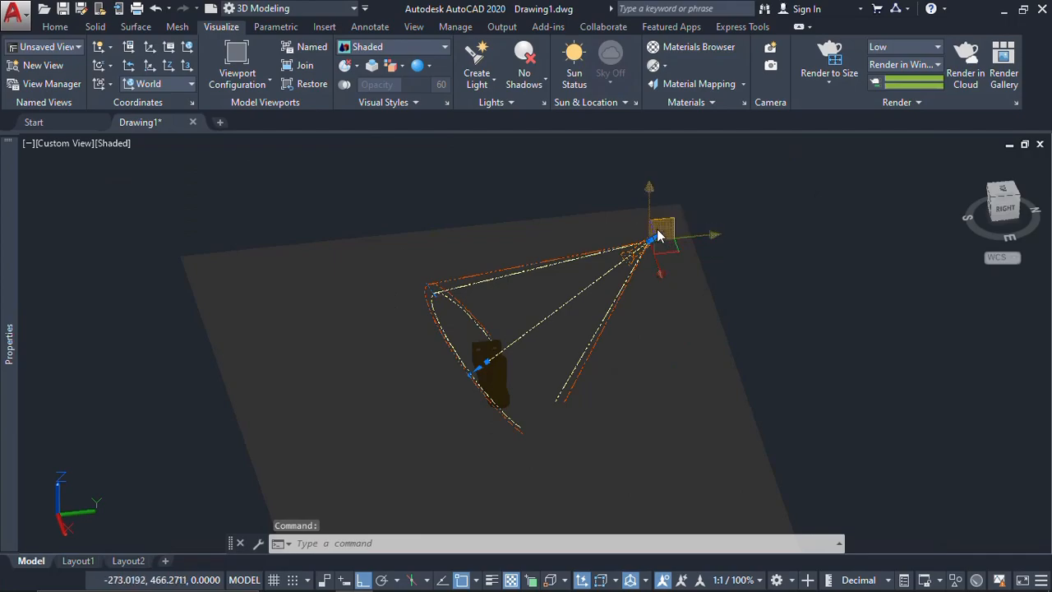
scroll(655, 251, "up", 2)
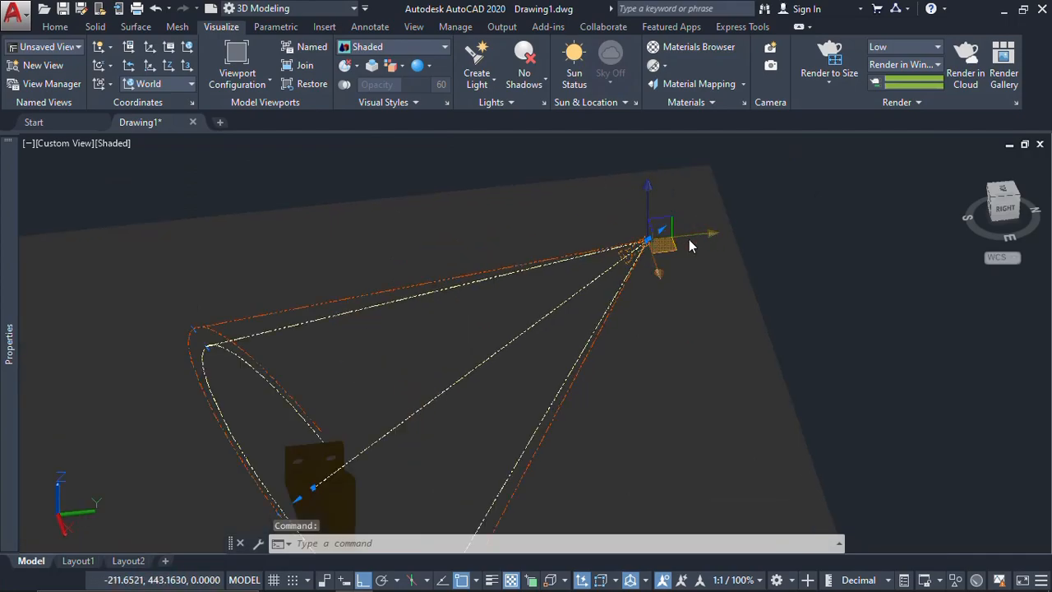
left_click(703, 238)
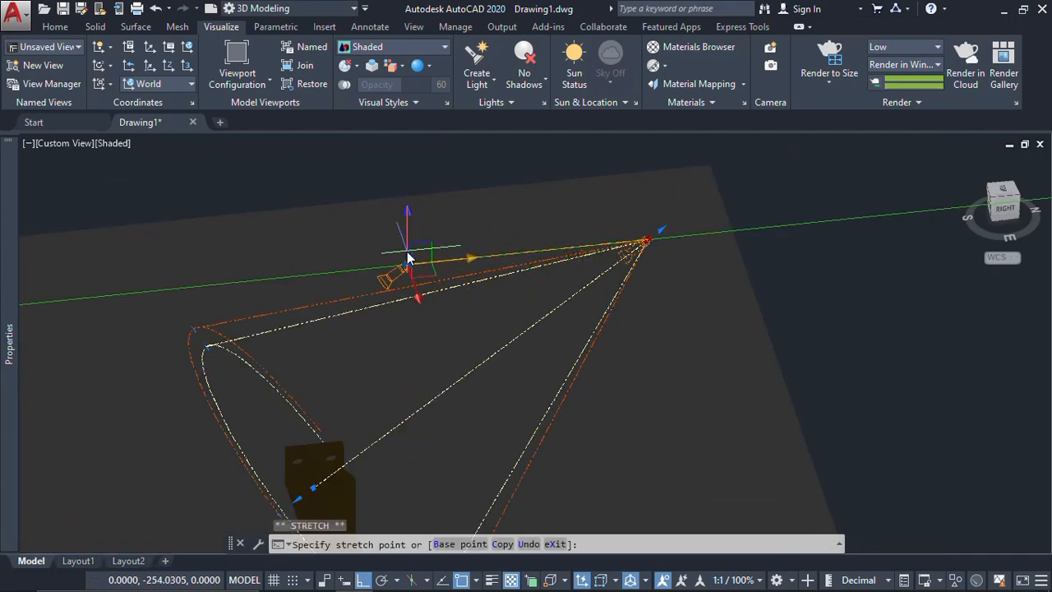
middle_click_drag(422, 291, 458, 219)
left_click(496, 187)
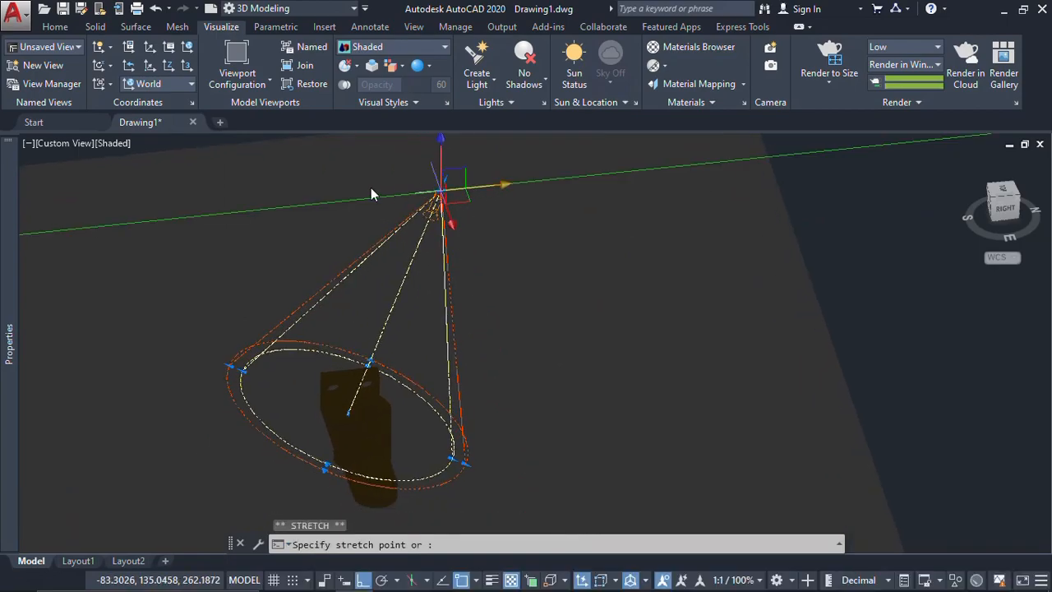
left_click(331, 202)
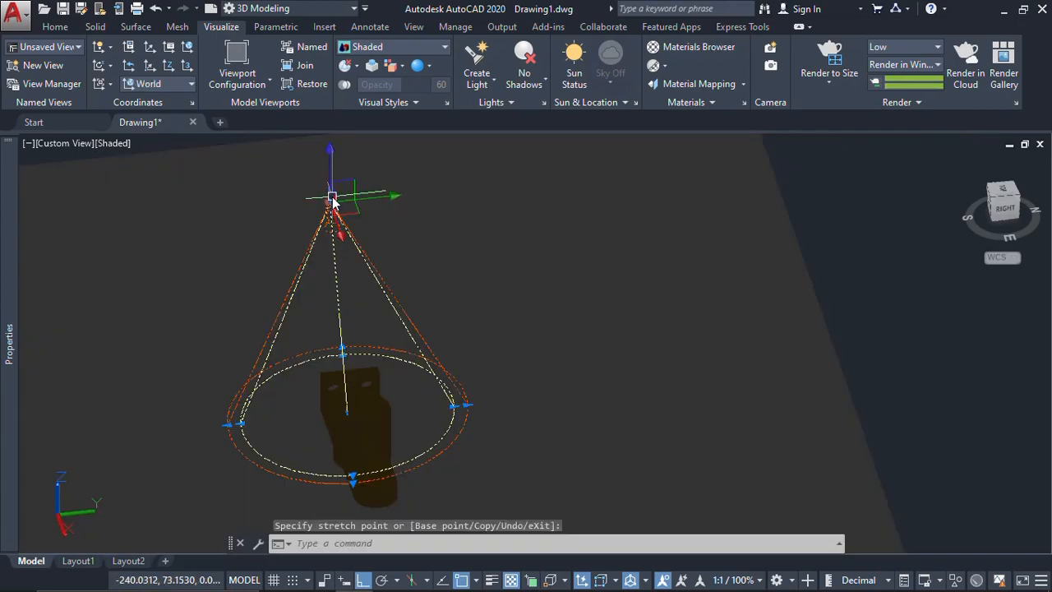
Widen the spotlight's outer falloff cone slightly by stretching its edge.
middle_click_drag(416, 270, 334, 378)
key("Escape")
middle_click_drag(400, 378, 415, 250, "shift")
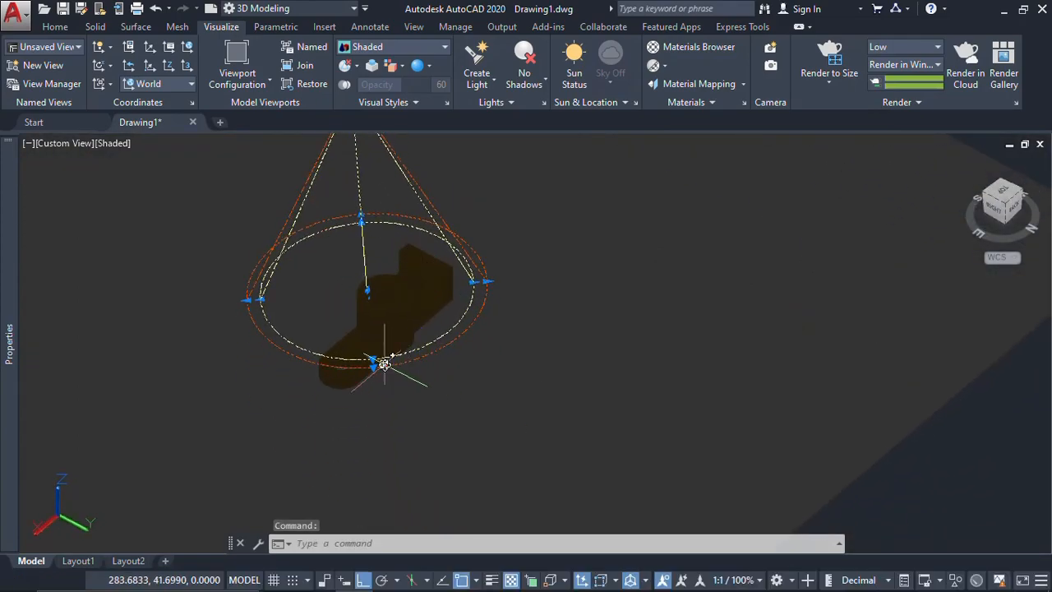
left_click(373, 362)
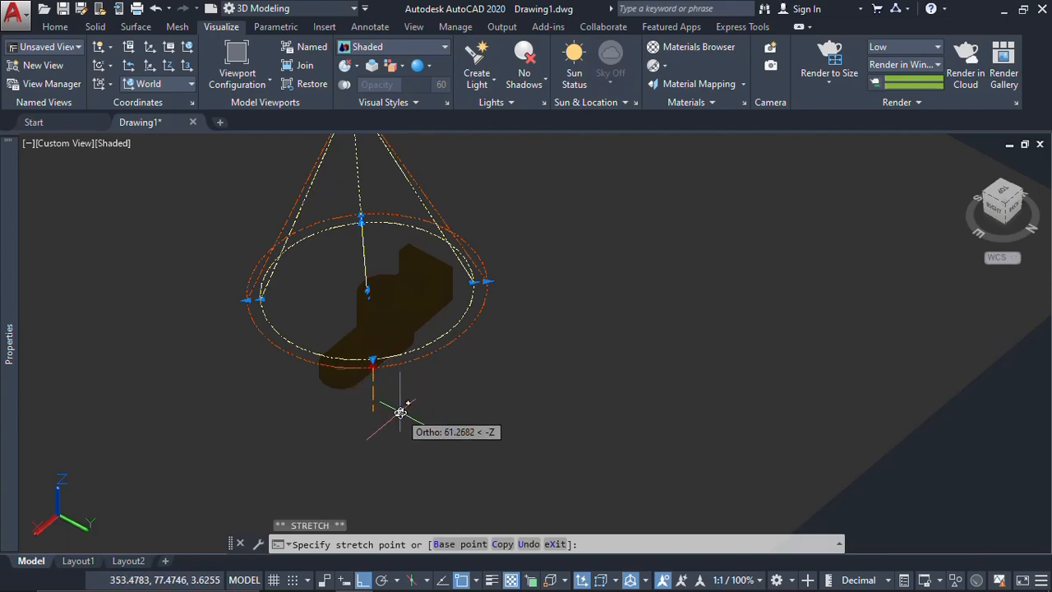
left_click(399, 412)
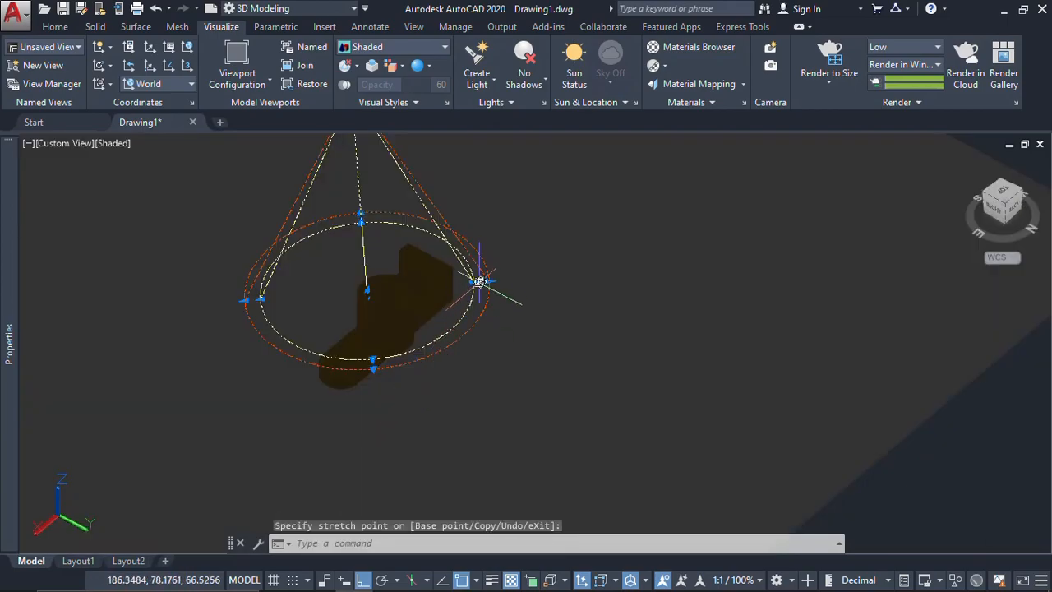
Open the properties of Spotlight1 from the list of lights in the model and set its intensity factor to 5.
type("LIGHT")
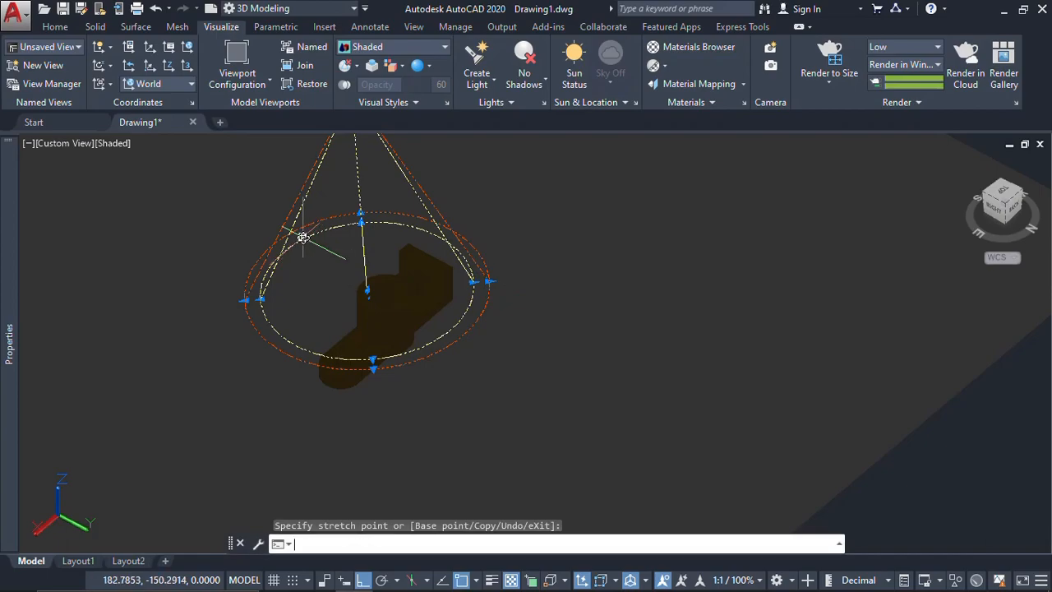
type("lis")
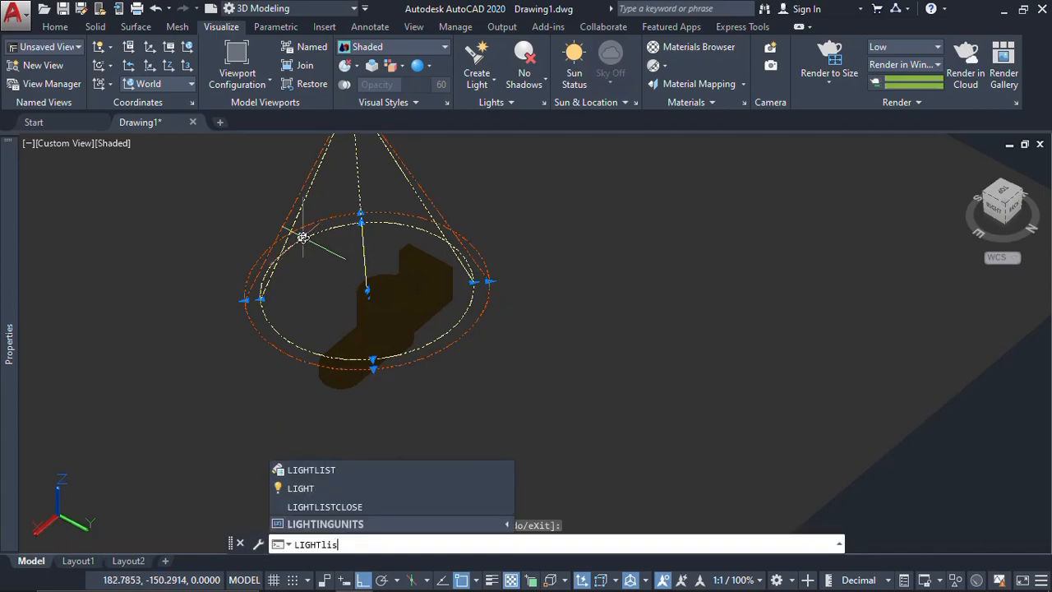
type("t")
key("Return")
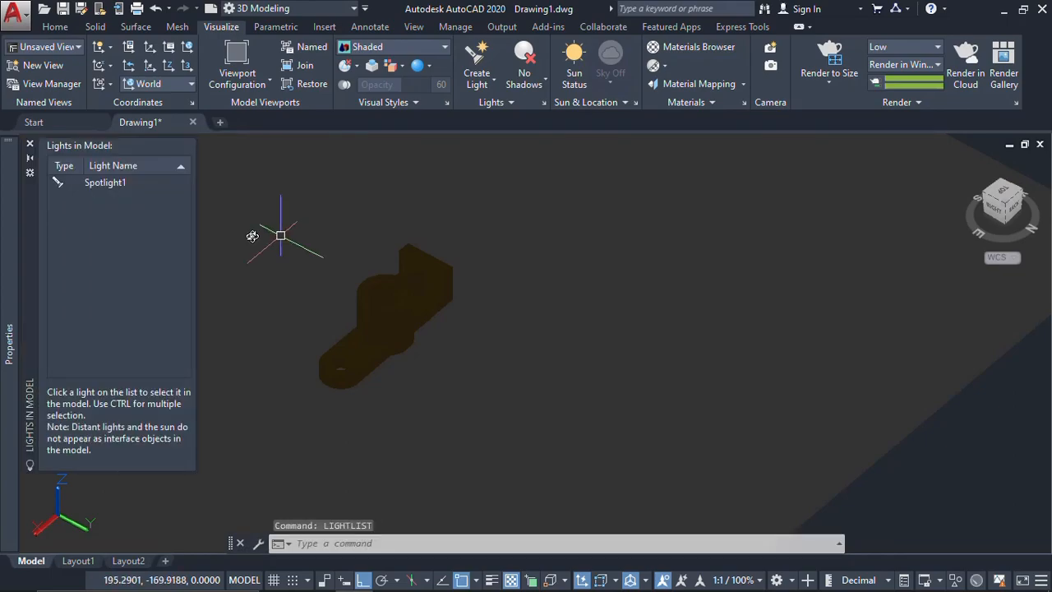
left_click(102, 183)
double_click(102, 184)
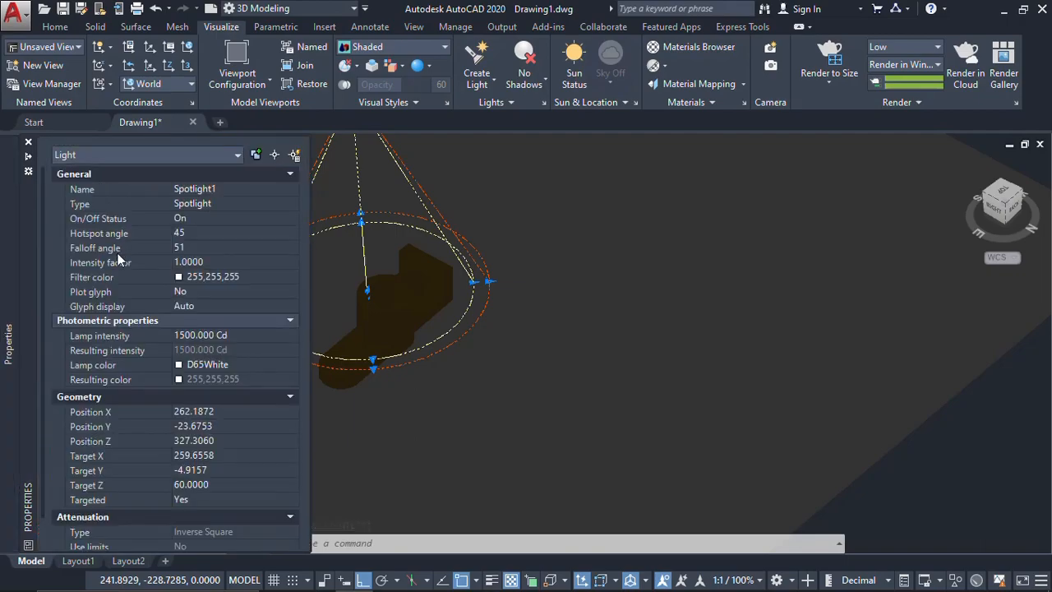
left_click(200, 263)
type("5")
key("Return")
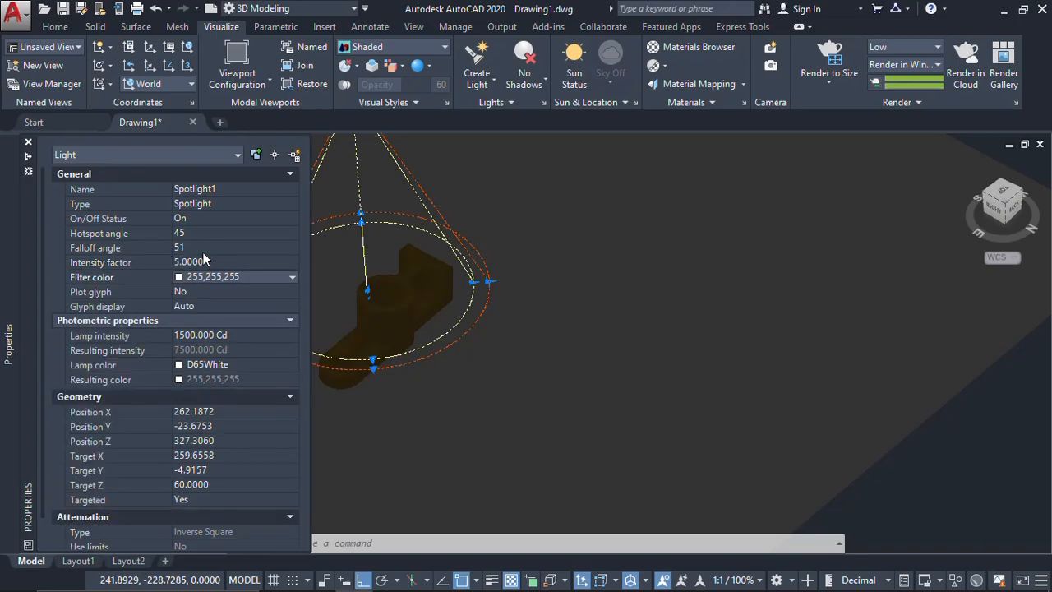
Set the spotlight's falloff angle to 160.
left_click(204, 248)
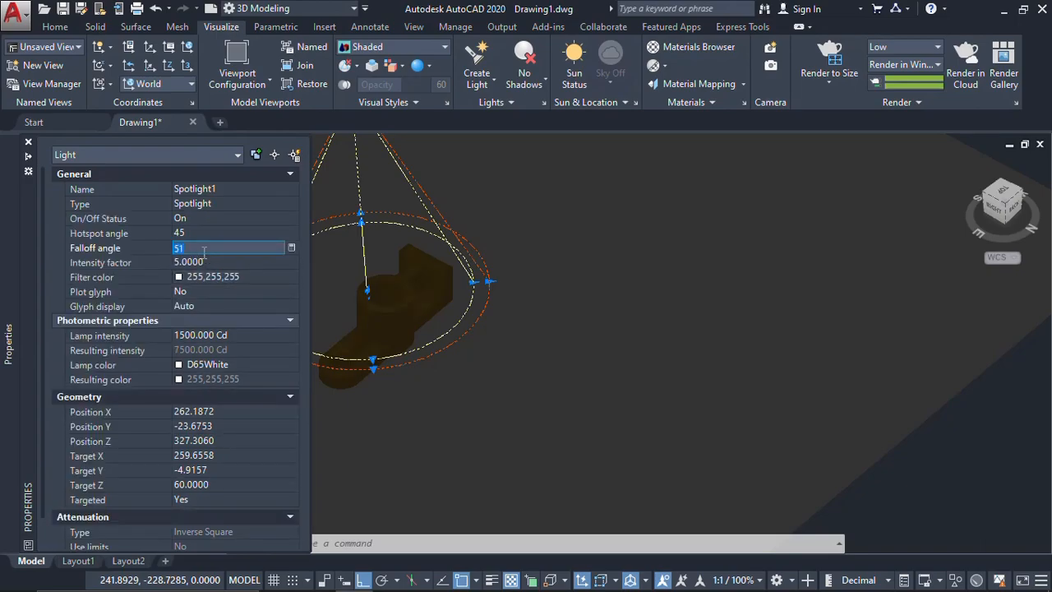
key("Return")
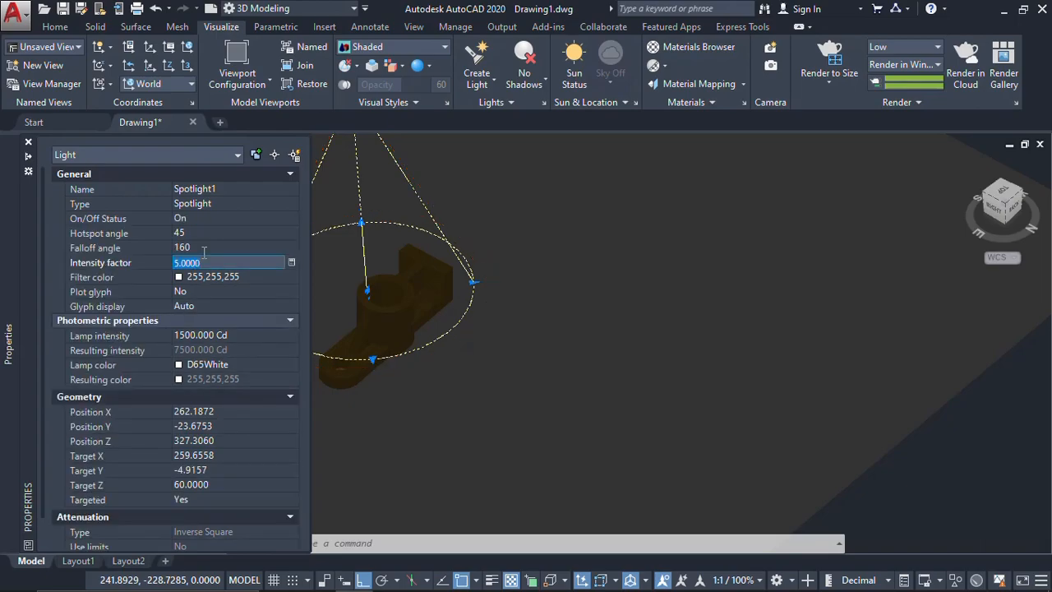
left_click(203, 250)
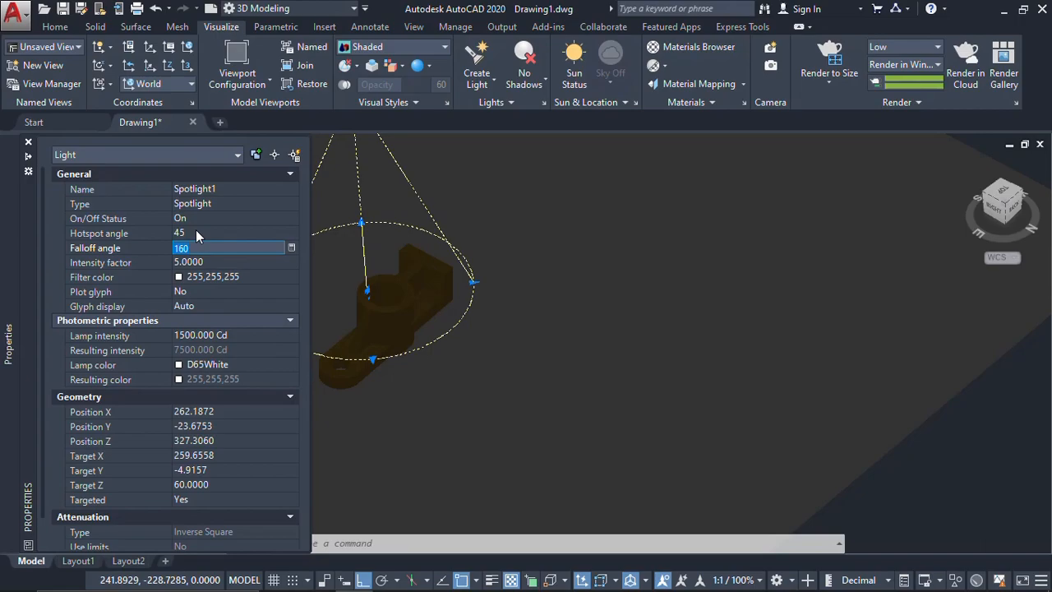
Set the spotlight's hotspot angle to 30.
left_click(196, 233)
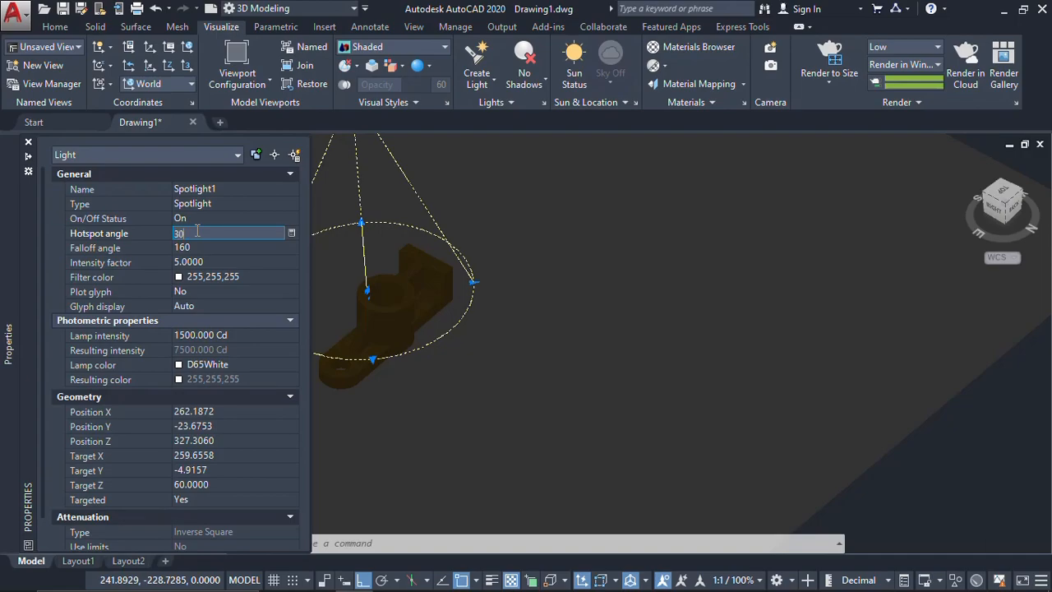
type("30")
key("Tab")
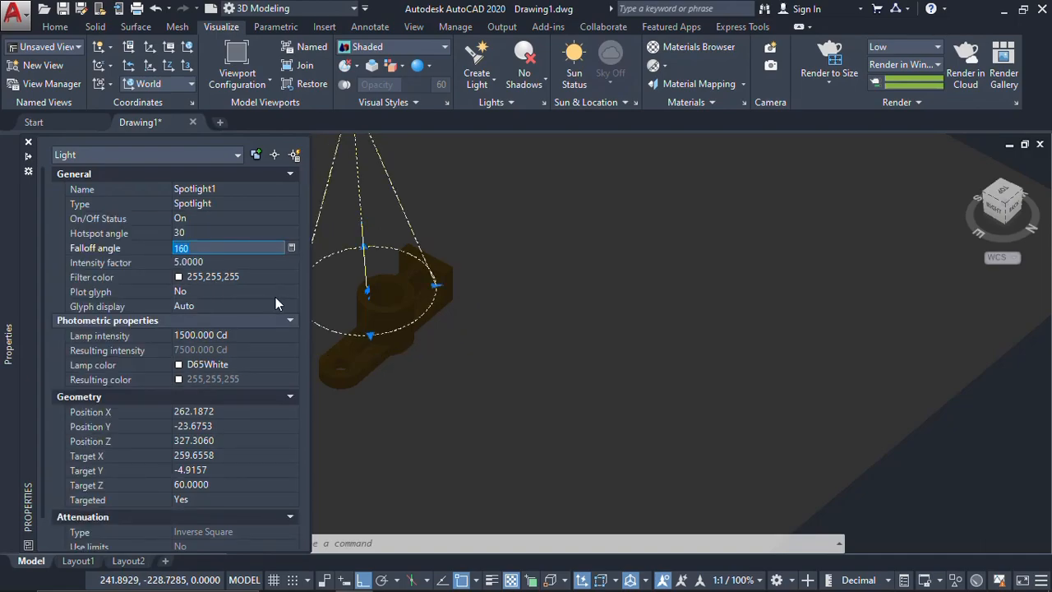
Reopen the spotlight's properties and set its falloff angle to 80.
scroll(410, 309, "down", 2)
middle_click_drag(411, 308, 498, 298)
mouse_move(9, 233)
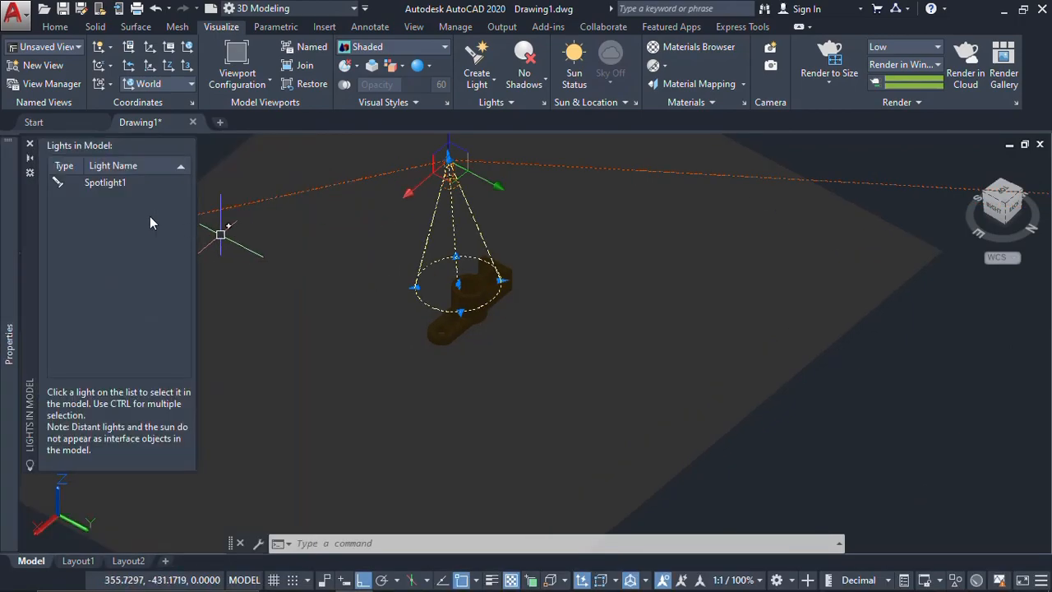
double_click(115, 184)
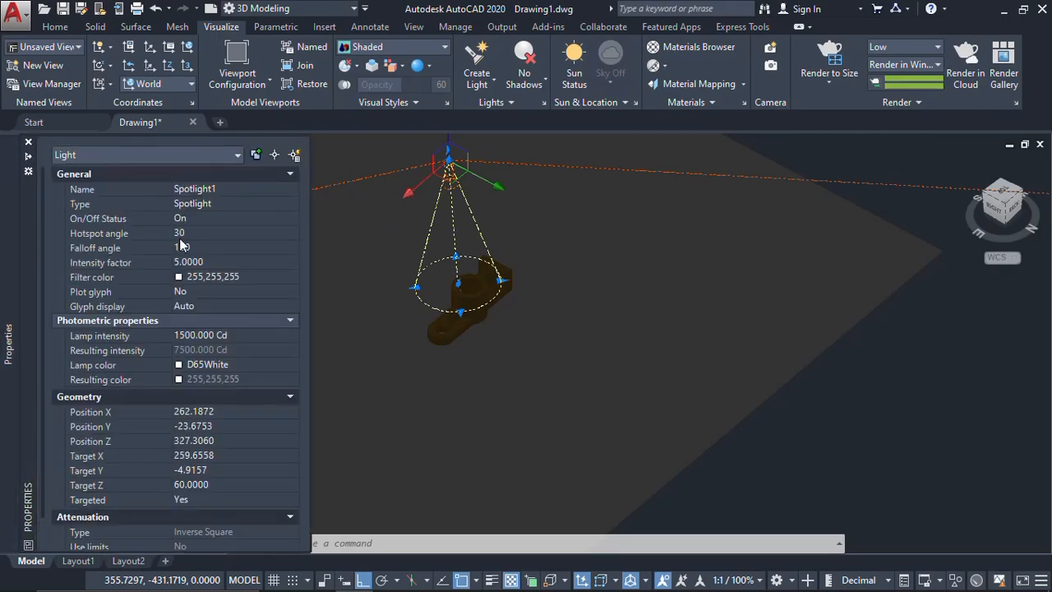
left_click(196, 249)
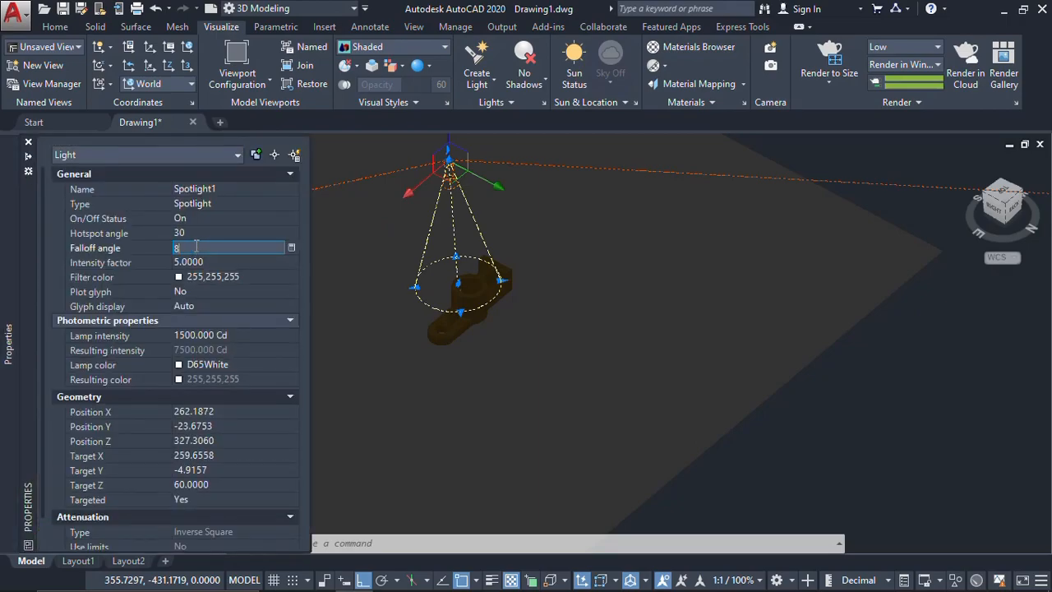
key("Tab")
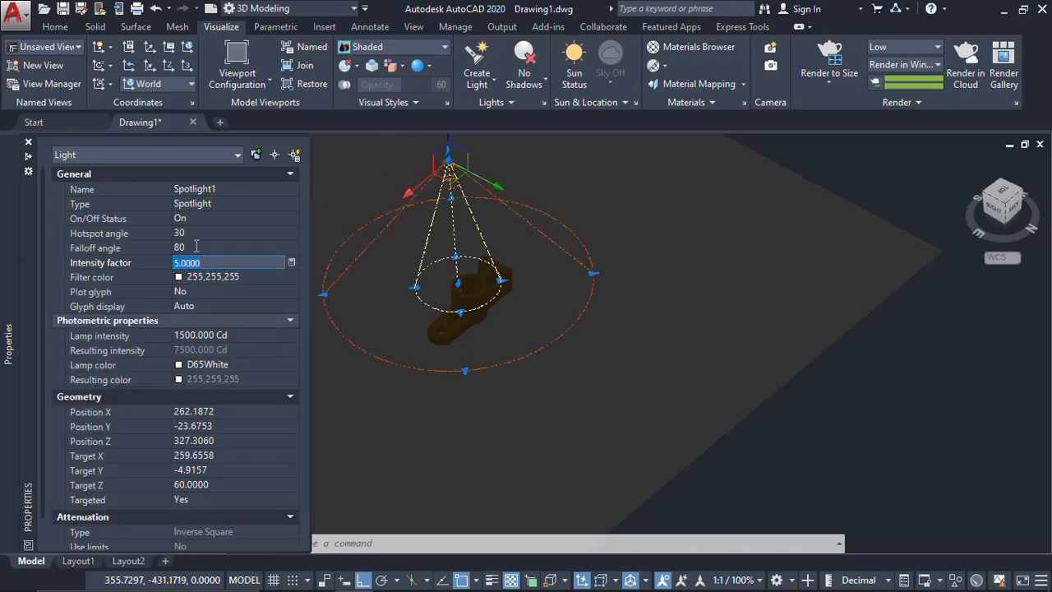
Set the spotlight's falloff angle to 60, close the light's properties and the light list, and deselect the light.
left_click(198, 250)
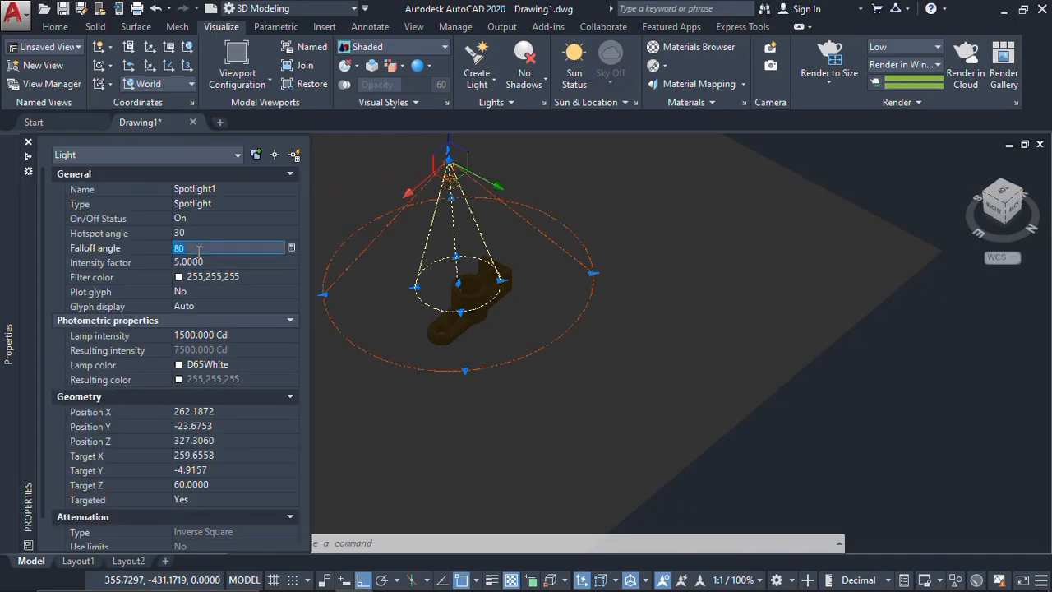
key("Tab")
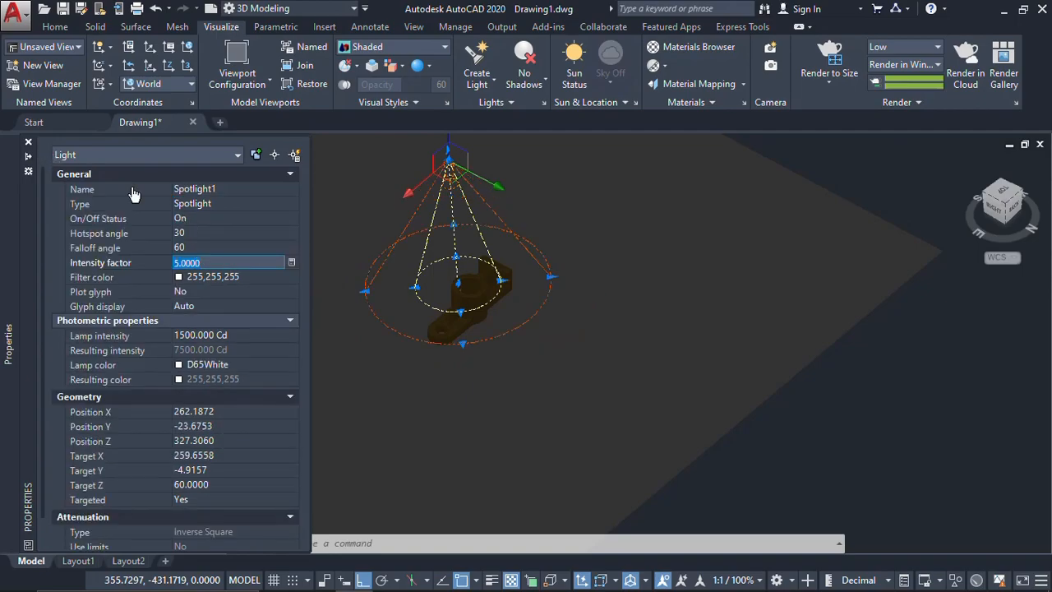
left_click(28, 145)
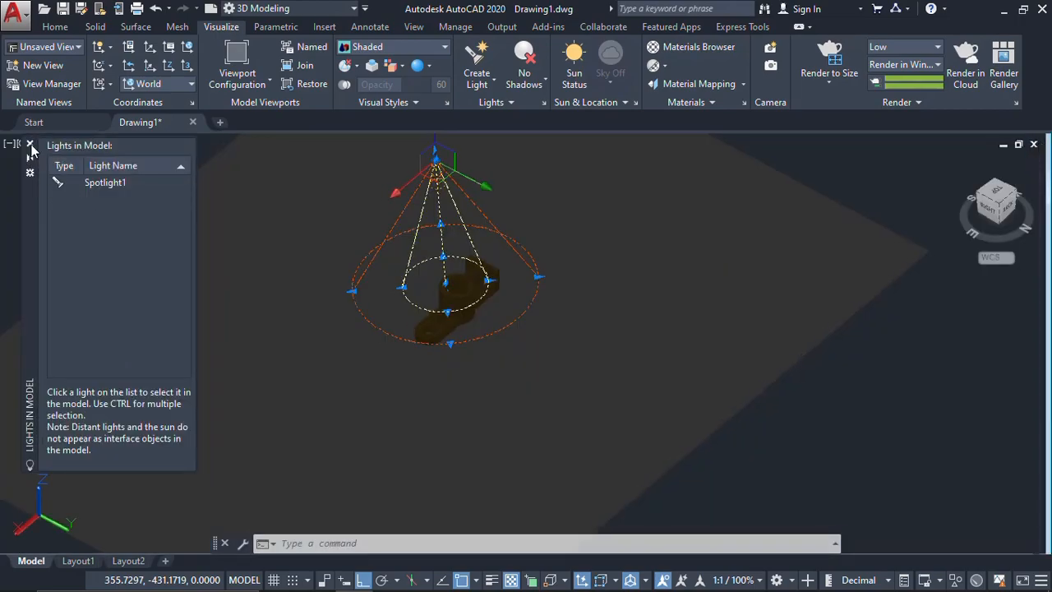
left_click(30, 144)
key("Escape")
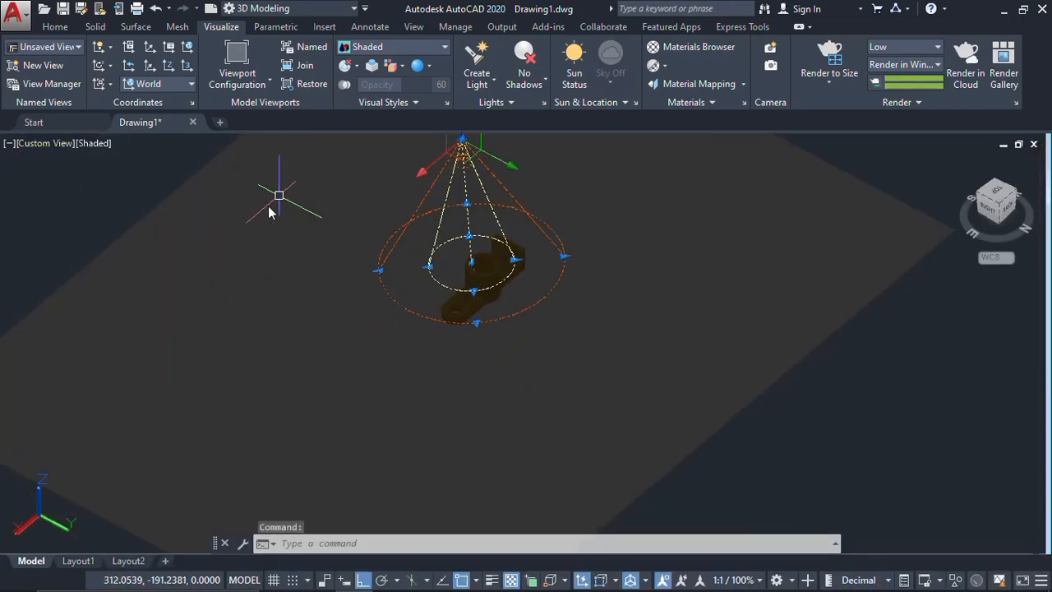
Switch to the SE Isometric view, frame the brass part closely, and start a Low quality render in a window.
left_click(44, 143)
left_click(99, 301)
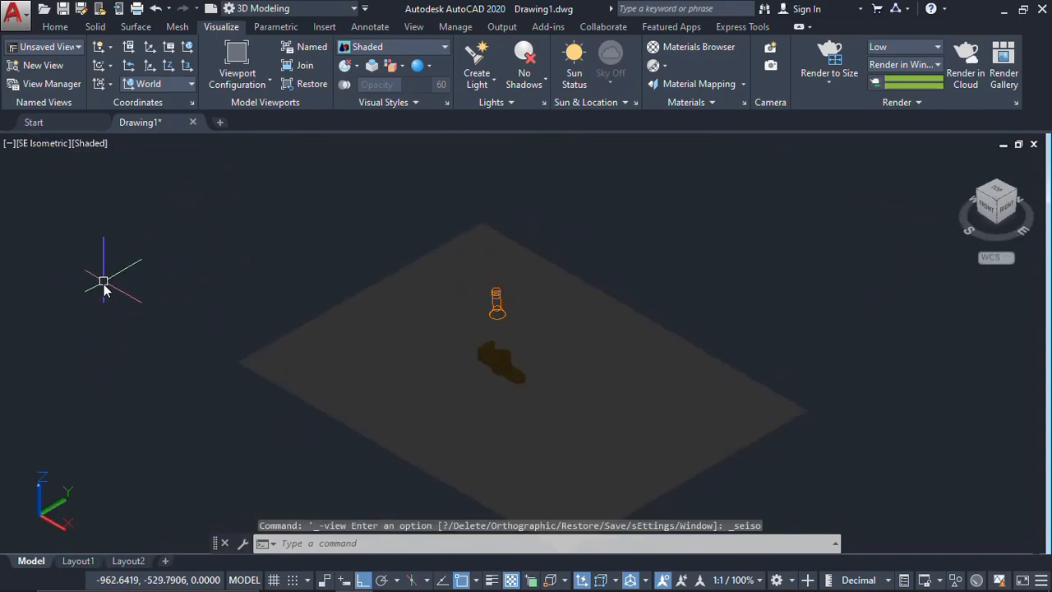
scroll(485, 386, "up", 8)
middle_click_drag(448, 344, 484, 340)
left_click(830, 65)
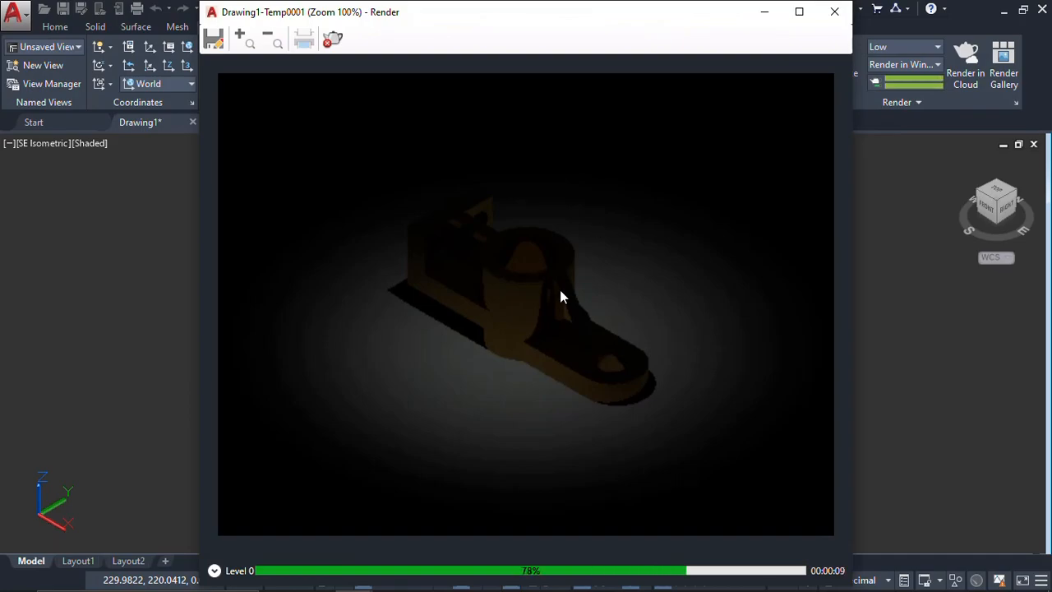
Cancel the running render and close the render window.
left_click(333, 41)
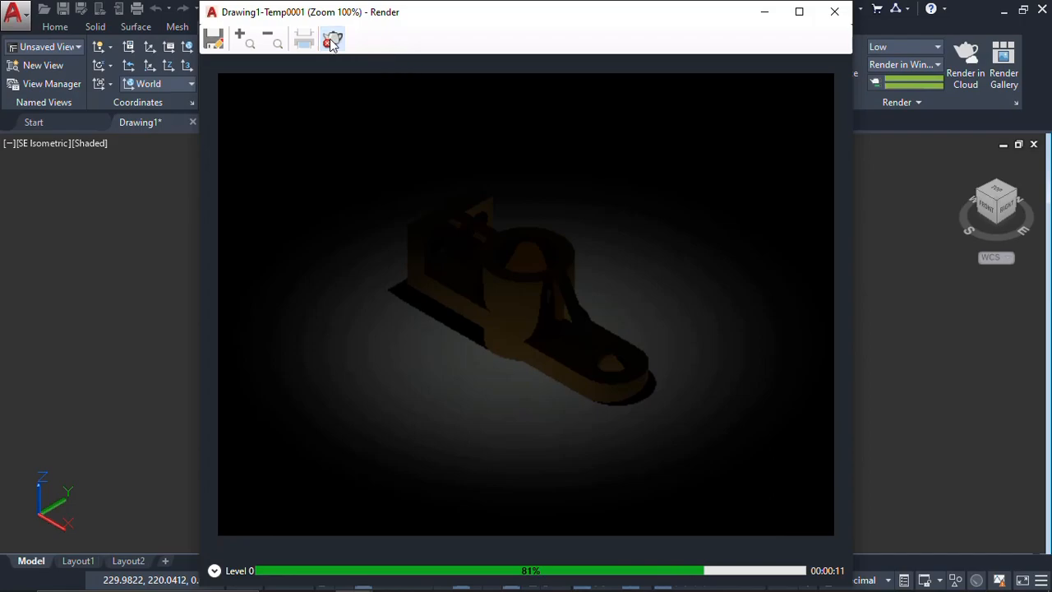
left_click(834, 12)
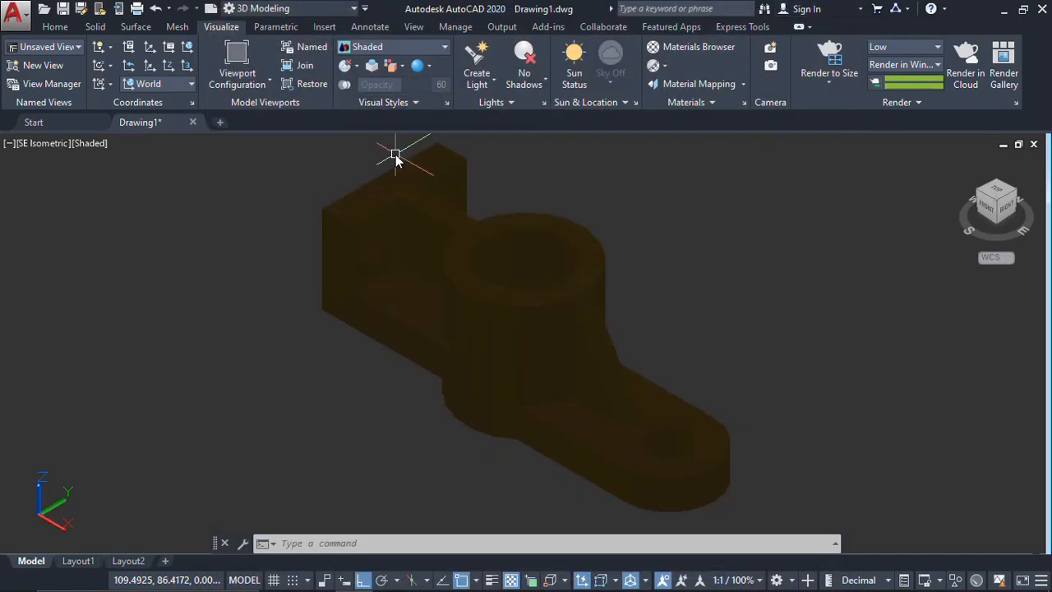
key("Escape")
Set the spotlight's intensity factor to 15 and check the effect with a Low quality test render.
type("lightlist")
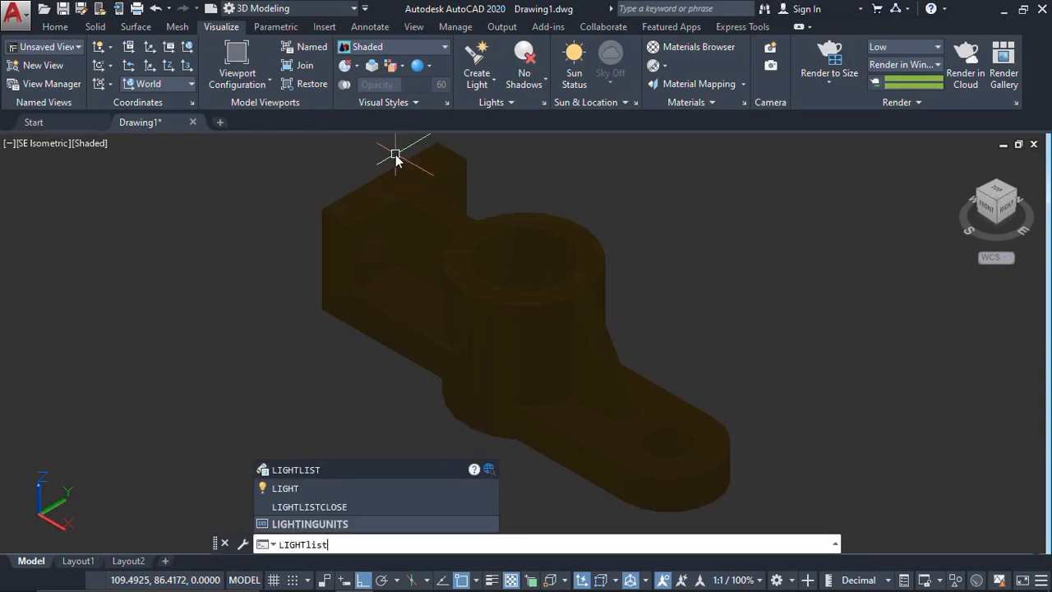
key("Return")
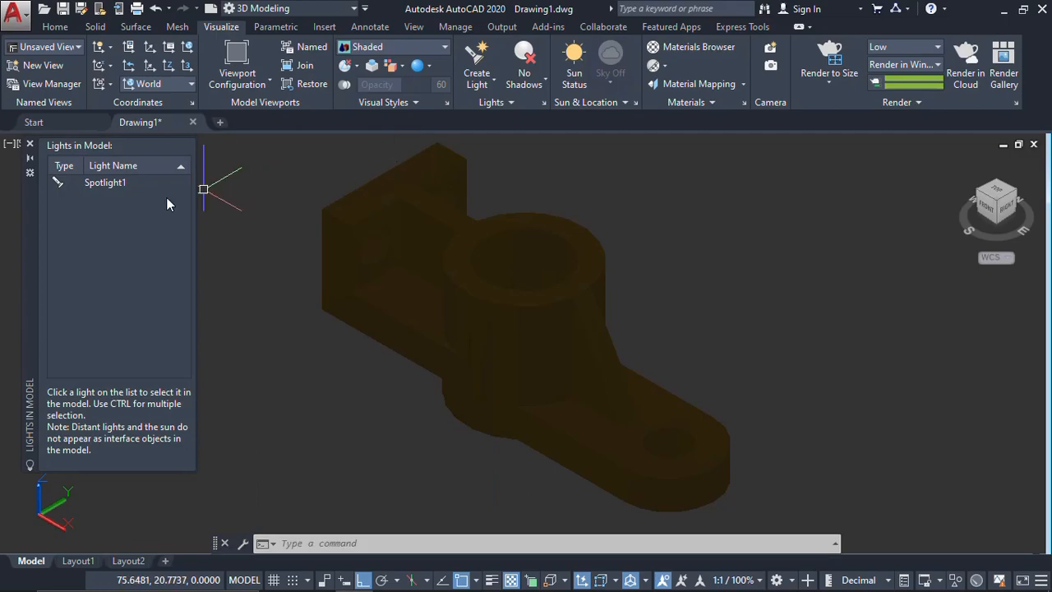
double_click(101, 182)
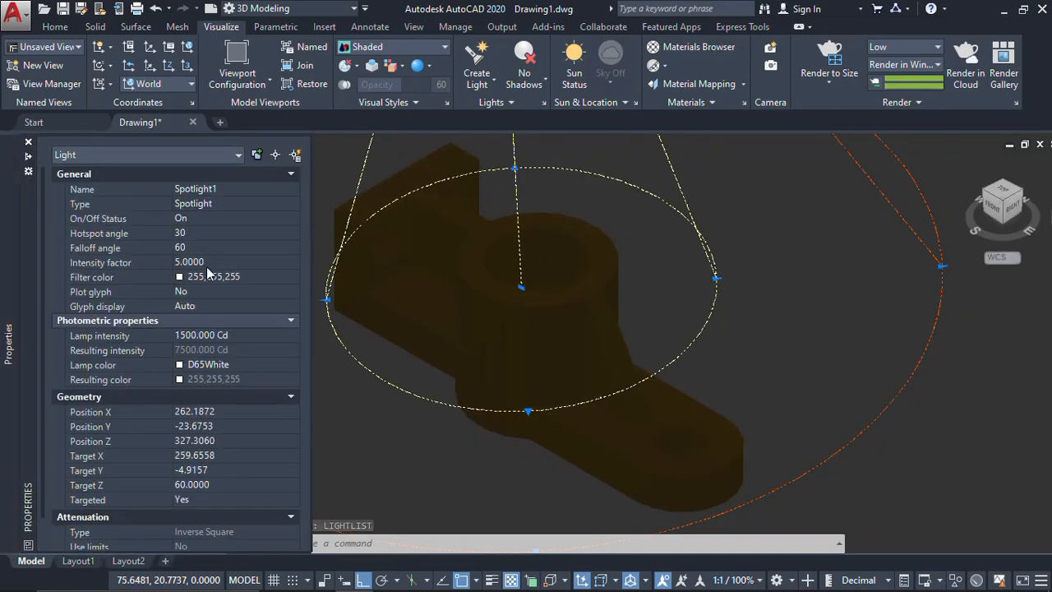
left_click(213, 262)
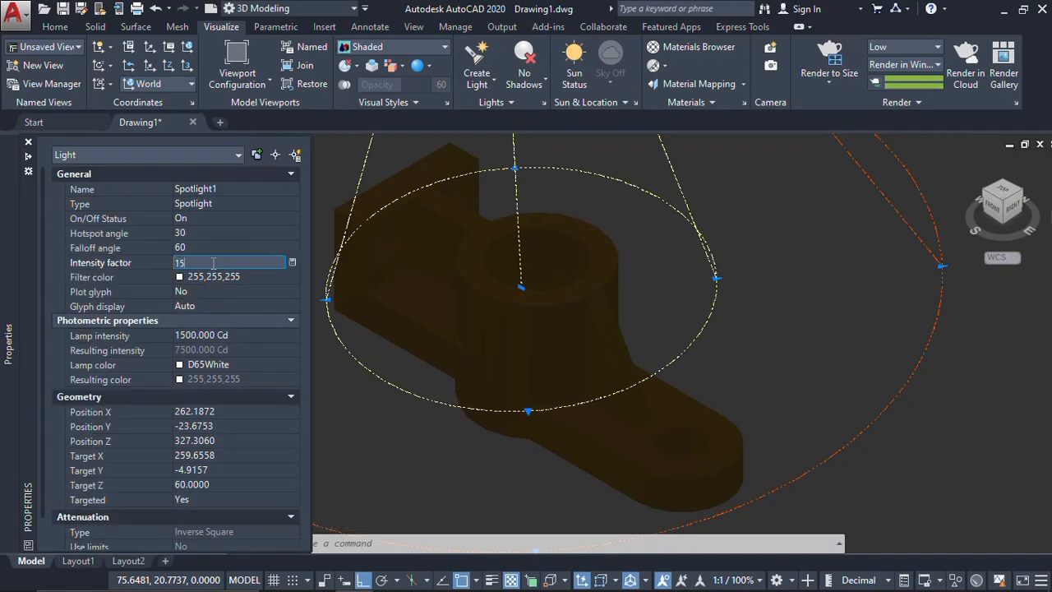
key("Tab")
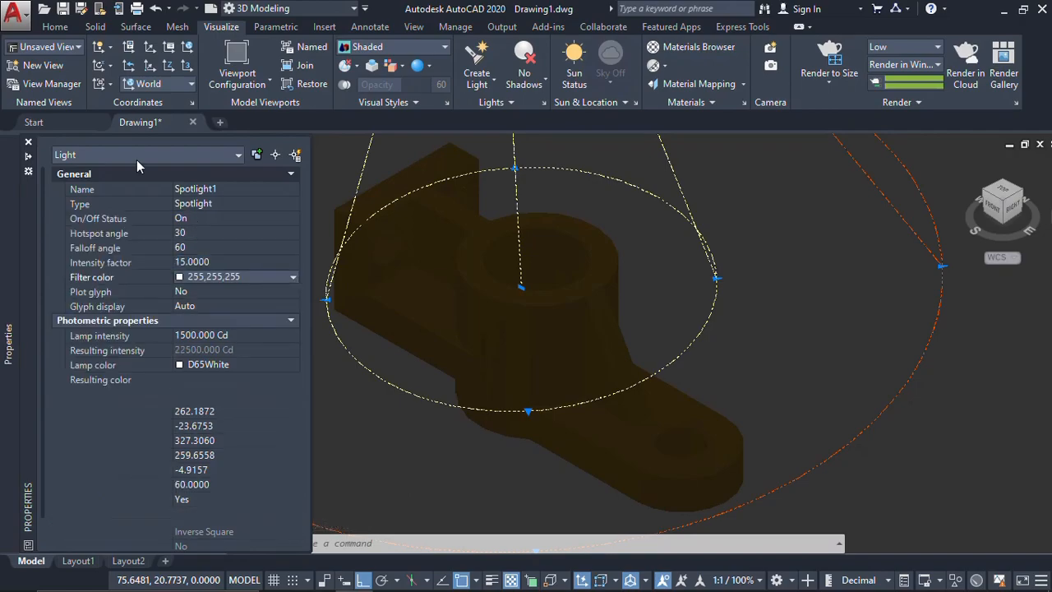
left_click(29, 144)
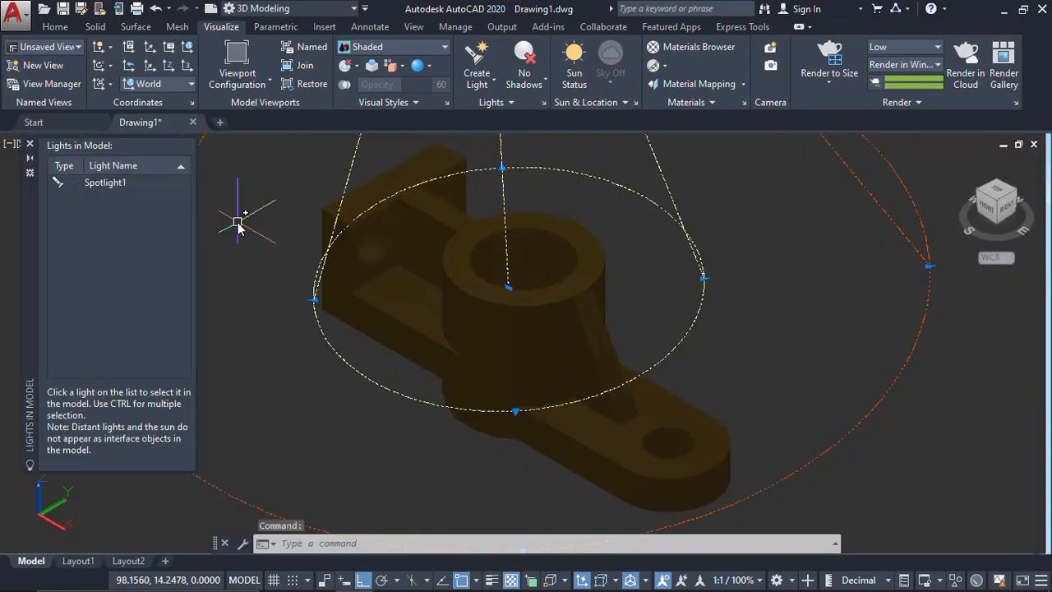
left_click(31, 144)
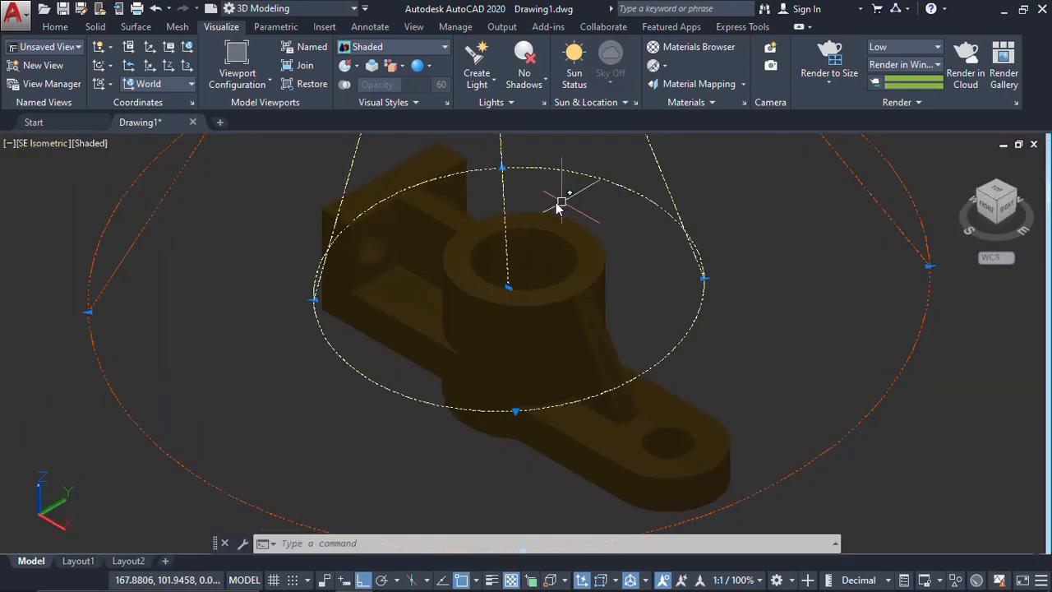
left_click(818, 66)
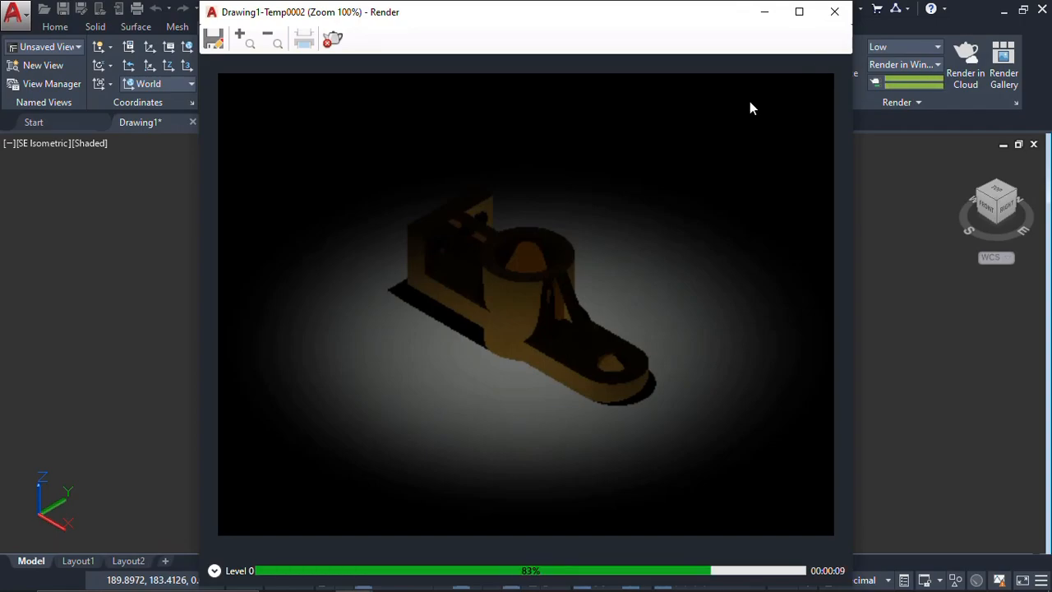
left_click(836, 14)
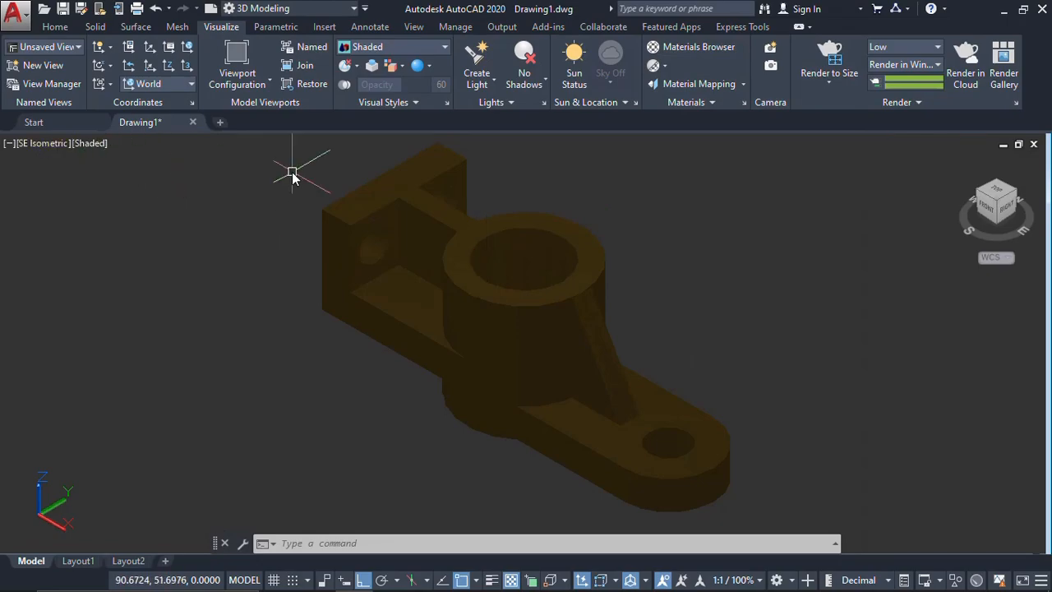
Reopen the spotlight's properties from the list of lights and set its hotspot angle to 50.
type("ligh")
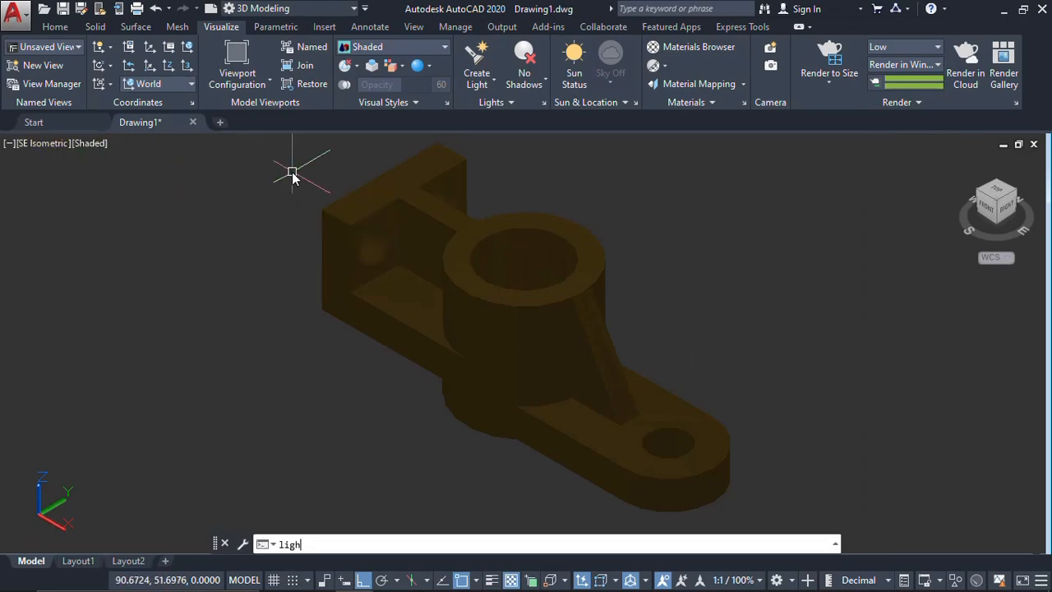
type("tlist")
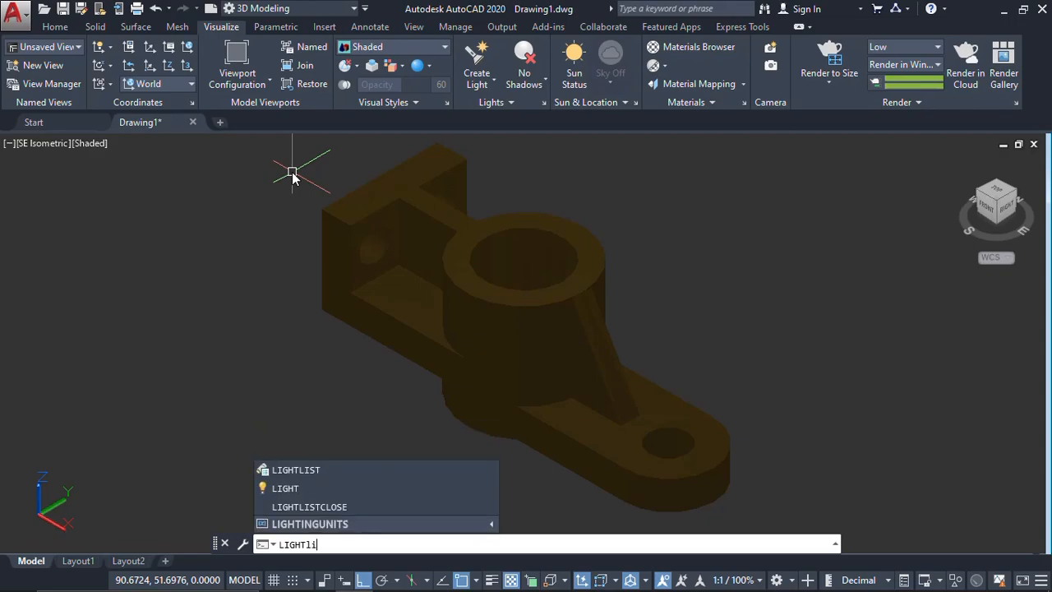
key("Return")
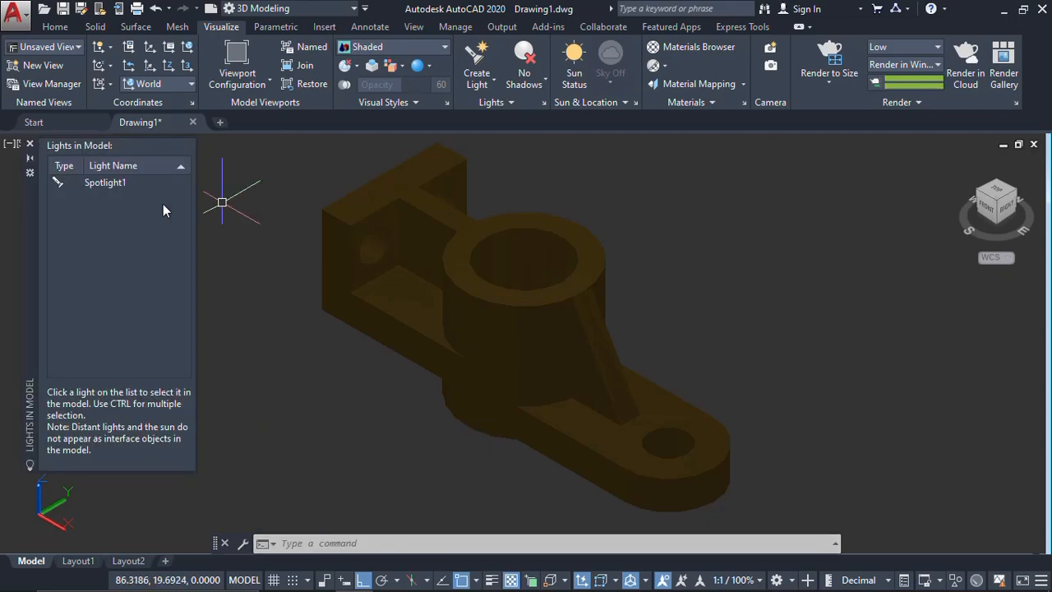
double_click(110, 183)
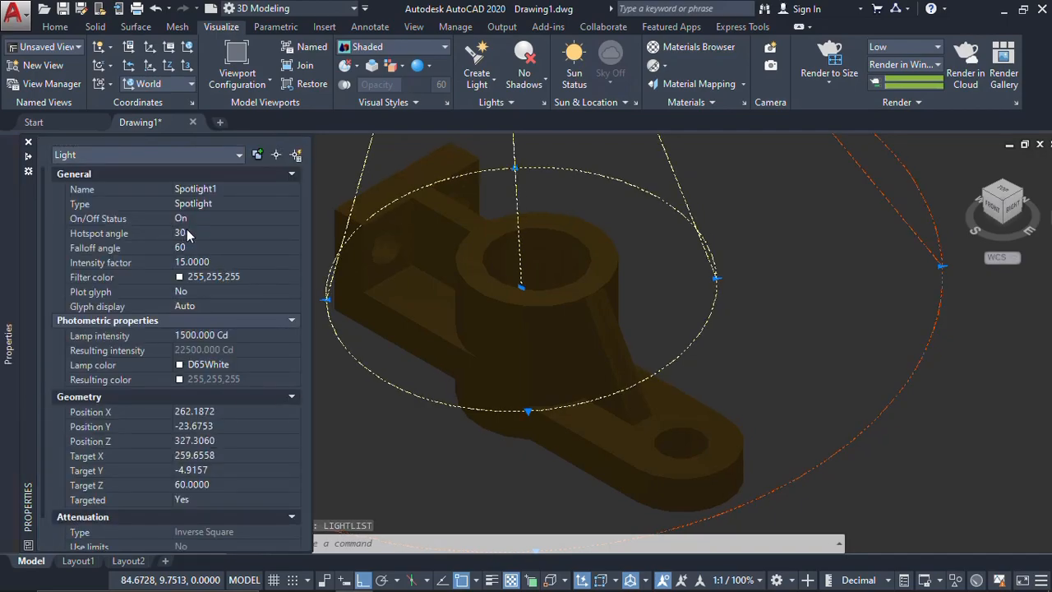
left_click(199, 233)
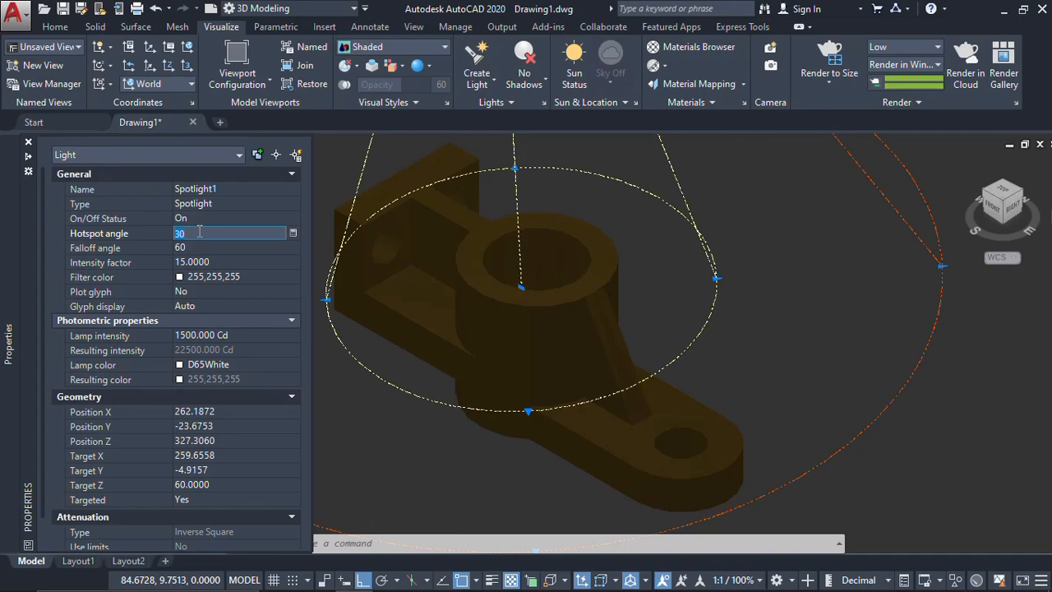
type("50")
key("Tab")
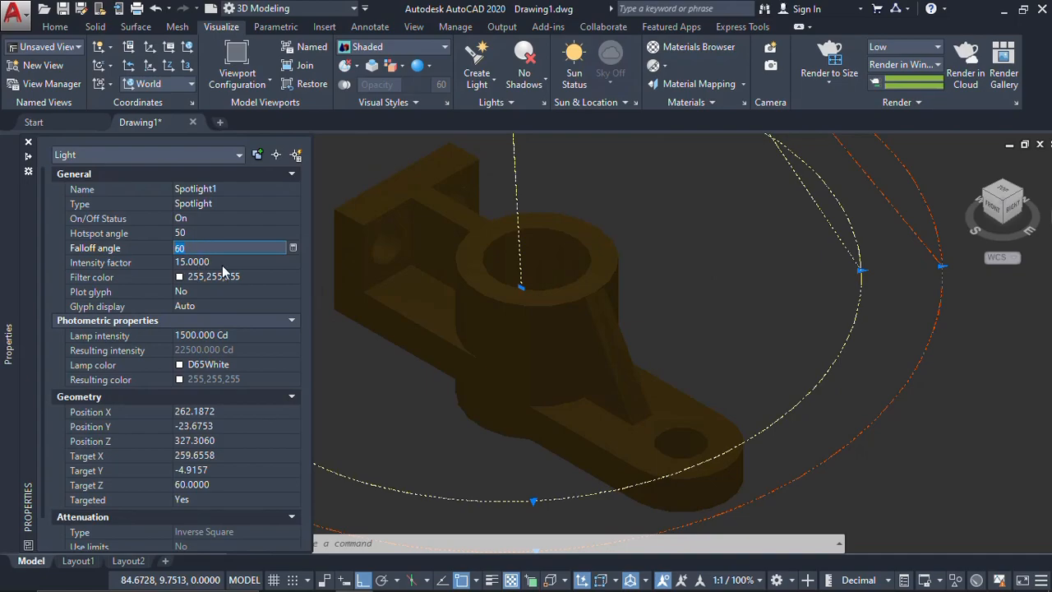
Set the spotlight's intensity factor to 20, raise it to 30, and check the lighting with a test render.
left_click(226, 262)
type("20")
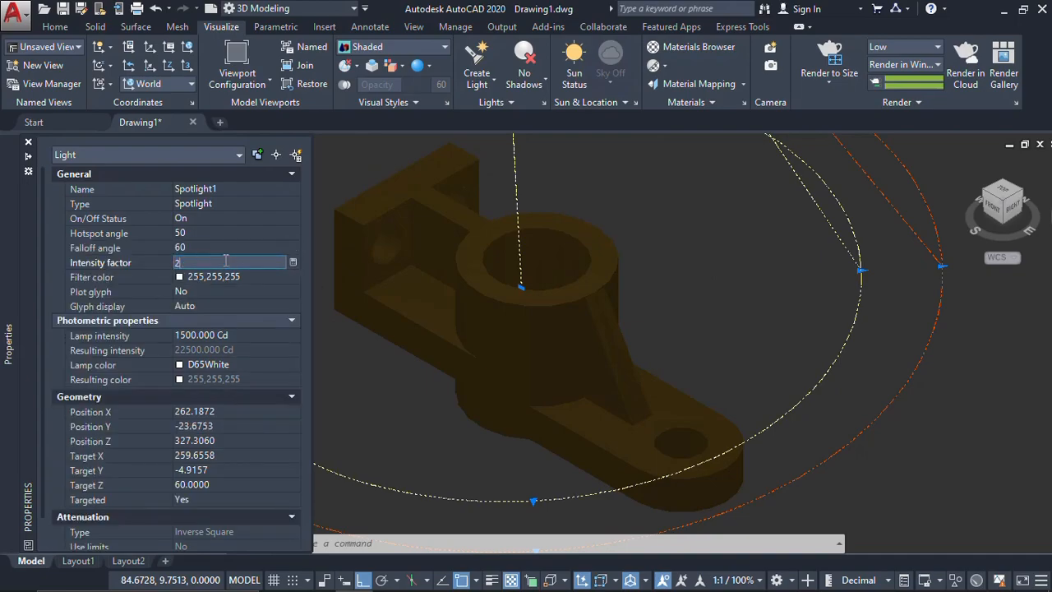
key("Tab")
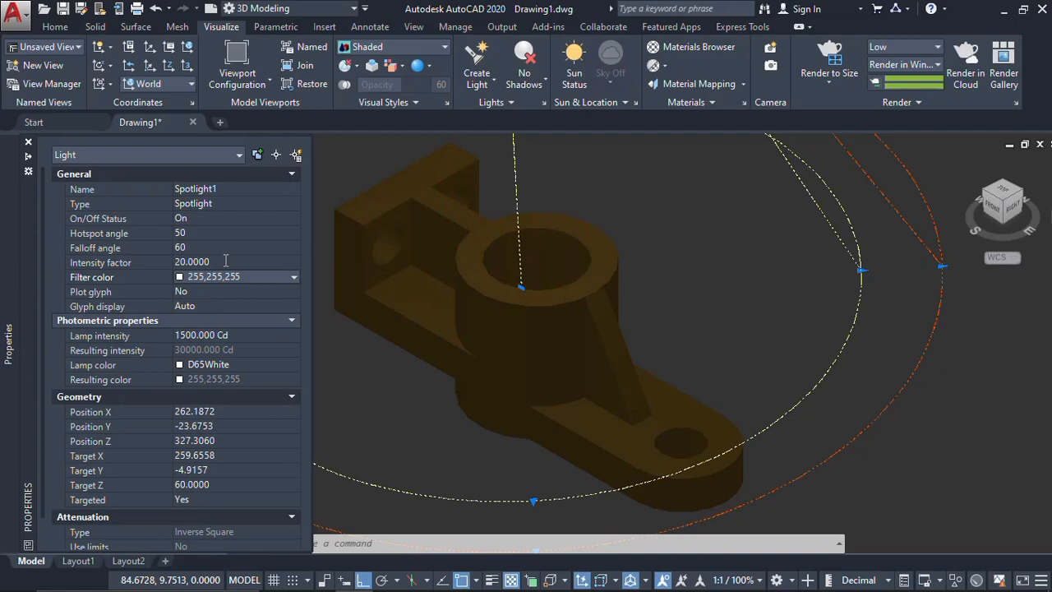
left_click(226, 263)
type("30")
key("Tab")
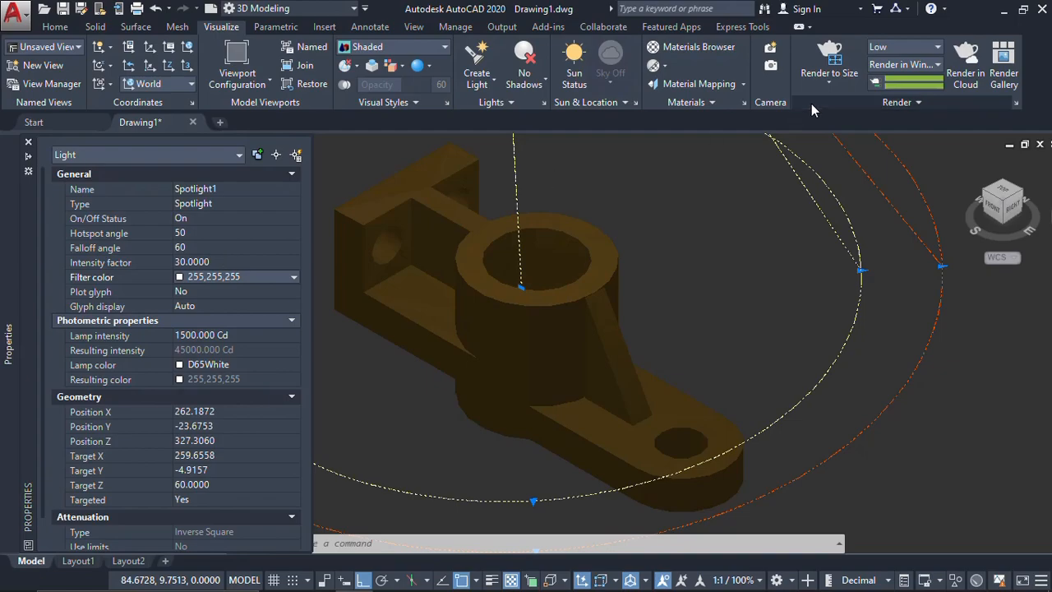
left_click(832, 60)
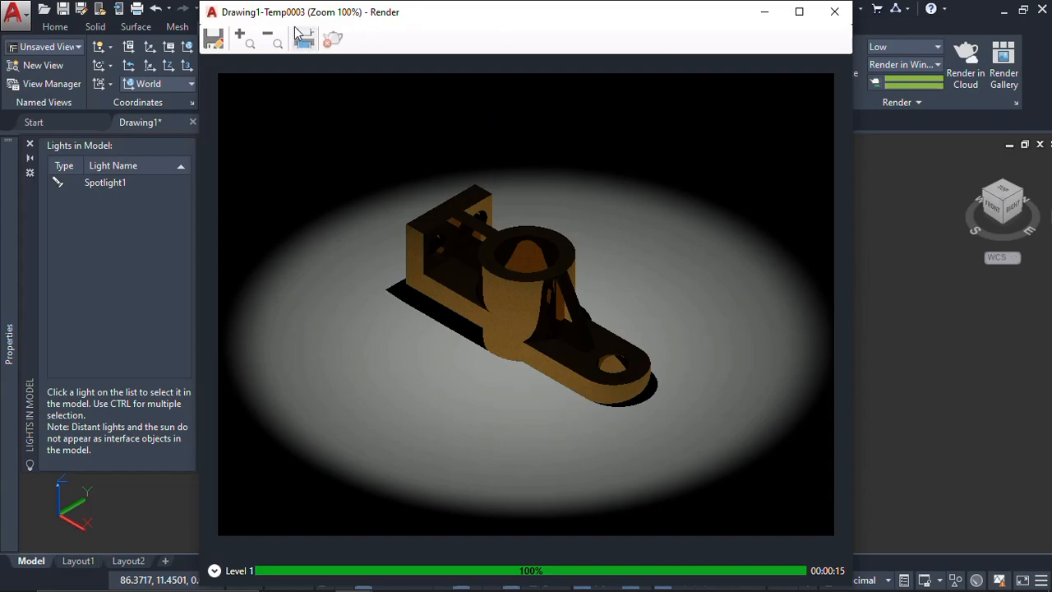
left_click(835, 12)
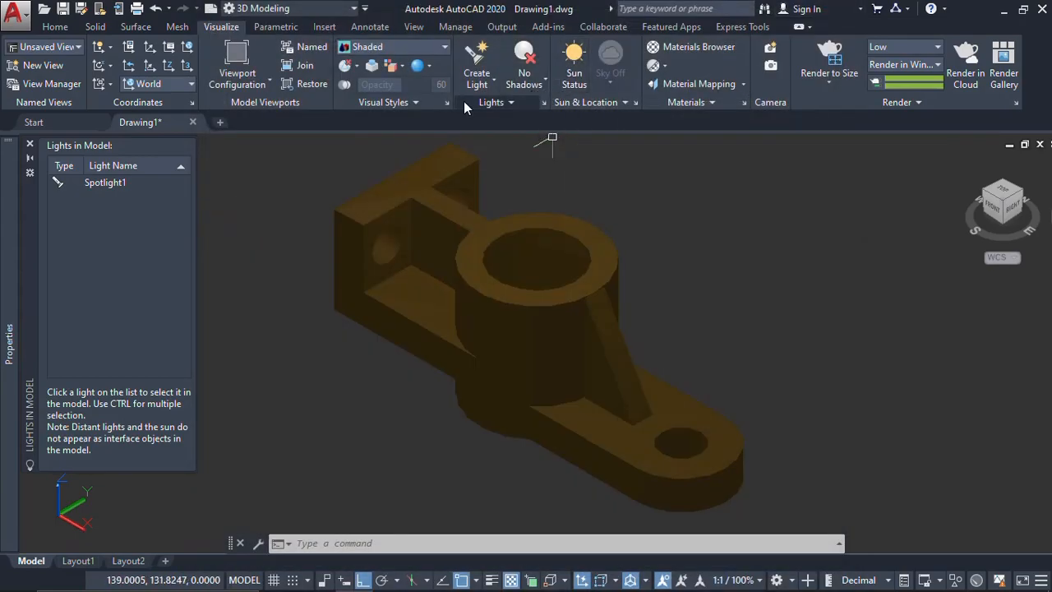
Turn on sunlight with the recommended exposure adjustment and test-render the part.
left_click(570, 77)
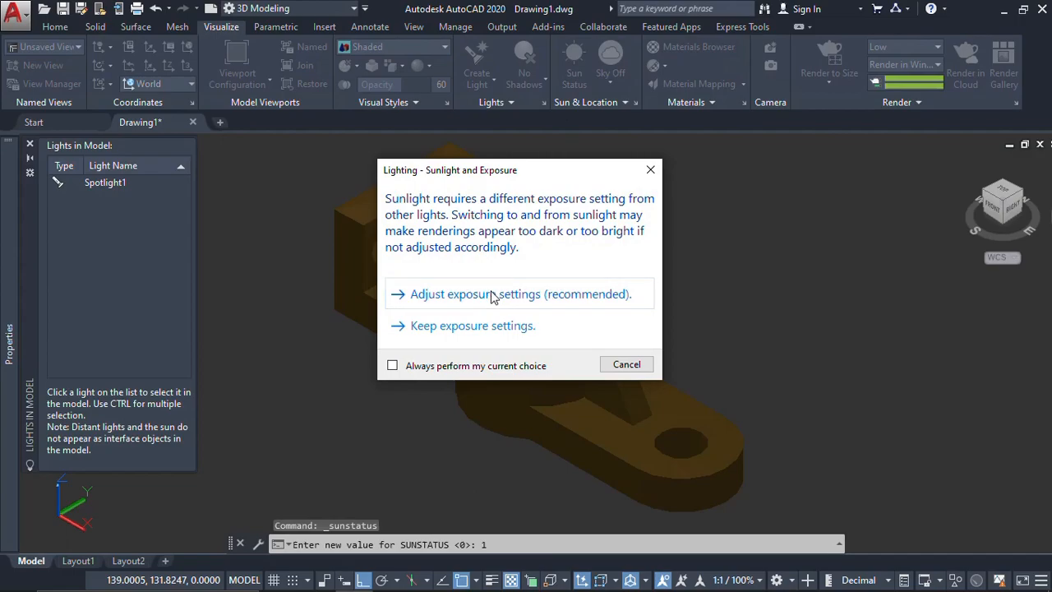
left_click(491, 295)
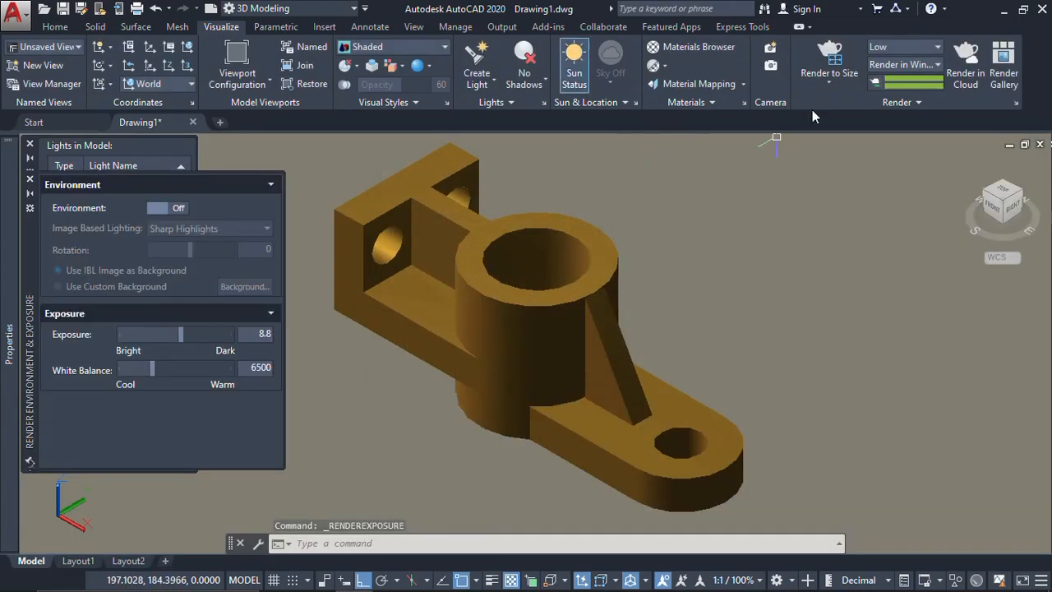
left_click(828, 72)
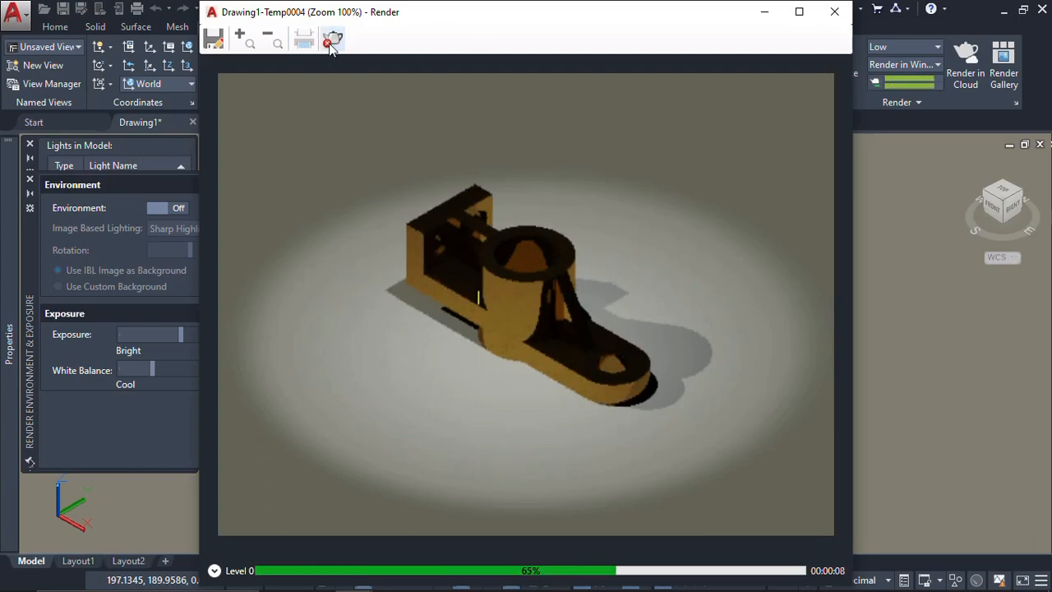
left_click(835, 18)
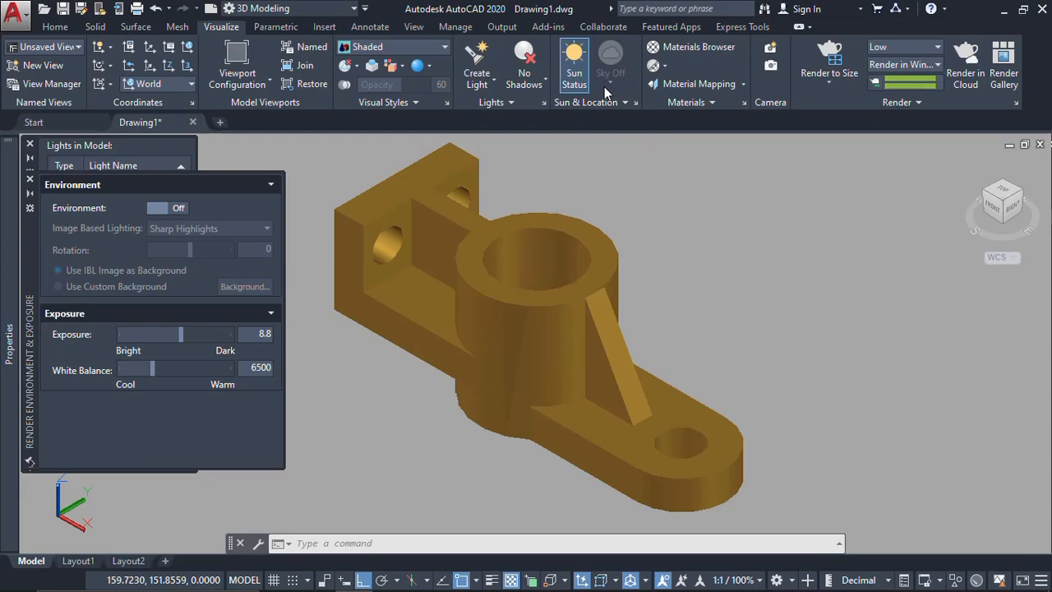
Switch the view to perspective projection and turn on Sky Background and Illumination.
right_click(968, 163)
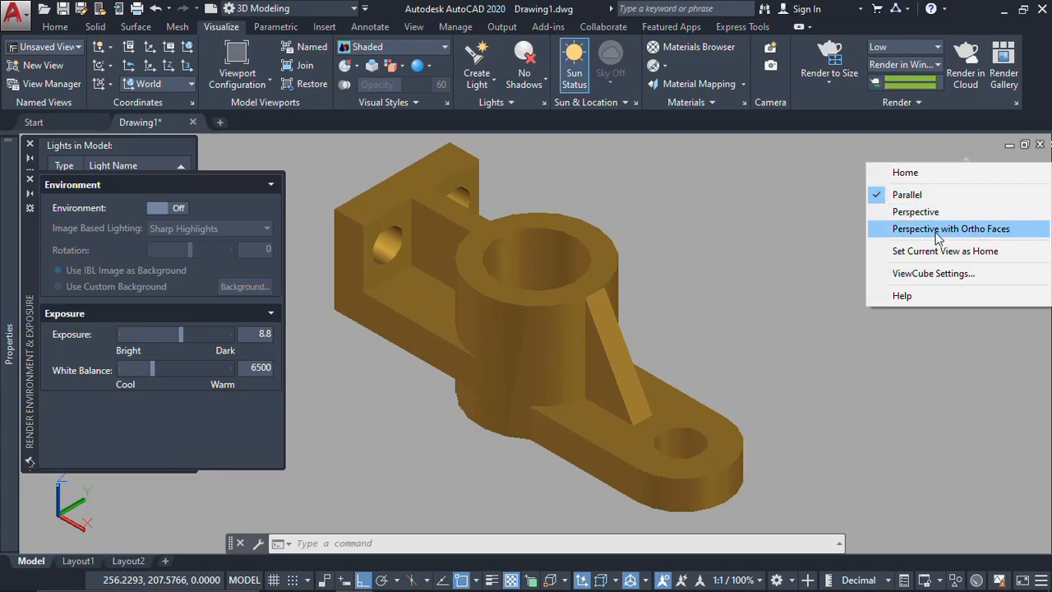
left_click(783, 213)
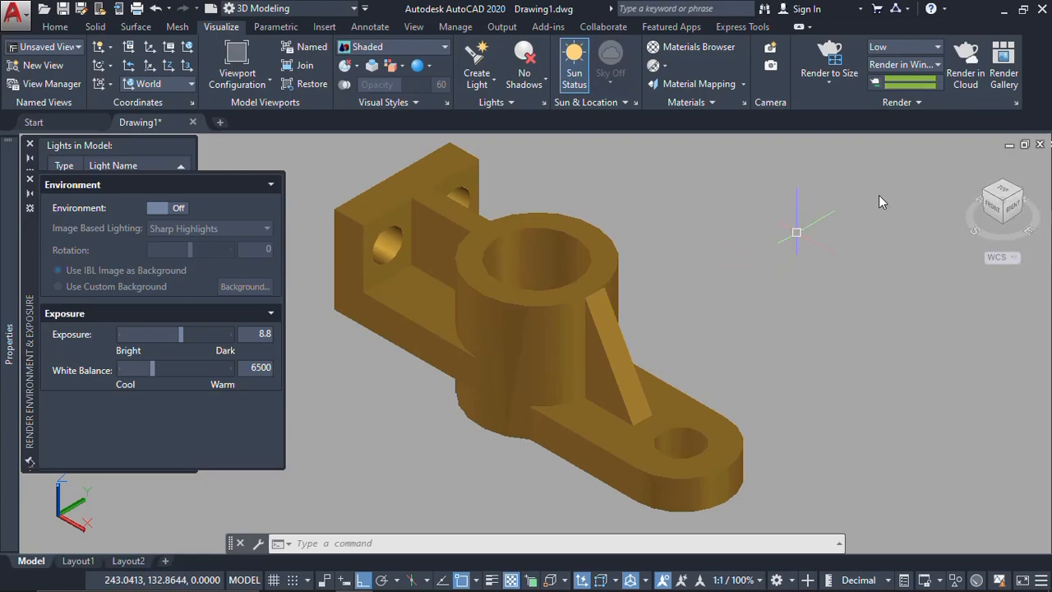
right_click(969, 164)
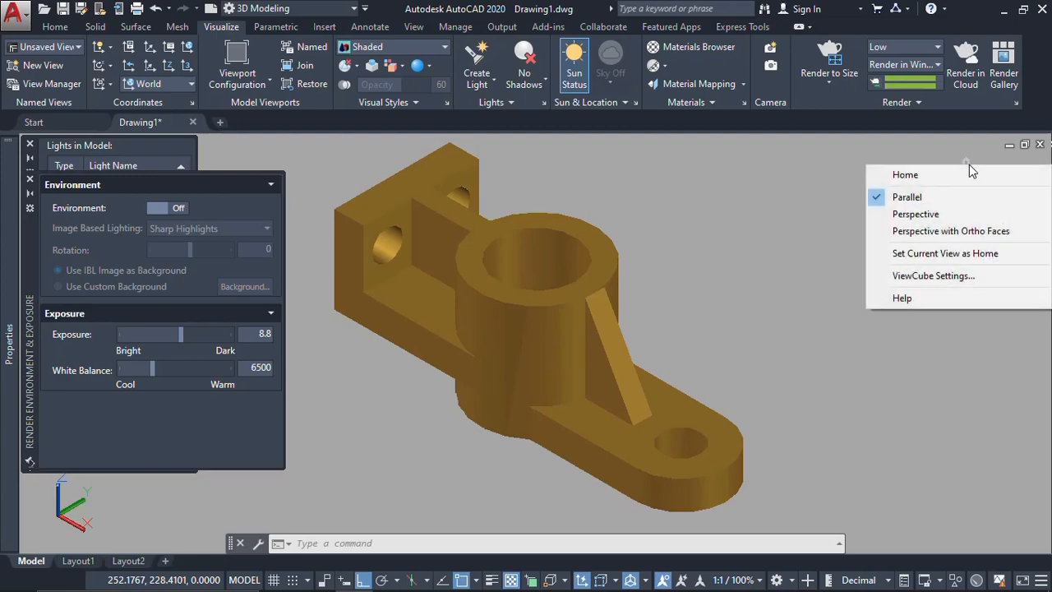
left_click(924, 216)
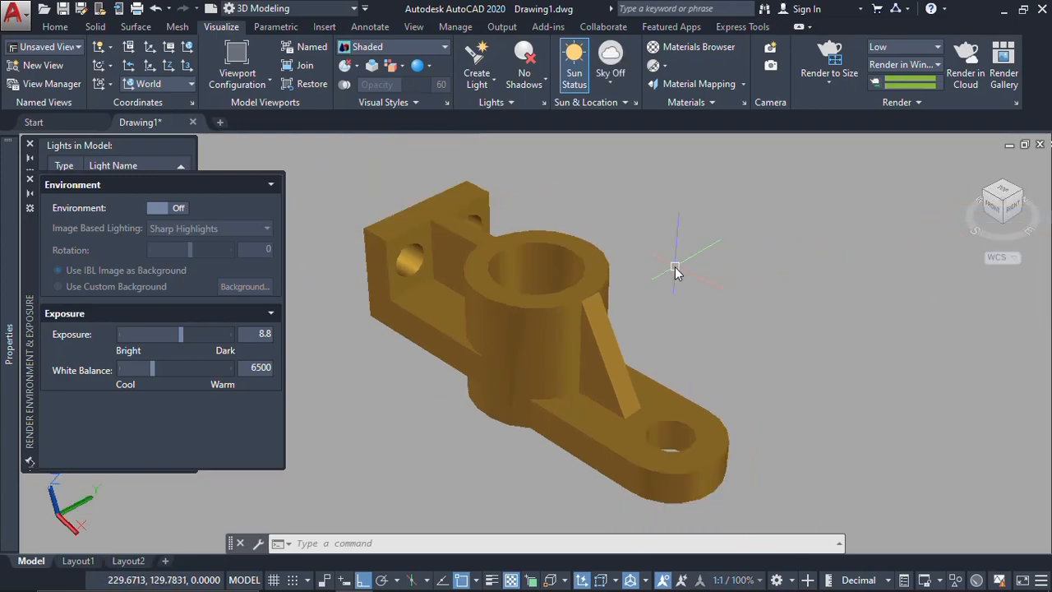
left_click(609, 89)
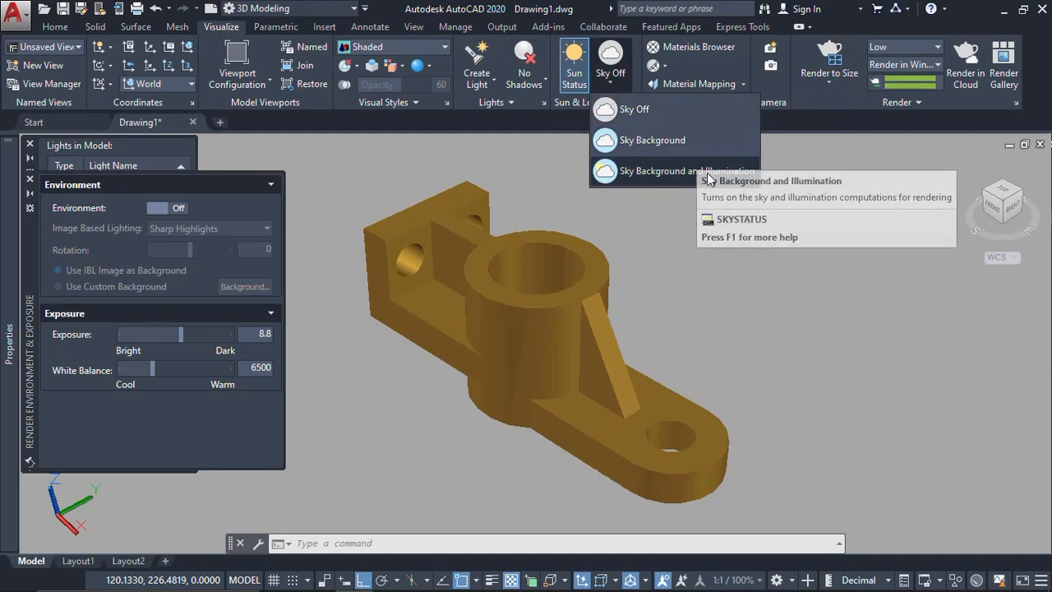
left_click(671, 174)
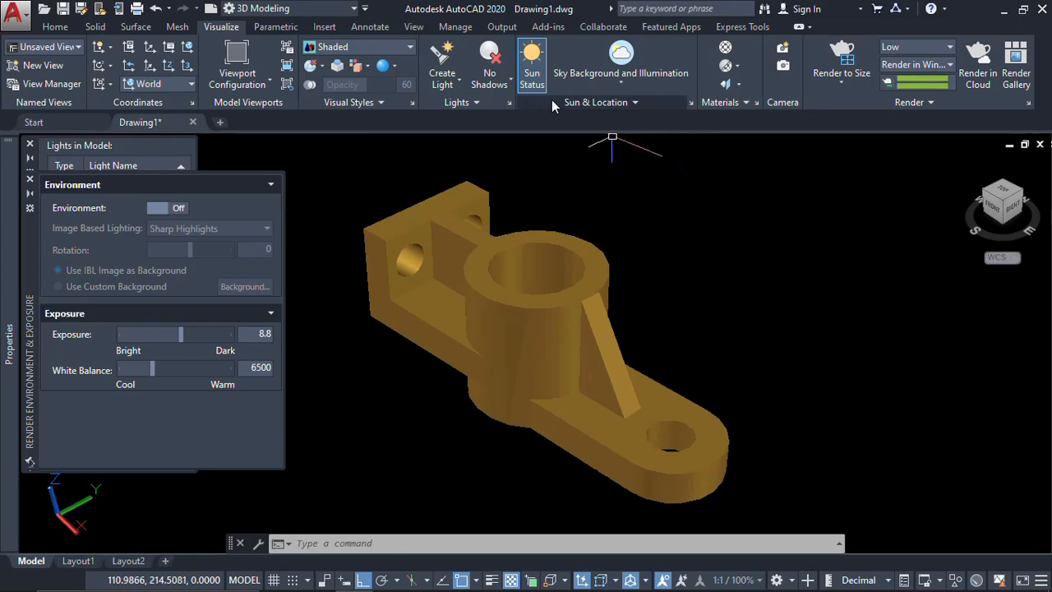
Render the part with the sky lighting, inspect the image enlarged and reduced, and close the render window.
left_click(840, 59)
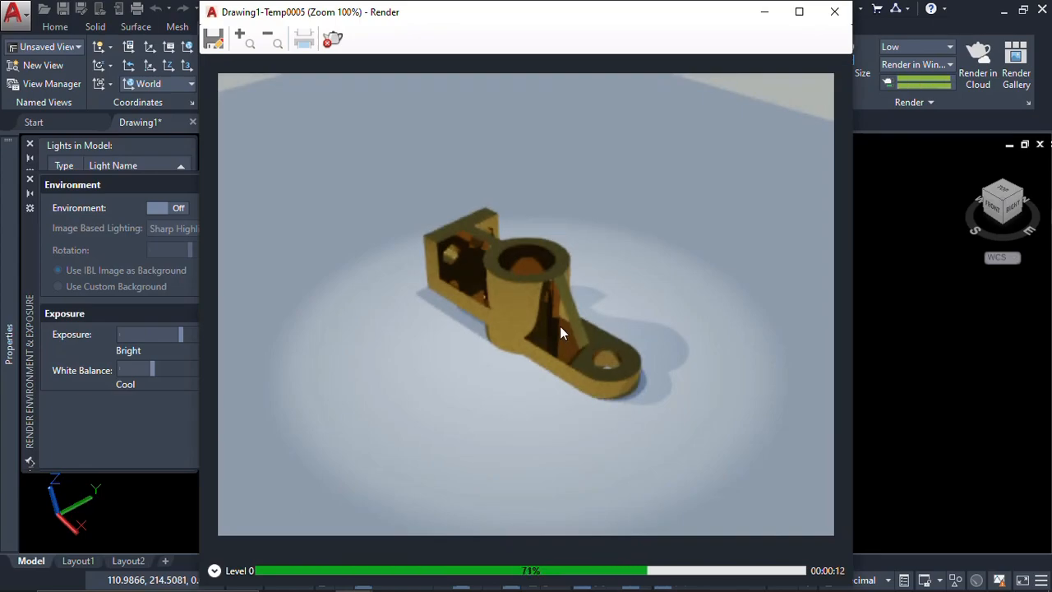
scroll(555, 316, "up", 1)
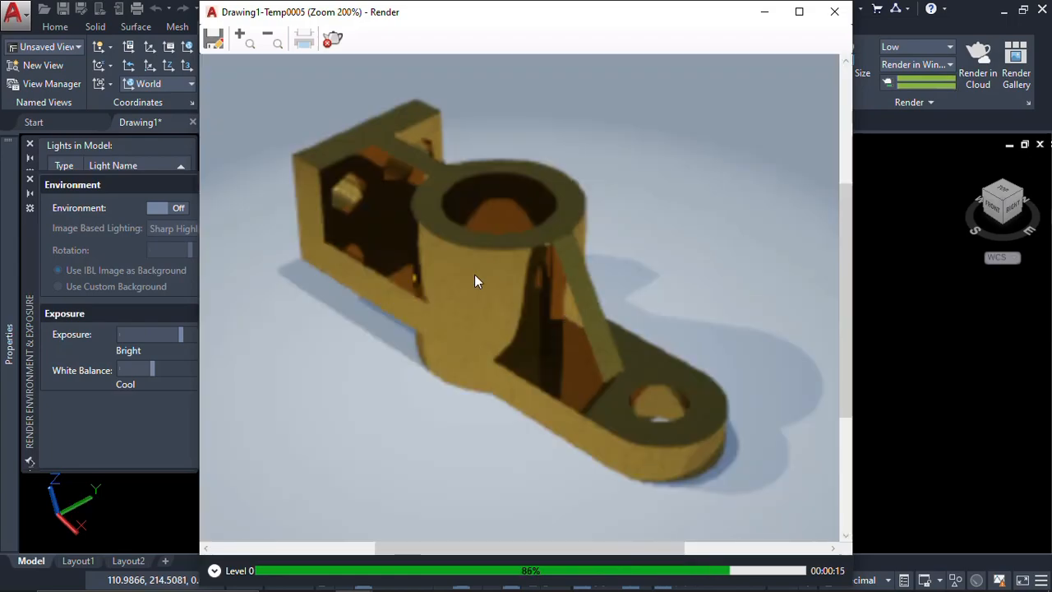
scroll(588, 277, "down", 2)
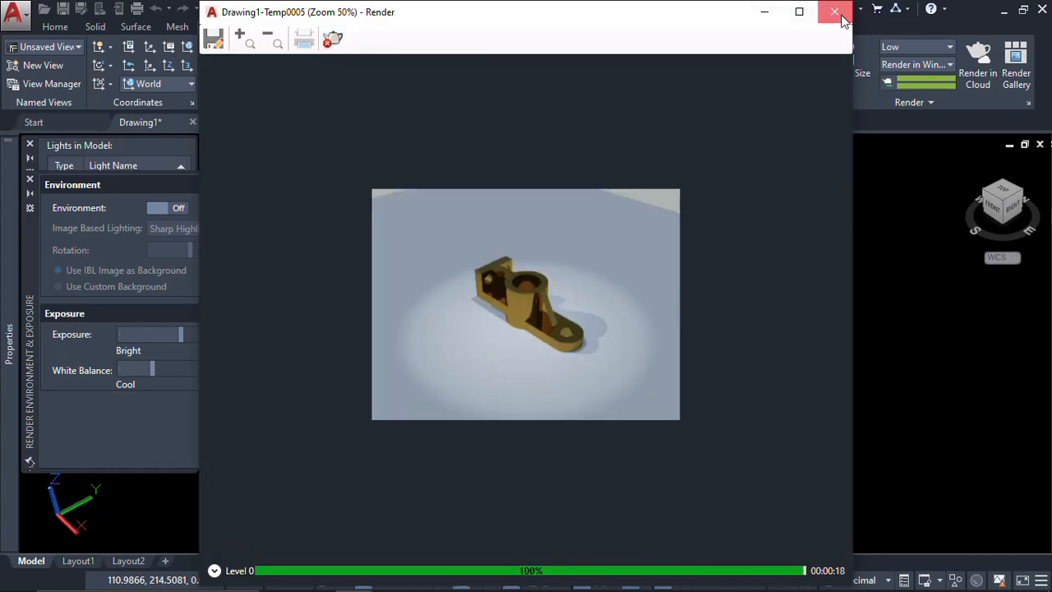
left_click(840, 15)
Frame the part closer in the view and close the Render Environment & Exposure and Lights in Model palettes.
scroll(531, 337, "up", 5)
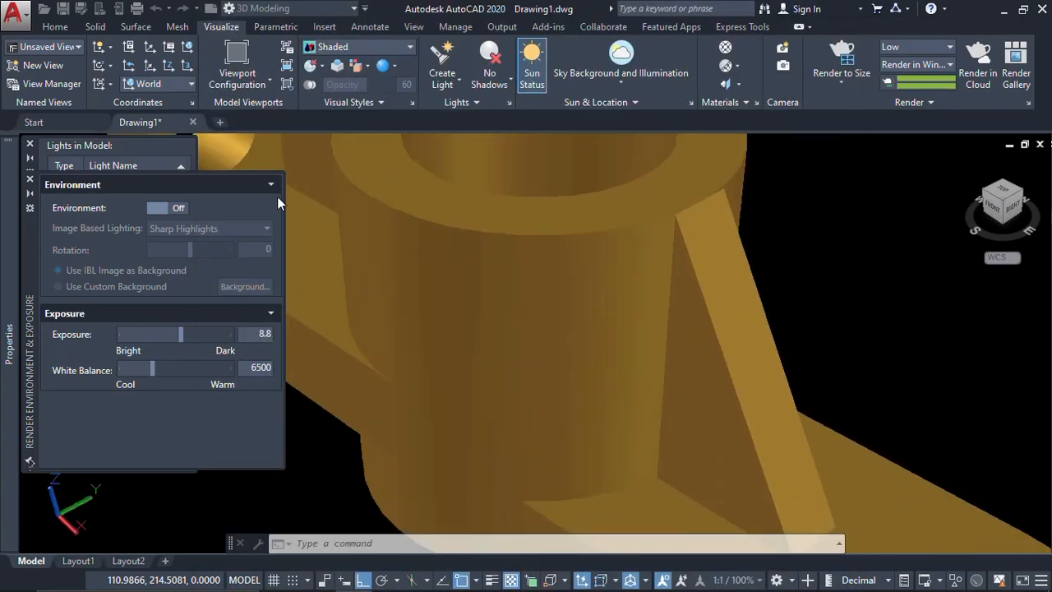
left_click(29, 181)
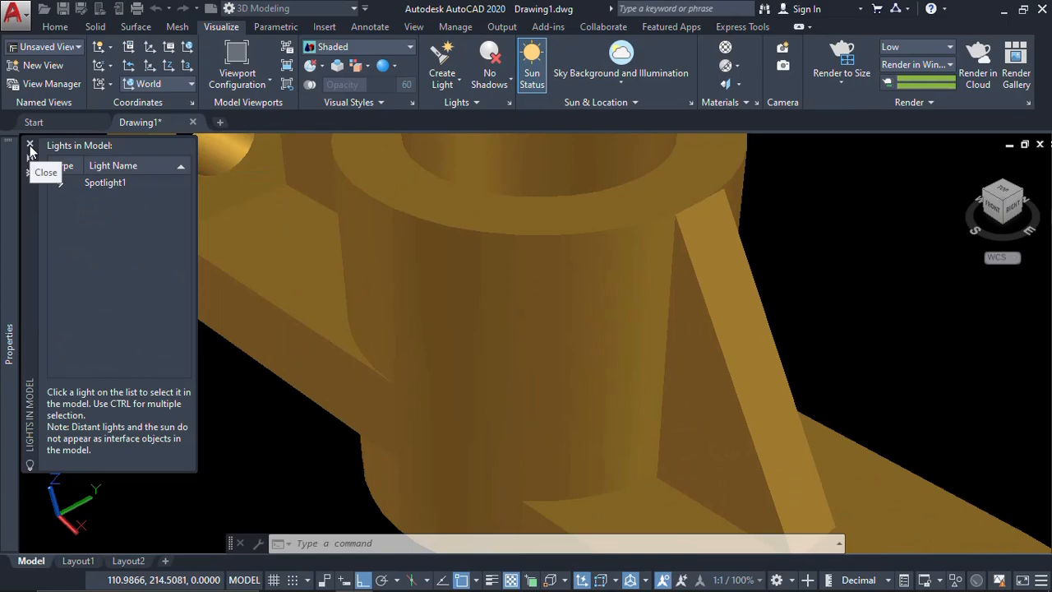
left_click(30, 145)
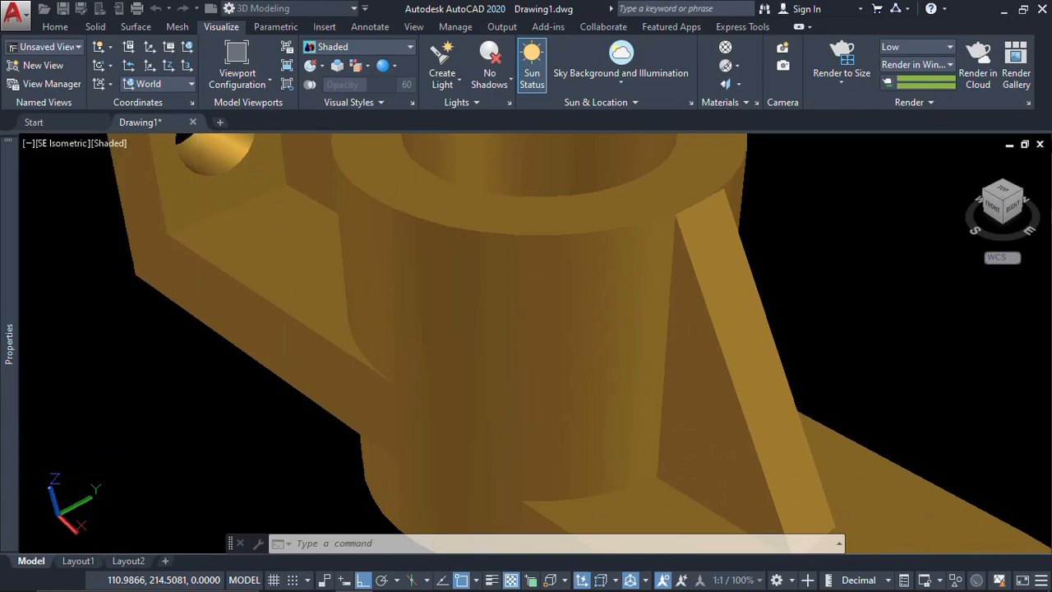
Test-render the part from the closer view and close the render window before the render completes.
left_click(772, 101)
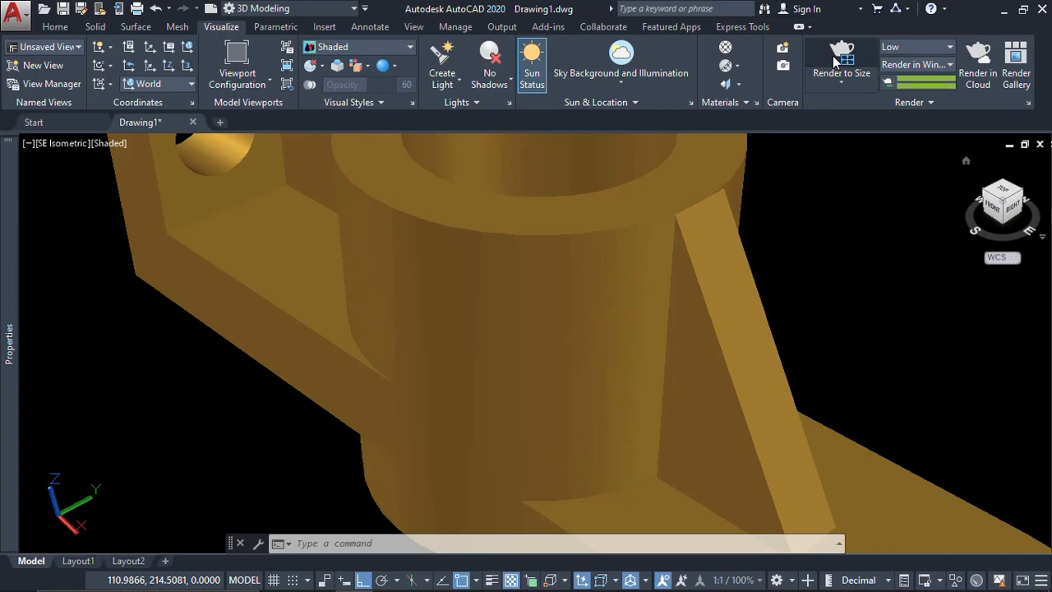
left_click(845, 54)
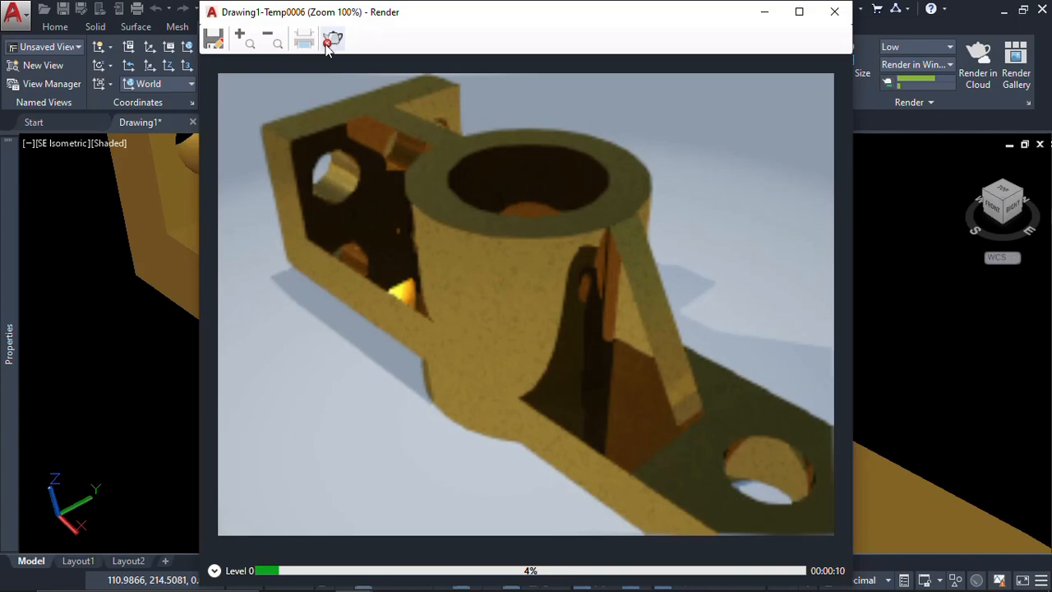
left_click(831, 13)
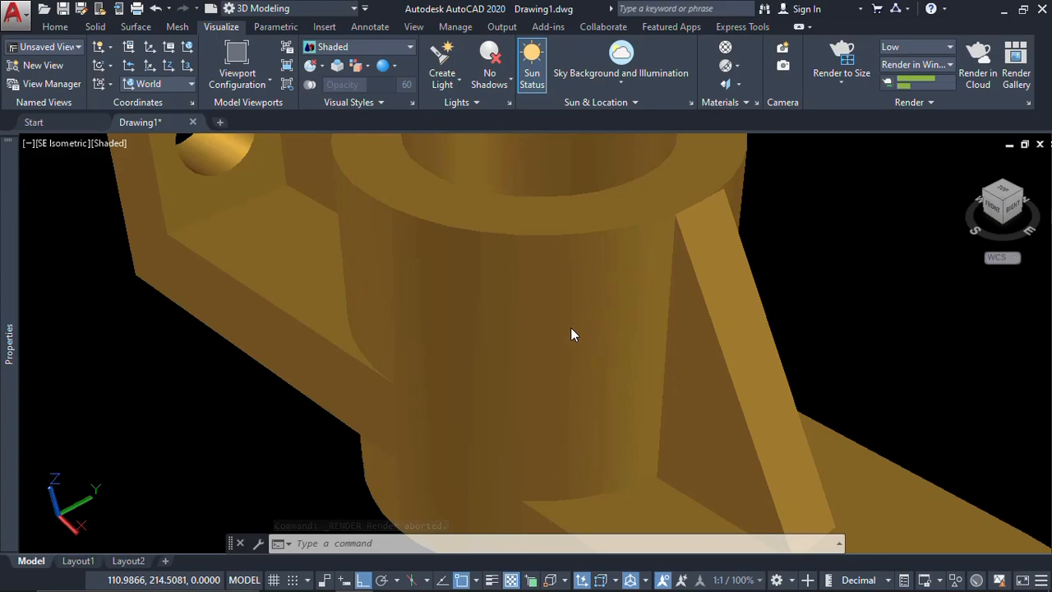
Reframe the part slightly smaller with real-time Zoom, test-render the new framing, and close the render window.
left_click(583, 543)
type("z")
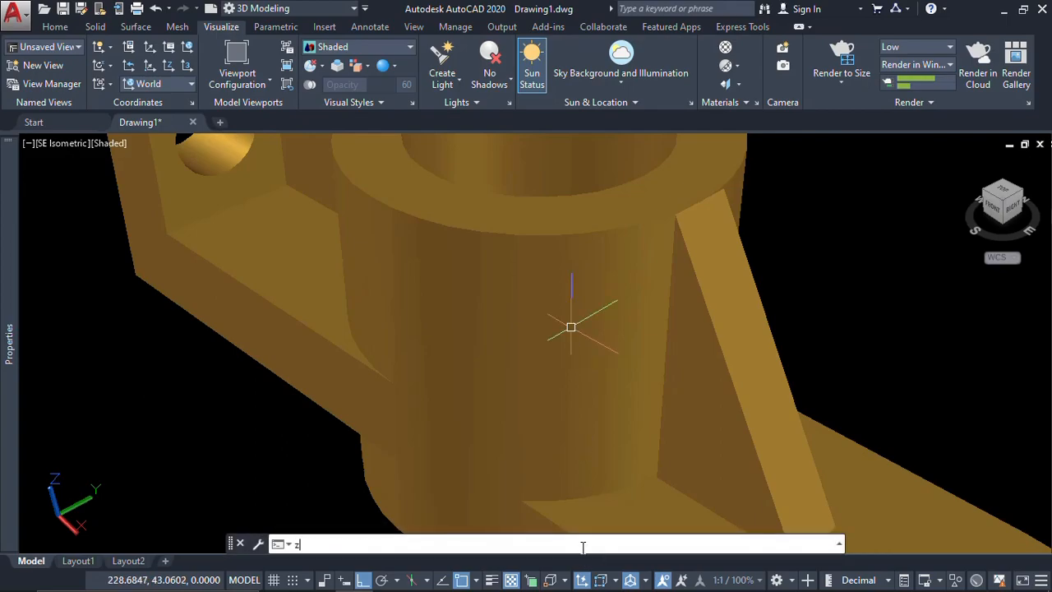
key("Return")
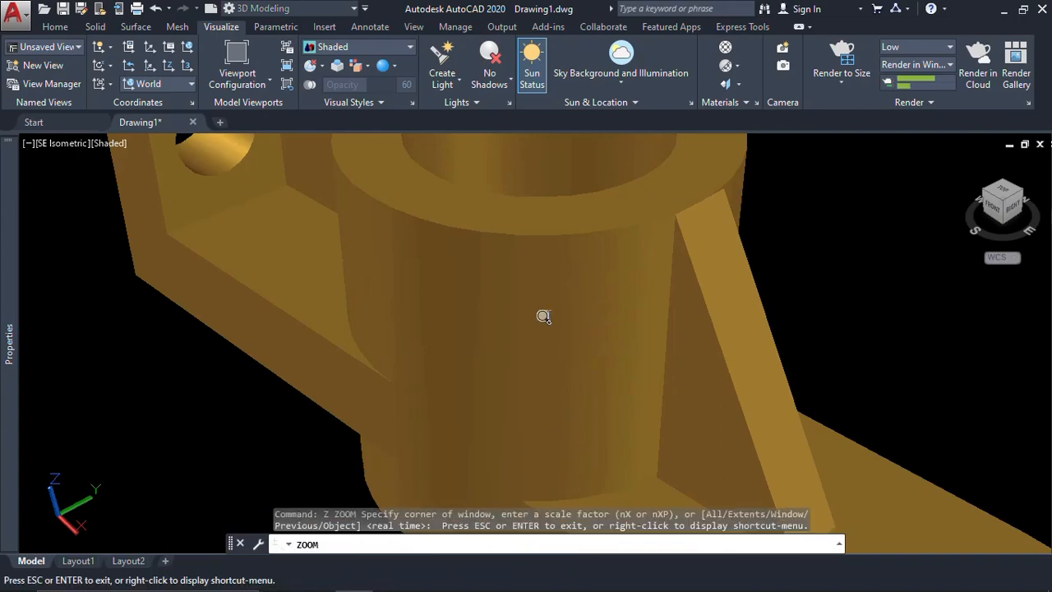
left_click_drag(452, 270, 479, 303)
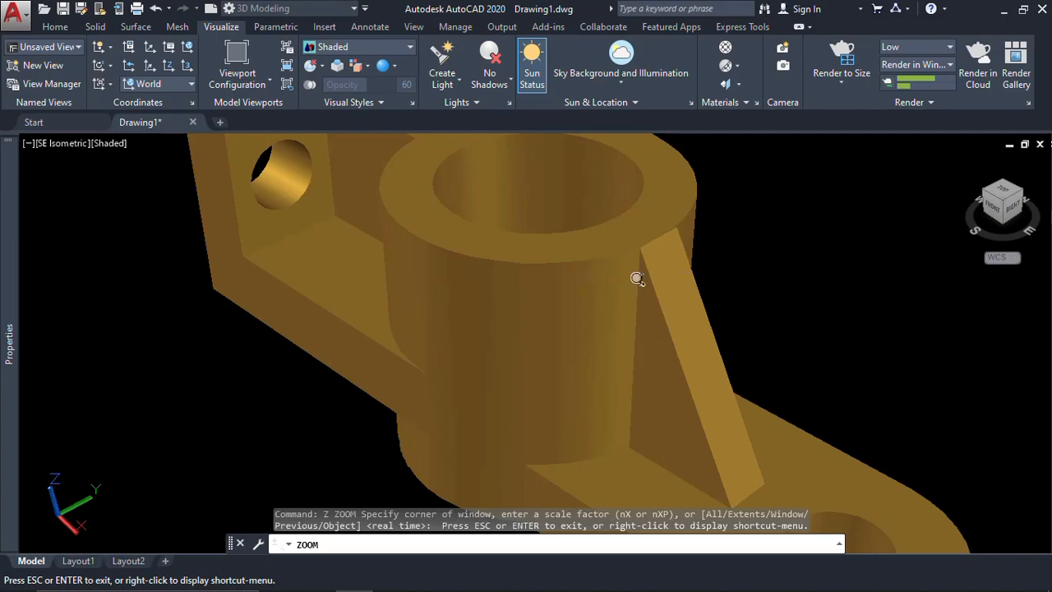
key("Escape")
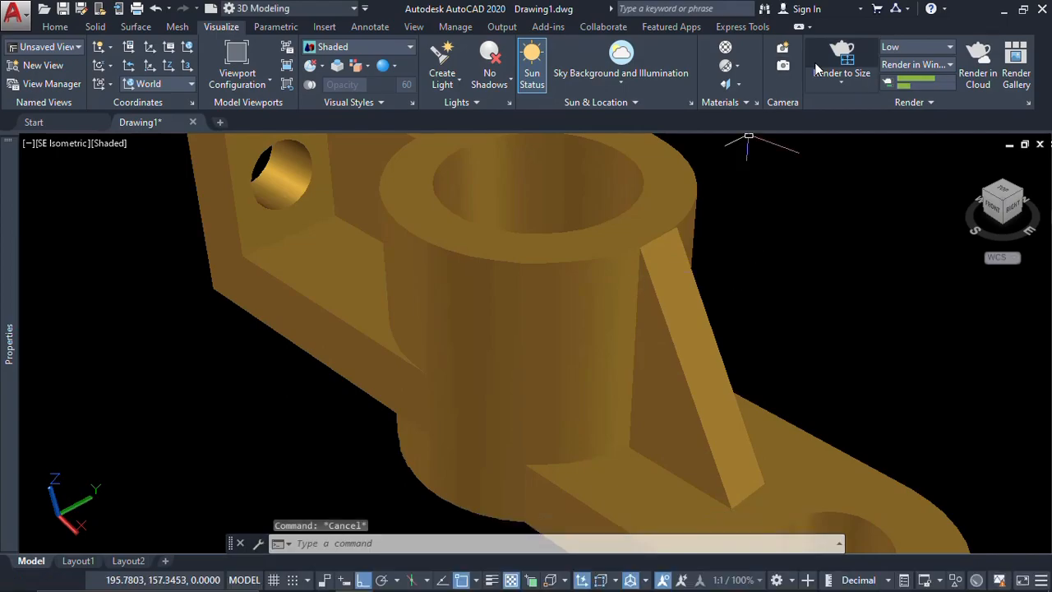
left_click(822, 59)
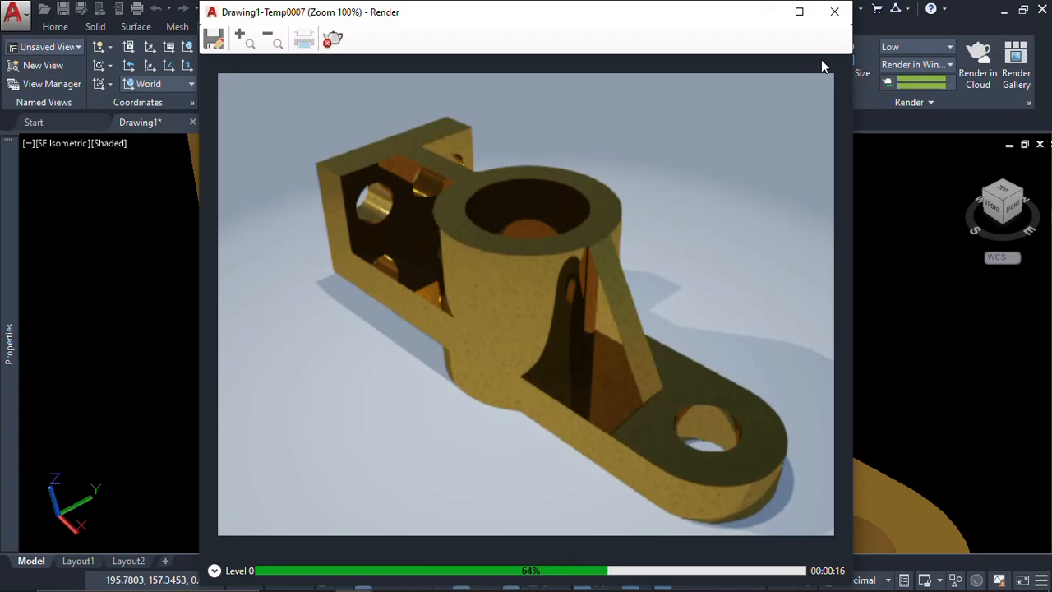
left_click(834, 12)
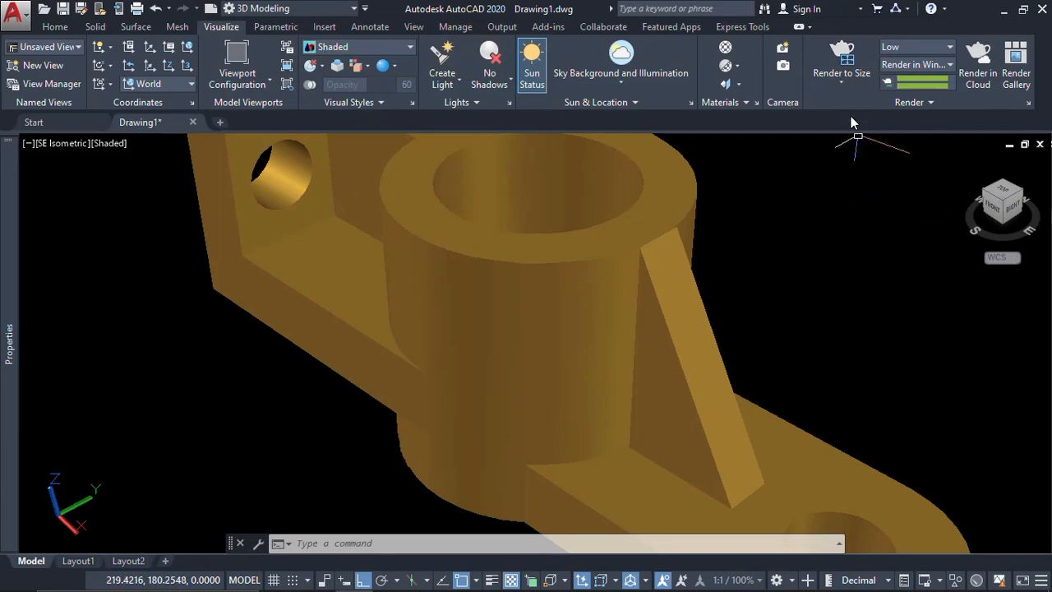
Set the render output size to 1280 x 720 px - HDTV and the render preset to Medium.
left_click(840, 86)
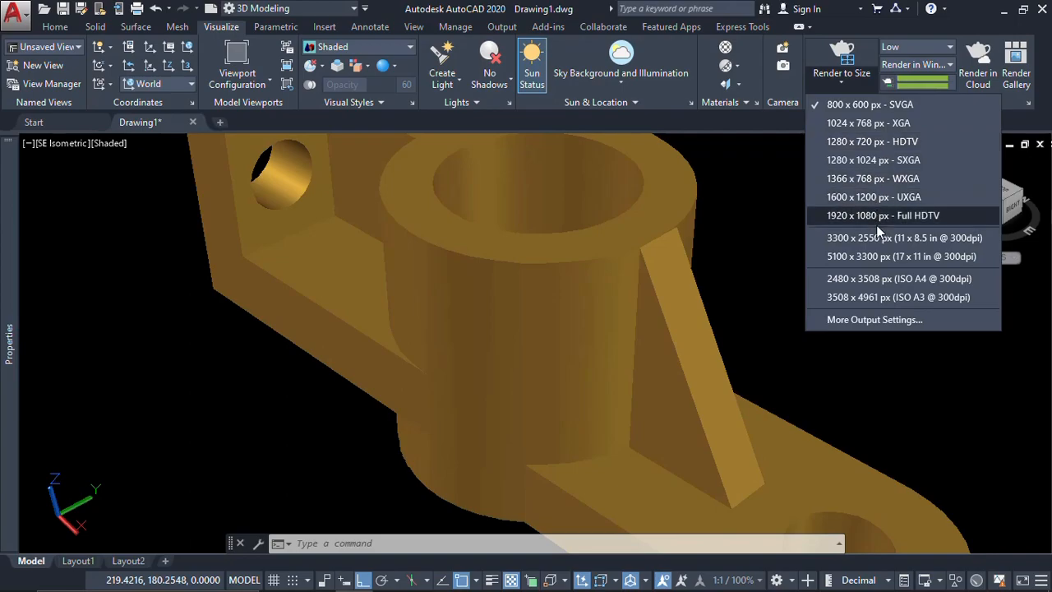
left_click(884, 144)
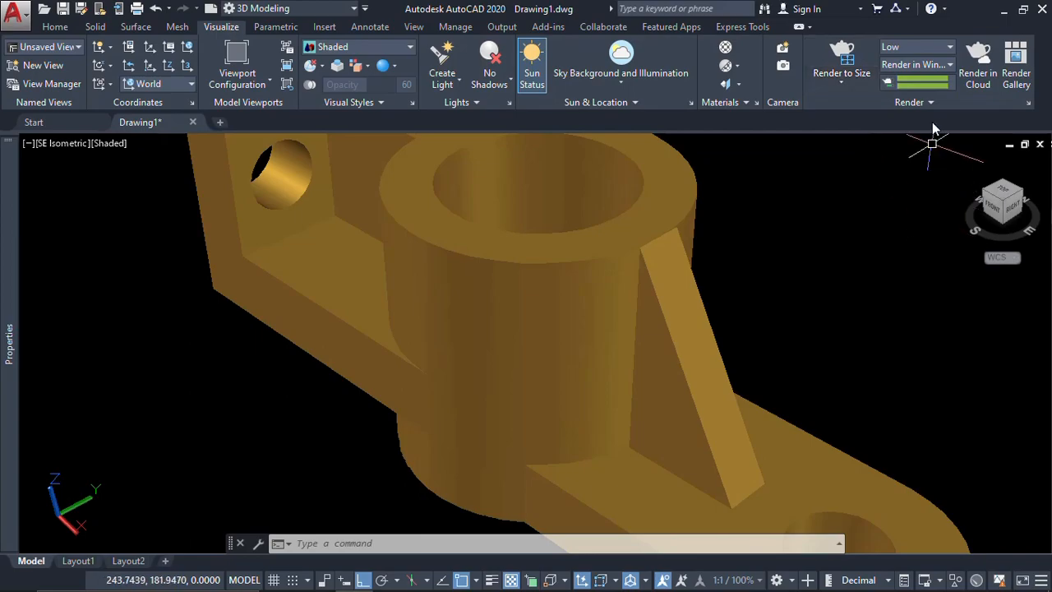
left_click(909, 46)
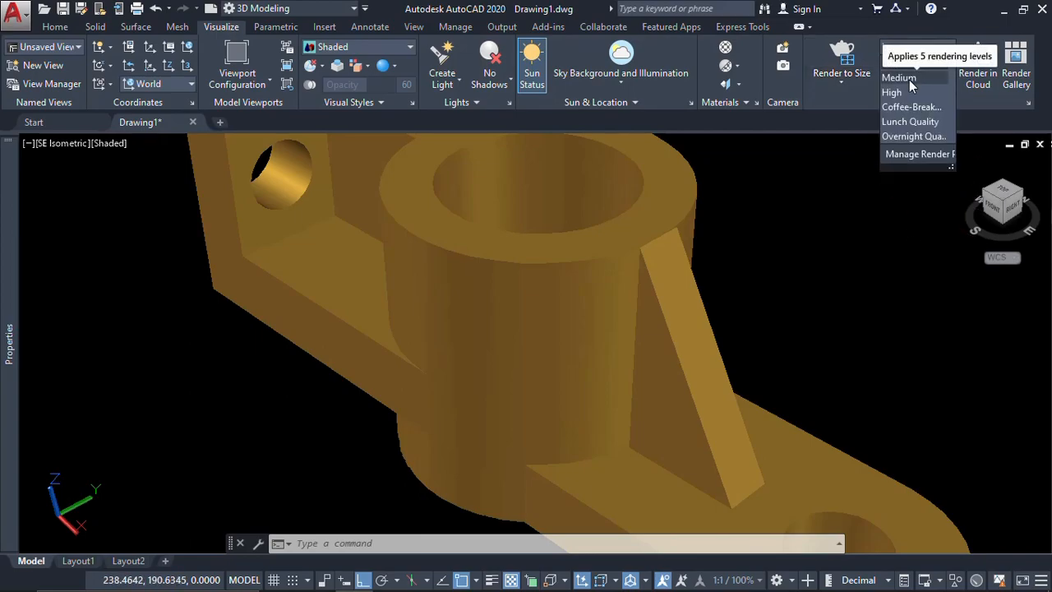
left_click(909, 80)
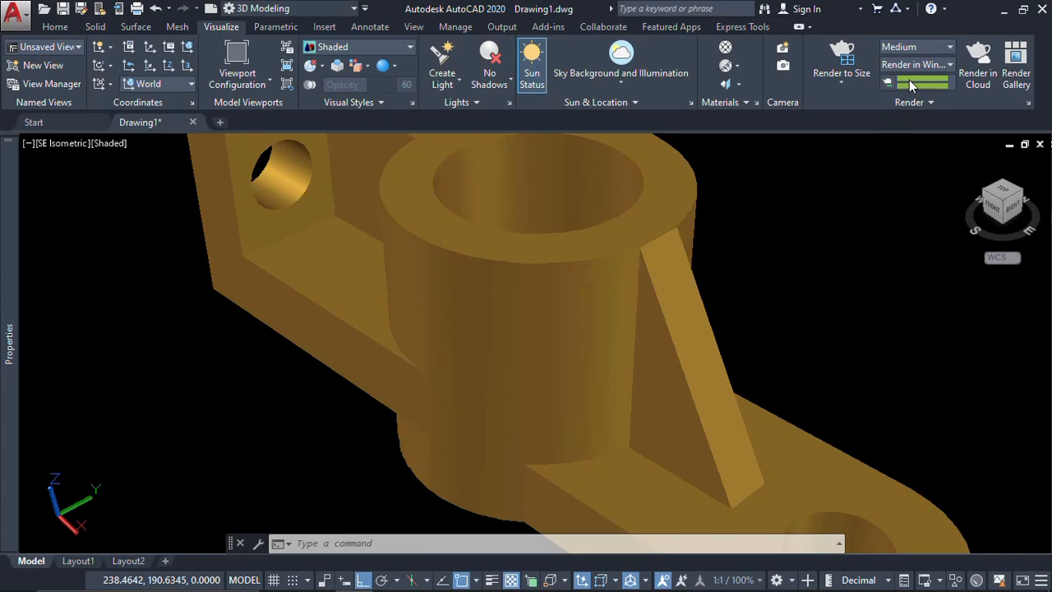
Render the part with the HDTV size and Medium preset, and inspect the developing image enlarged and reduced.
left_click(846, 60)
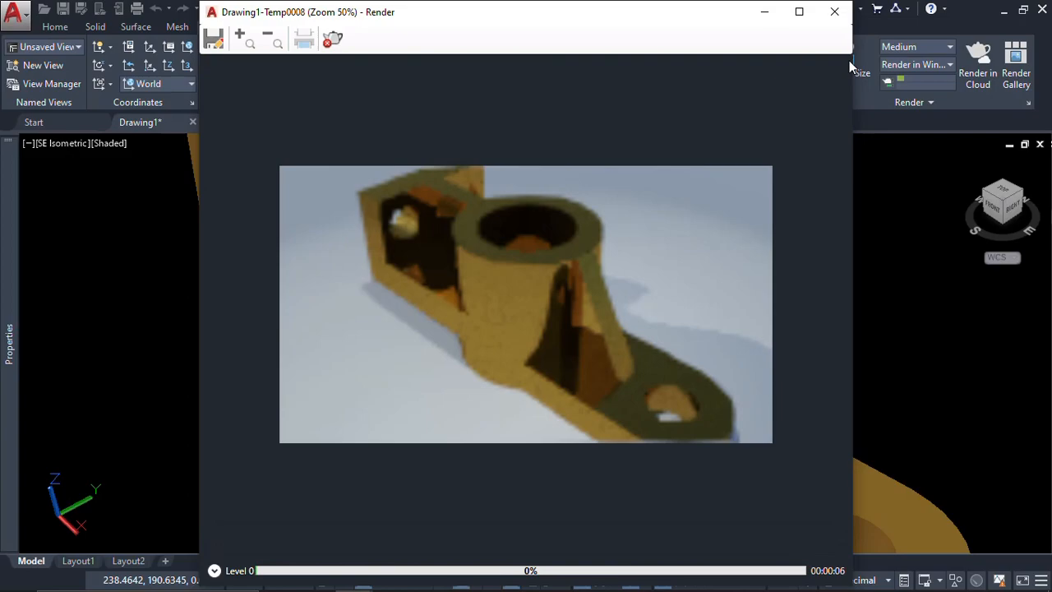
scroll(761, 248, "down", 1)
scroll(619, 296, "up", 2)
scroll(619, 296, "down", 1)
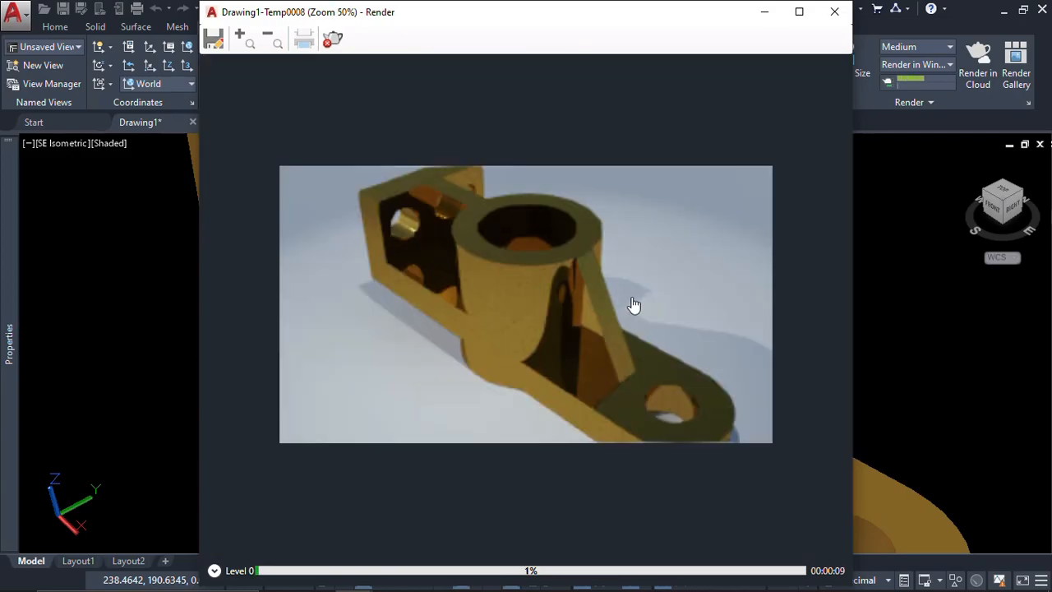
scroll(525, 256, "up", 2)
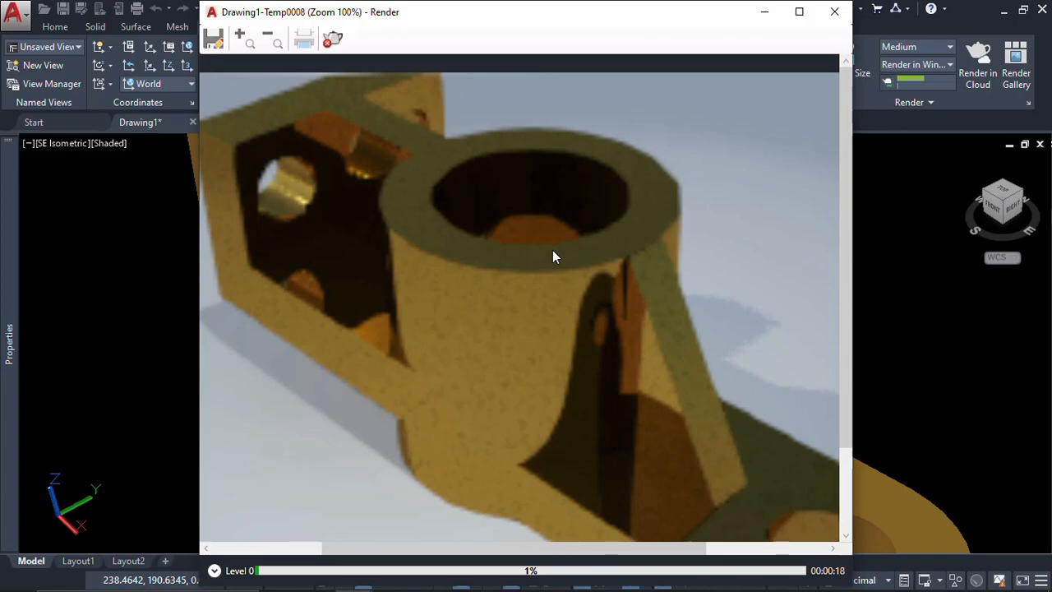
scroll(558, 265, "down", 1)
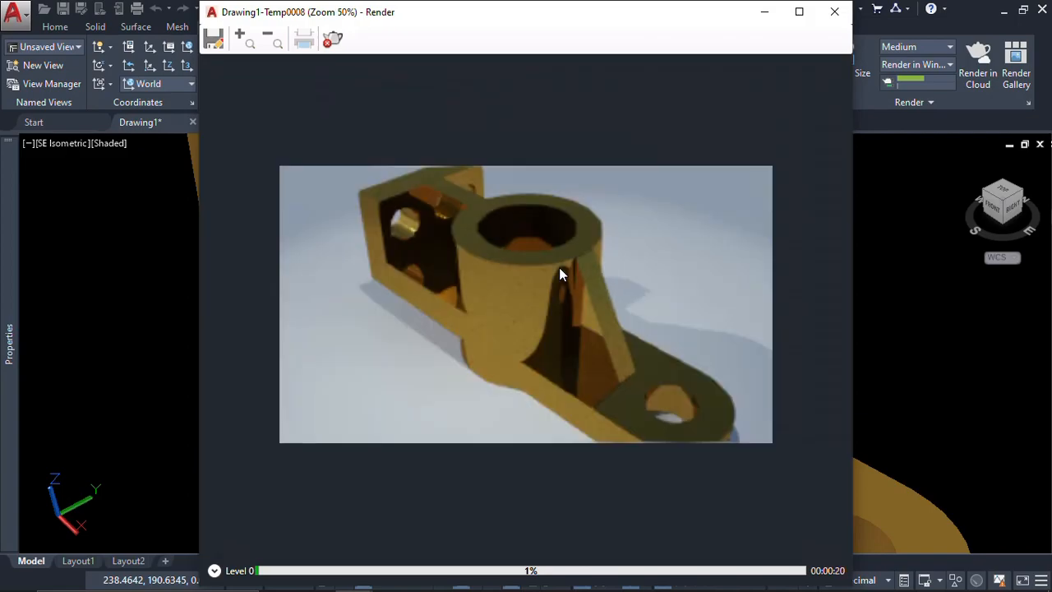